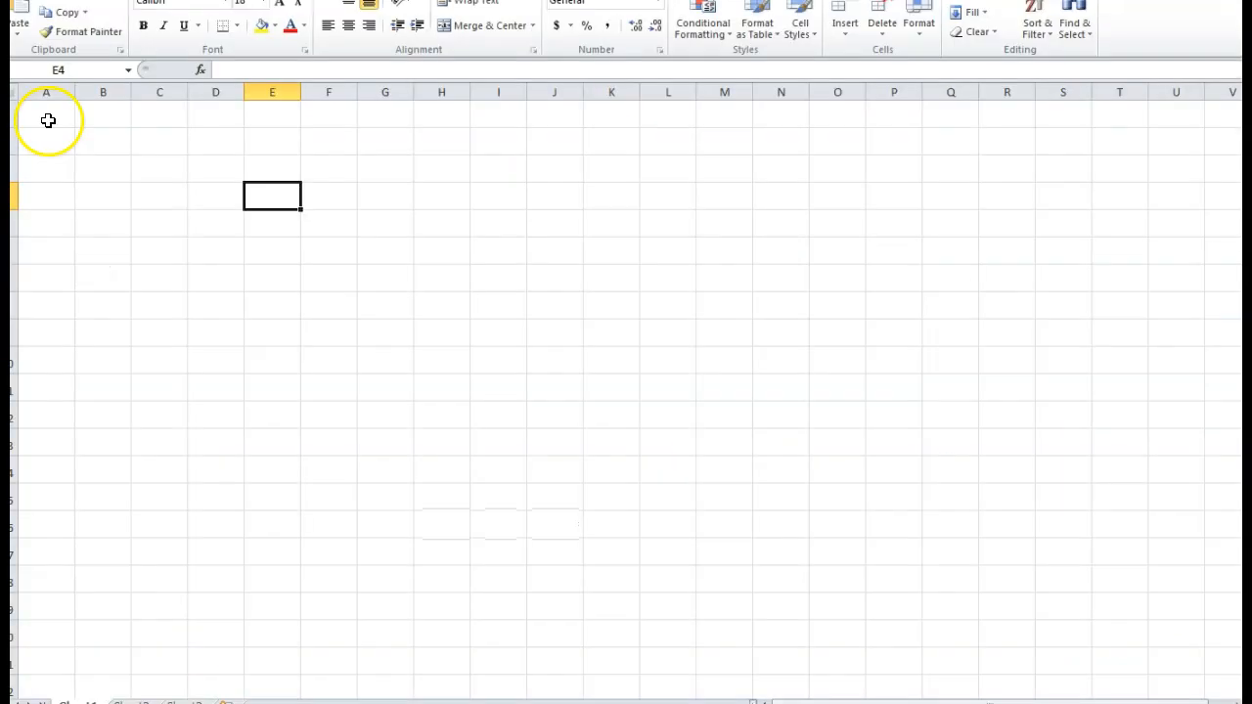
- Paste the 20 values (6 to 500) into column A, keeping the destination formatting
click(48, 120)
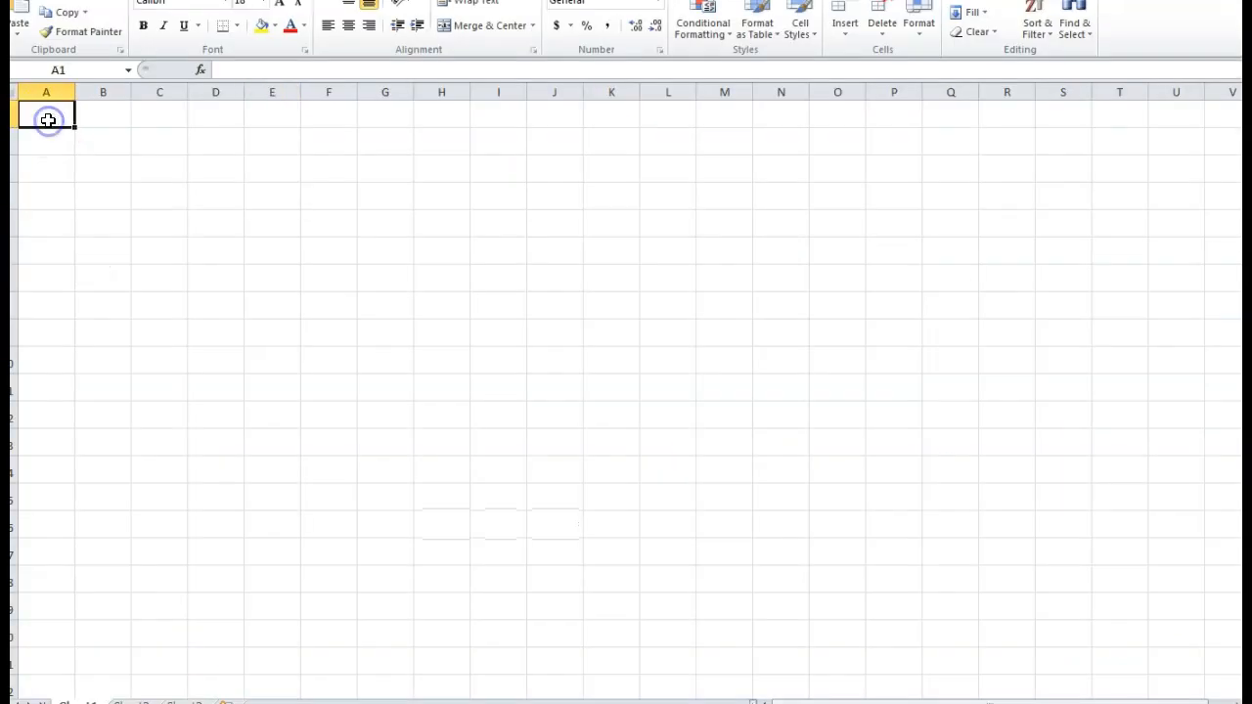
key(ctrl+v)
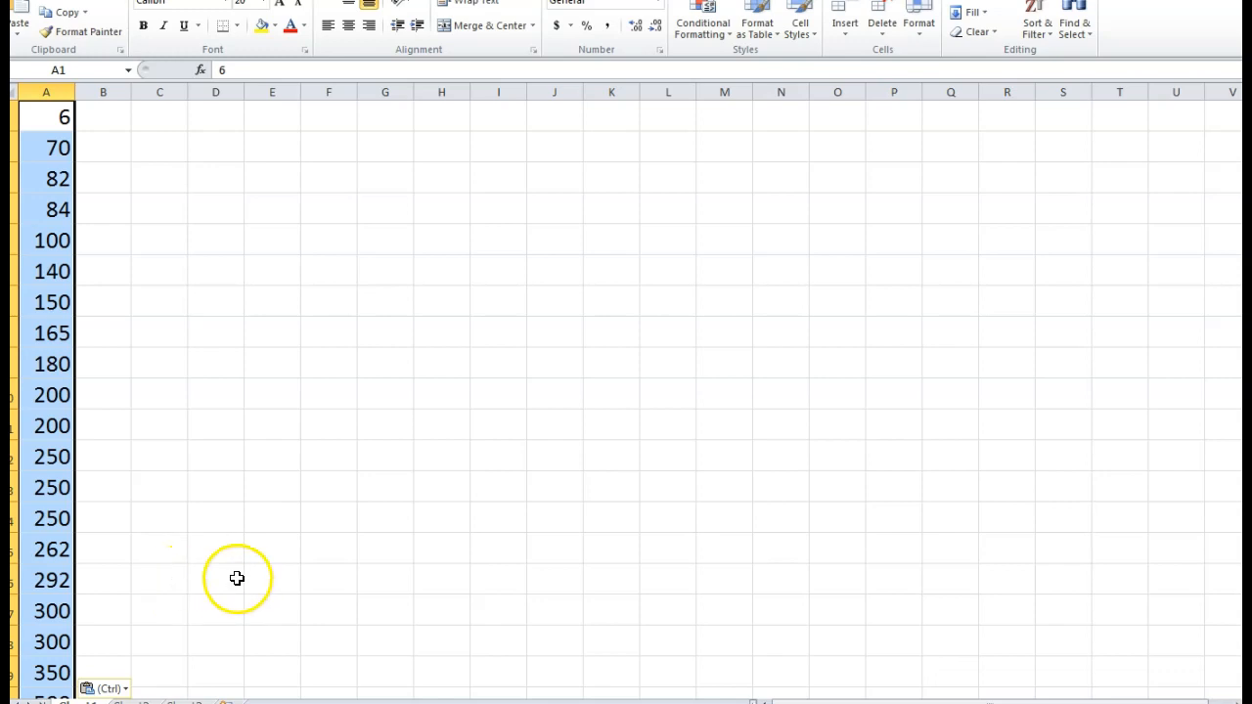
click(97, 690)
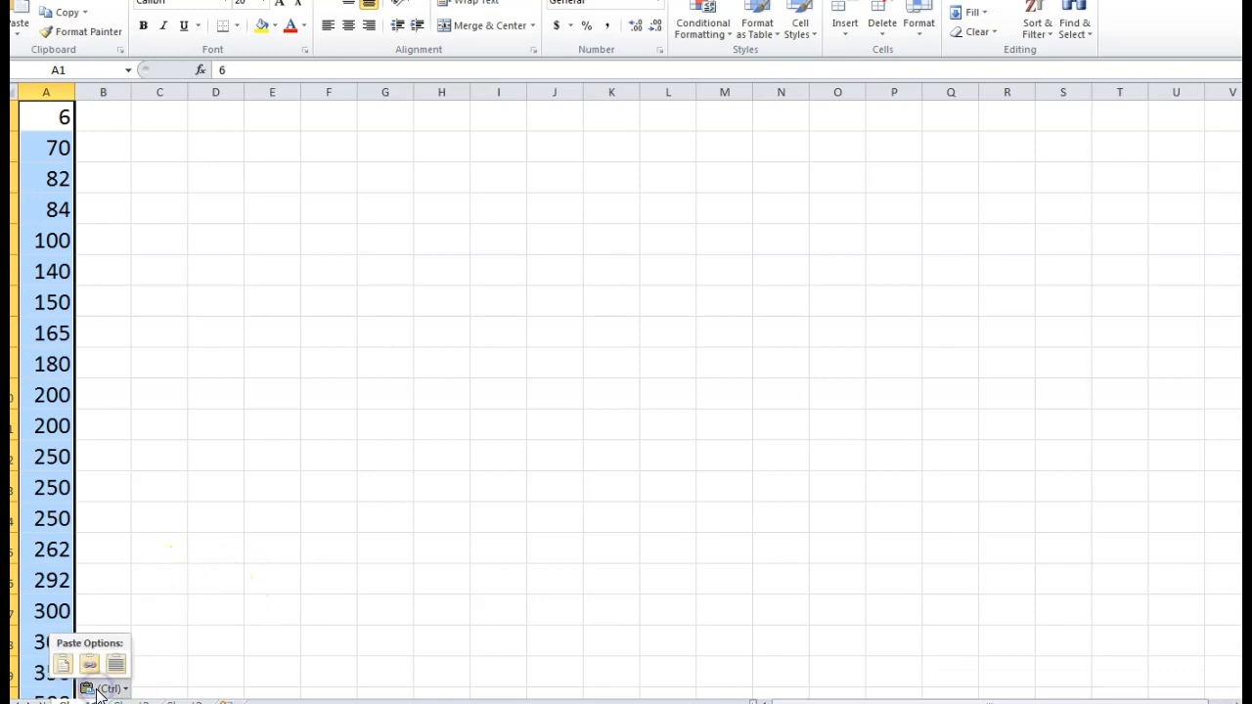
click(121, 664)
click(219, 546)
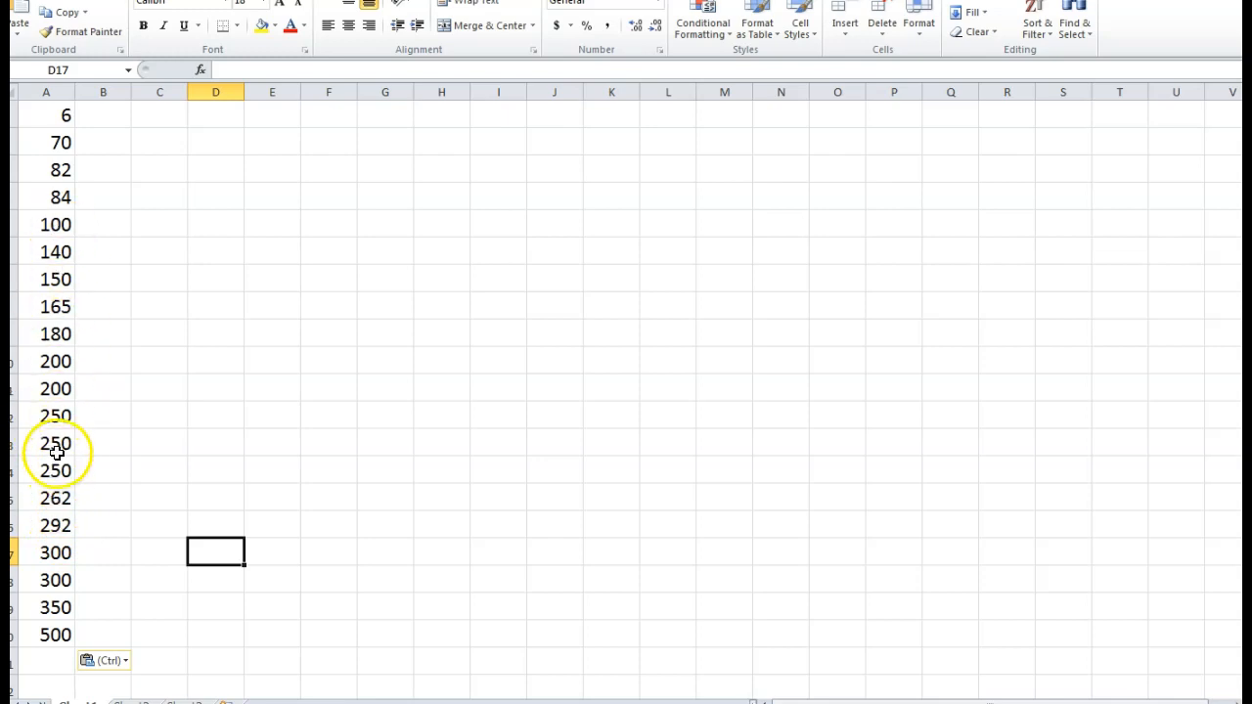
- Try 250 in A4 and undo it, then enter 84 and 250 in lower column A cells
click(50, 200)
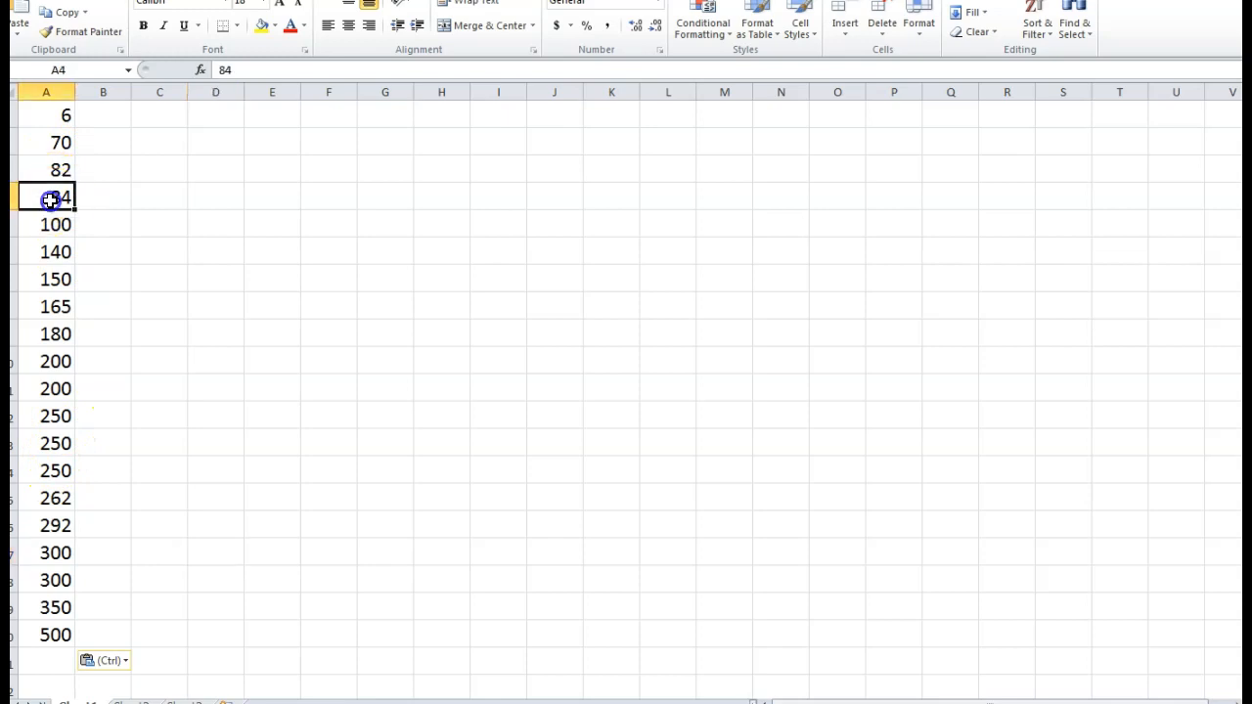
text(250)
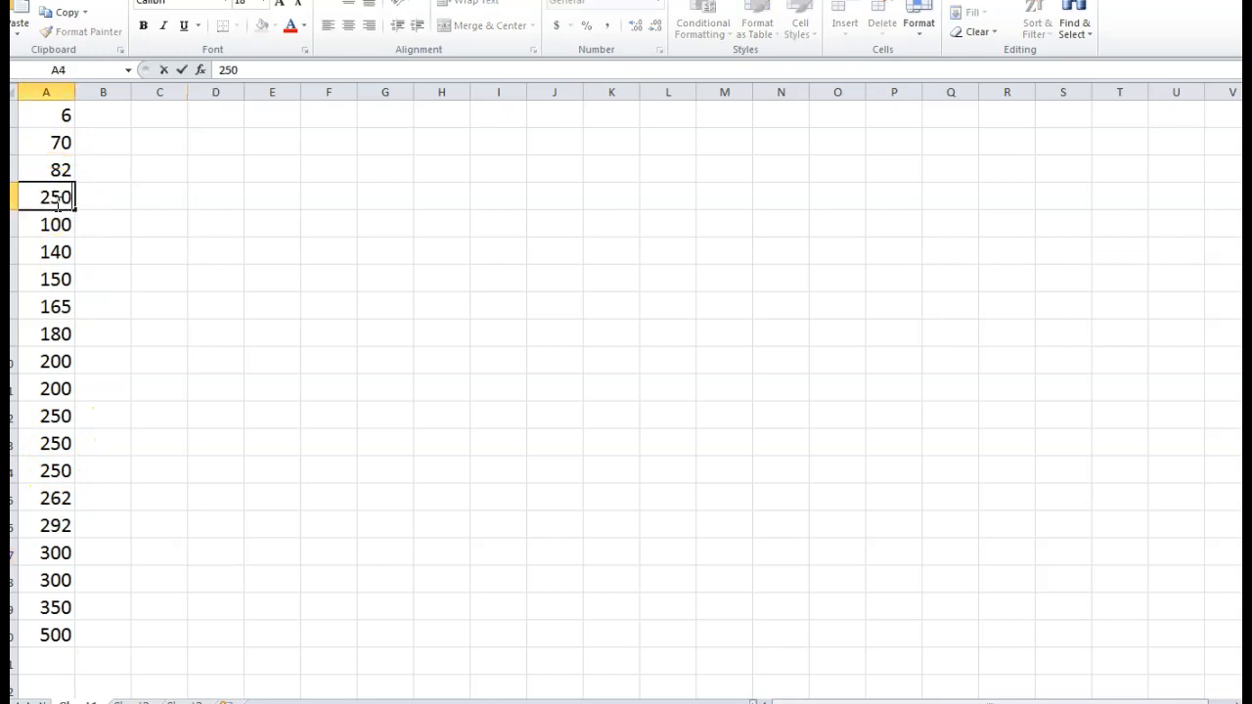
key(Return)
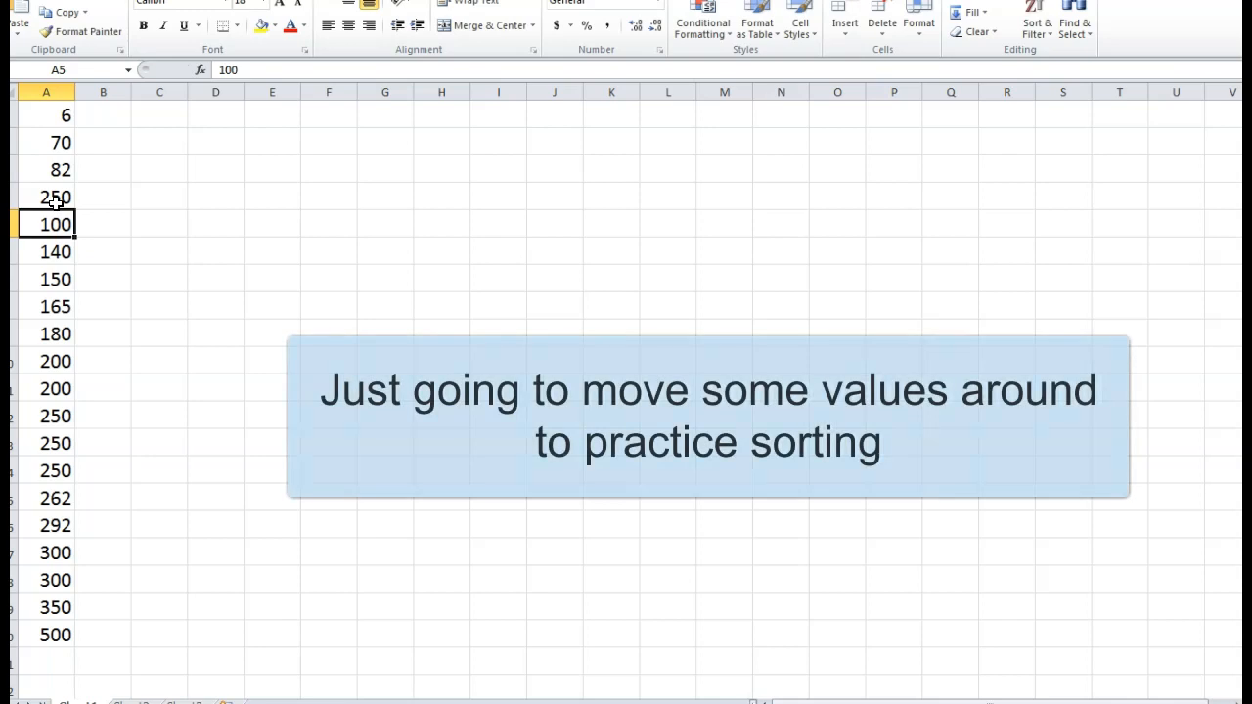
key(ctrl+z)
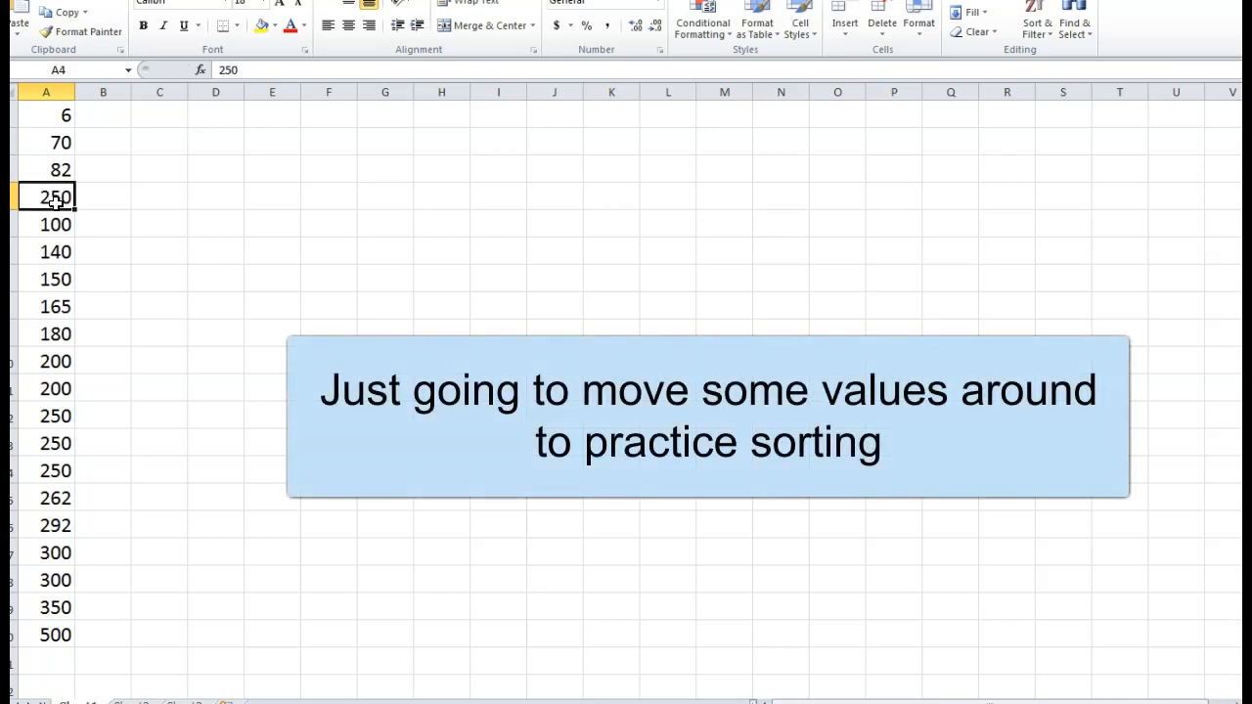
click(59, 448)
text(84)
click(60, 337)
text(250)
- Enter 180 in A9, 6 in A19 and 350 in A1, then select A1:A20
click(63, 468)
text(180)
click(59, 610)
text(6)
click(50, 115)
text(350)
key(Return)
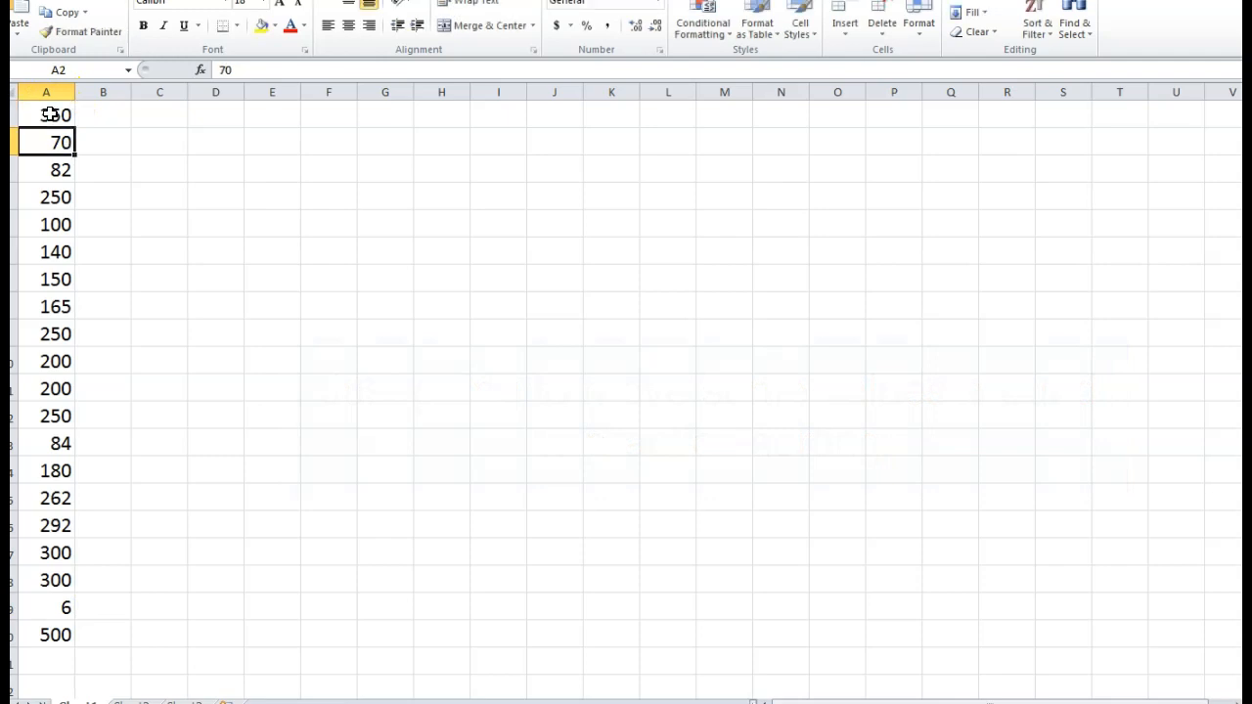
click(170, 524)
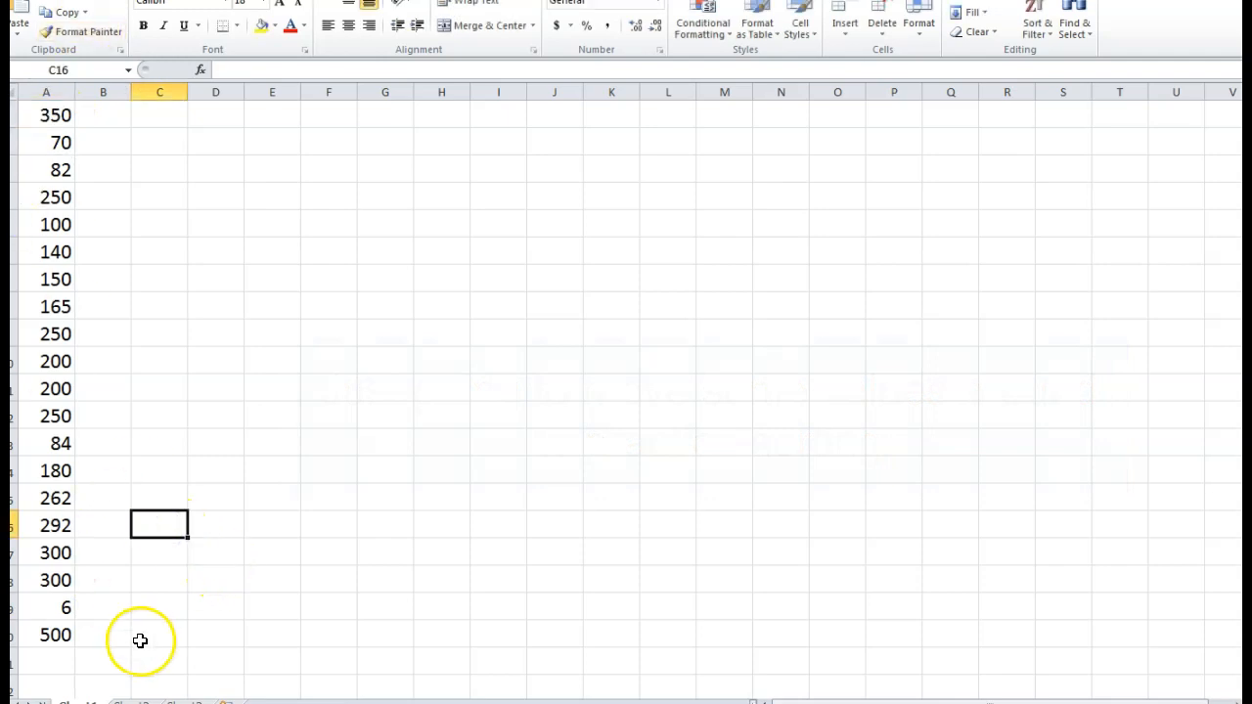
click(141, 451)
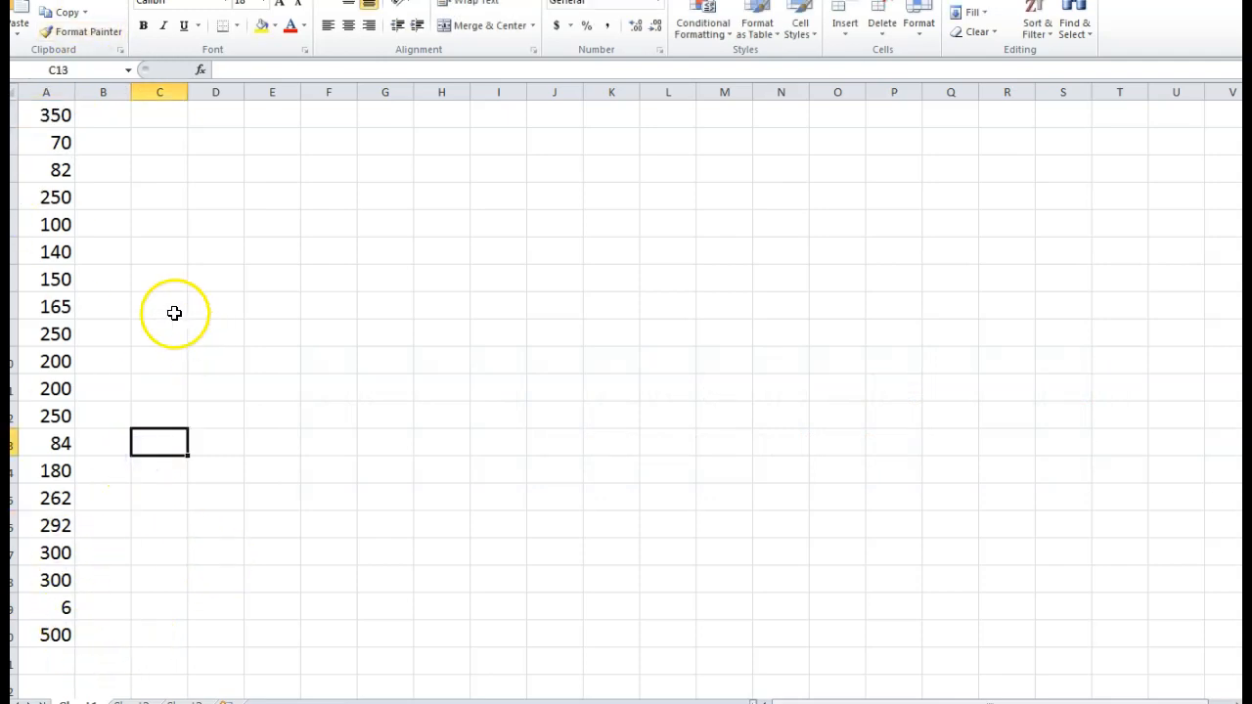
drag(49, 114, 50, 637)
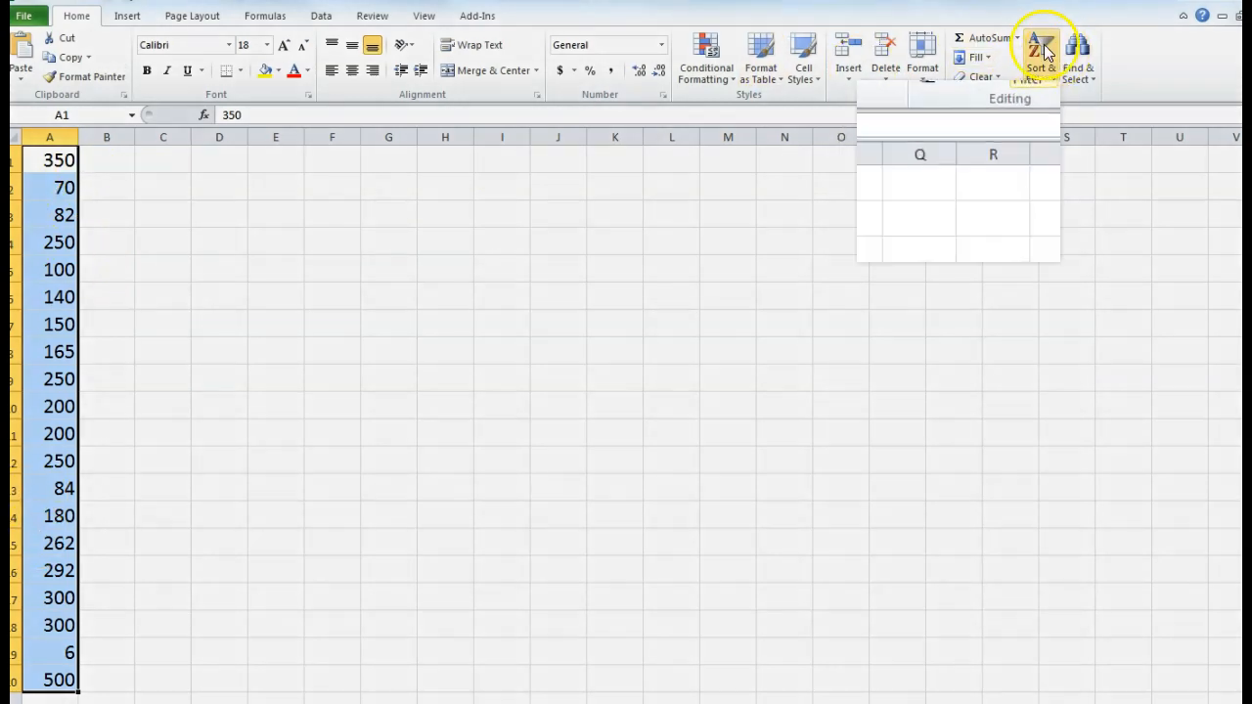
- Sort column A largest to smallest, then smallest to largest so it runs 6 to 500
click(1043, 51)
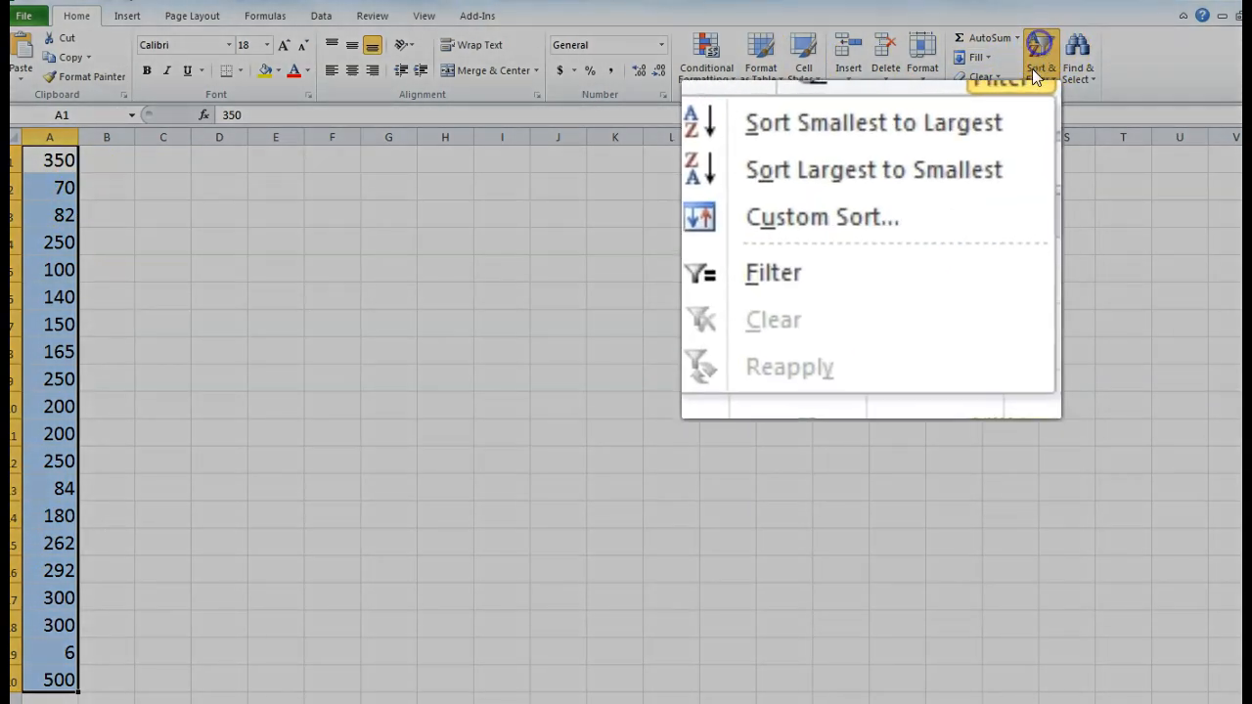
click(829, 170)
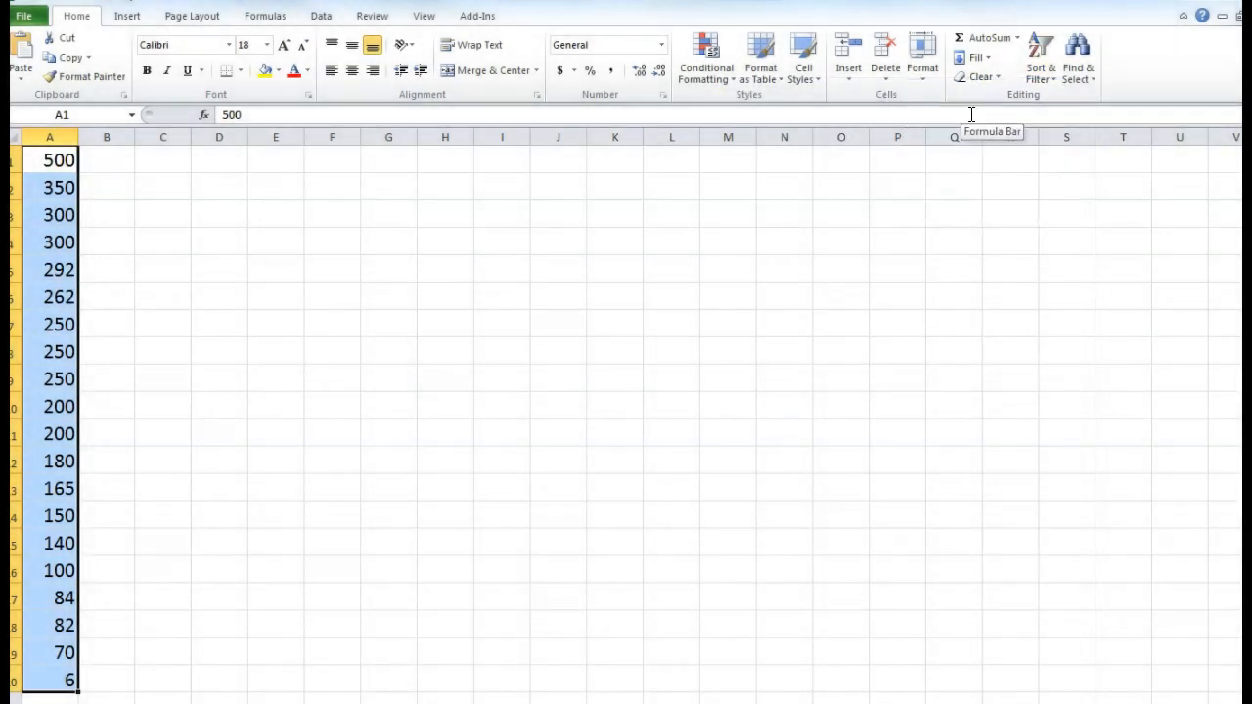
click(1048, 54)
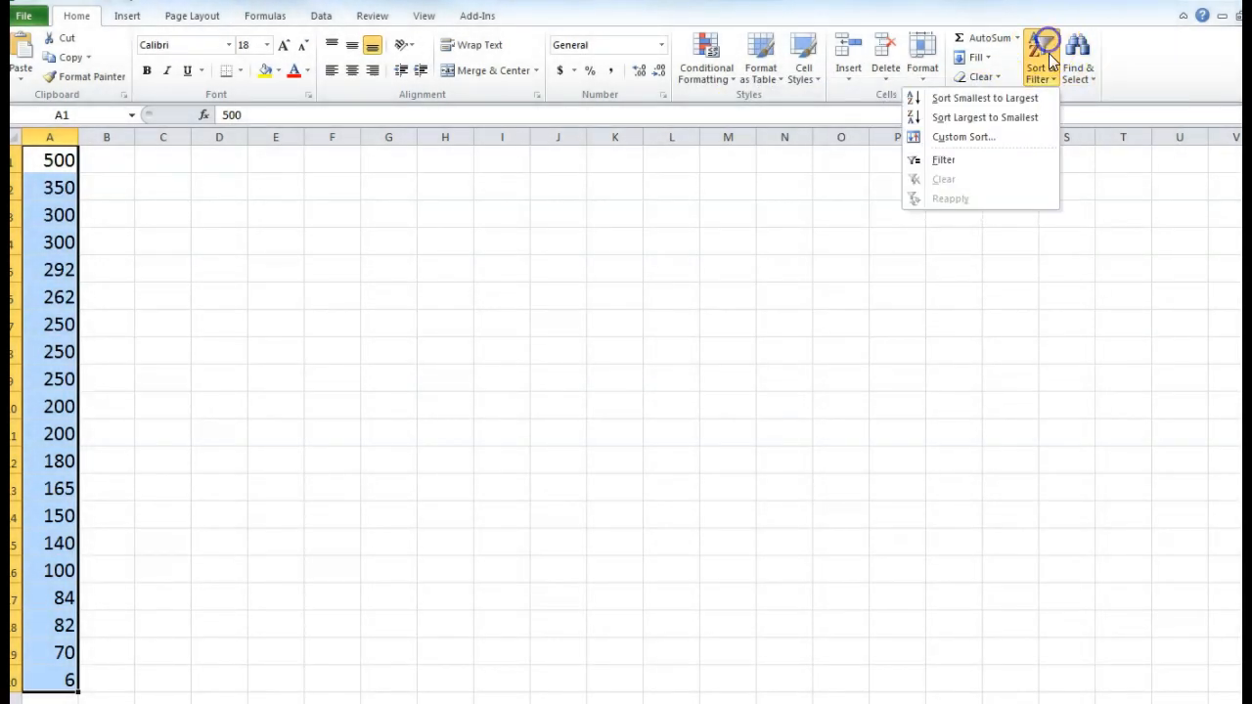
click(1022, 97)
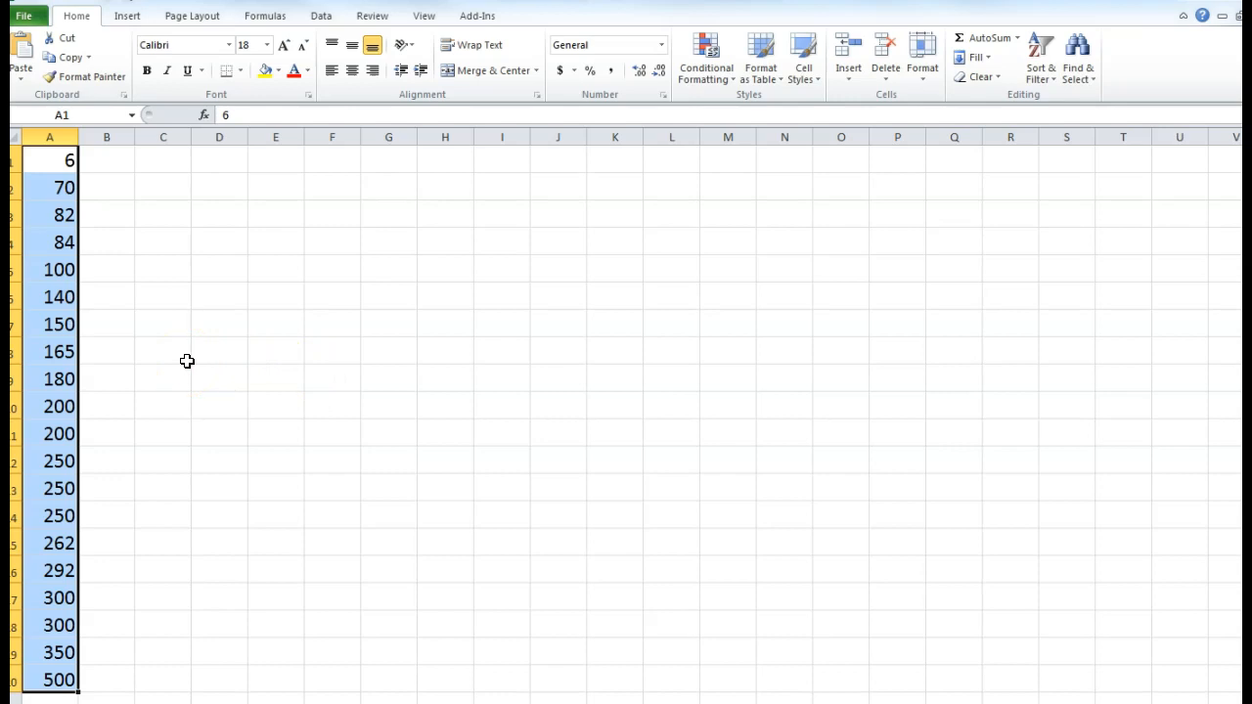
click(187, 361)
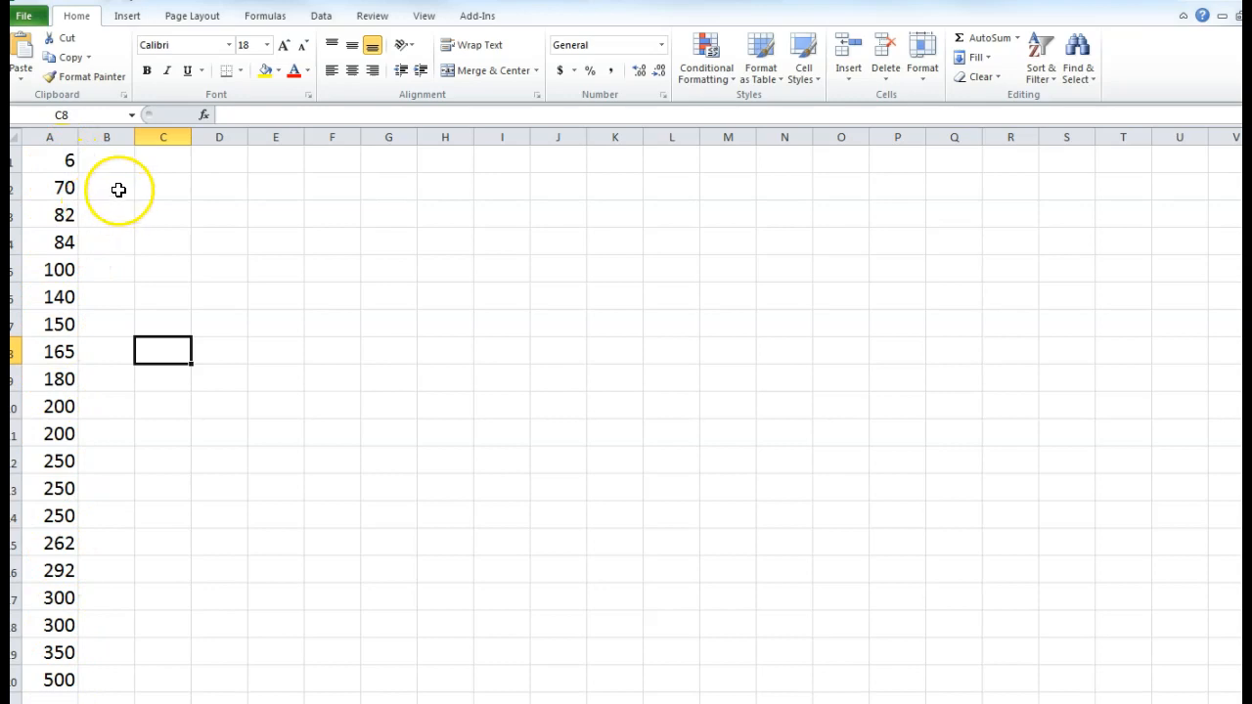
- Enter Min in B1 and Max in B2, and right-align both labels
click(62, 160)
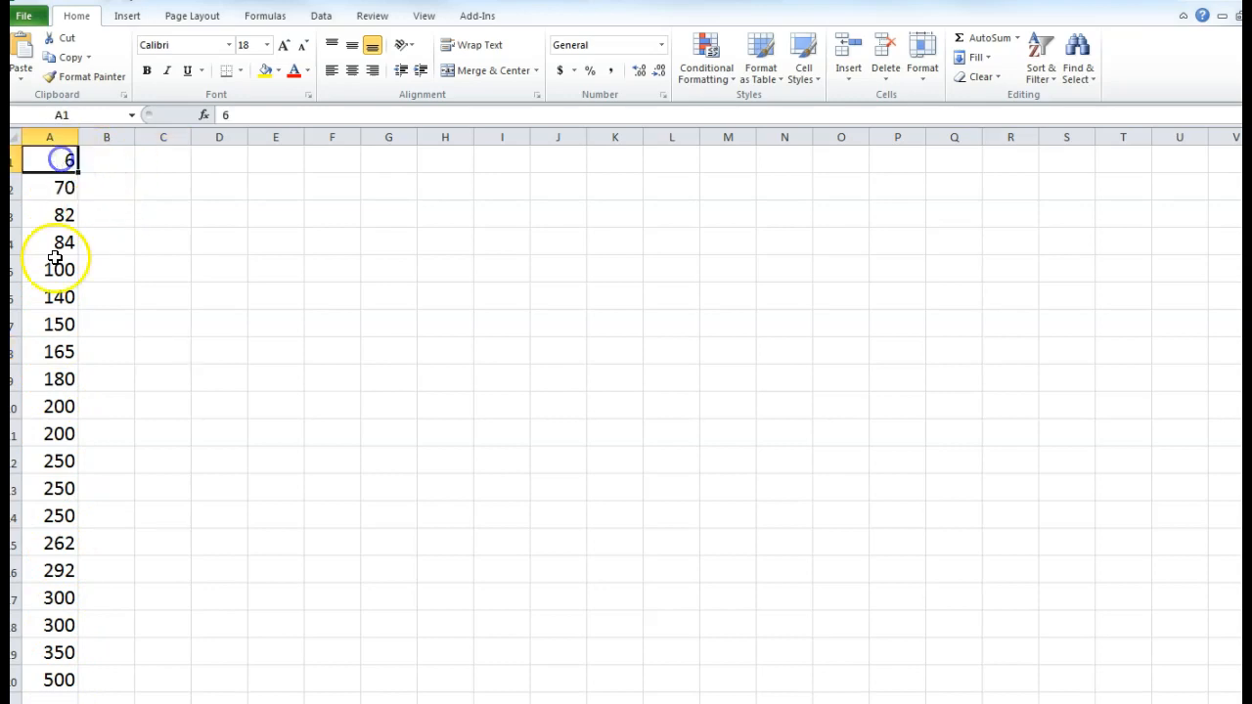
click(61, 677)
click(120, 163)
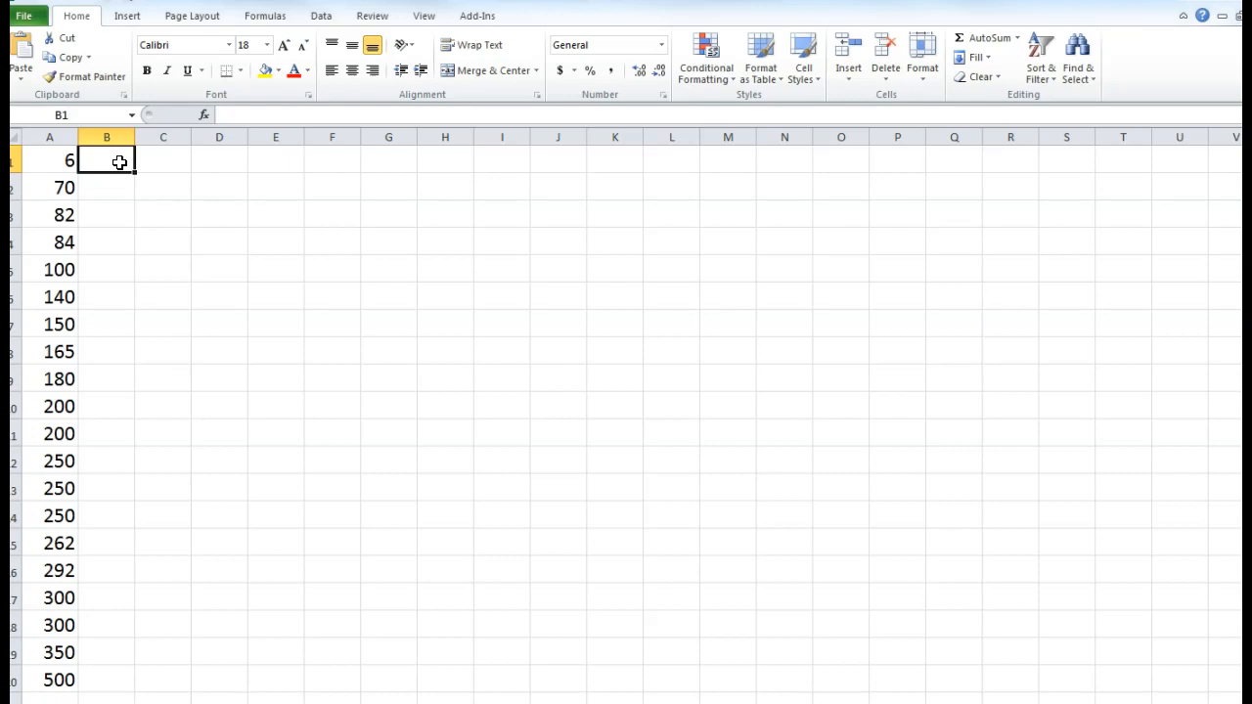
text(Min)
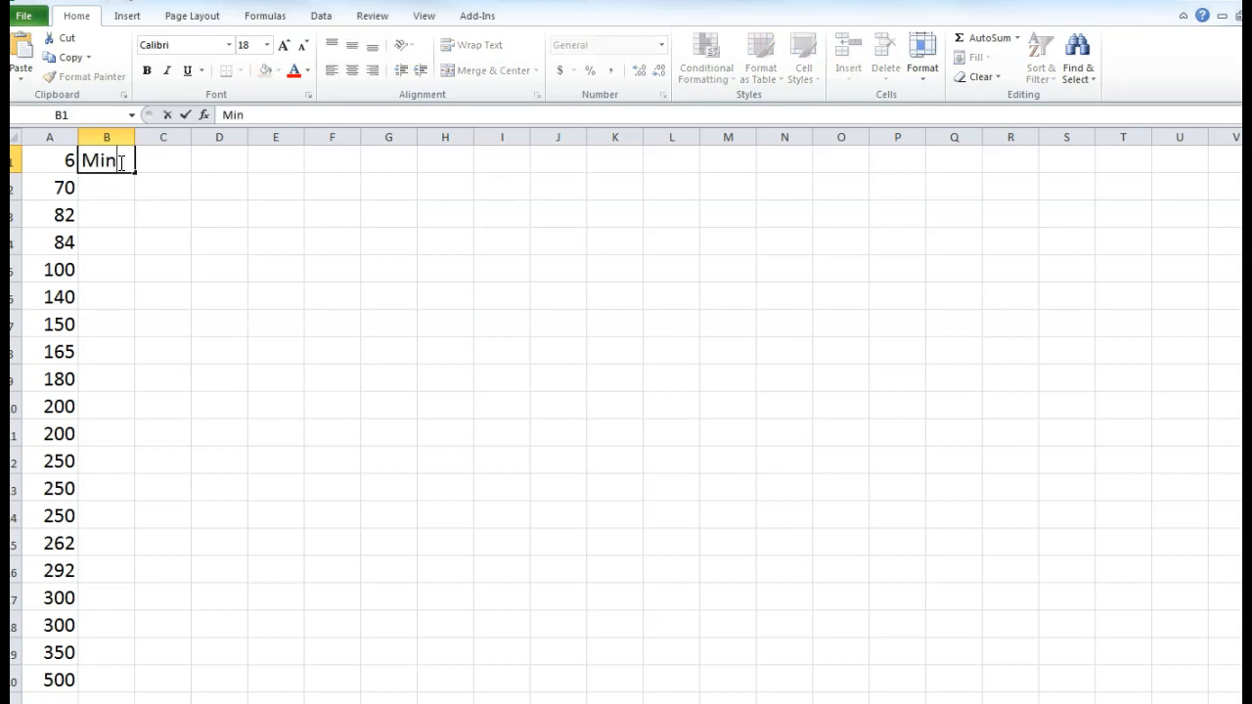
key(Return)
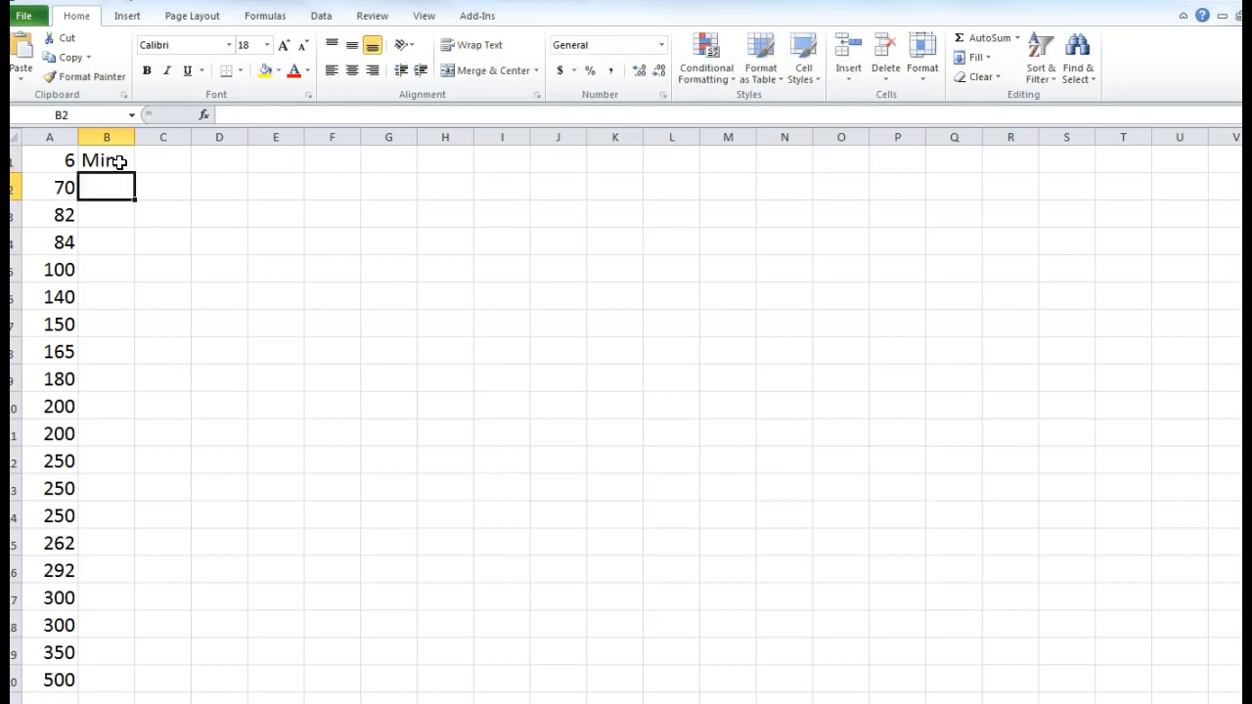
text(M)
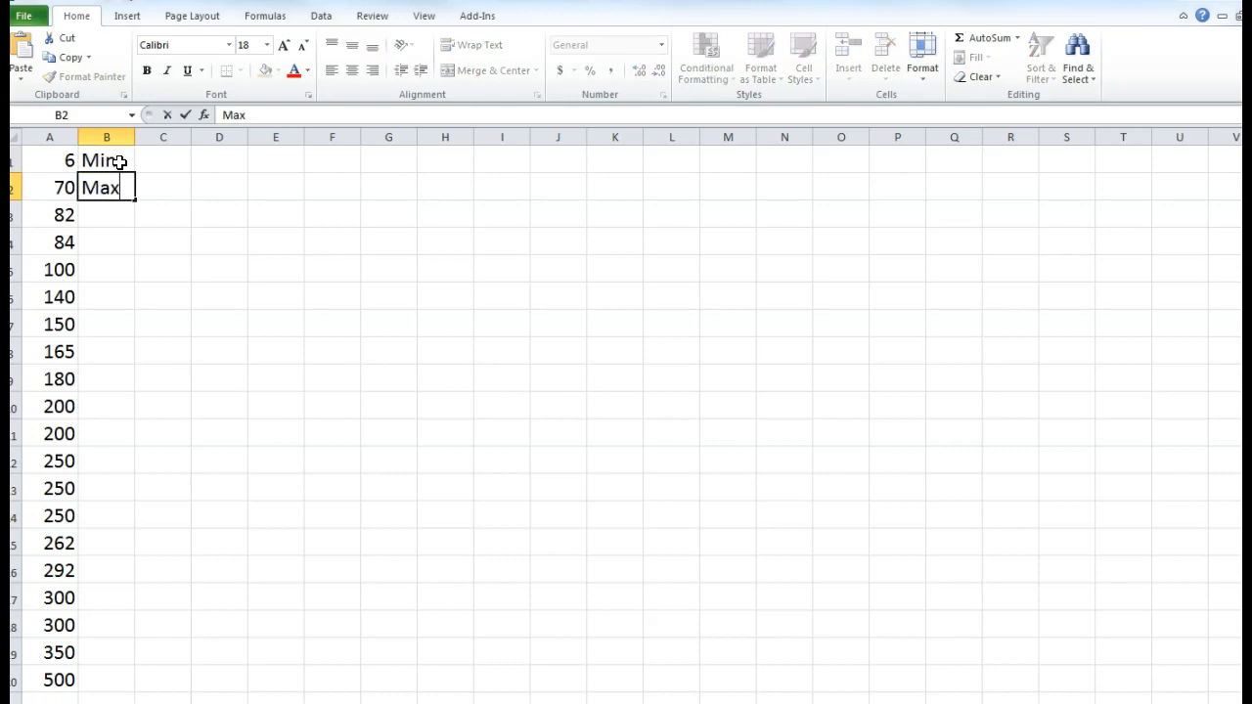
text(ax)
key(Return)
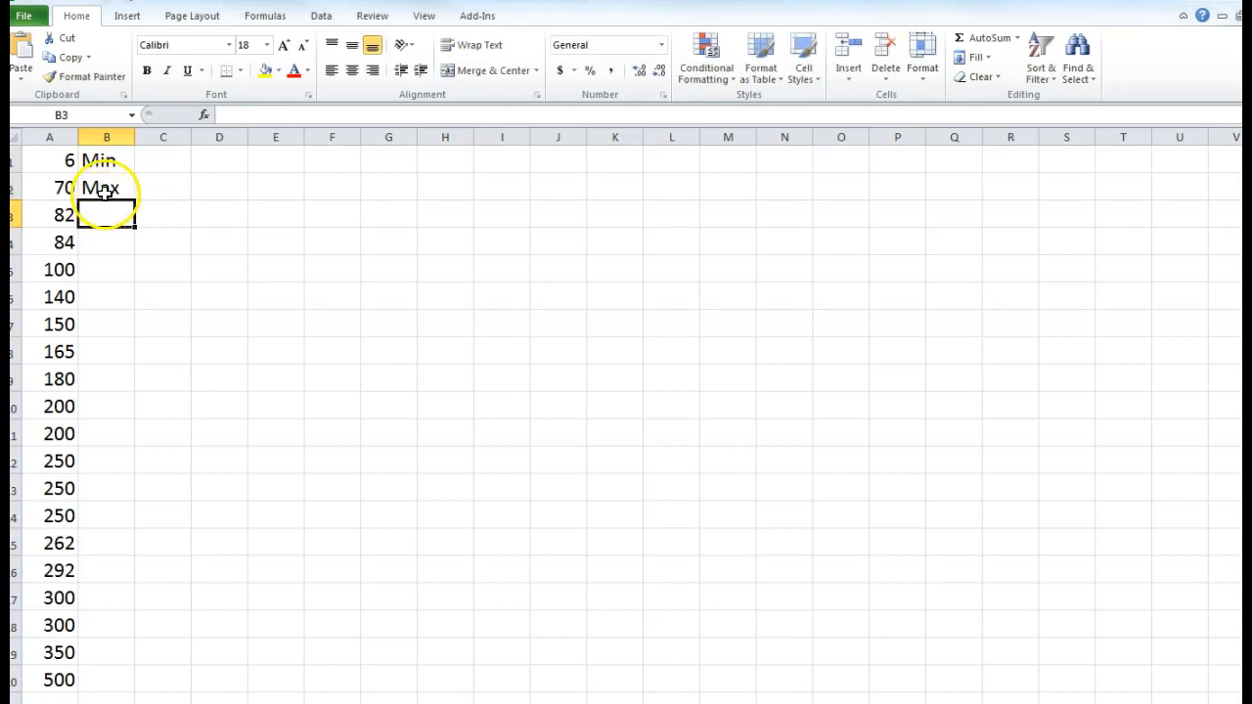
click(101, 159)
drag(102, 159, 103, 180)
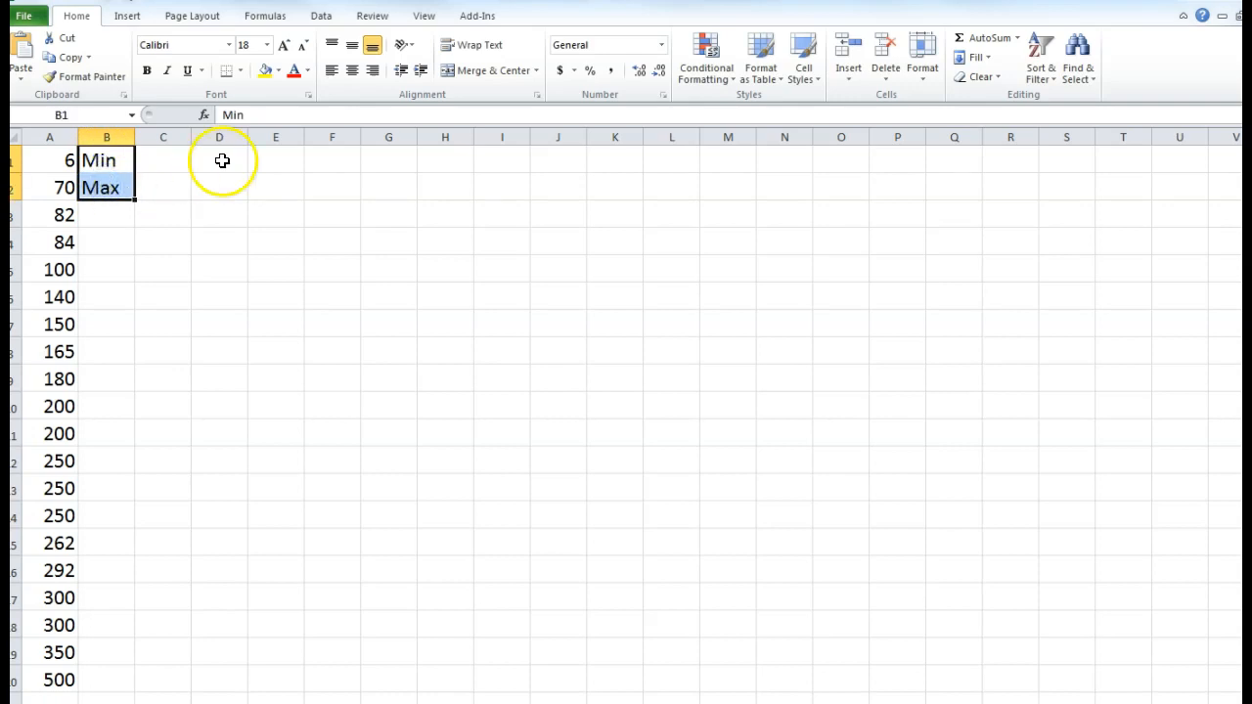
click(377, 74)
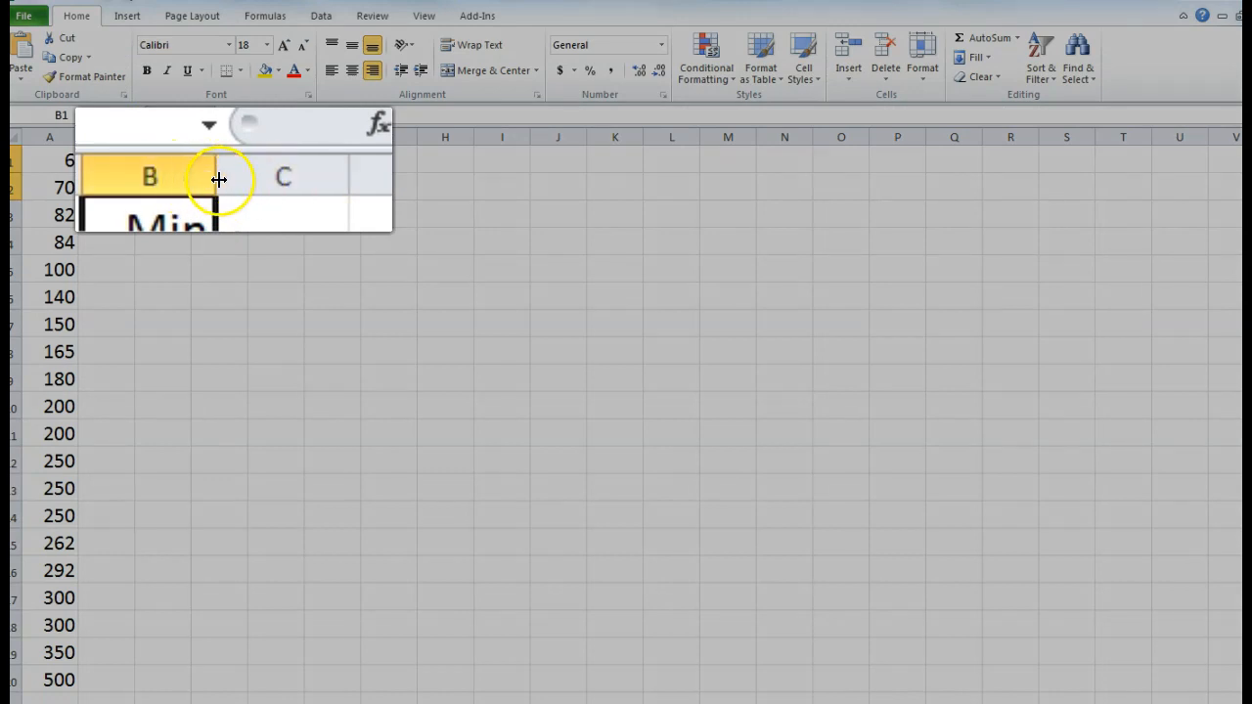
- Adjust column B's width to fit the Min and Max labels
drag(219, 179, 303, 179)
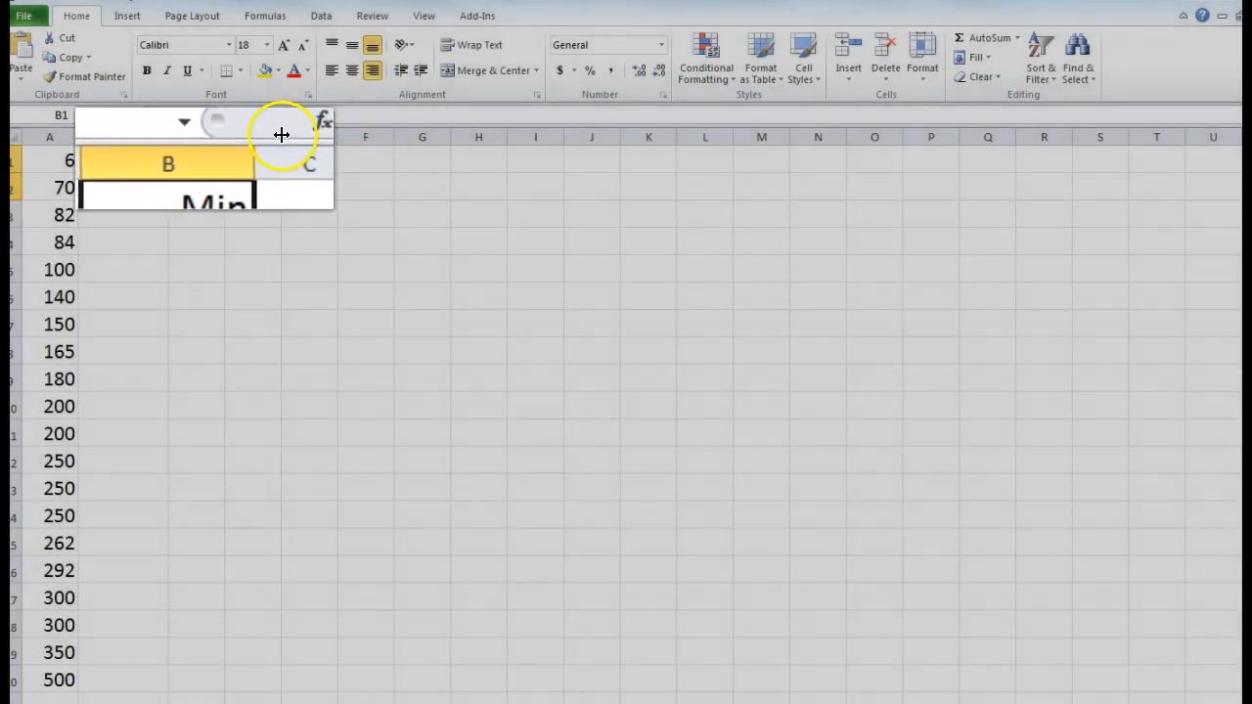
click(265, 136)
mouse_move(282, 141)
mouse_down()
mouse_move(251, 136)
mouse_move(287, 139)
mouse_up()
click(190, 183)
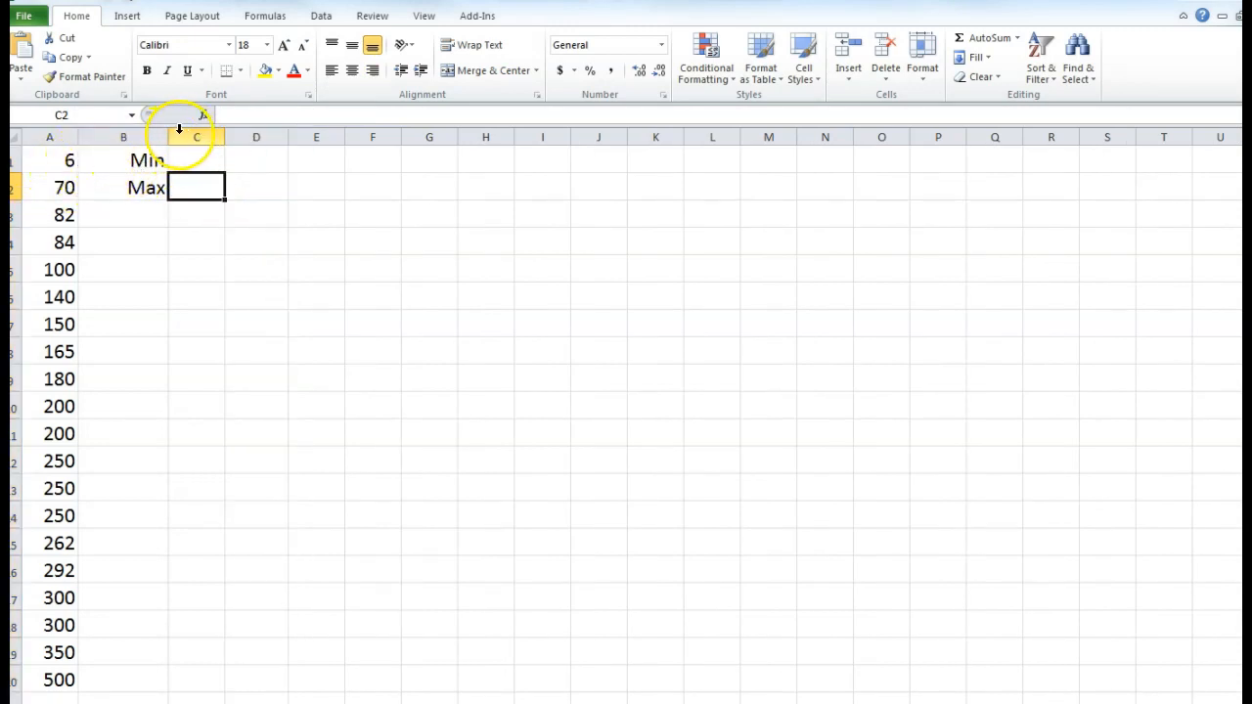
drag(168, 137, 121, 137)
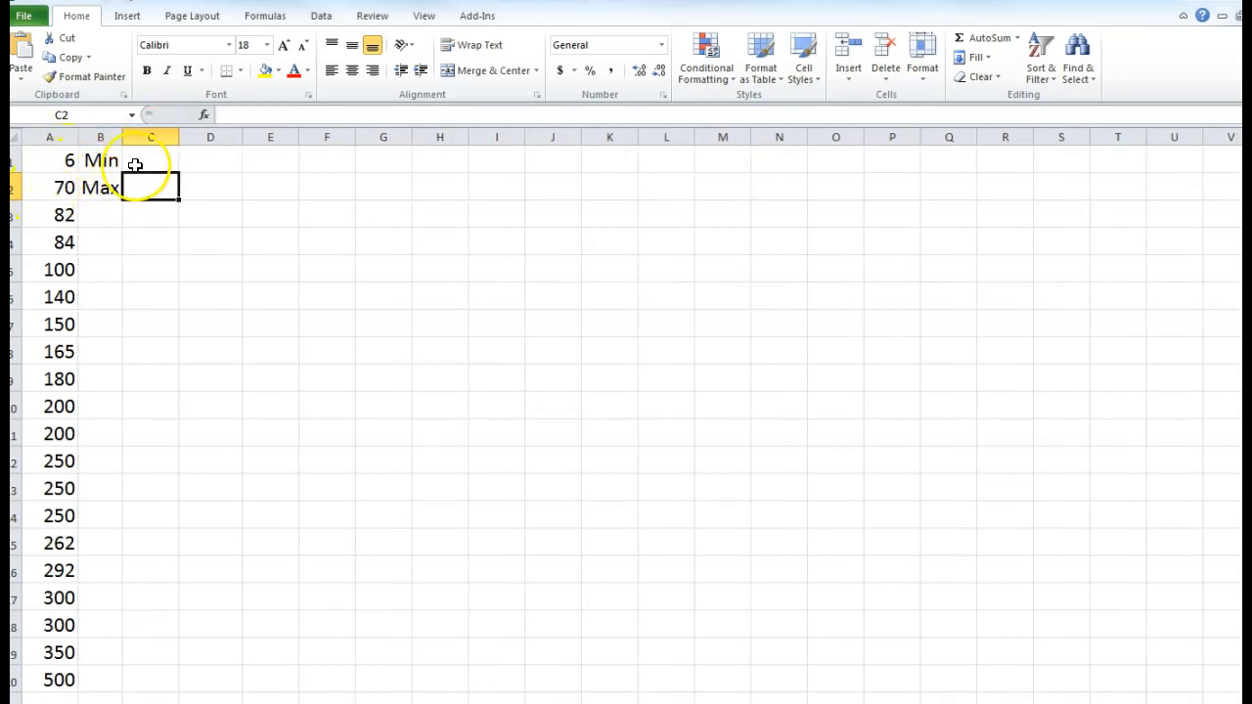
drag(121, 137, 163, 138)
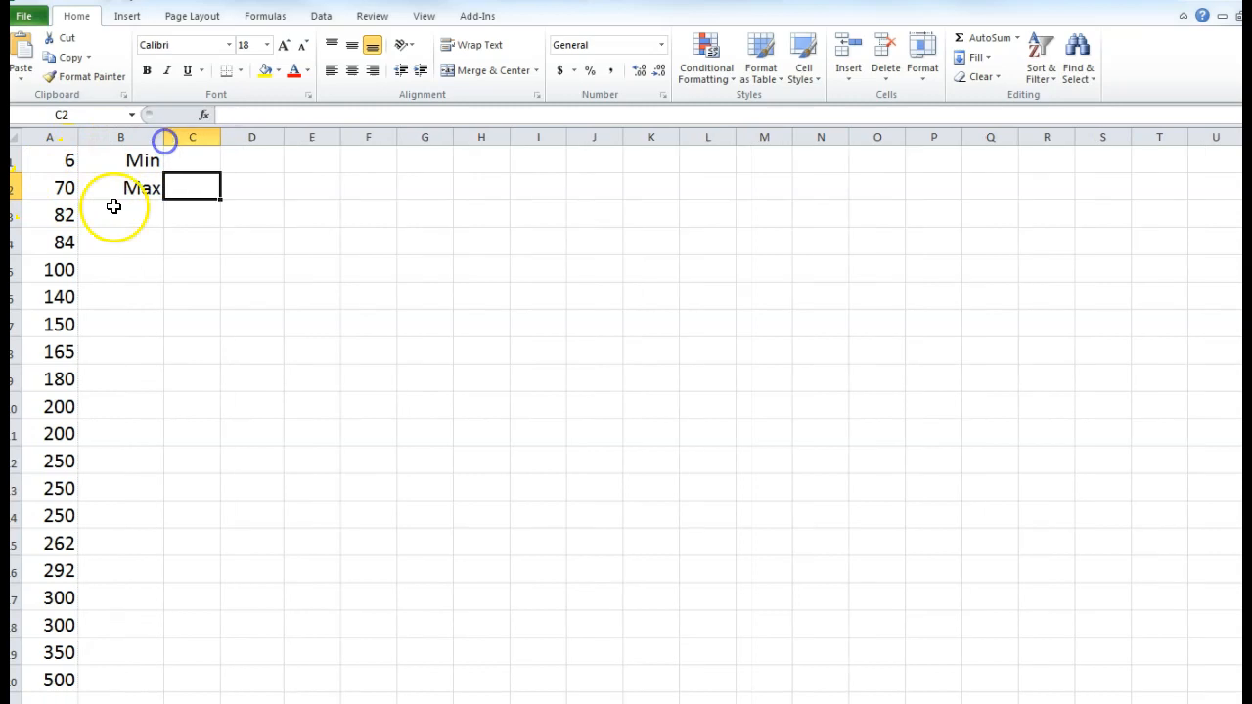
click(186, 156)
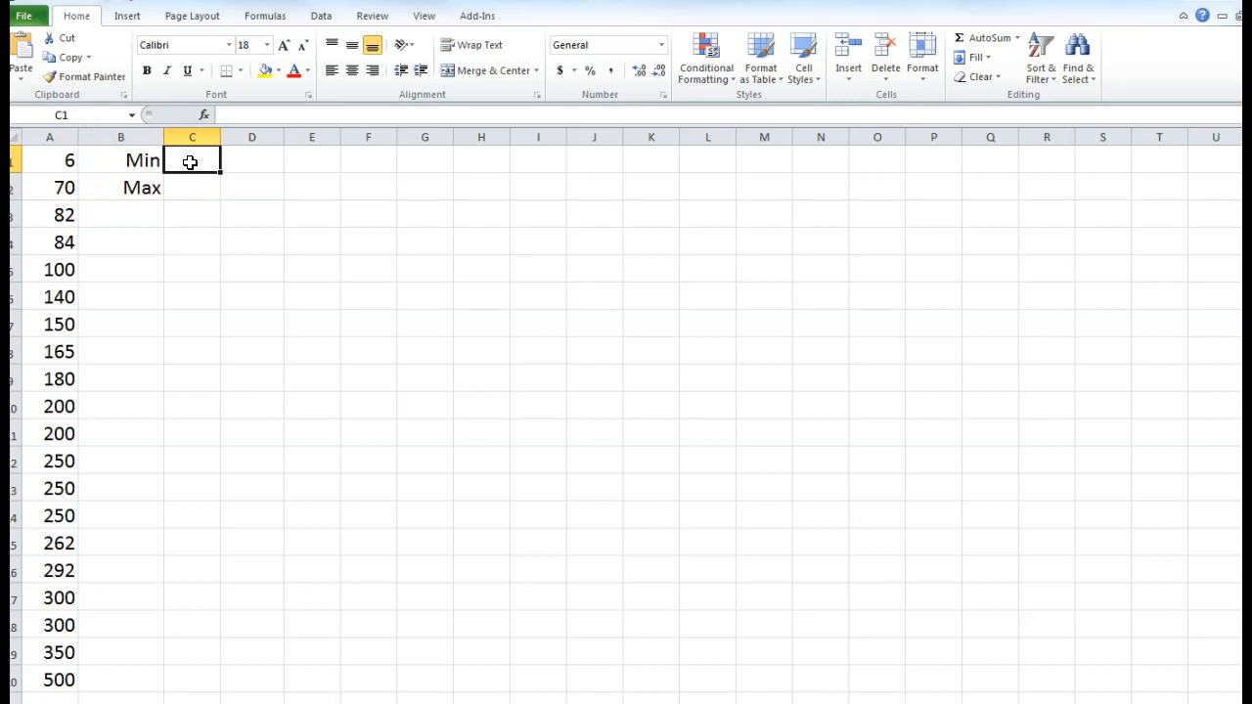
click(149, 161)
- Enter =min(A1:A20) in C1 beside Min, showing 6
click(189, 164)
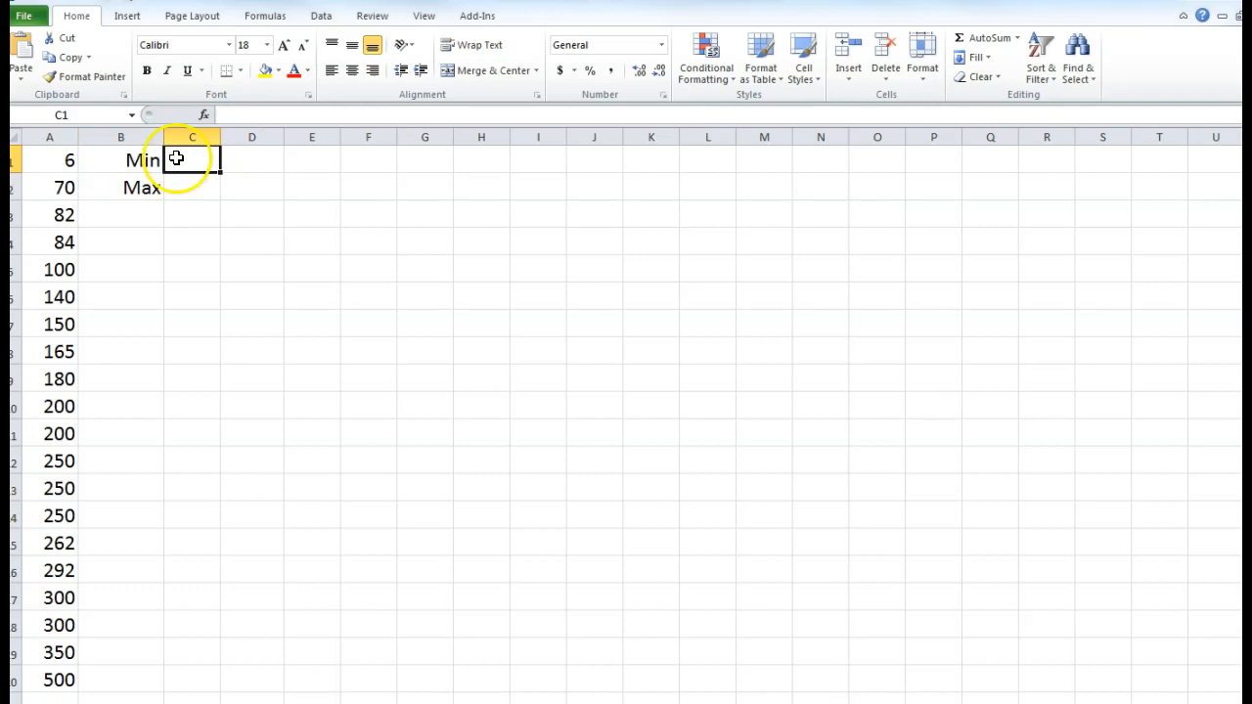
text(=)
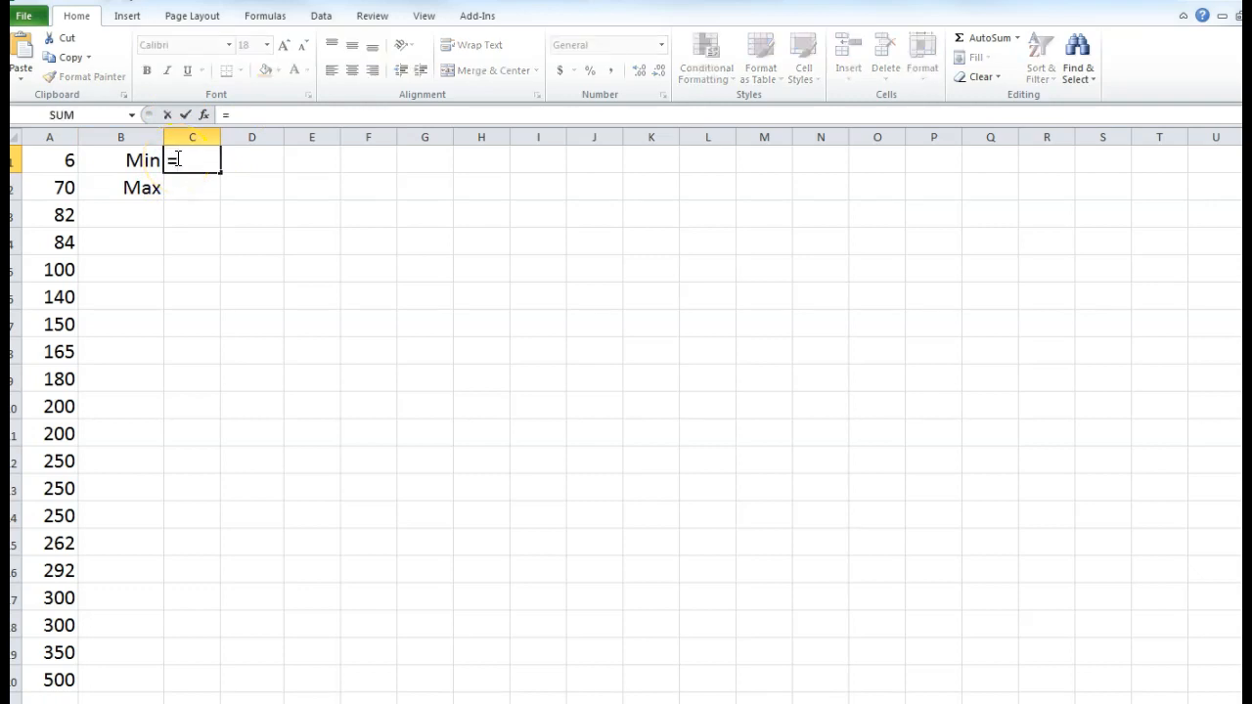
text(min)
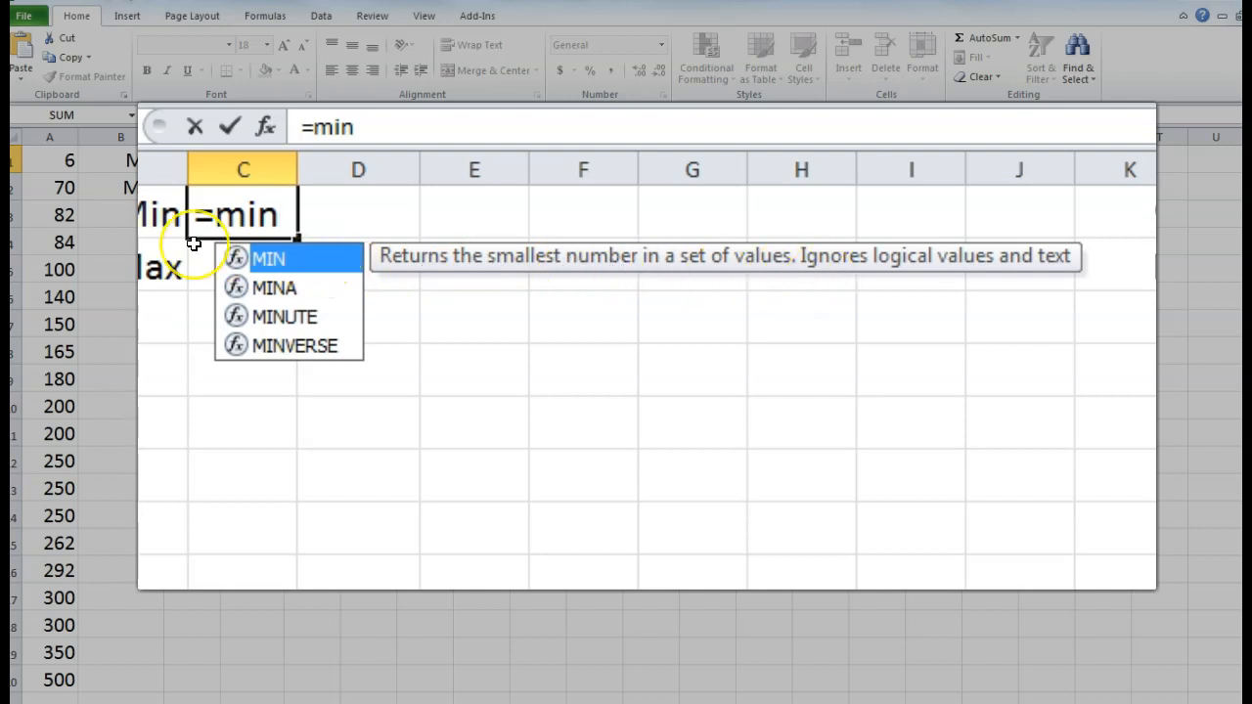
text(()
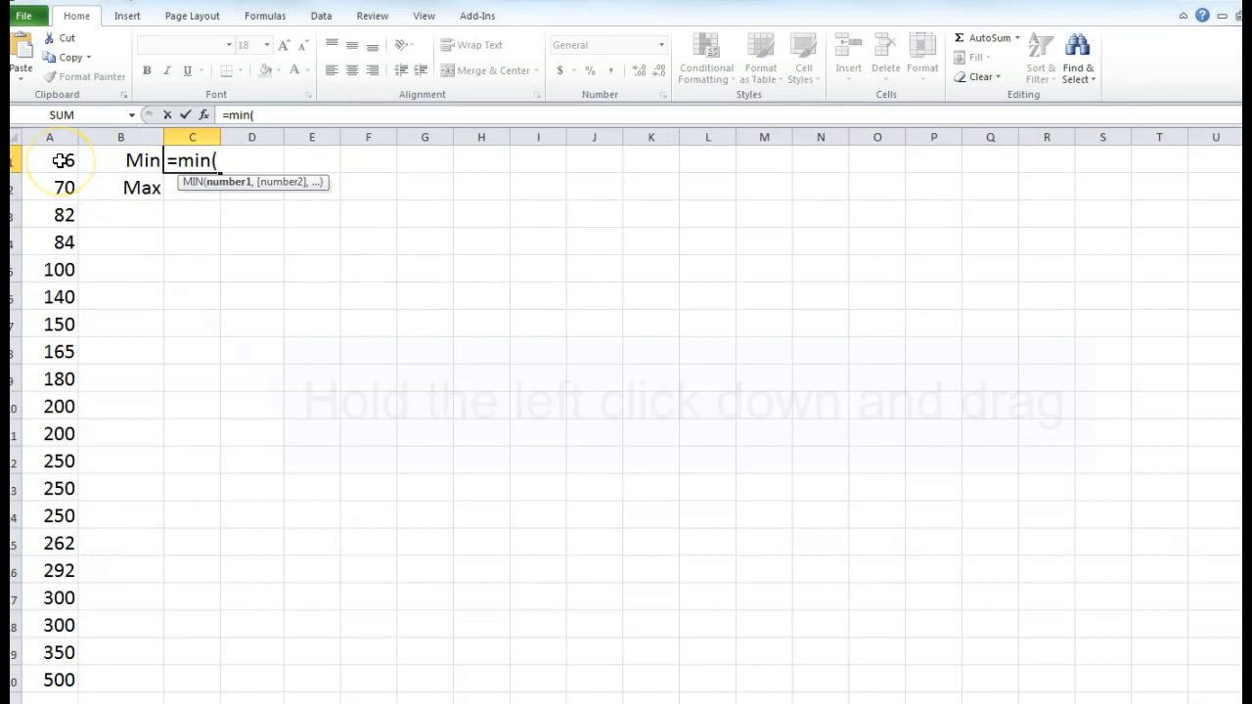
drag(62, 161, 70, 677)
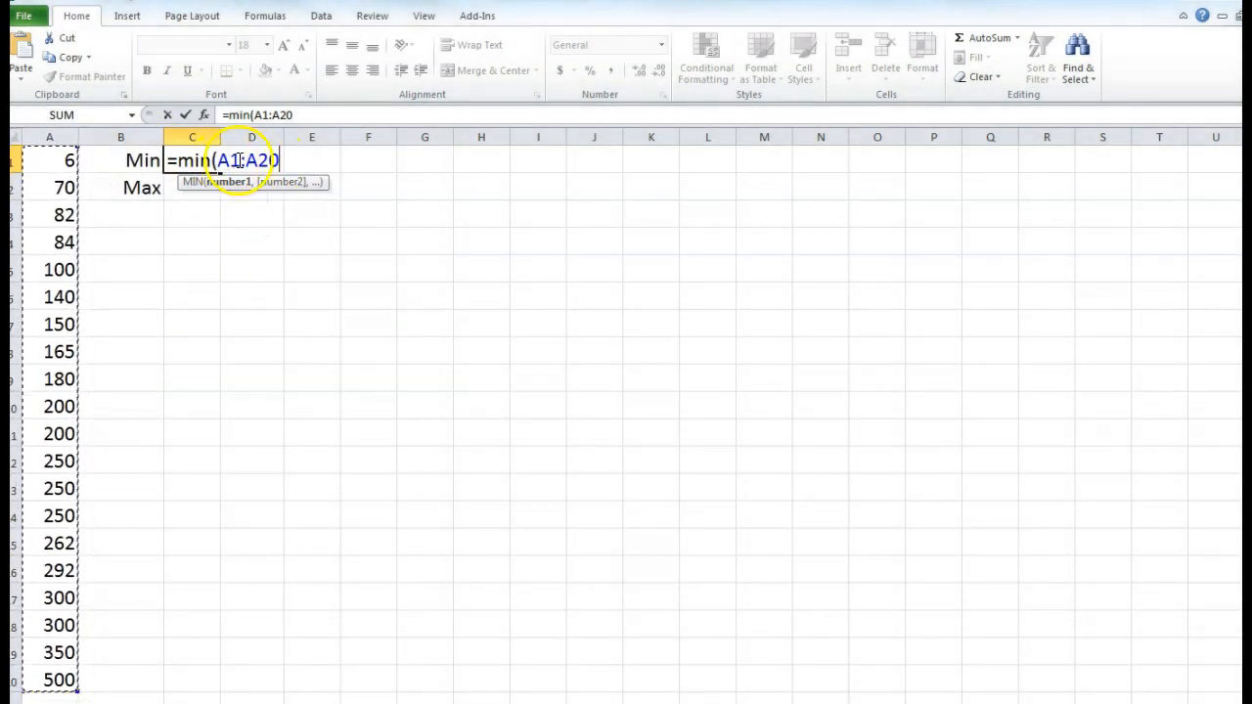
text())
key(Return)
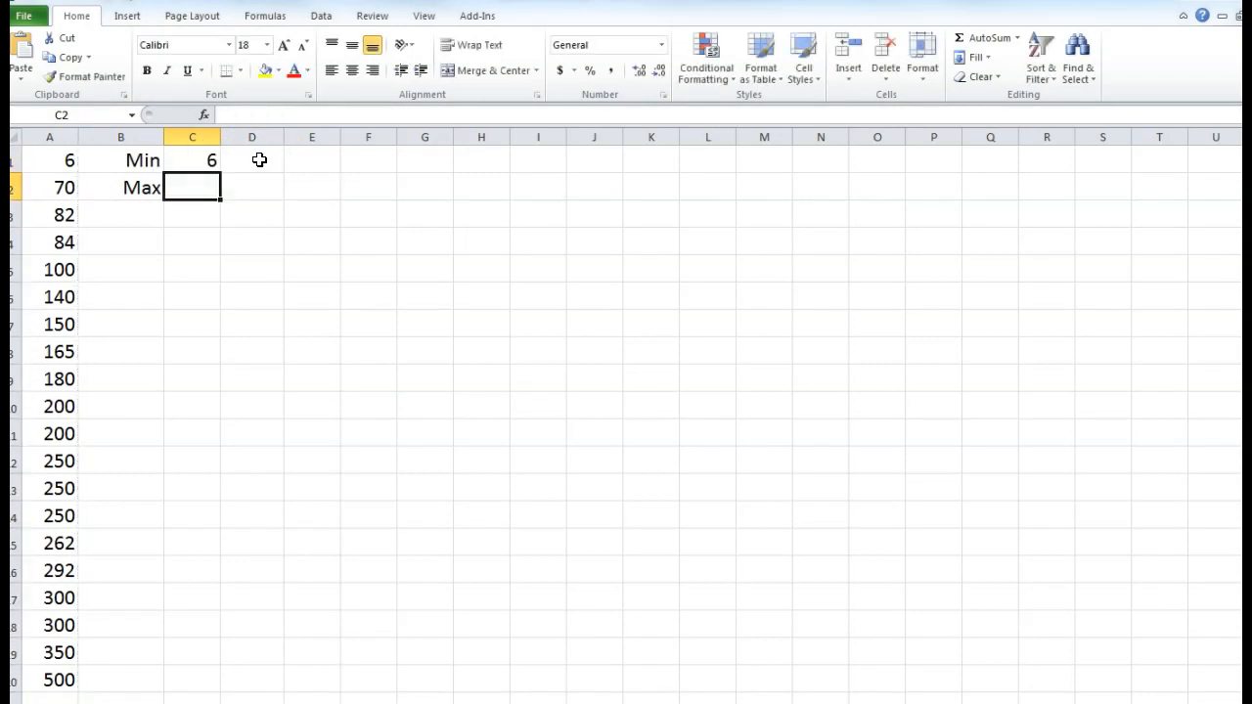
- Enter =max(A1:A20) in C2, then clear the result to redo it
text(=max)
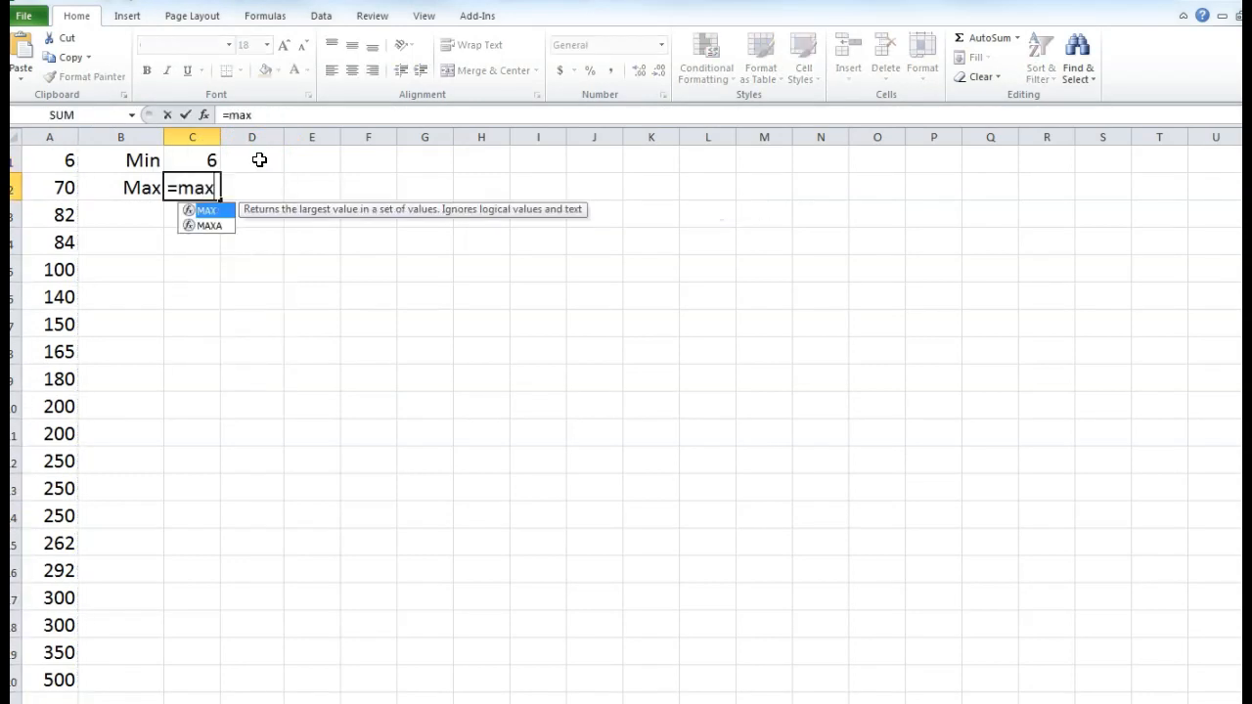
text(()
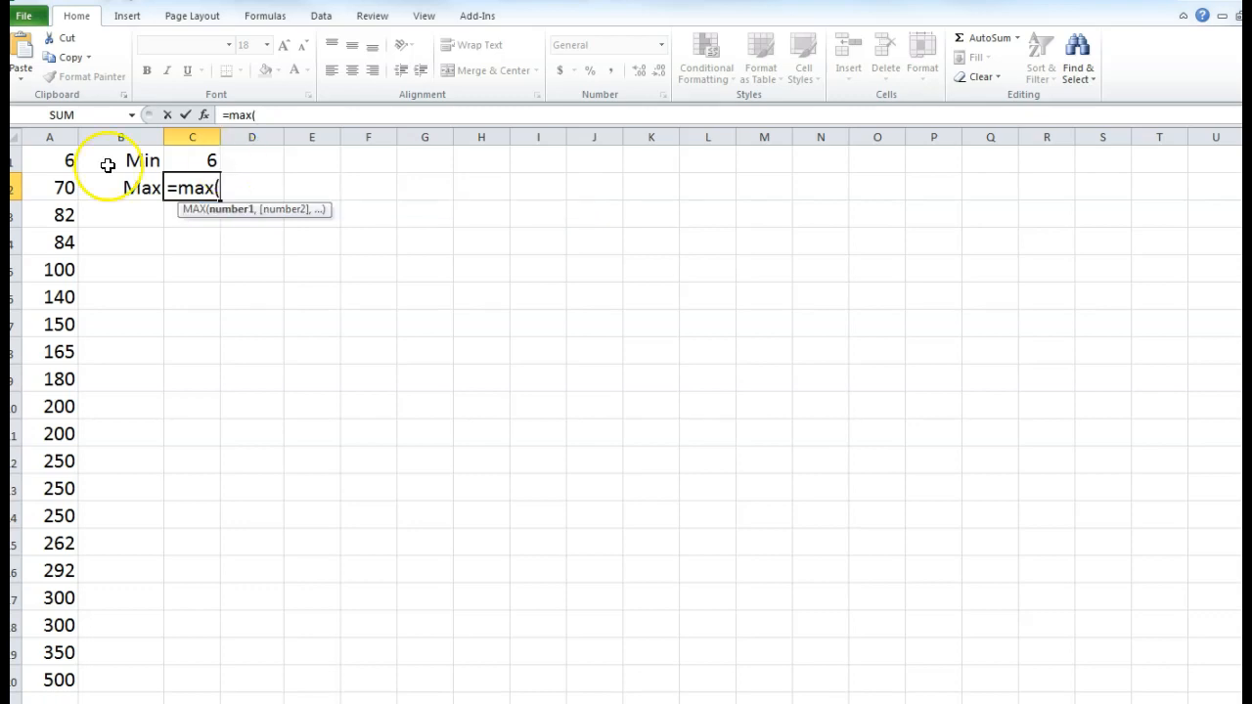
drag(49, 159, 68, 675)
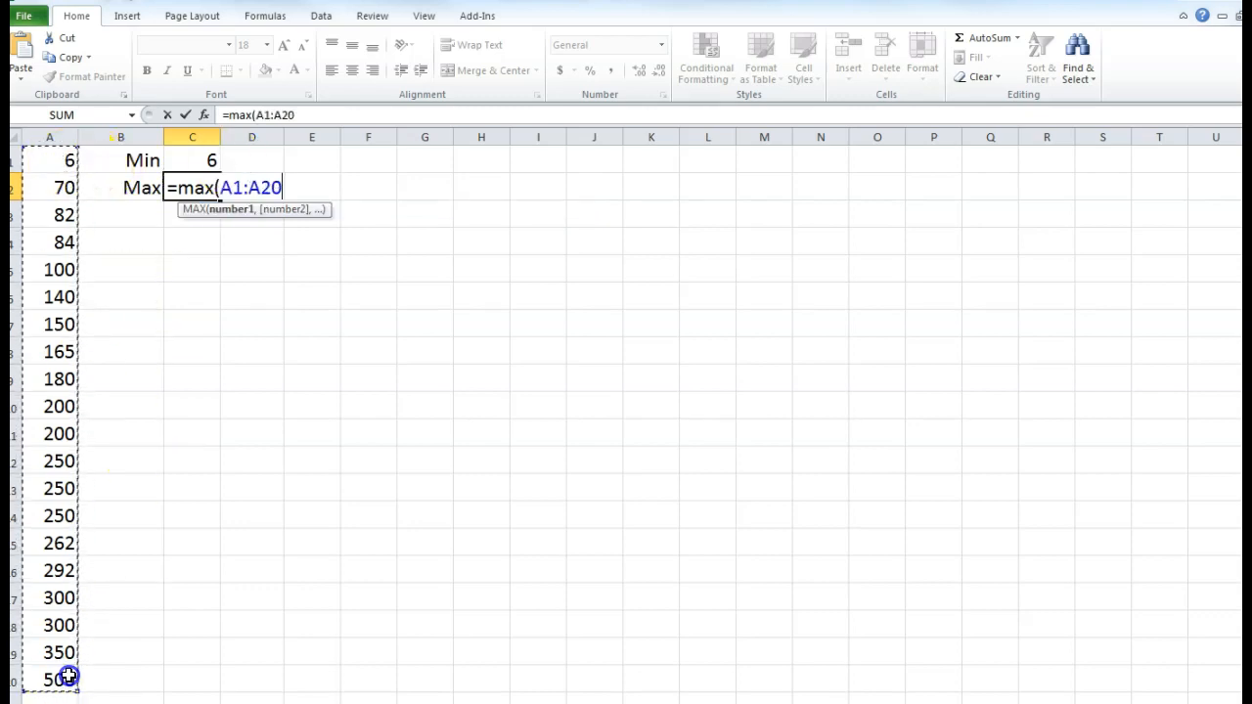
key(Return)
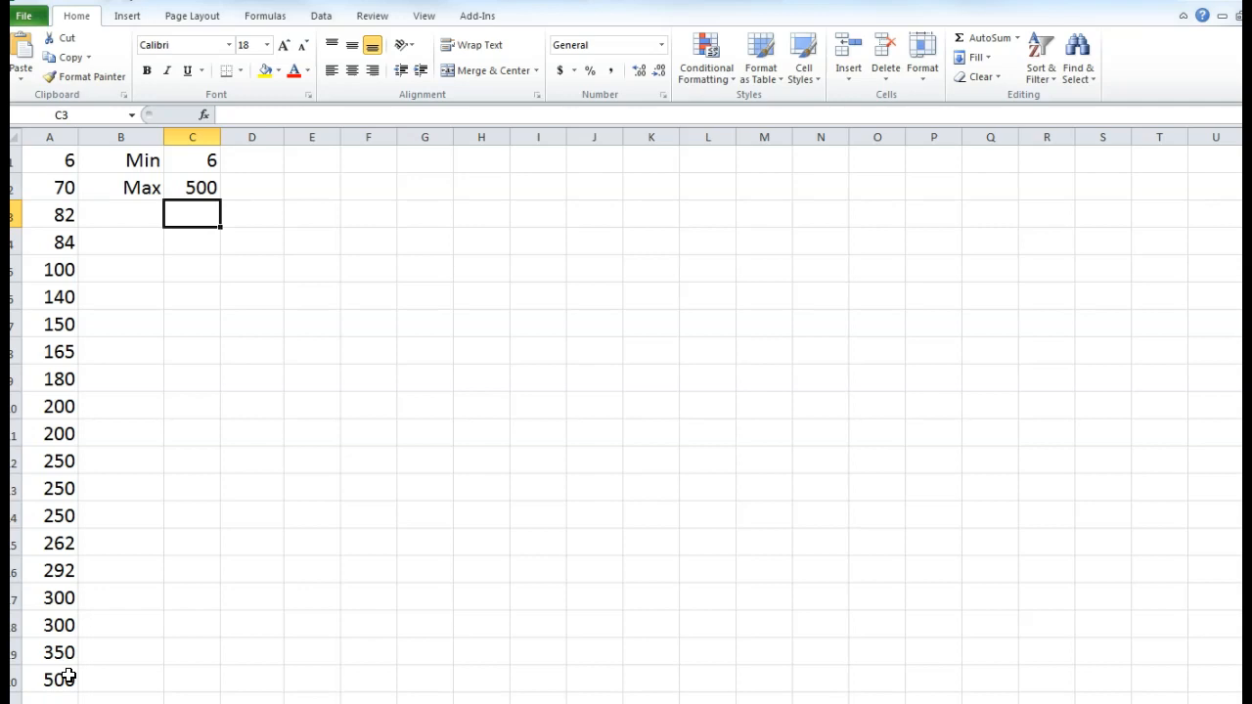
key(Up)
key(BackSpace)
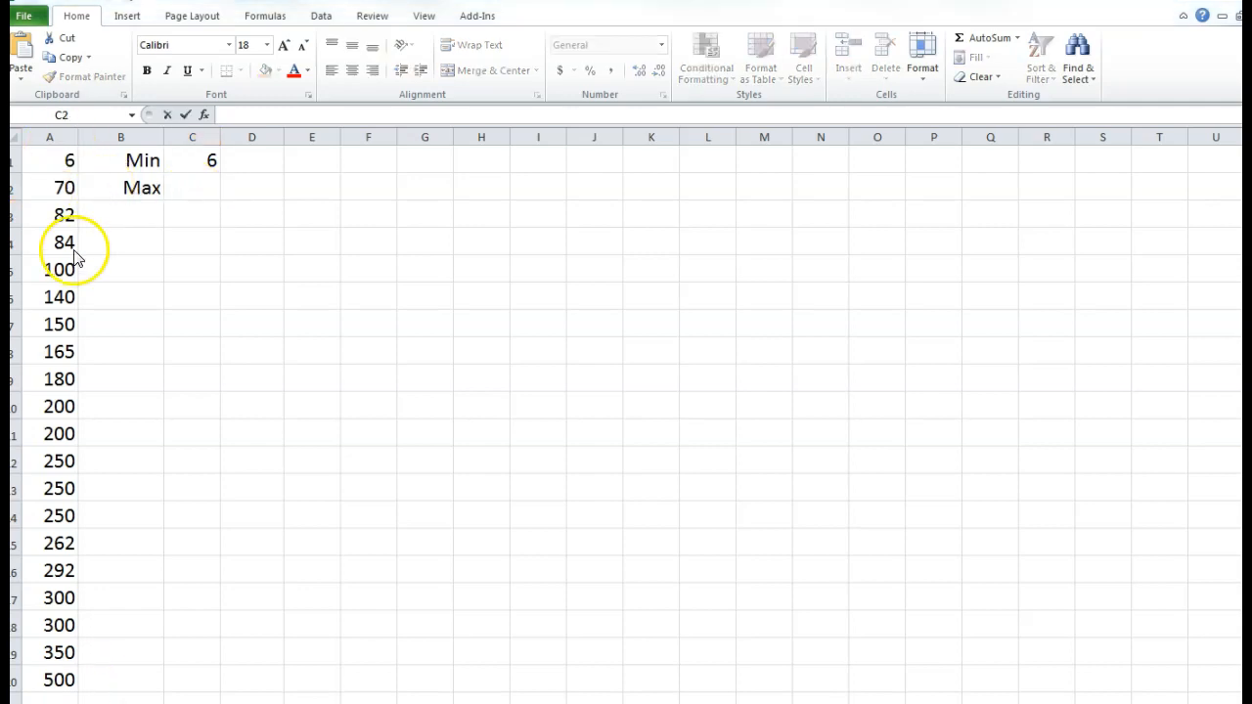
- Start re-entering =max( in C2 beside Max, referencing cell A1
click(181, 185)
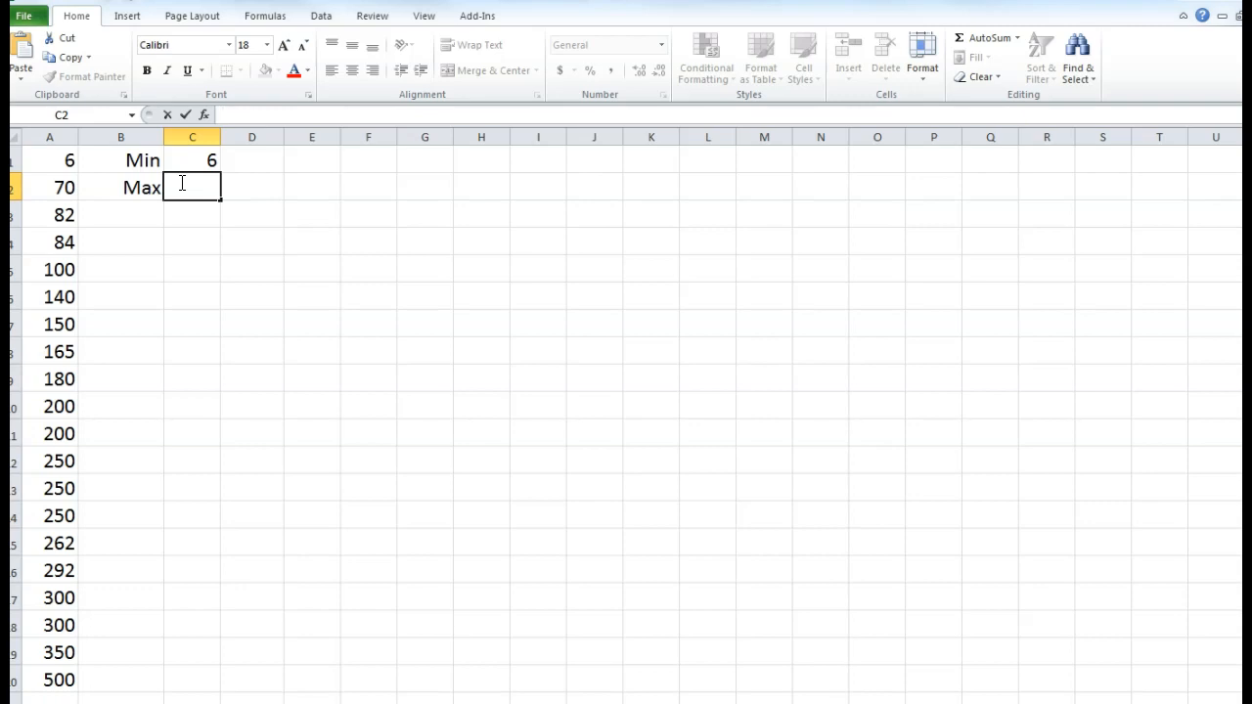
text(=max()
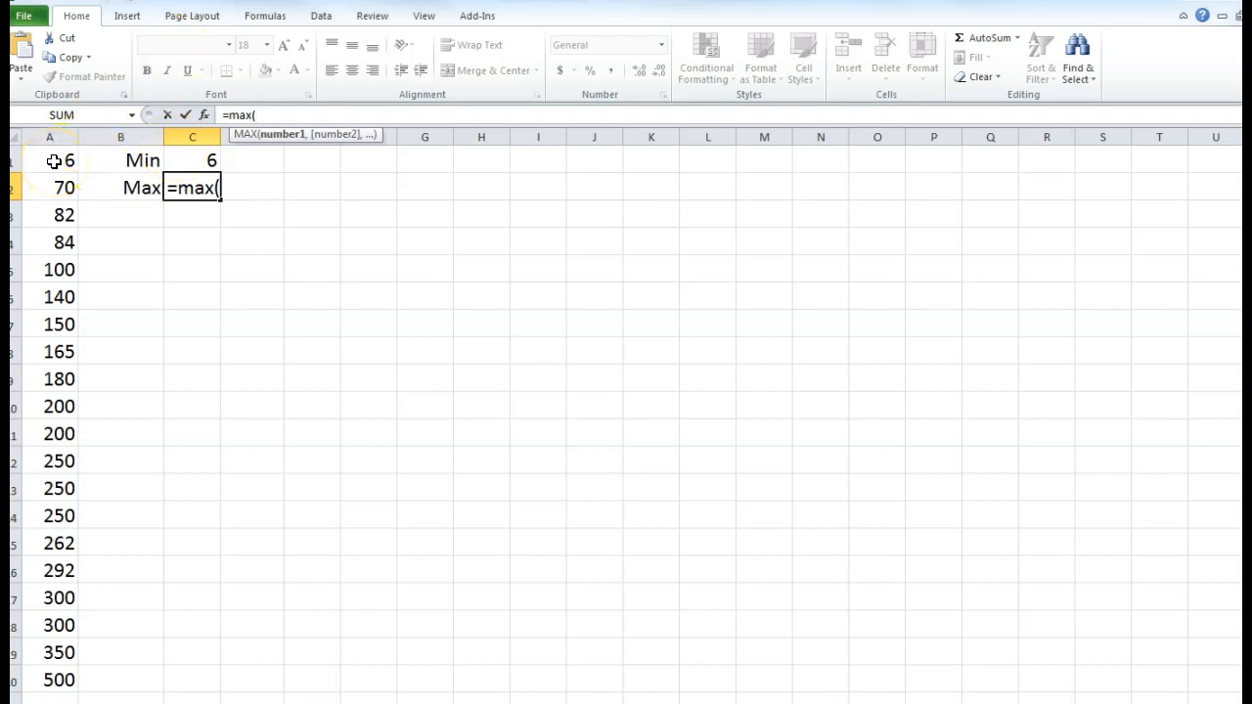
mouse_move(54, 161)
mouse_down()
mouse_move(42, 595)
mouse_move(49, 676)
mouse_move(62, 160)
mouse_move(77, 684)
mouse_move(59, 164)
mouse_up()
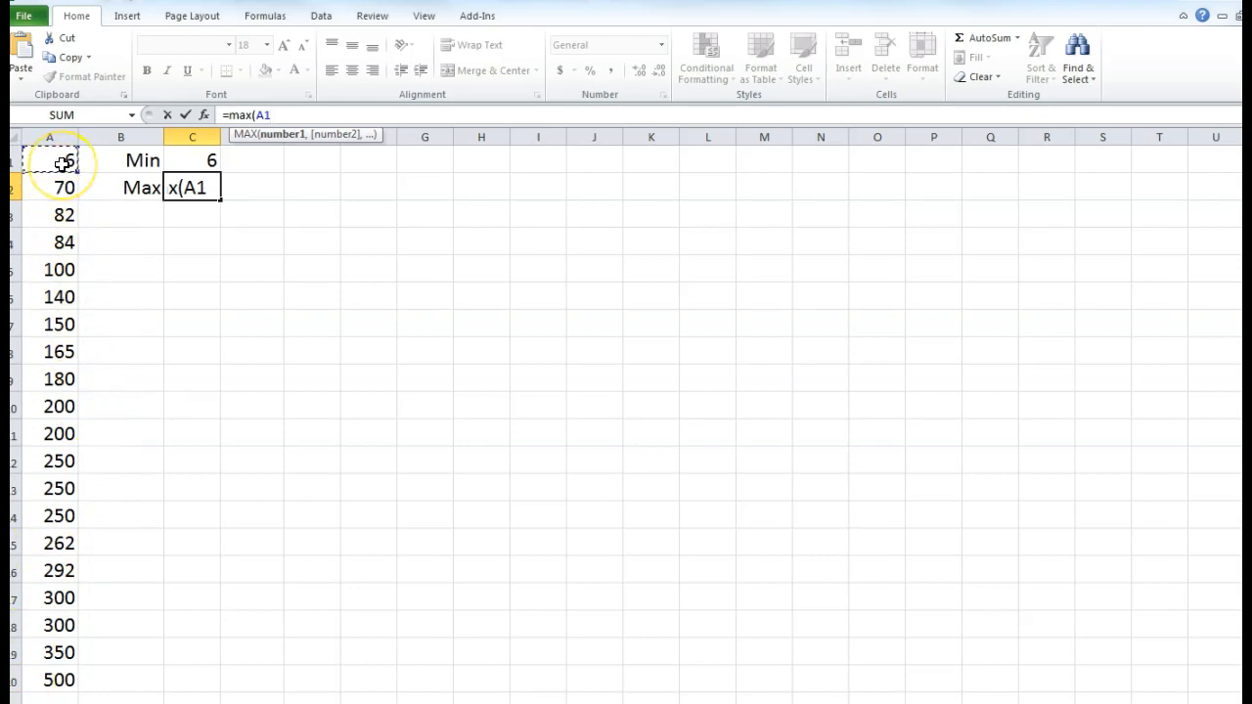
mouse_move(62, 163)
mouse_down()
mouse_move(59, 679)
mouse_move(79, 391)
mouse_move(64, 170)
mouse_up()
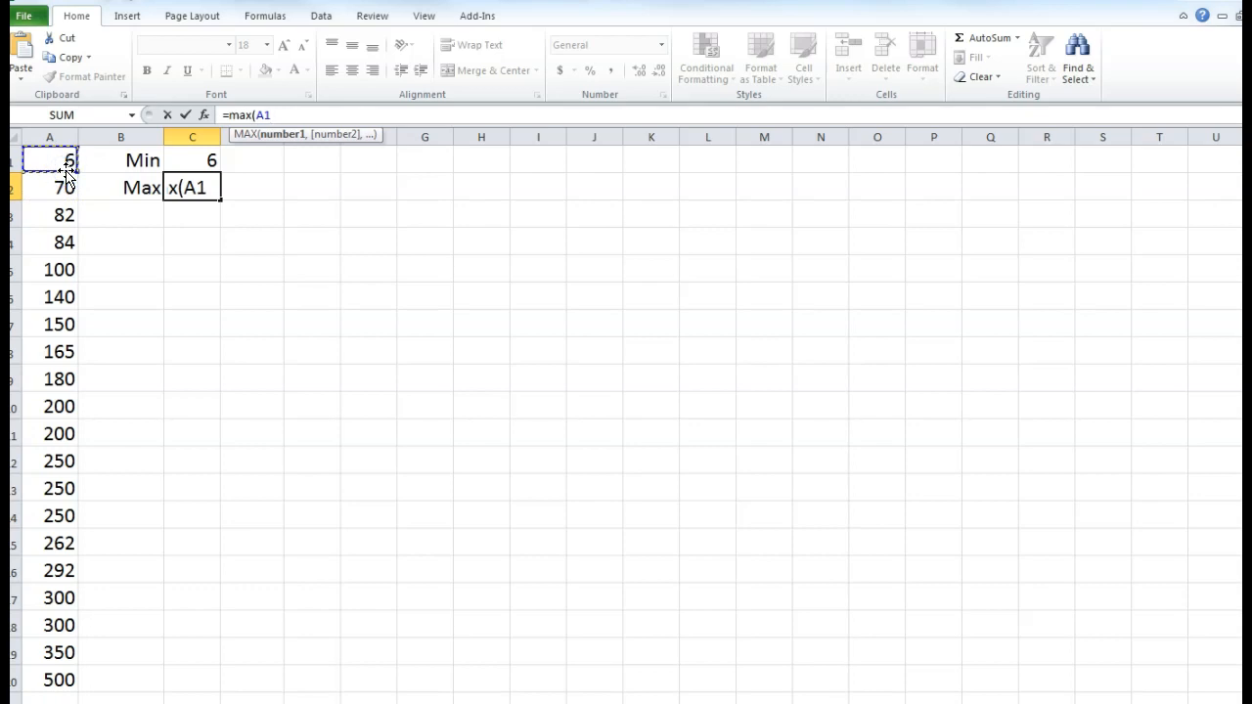
click(60, 160)
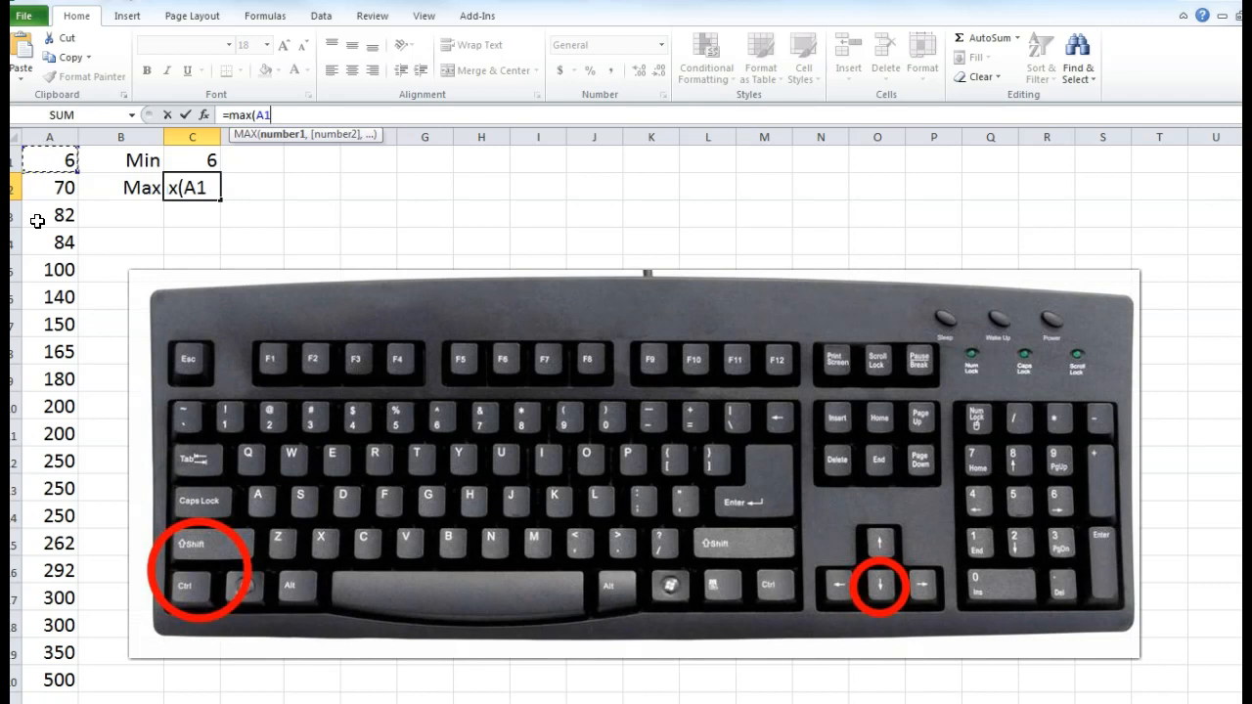
- Extend the max range to A20 with Ctrl+Shift+Down and commit, then delete the formula
key(ctrl+shift+Down)
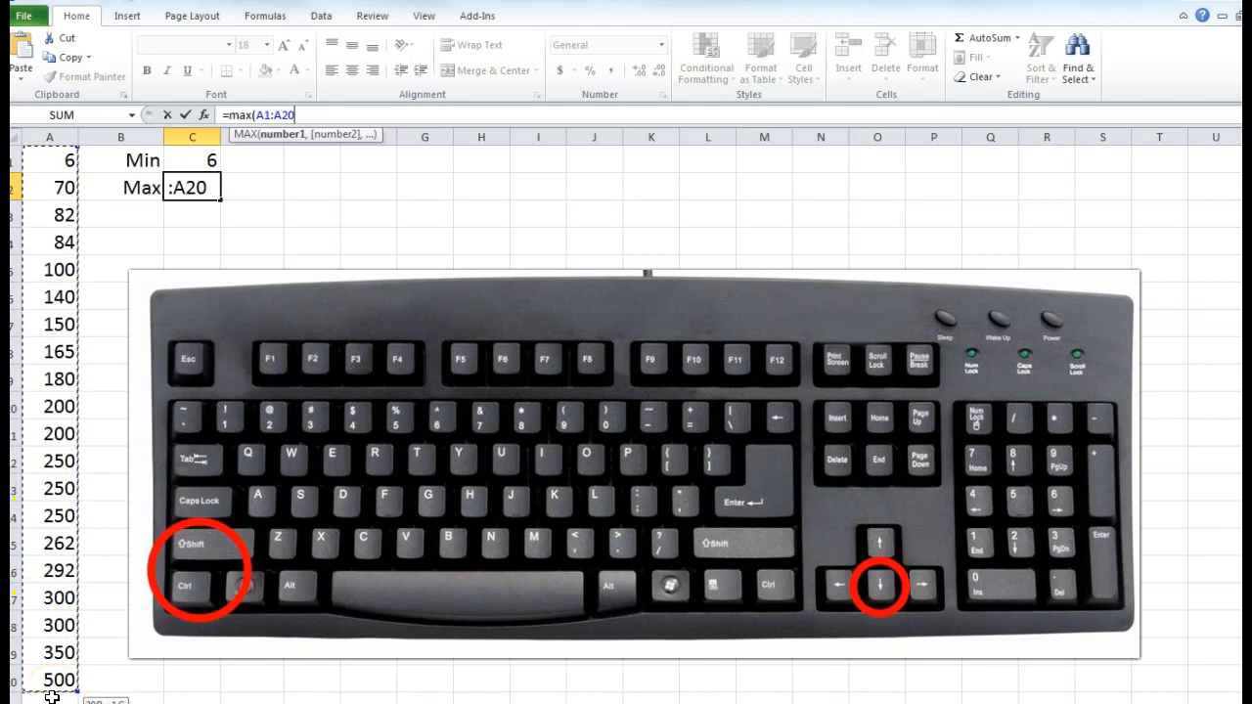
key(Return)
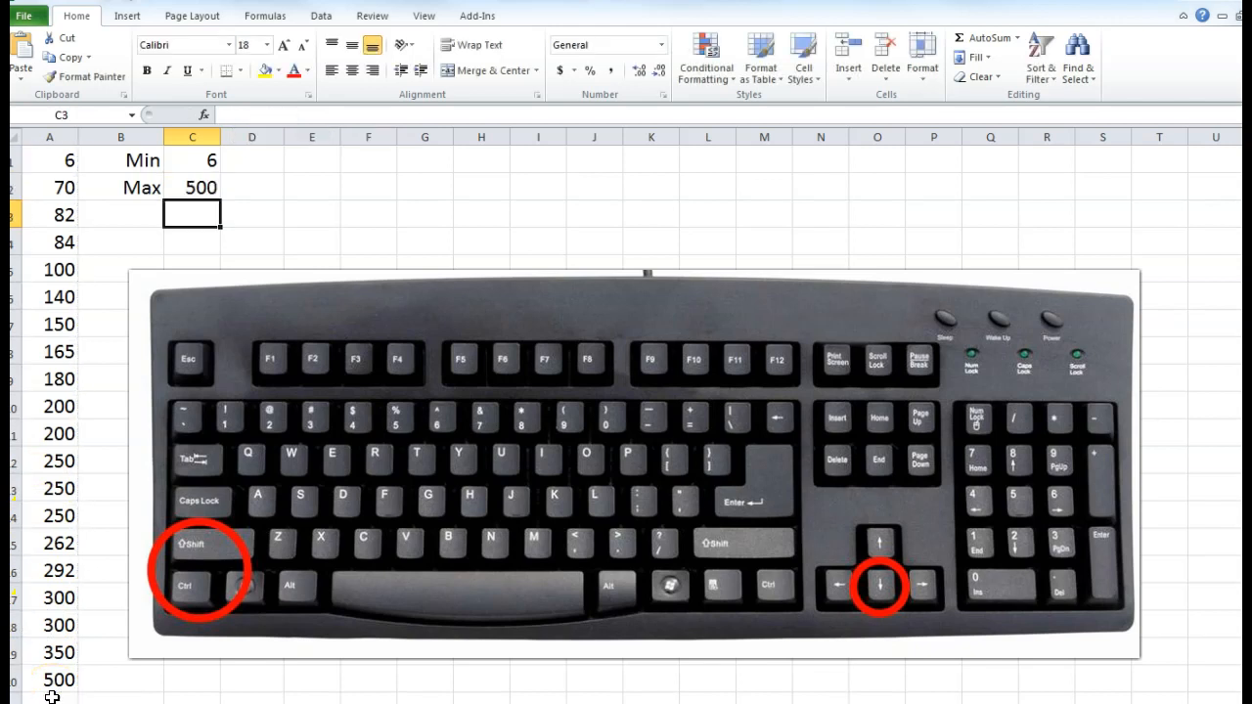
key(Up)
drag(329, 117, 199, 127)
key(Delete)
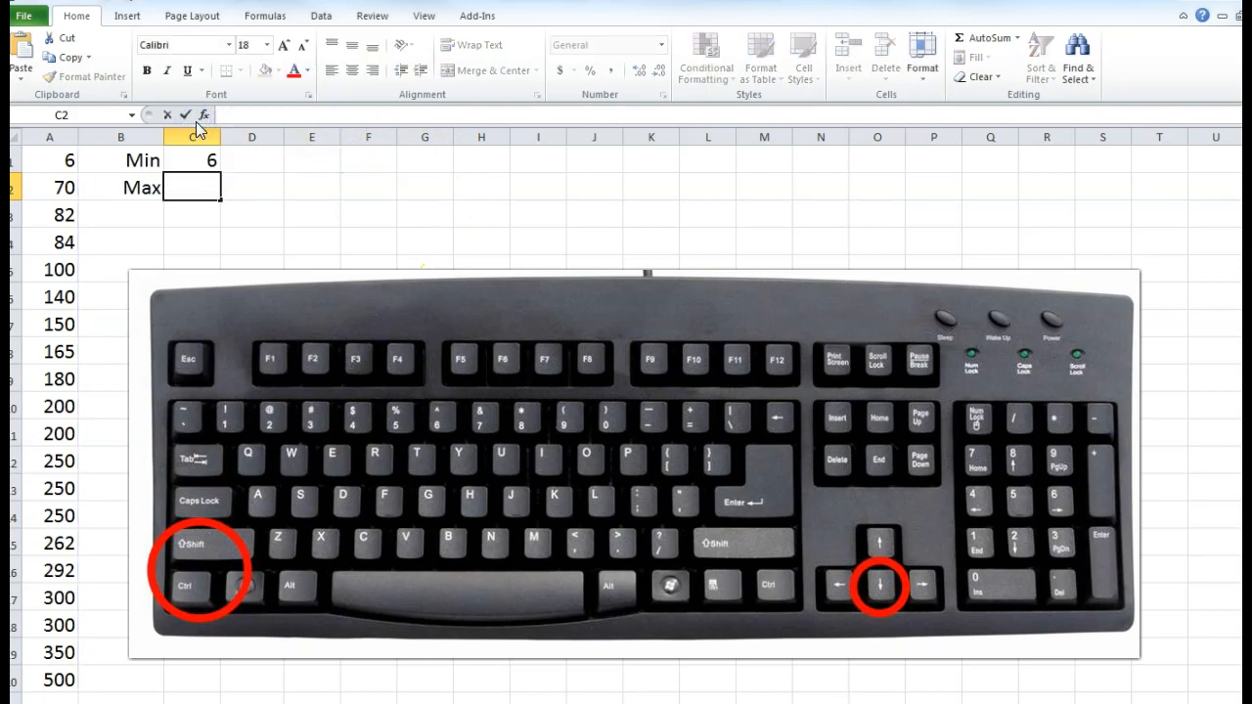
click(207, 211)
- Re-enter =max(A1:A20) in C2 using Ctrl+Shift+Down to reach A20
click(191, 177)
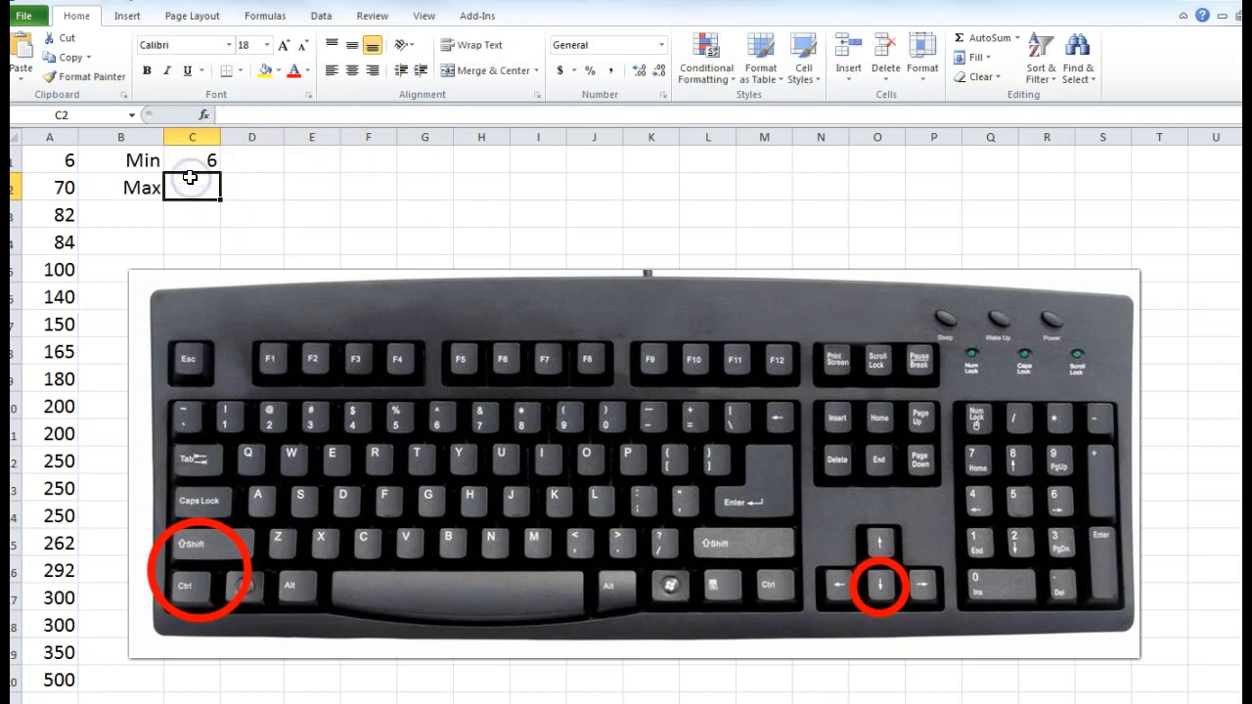
text(=max()
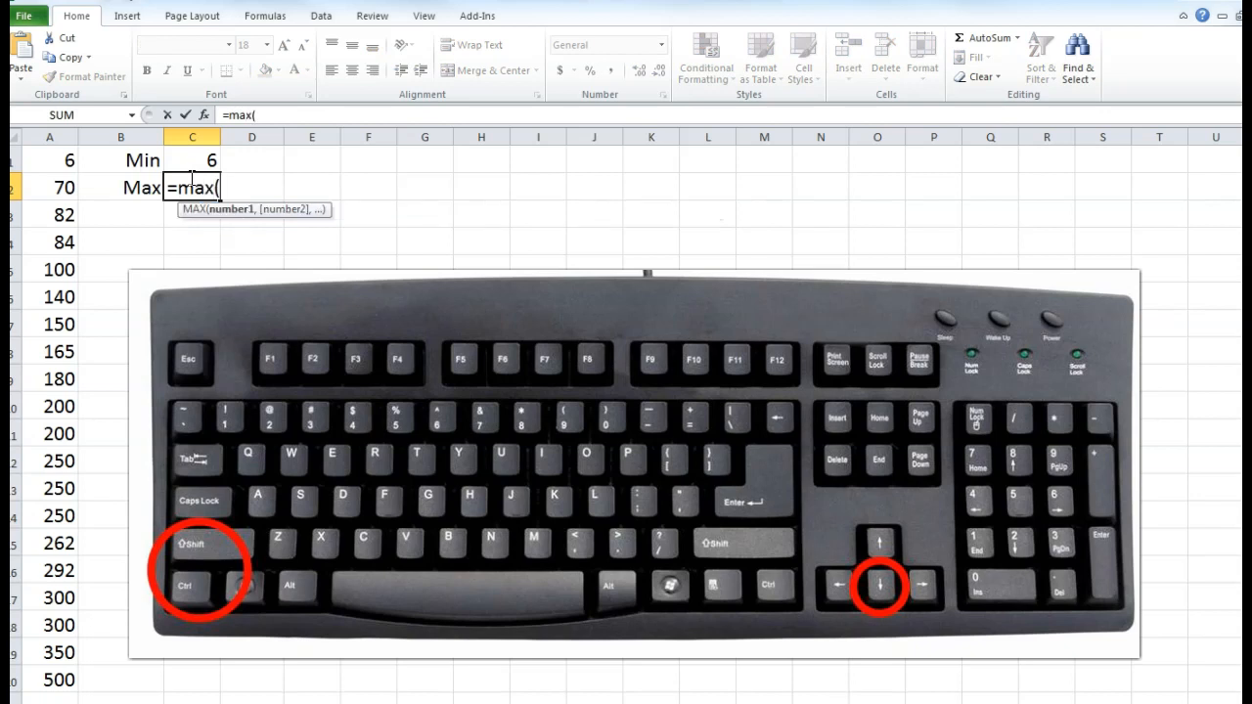
click(64, 159)
key(ctrl+shift+Down)
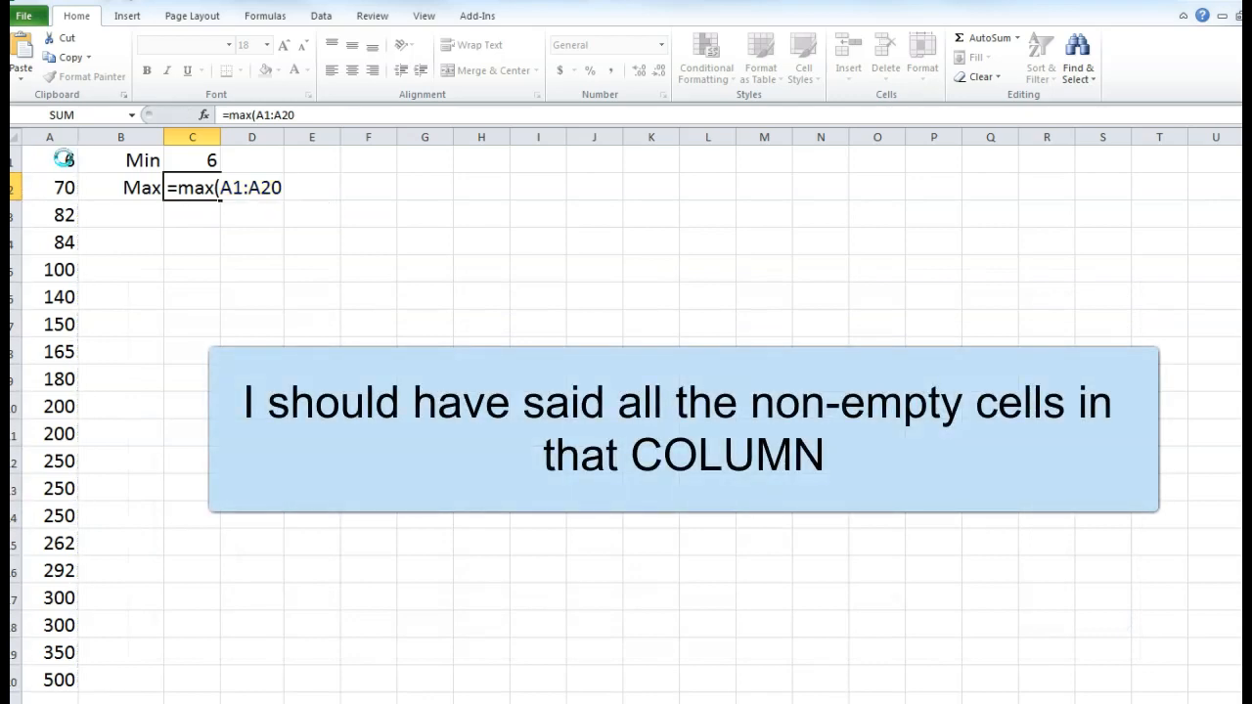
key(Return)
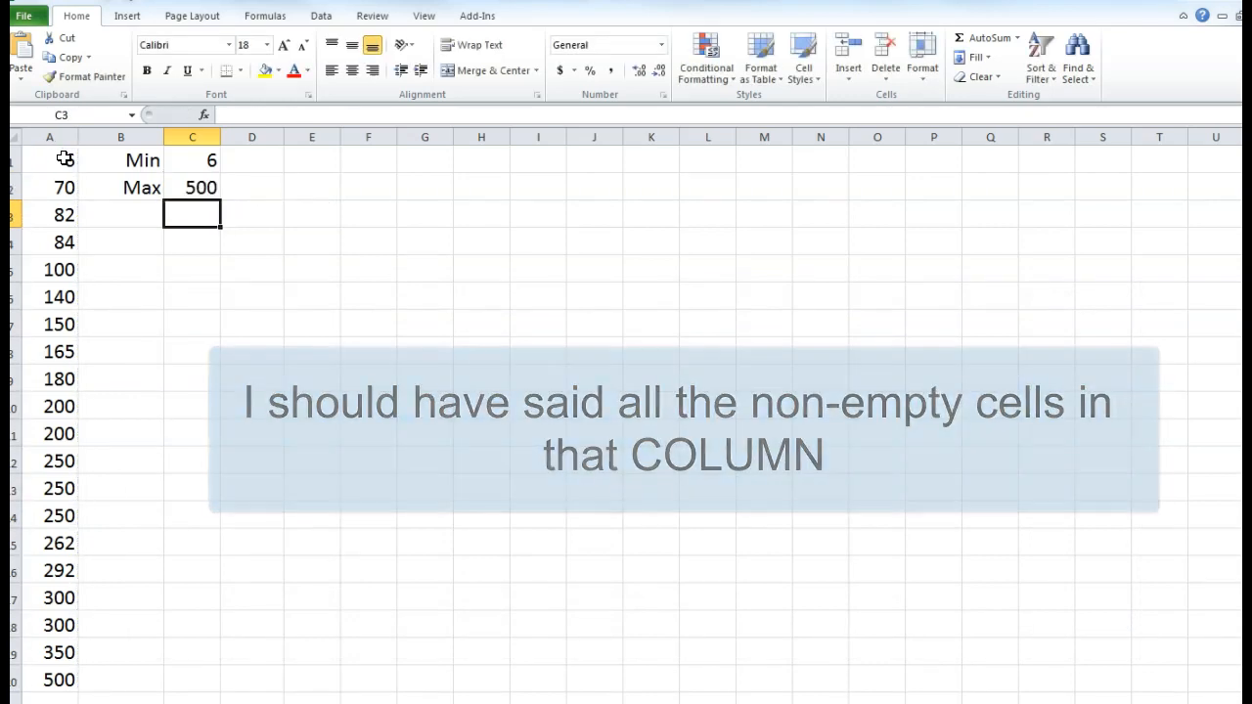
- Add a right-aligned '# of Classes' label in B3, widening column B to fit
click(115, 211)
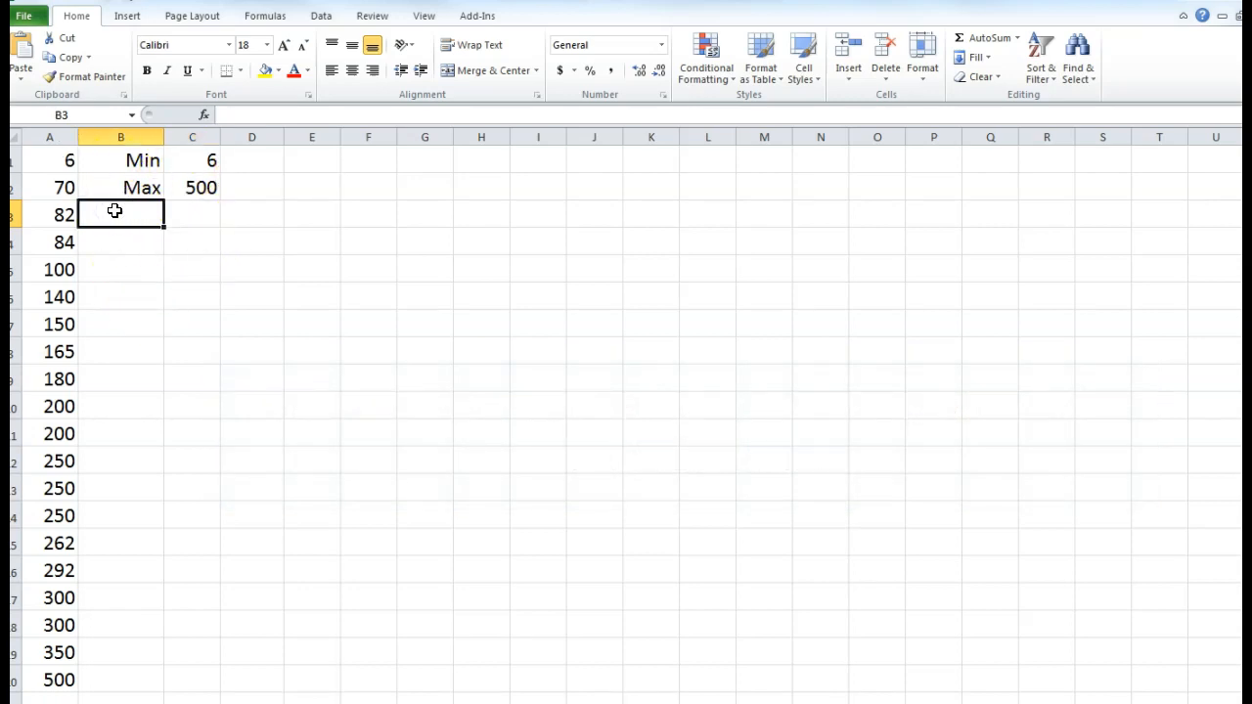
text(#)
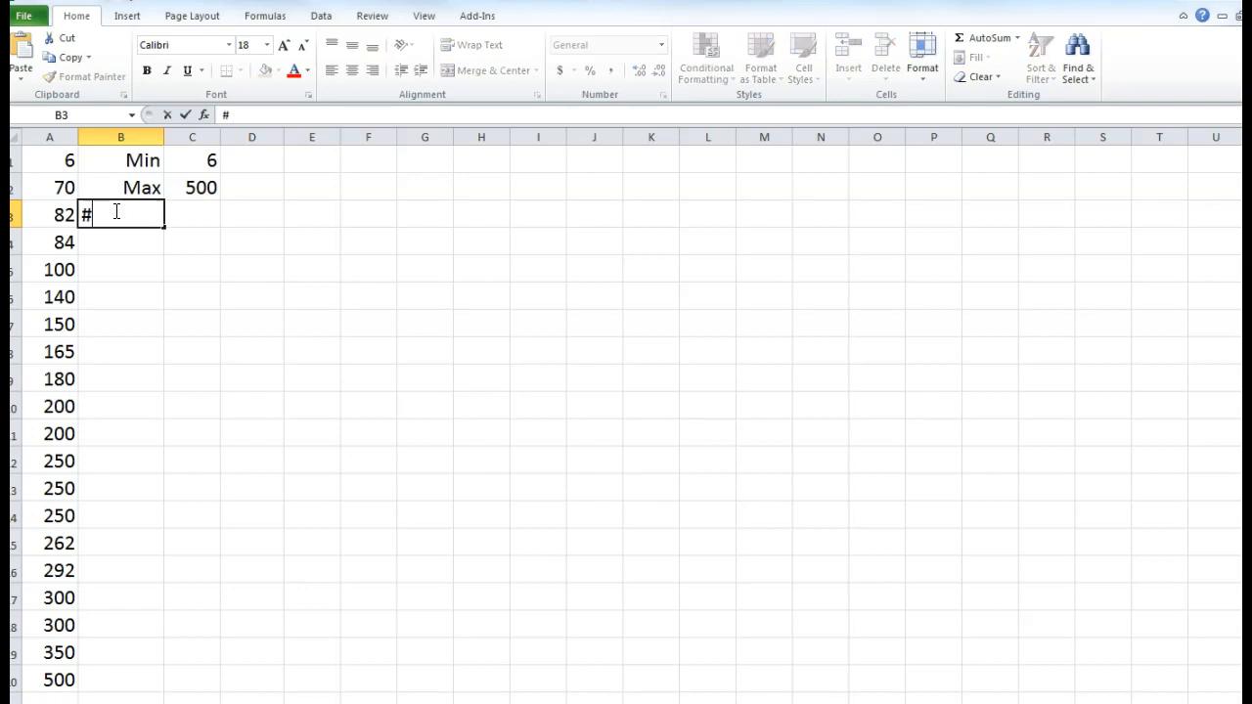
text( of Classes)
key(Return)
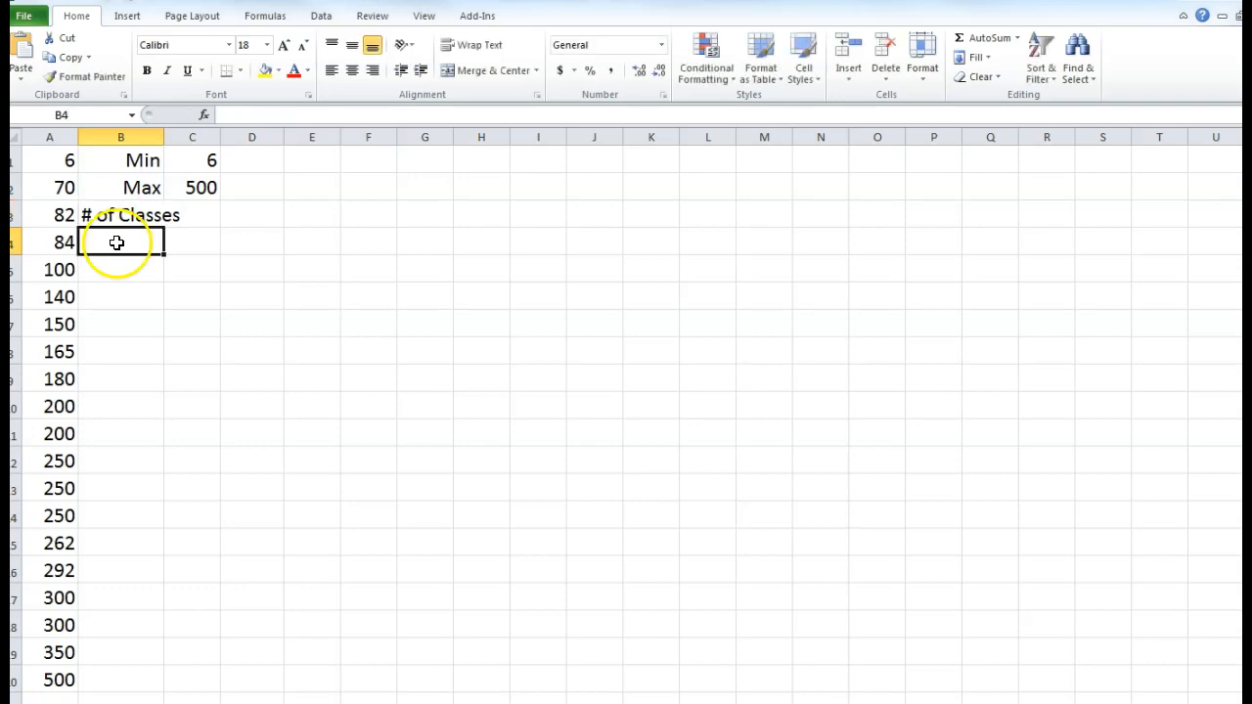
drag(164, 137, 196, 139)
click(154, 217)
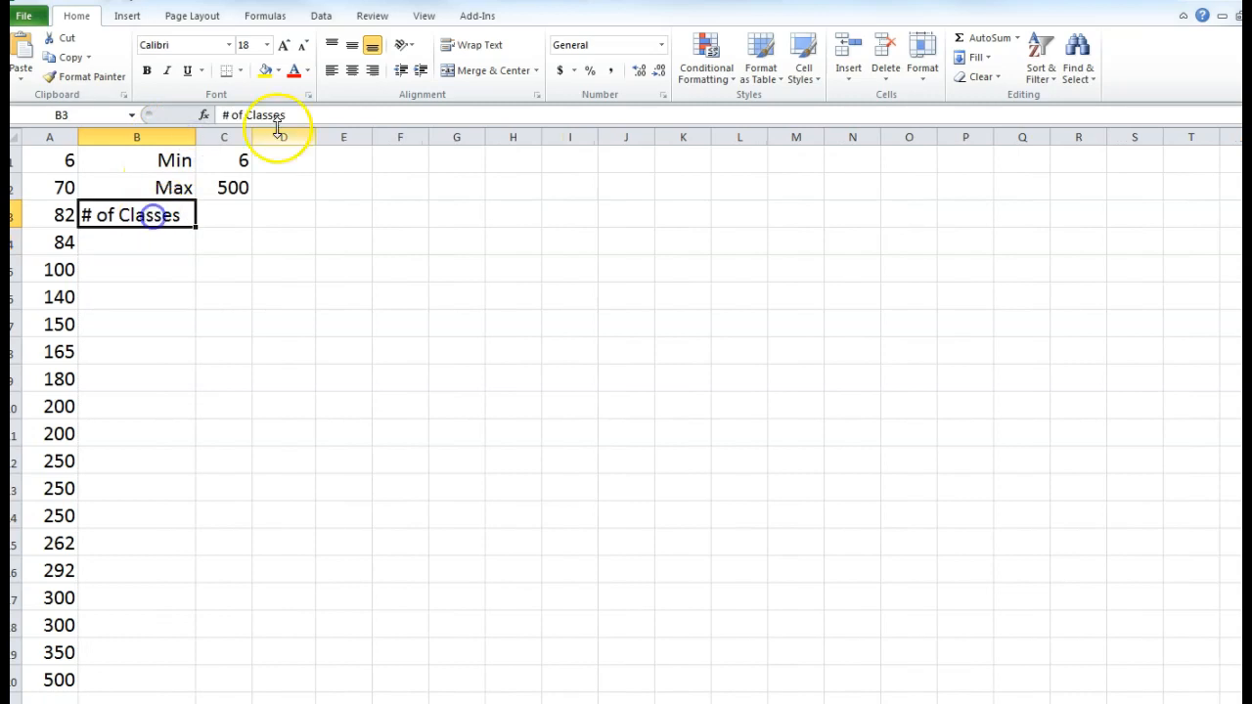
click(378, 71)
click(326, 214)
- Enter 6 as the class count in C3
click(226, 217)
text(6)
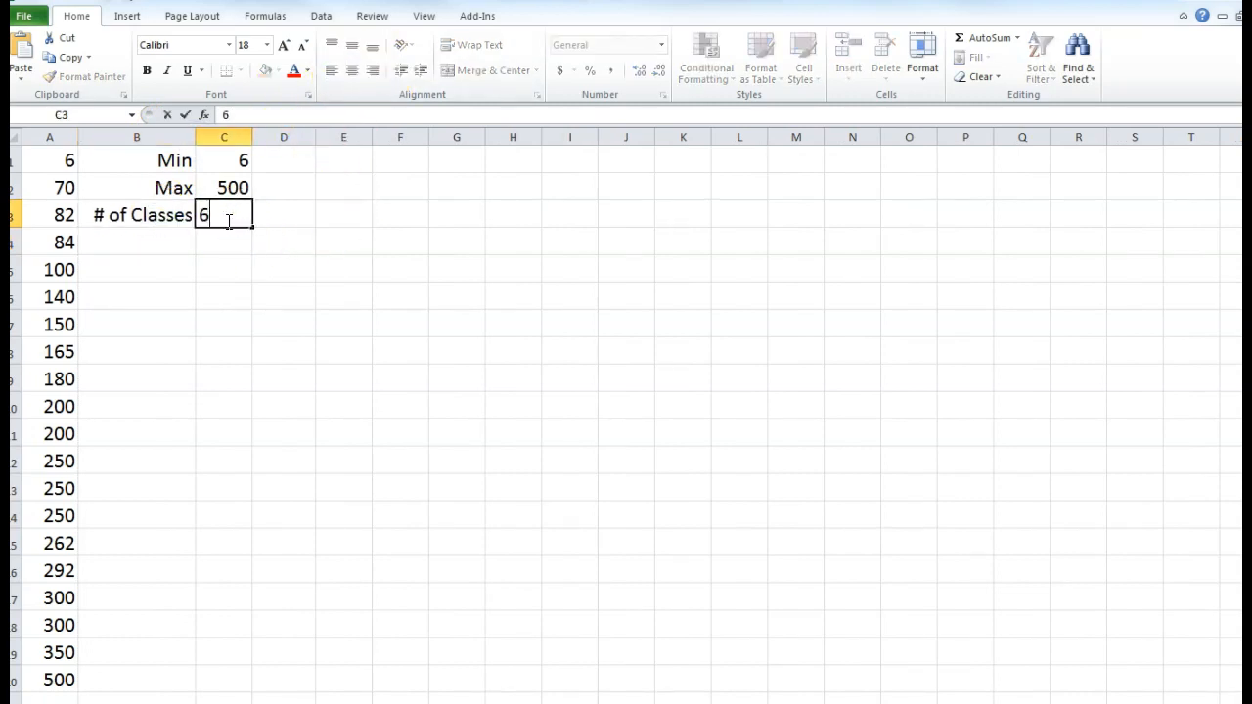
click(201, 248)
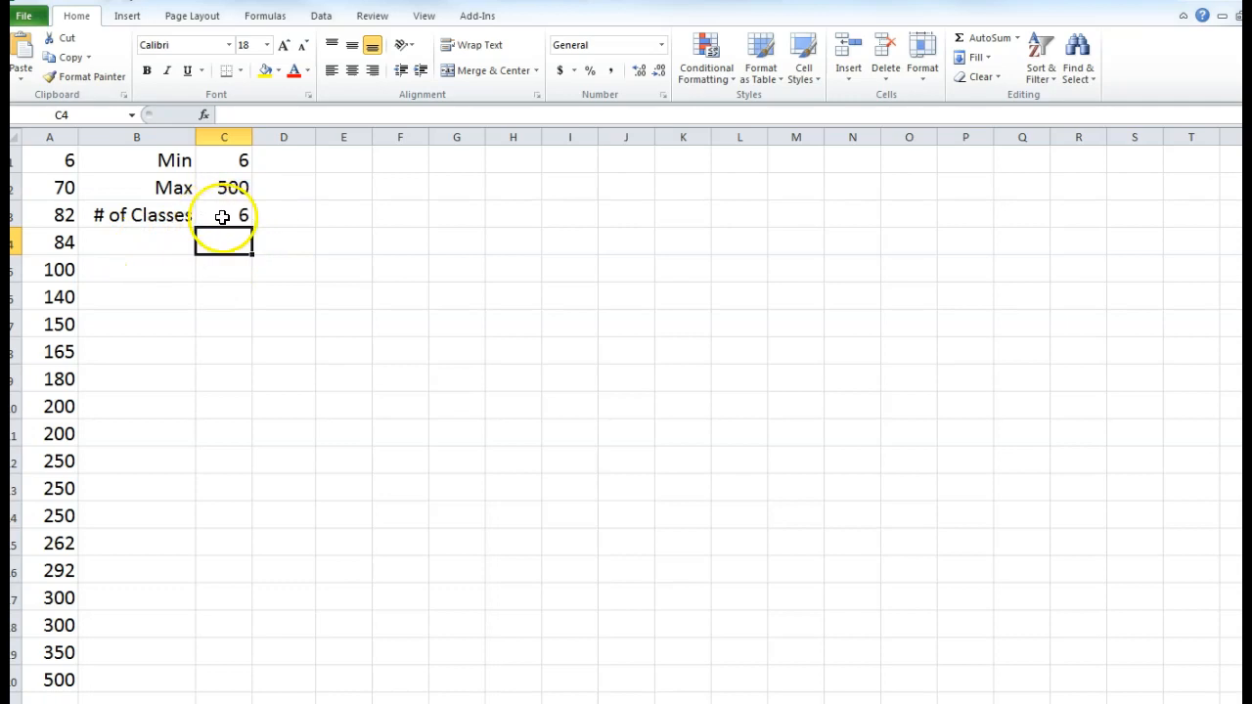
click(160, 242)
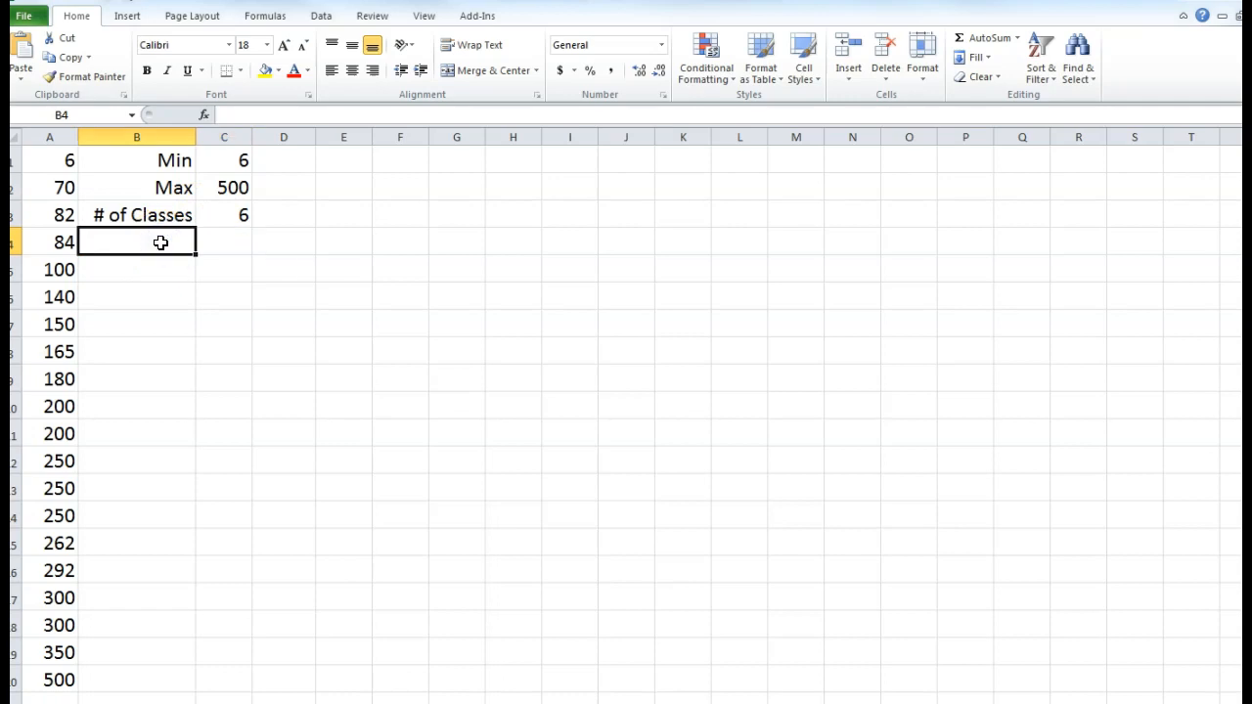
- Type a right-aligned 'Class Width' label in B4
text(Class Width)
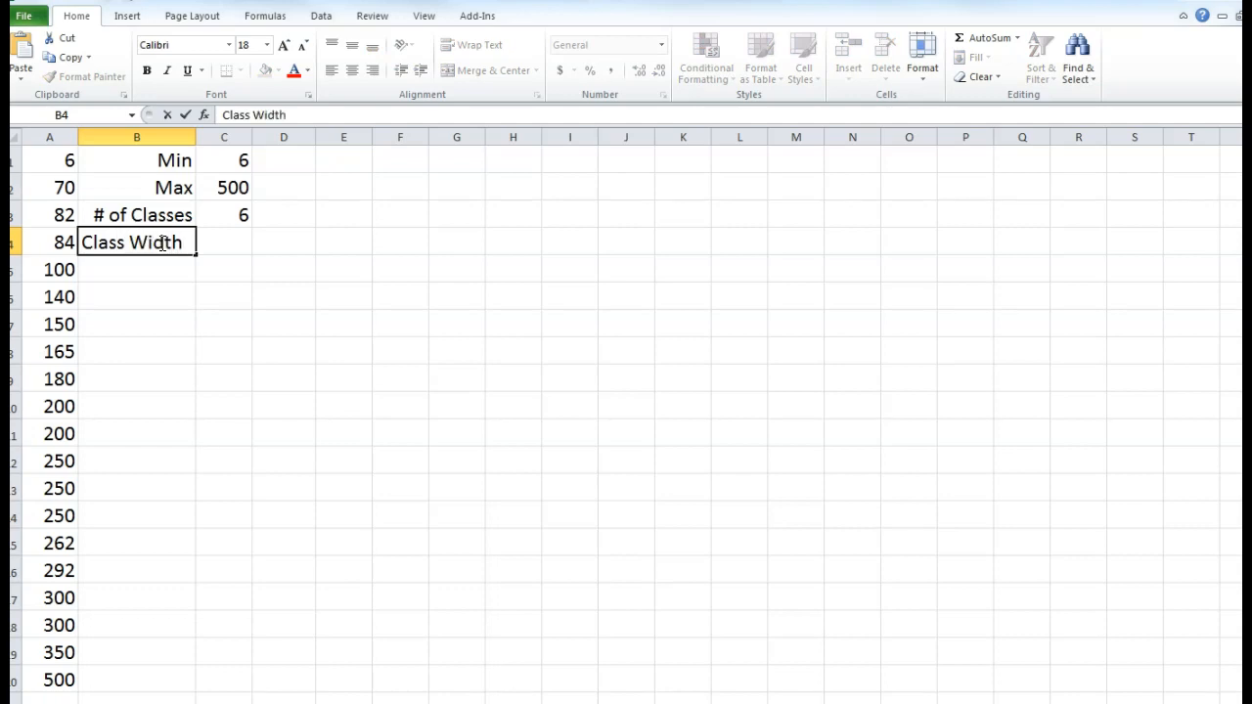
click(143, 271)
click(146, 241)
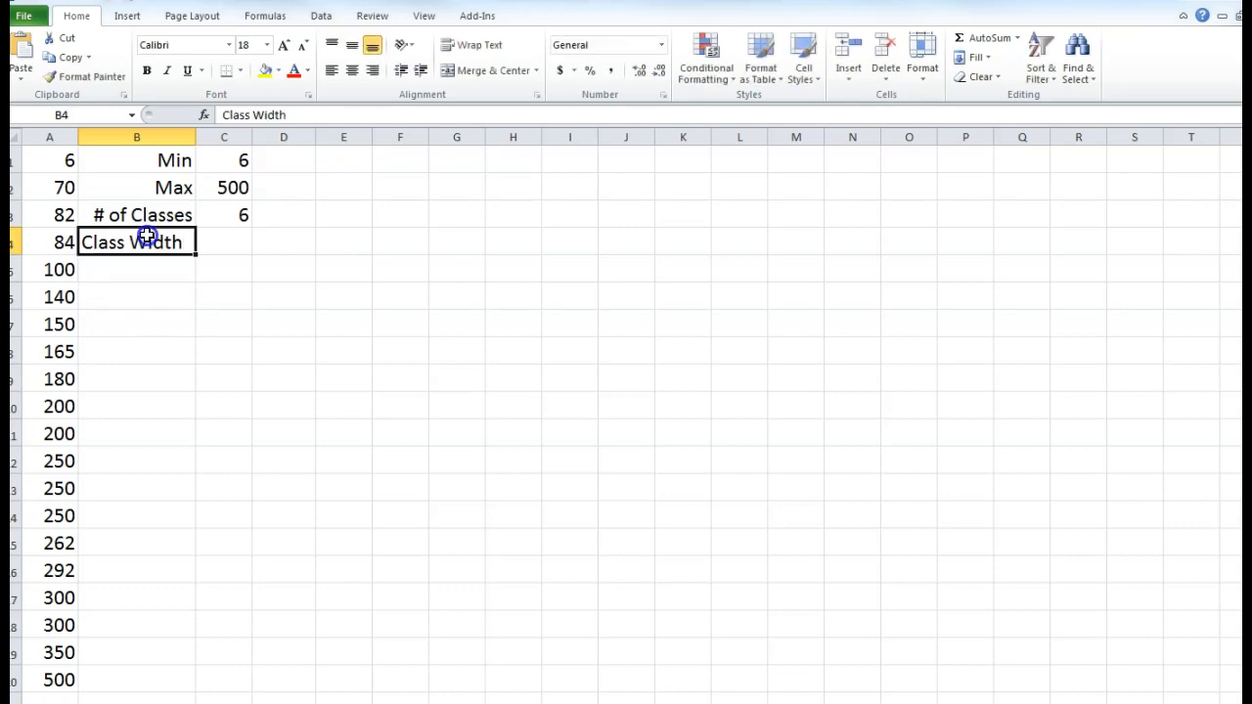
click(372, 70)
- Enter =(C2-C1)/C3 in C4 and widen column C to show 82.33333
click(226, 243)
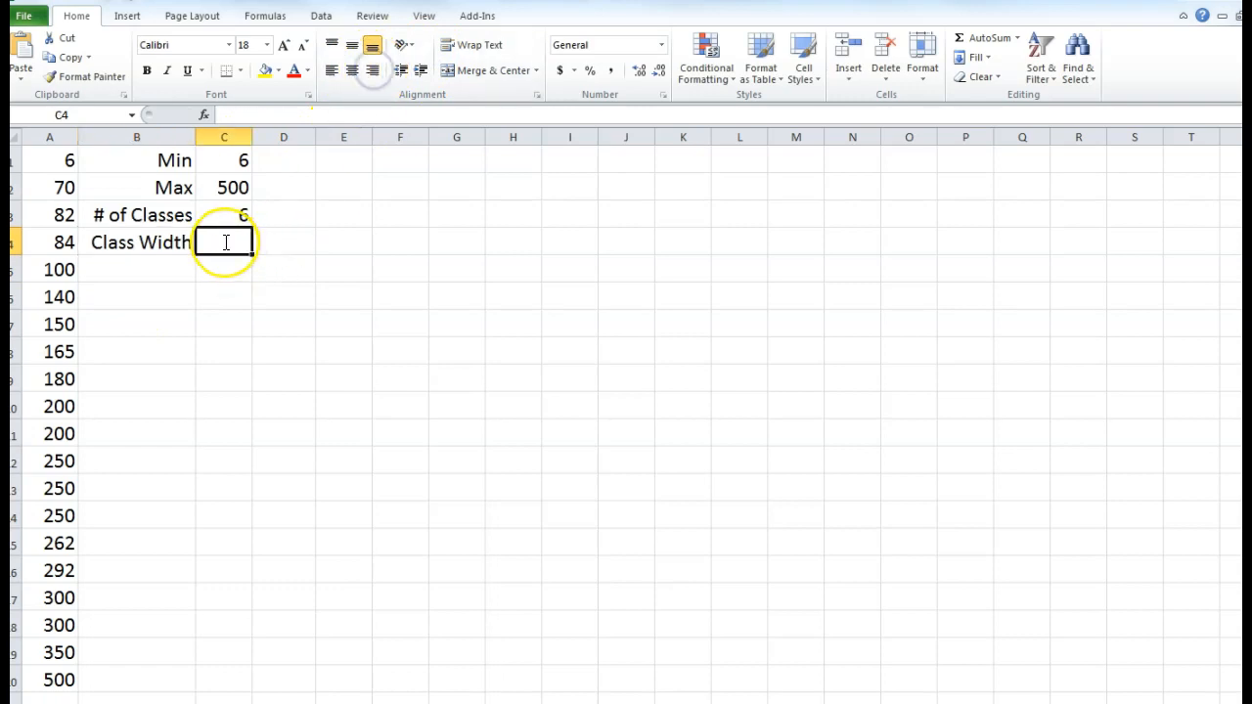
text(=)
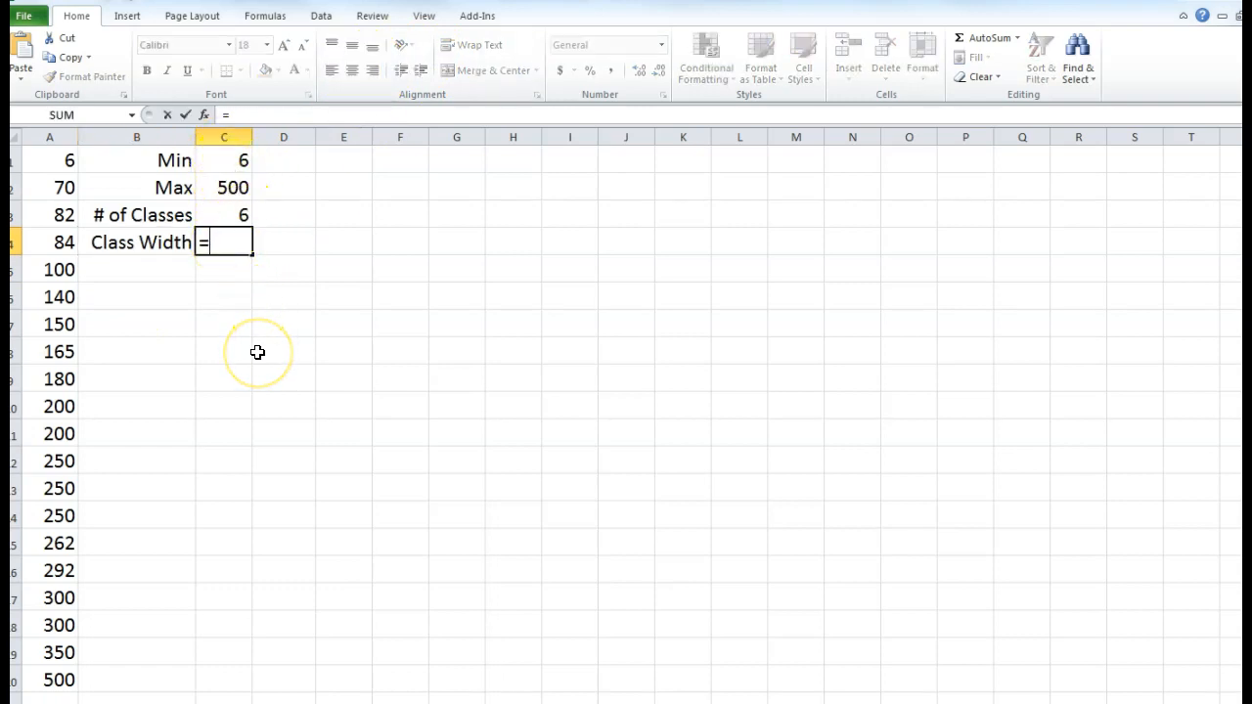
text(()
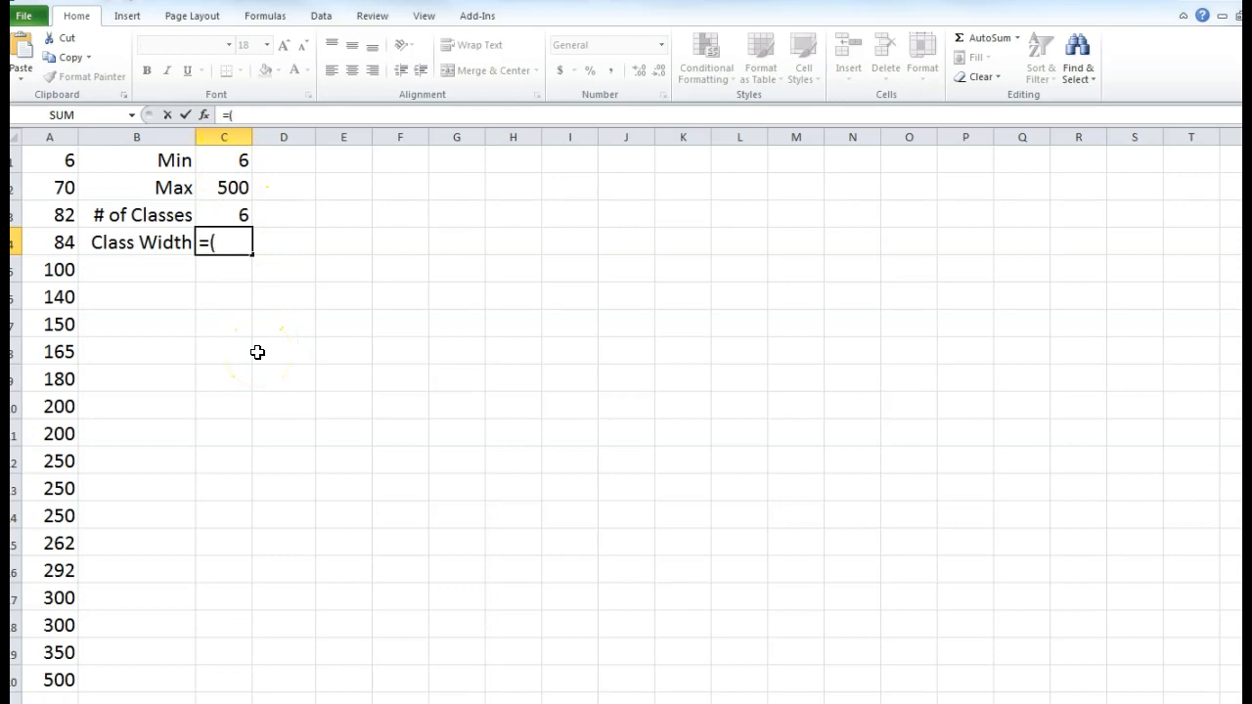
click(223, 191)
text(-)
click(230, 160)
text()/)
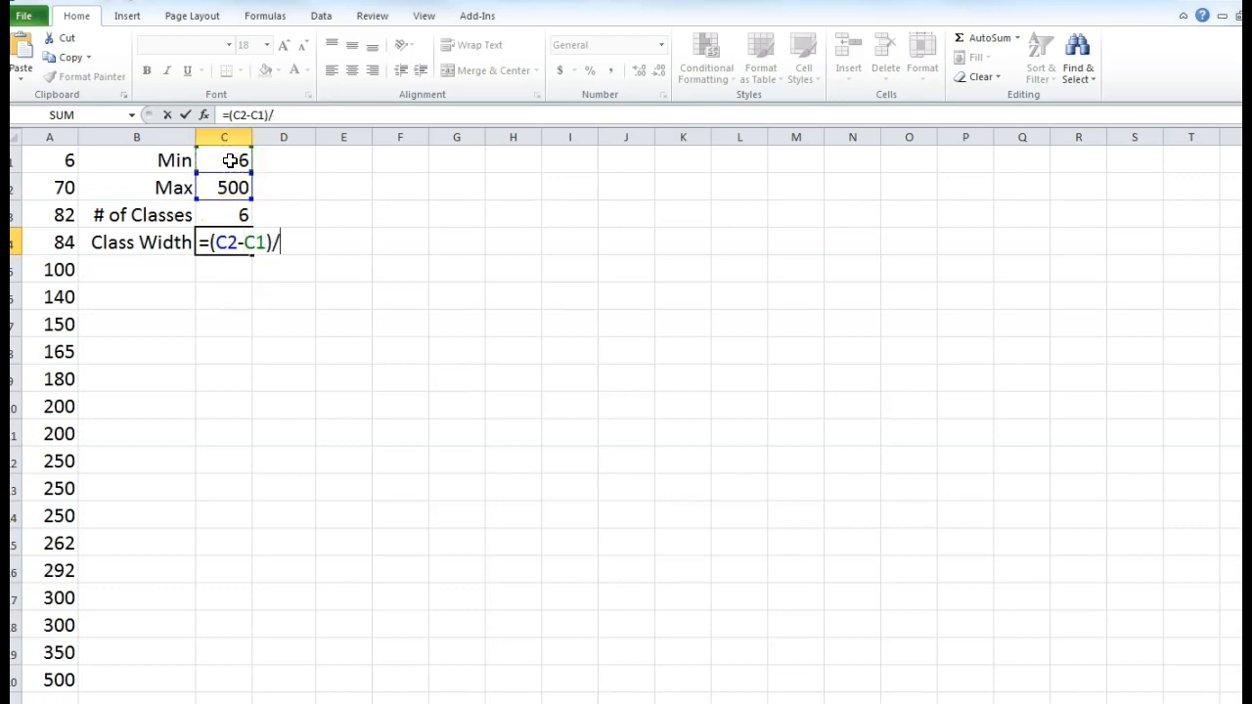
click(233, 210)
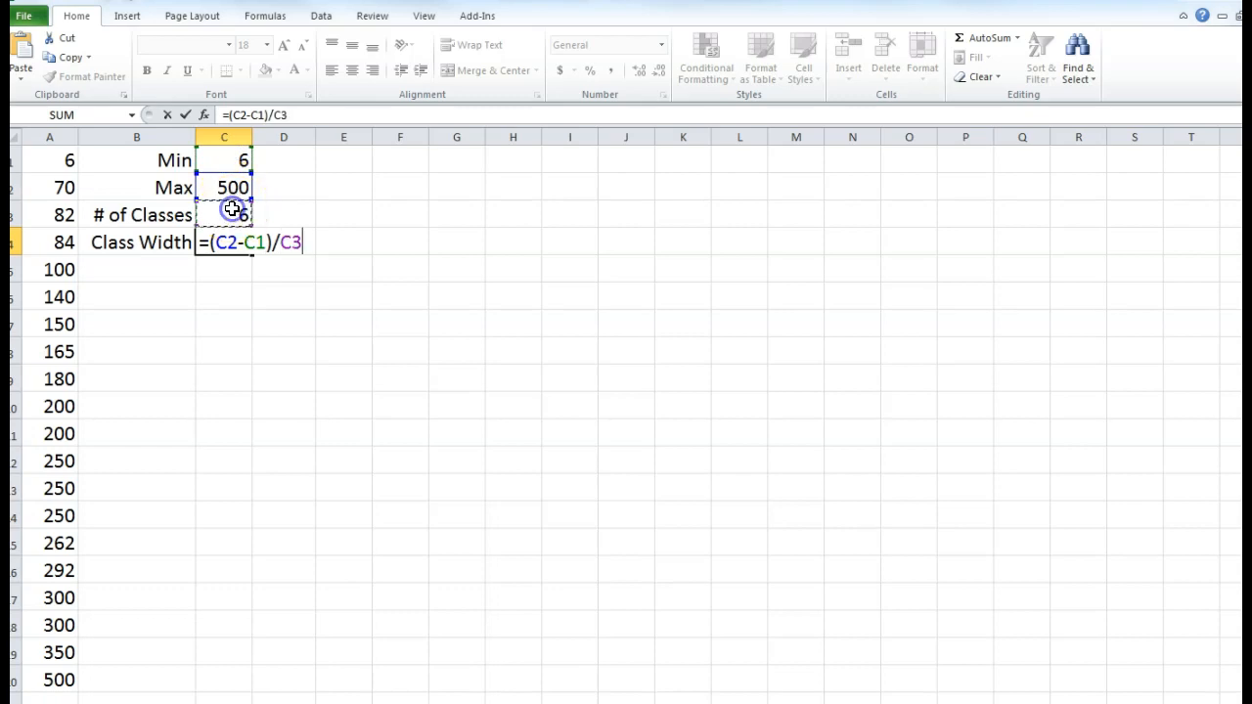
key(Return)
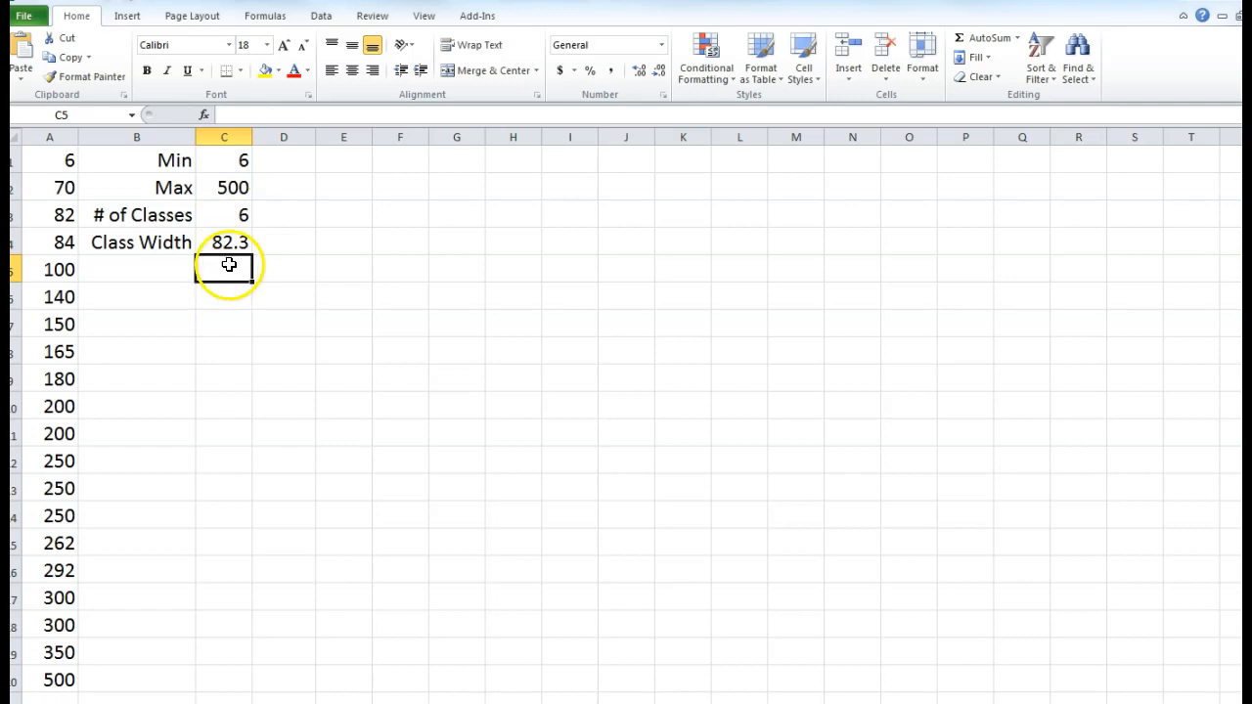
drag(252, 140, 290, 139)
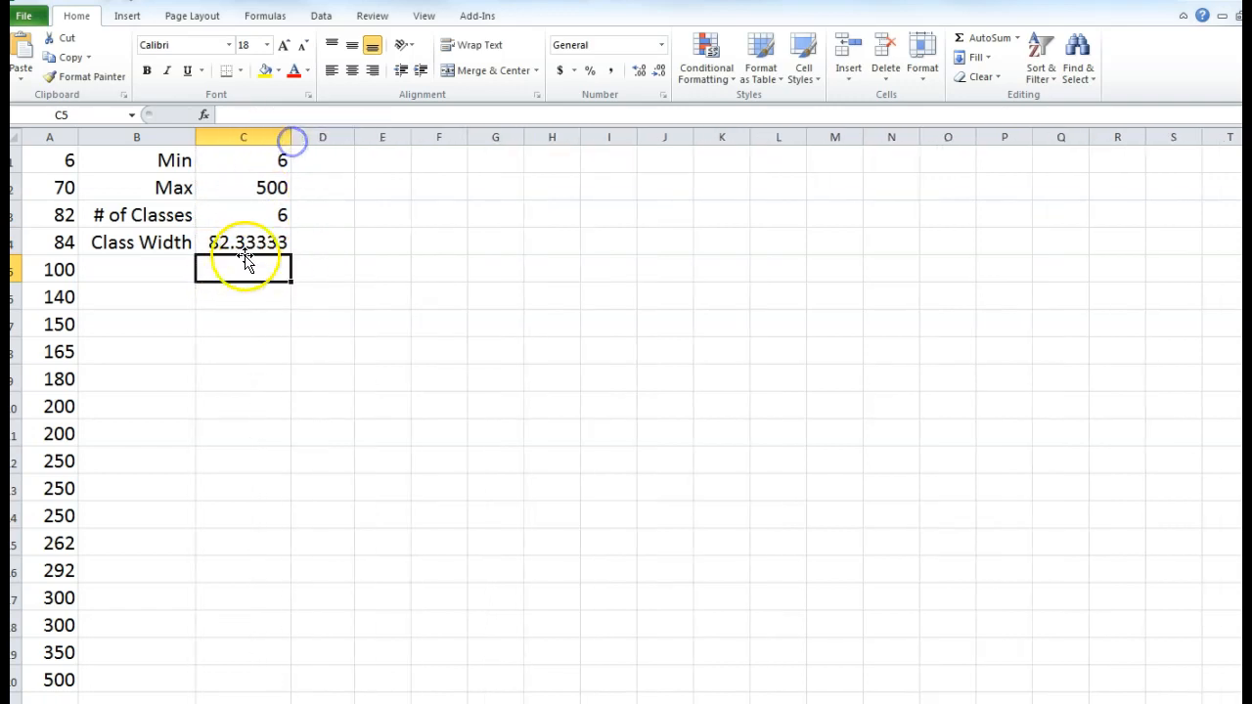
click(244, 249)
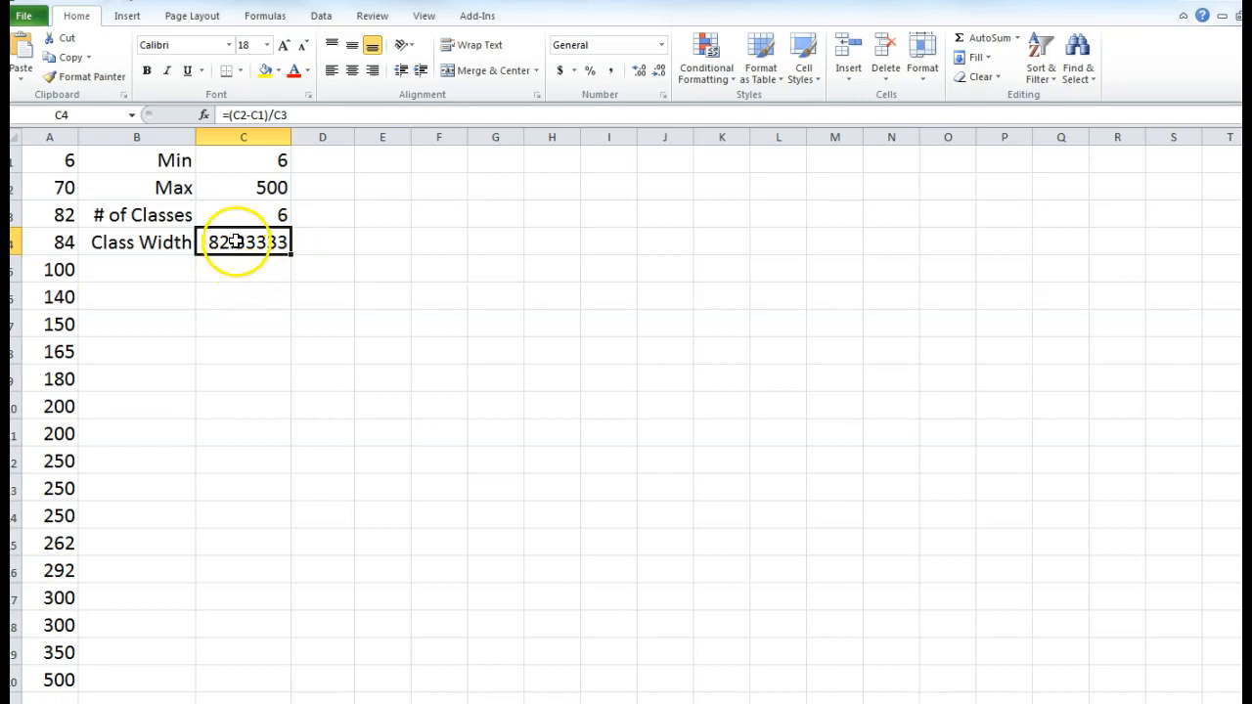
- Overwrite C4 with the rounded-up class width 83
click(248, 276)
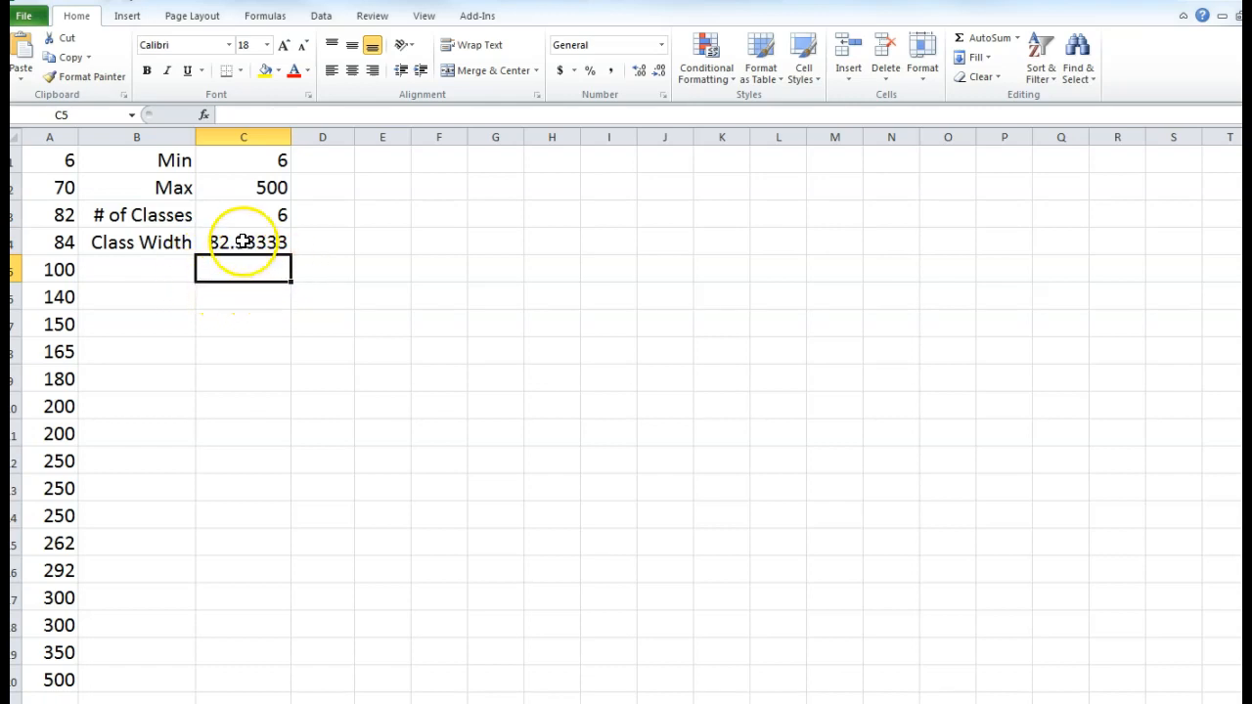
click(243, 242)
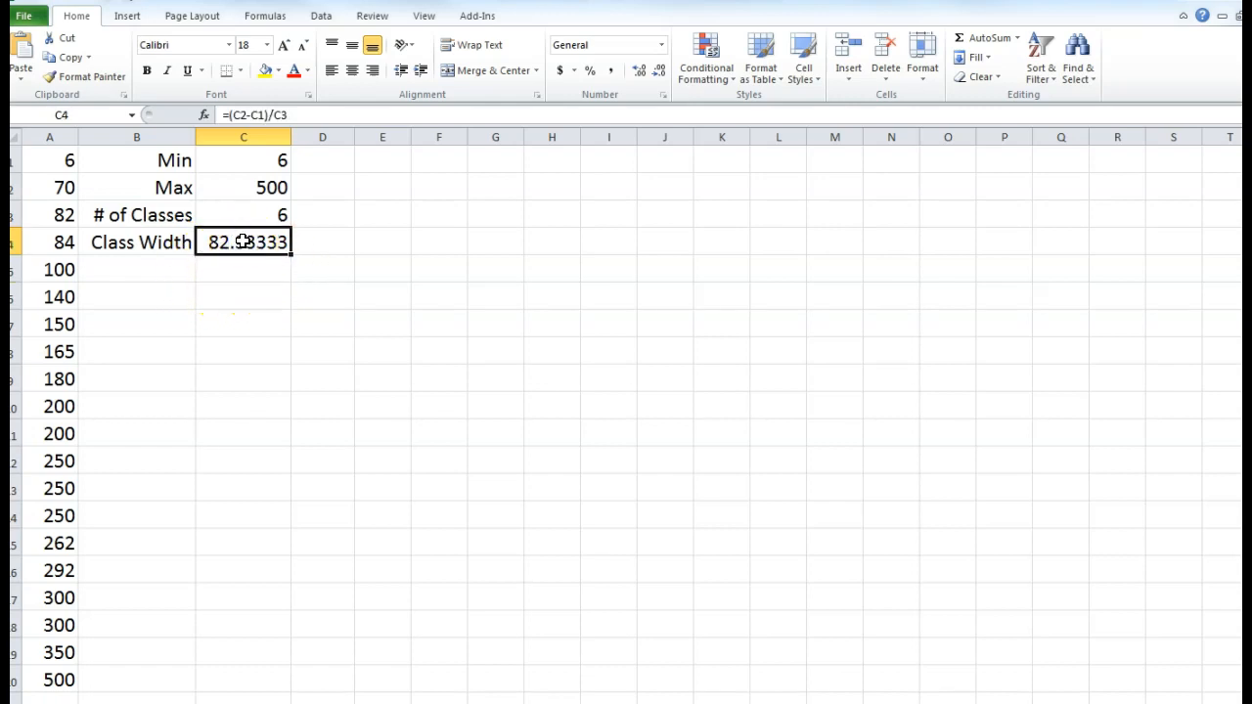
text(83)
key(Return)
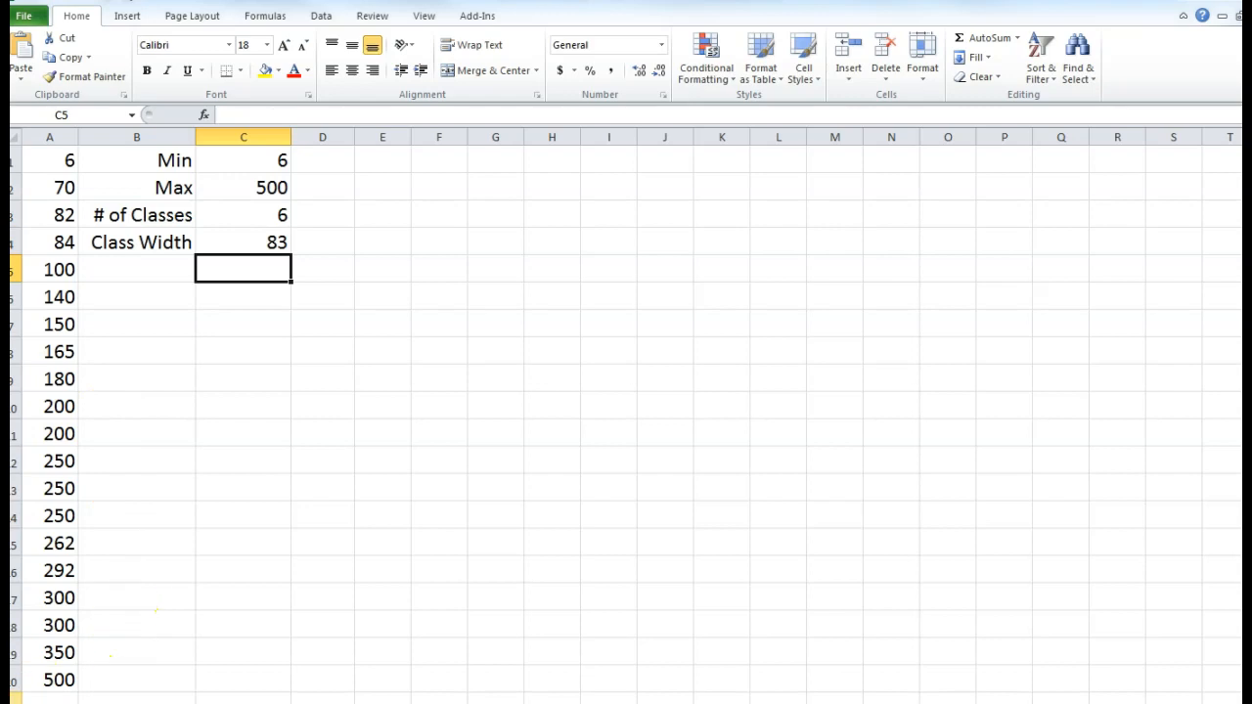
- Replace the typed 83 in C4 with =ROUNDUP((C2-C1)/C3,0), which still shows 83
click(237, 243)
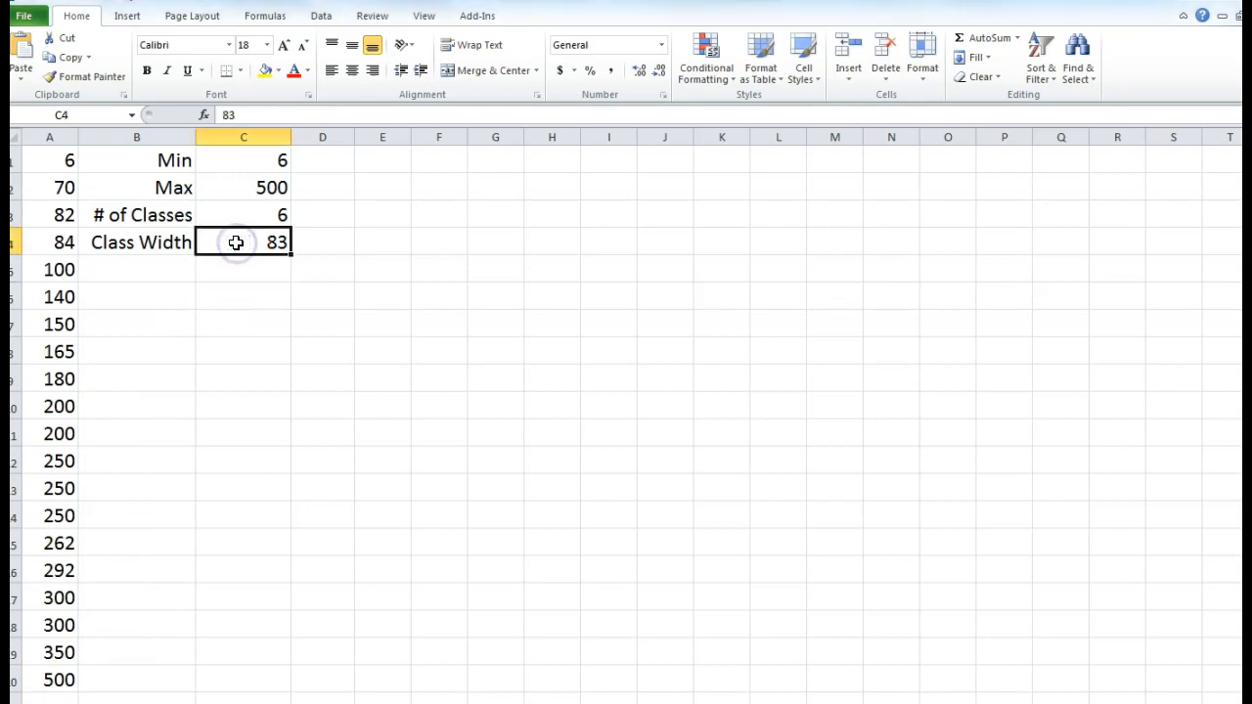
key(Delete)
text(=)
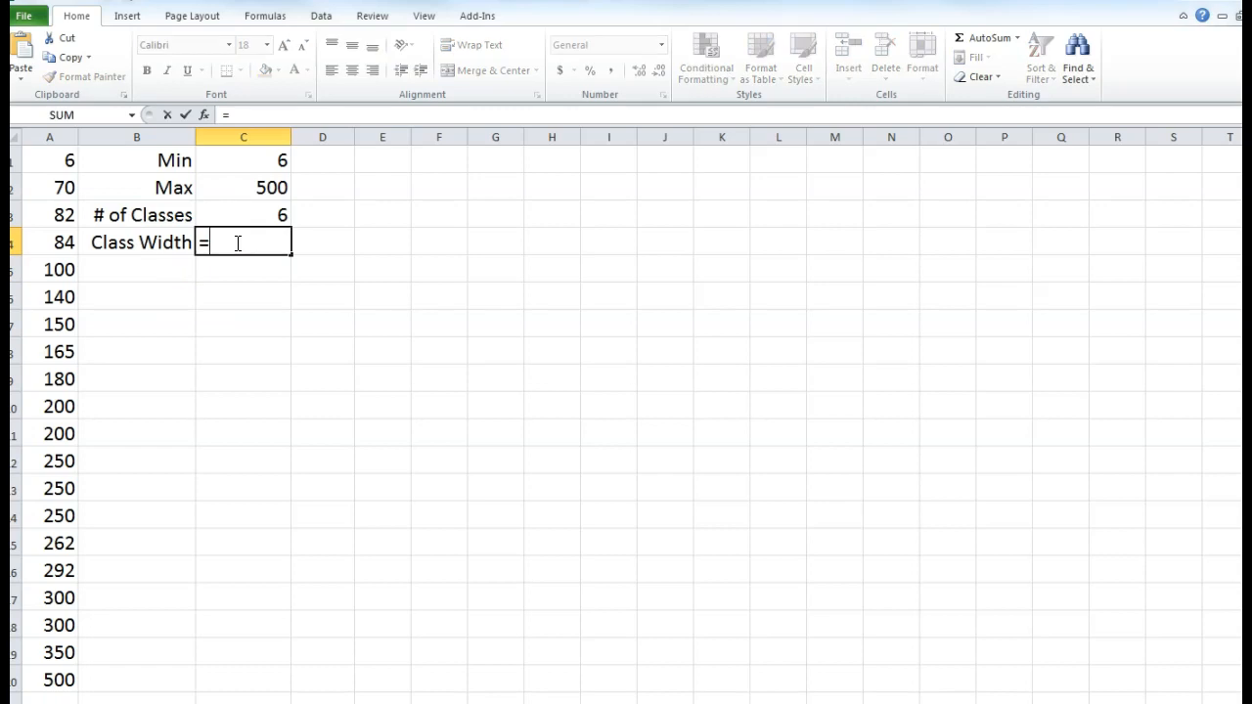
text(round)
double_click(251, 295)
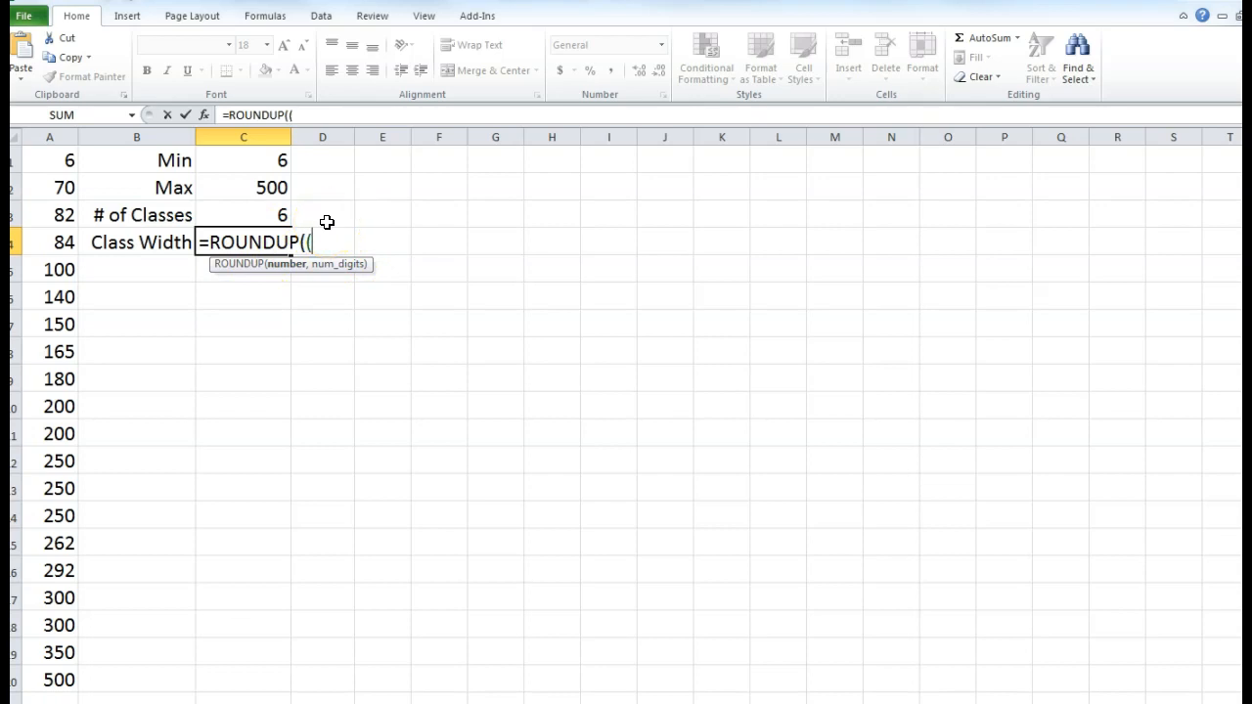
click(259, 187)
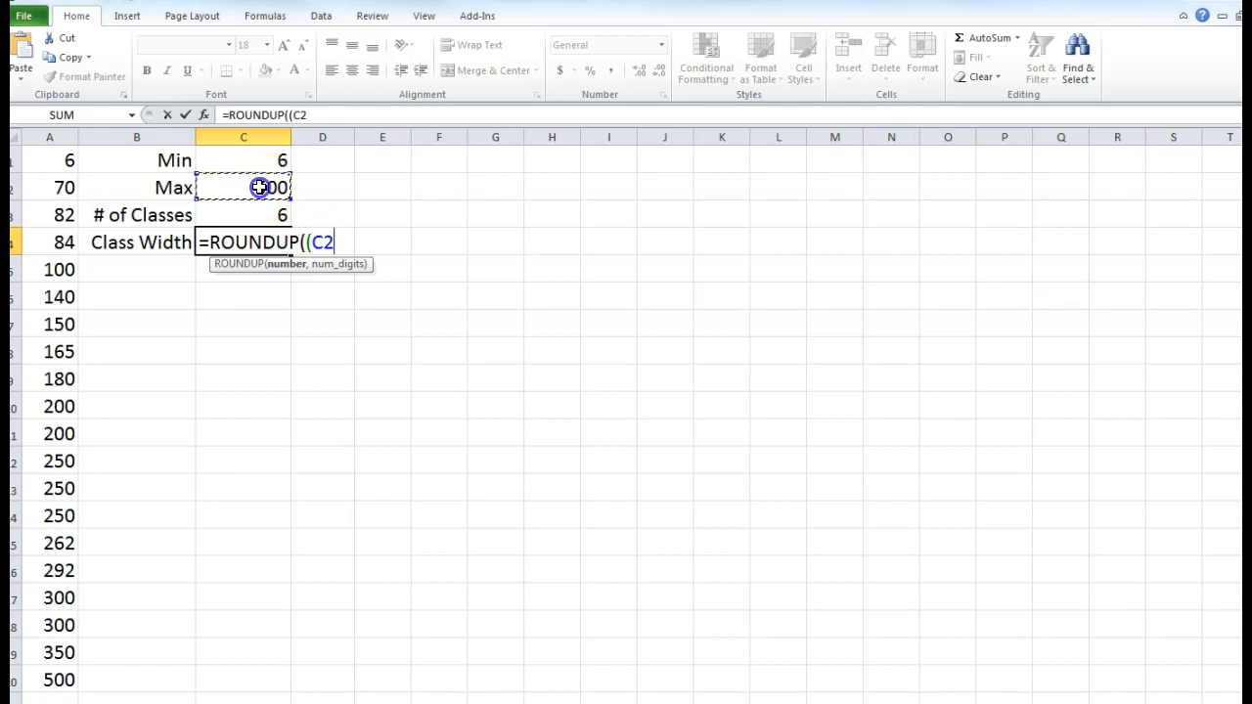
text(-)
click(226, 165)
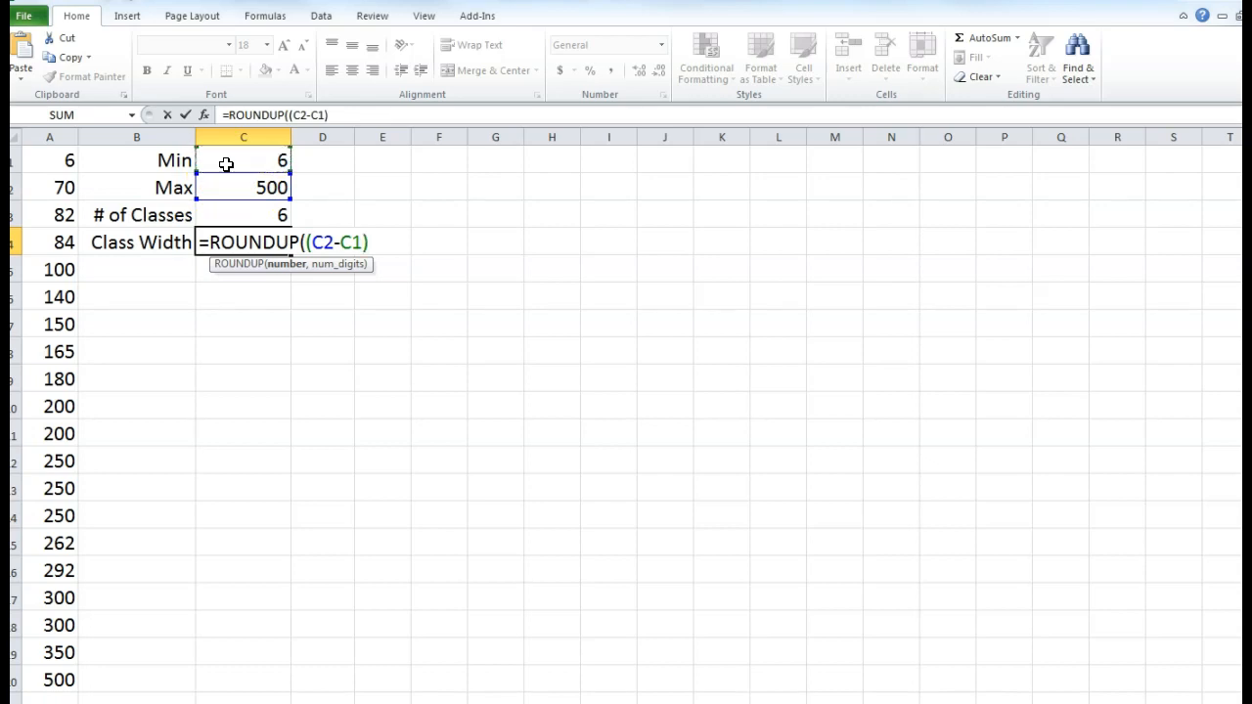
click(245, 213)
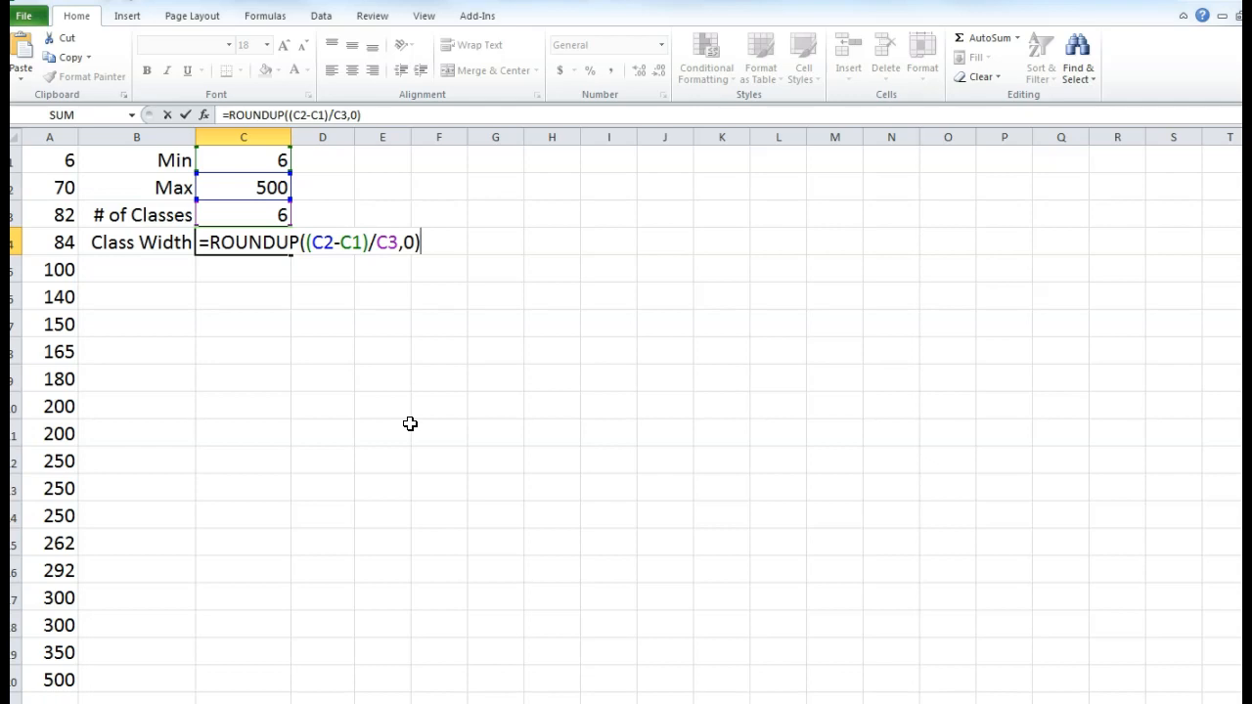
key(Return)
key(Up)
key(Up)
key(Down)
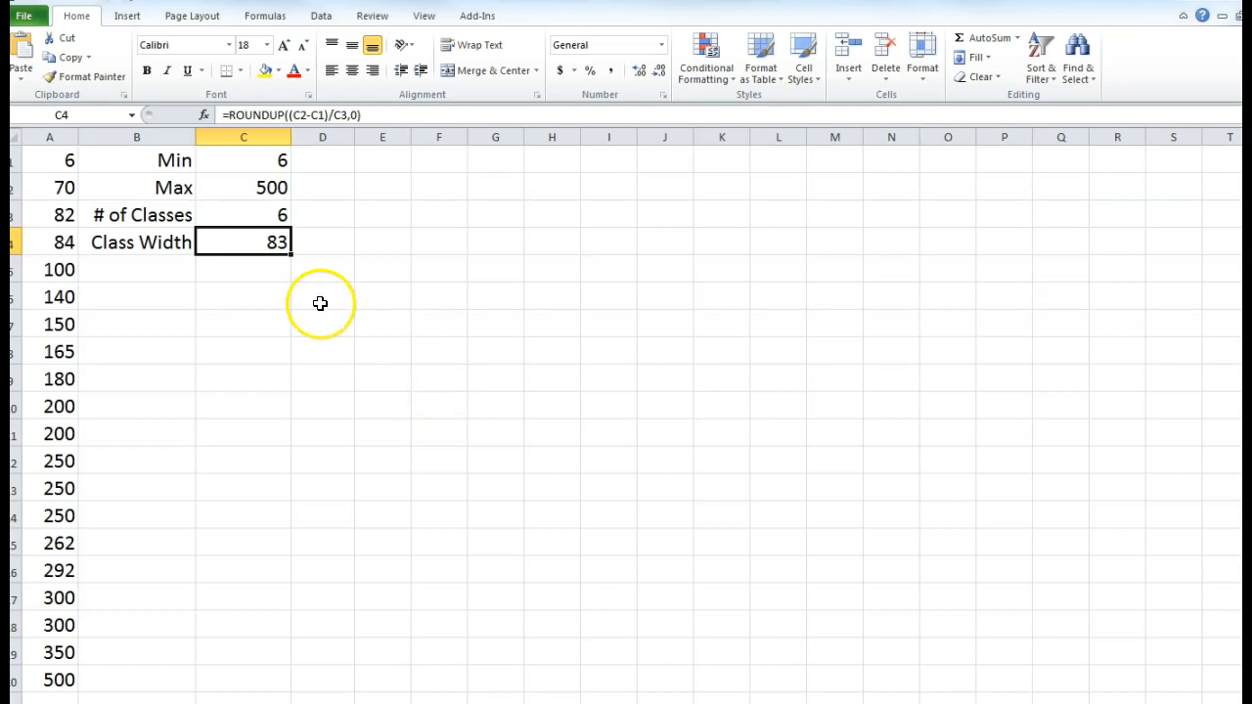
- Change the class width formula's rounding to one decimal place, then to 0 decimals
double_click(271, 245)
double_click(408, 243)
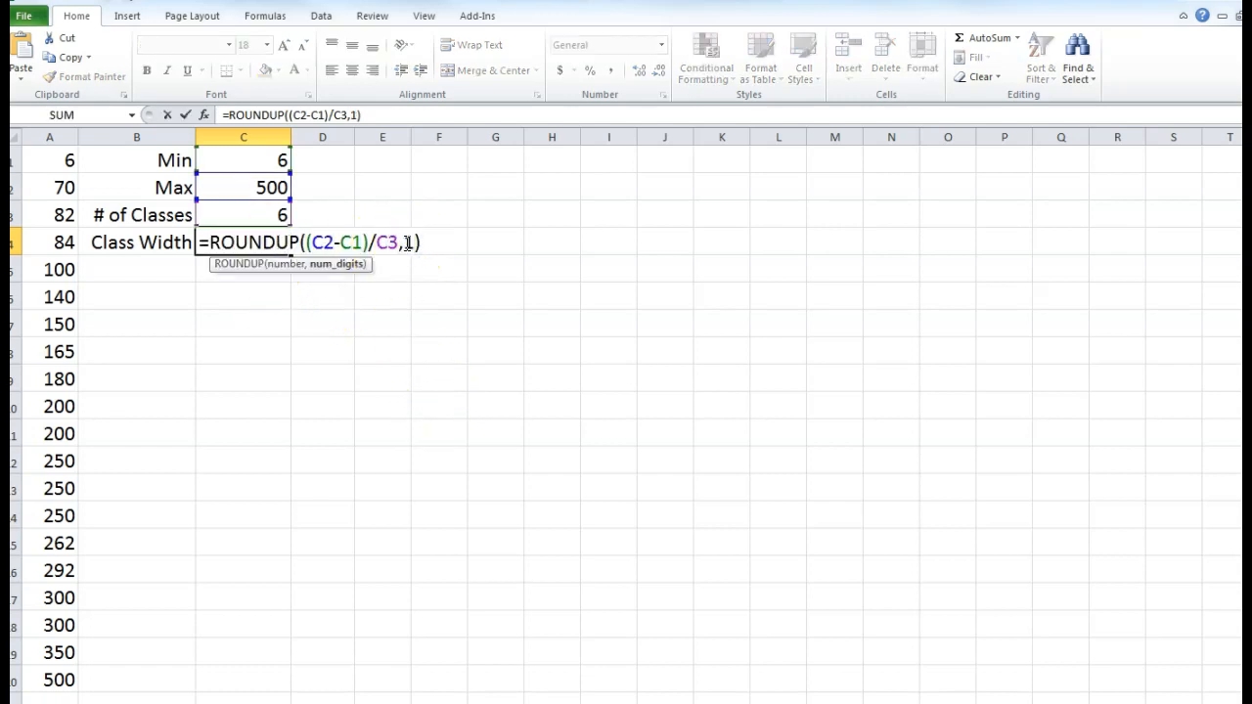
key(Return)
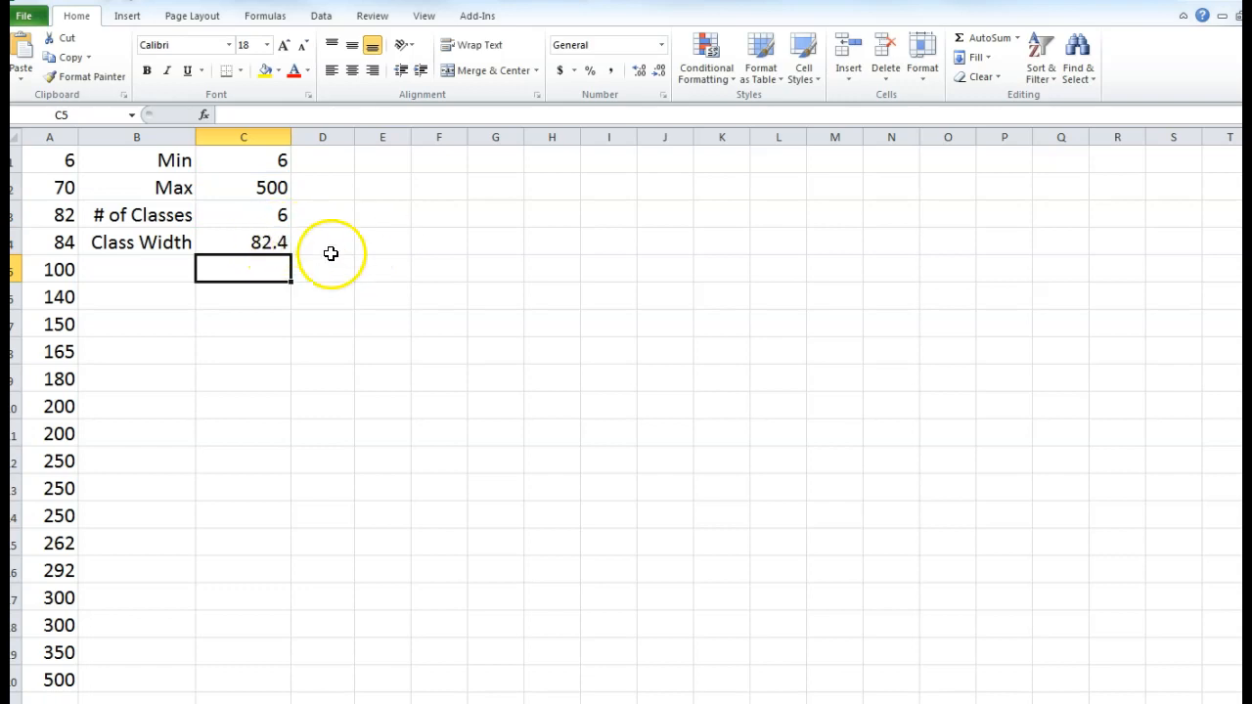
click(277, 243)
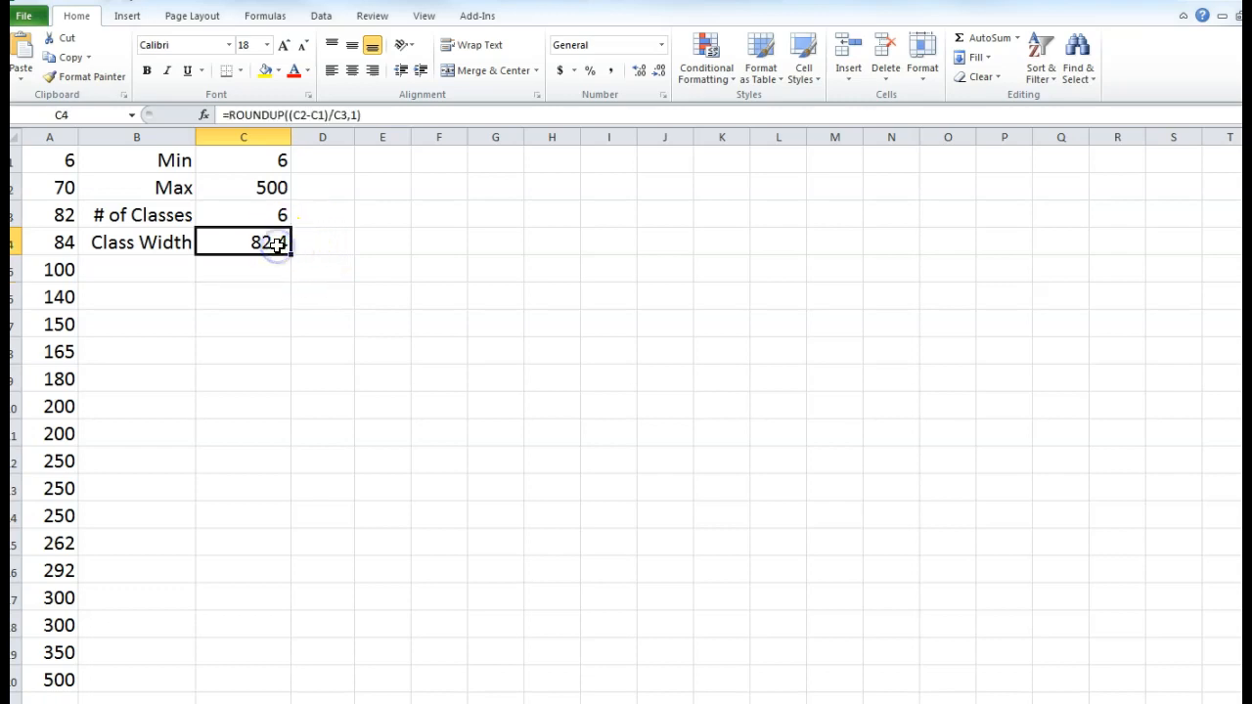
click(357, 114)
key(BackSpace)
text(0)
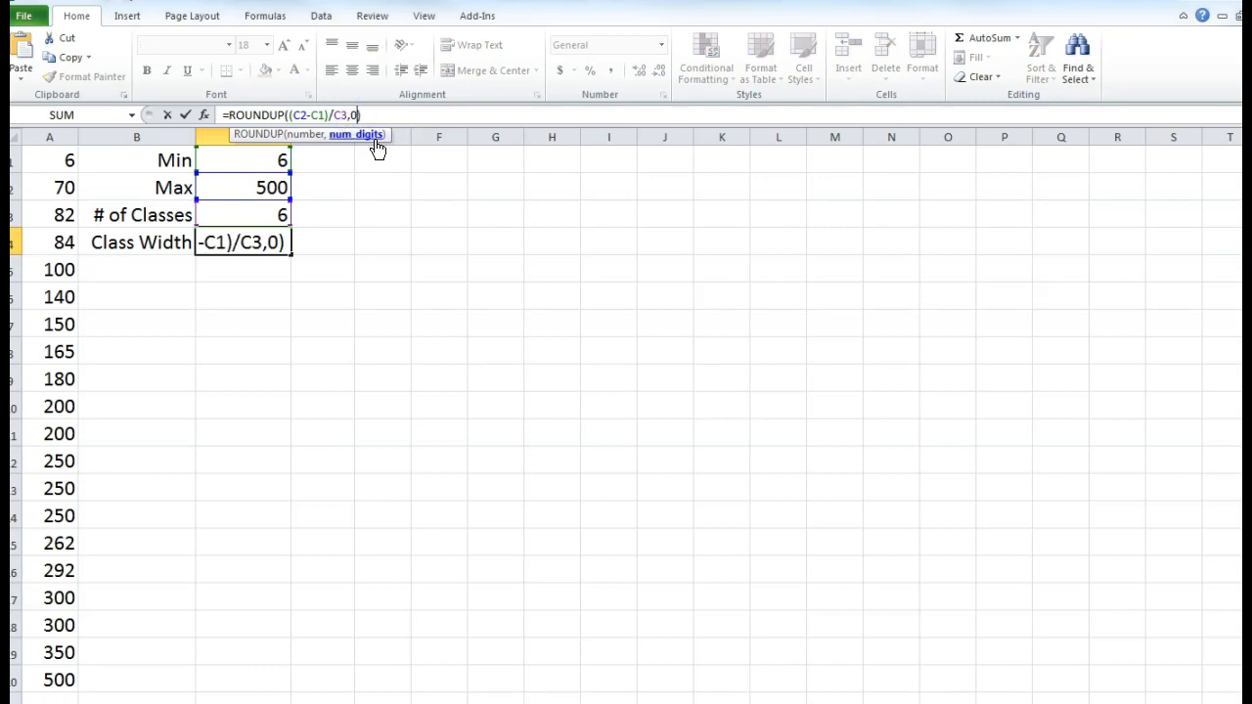
key(Return)
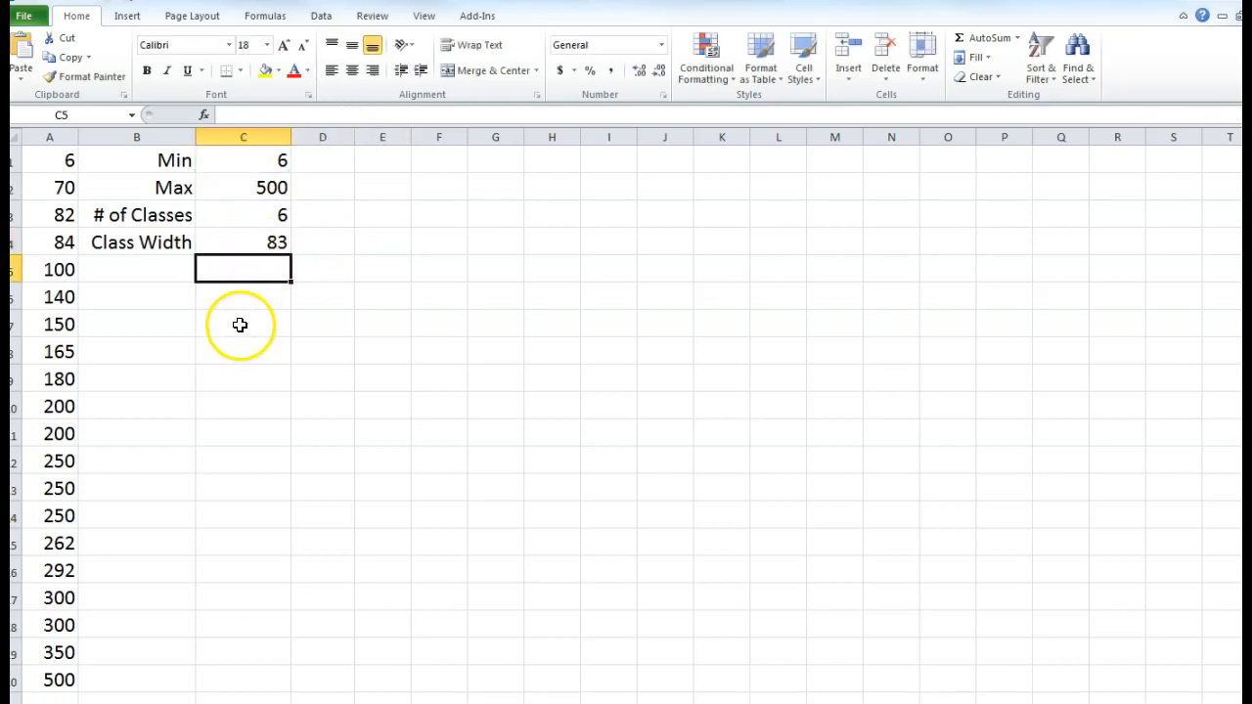
- Drag the D/E header border left to make column D a slim spacer
click(246, 239)
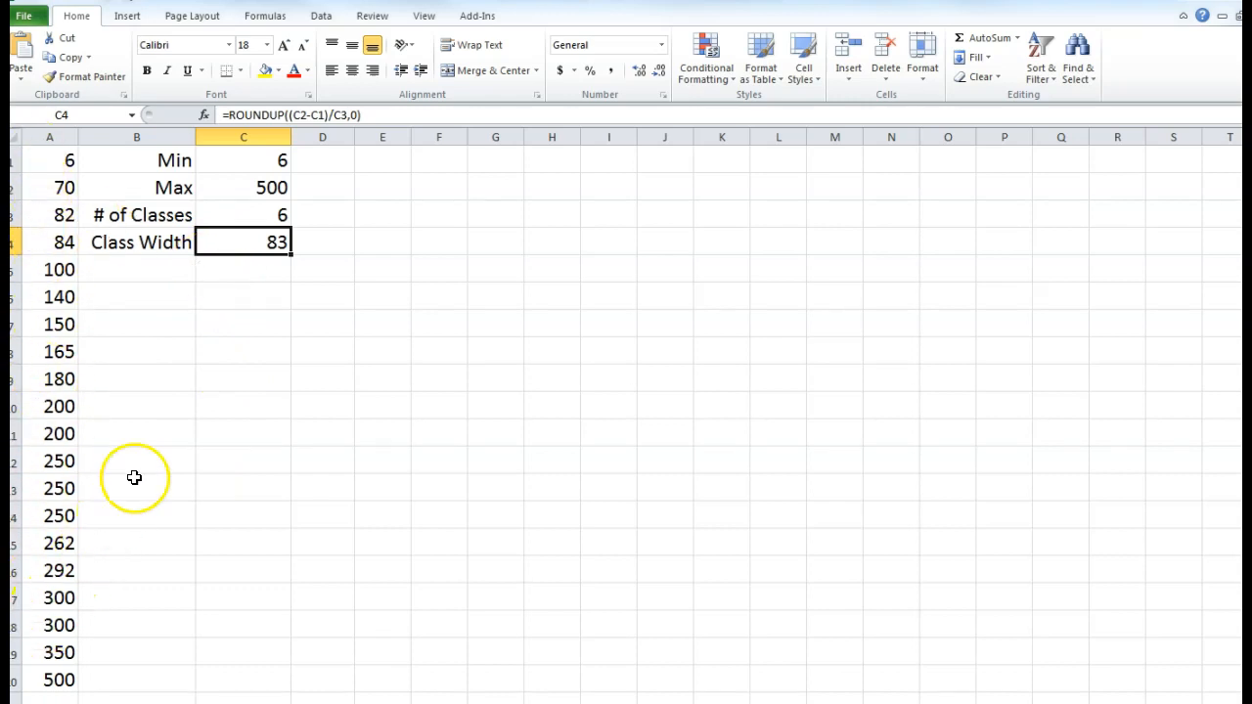
click(249, 273)
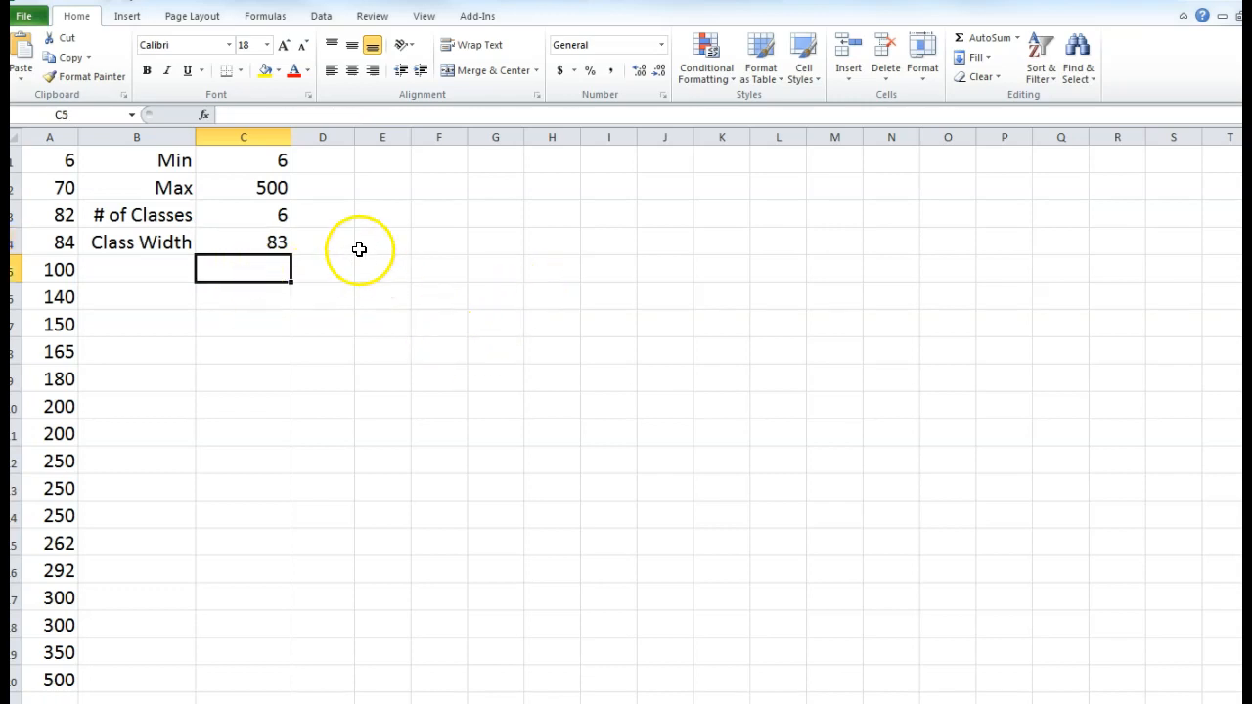
drag(355, 137, 330, 137)
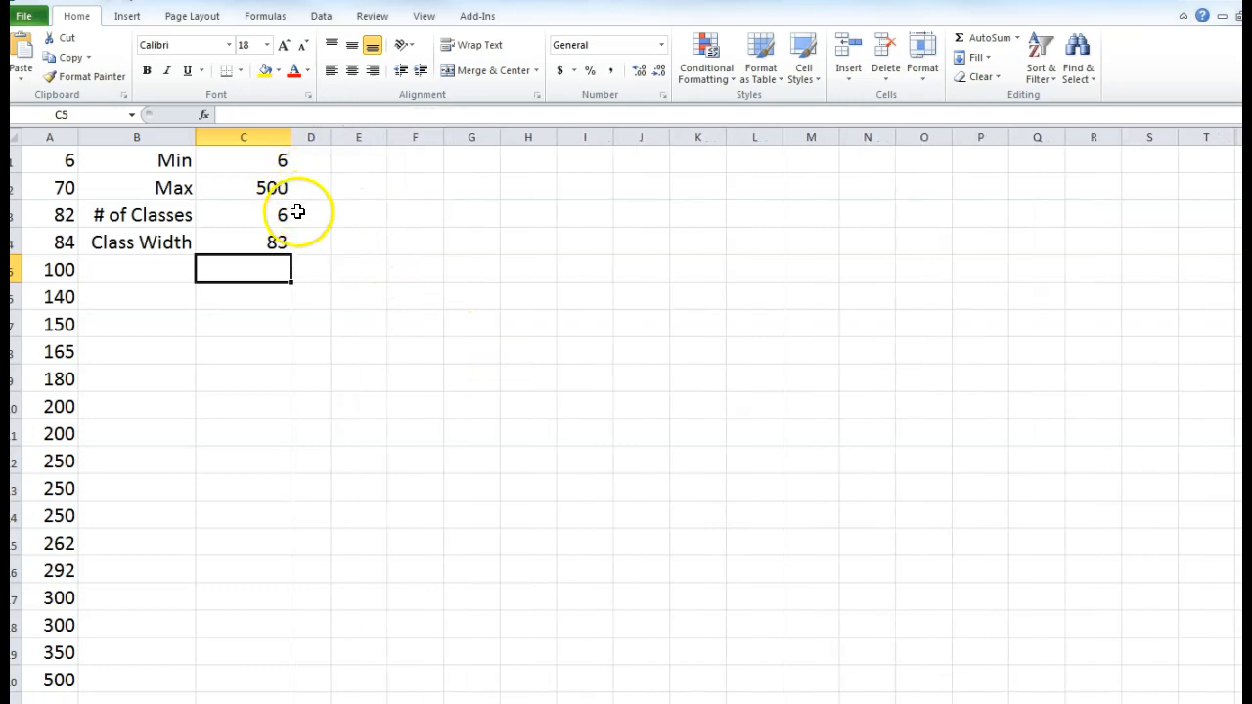
- Add 'Lower Limits' in E1 and 'Upper Limits' in F1, autofitting both columns
click(349, 156)
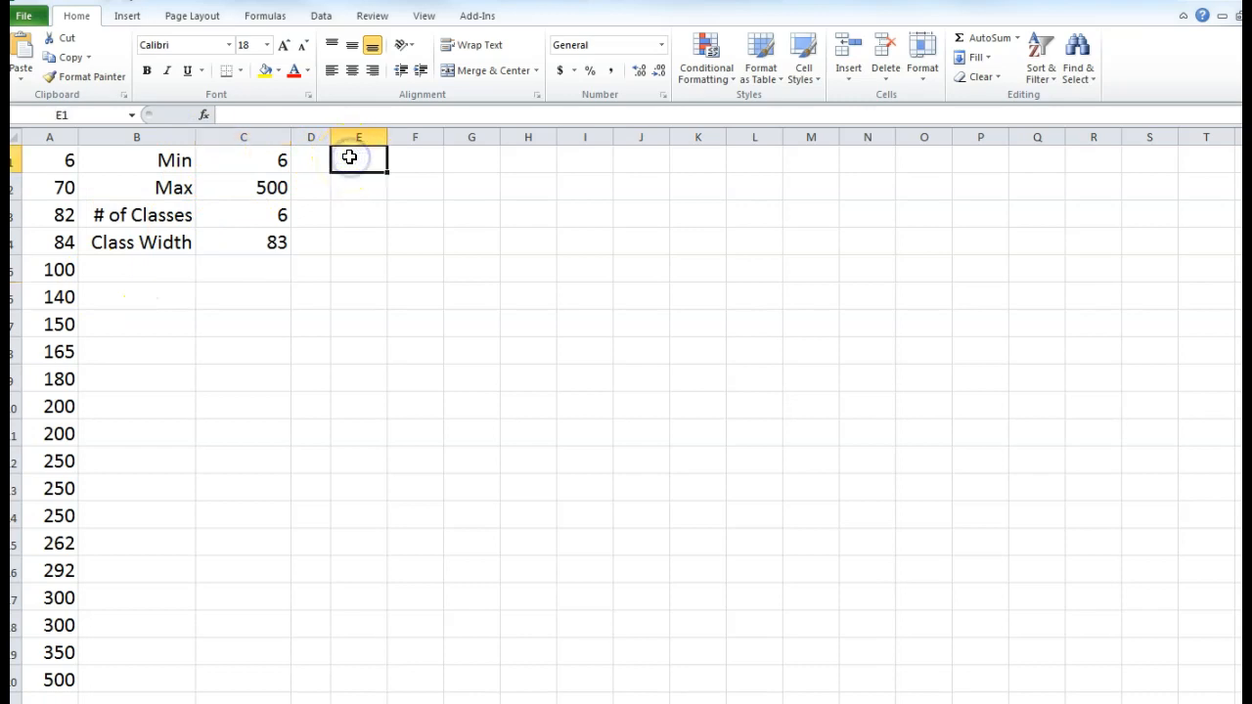
text(Lower Limits)
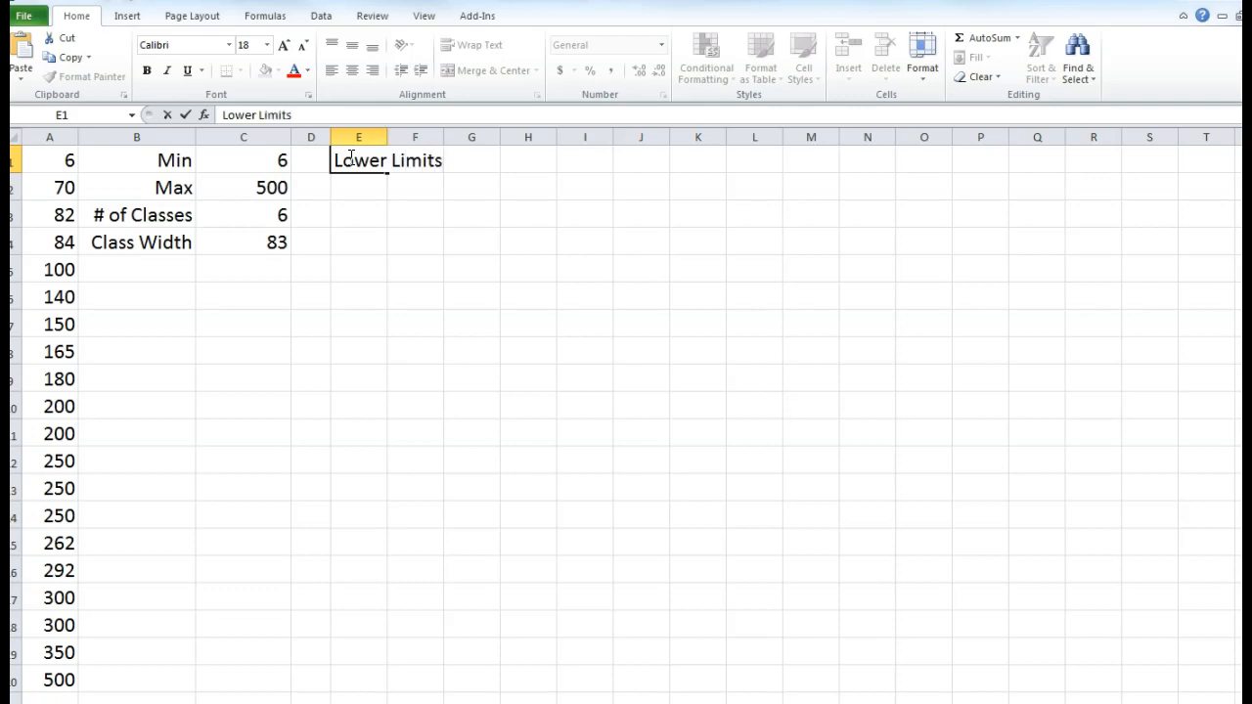
click(405, 211)
double_click(388, 136)
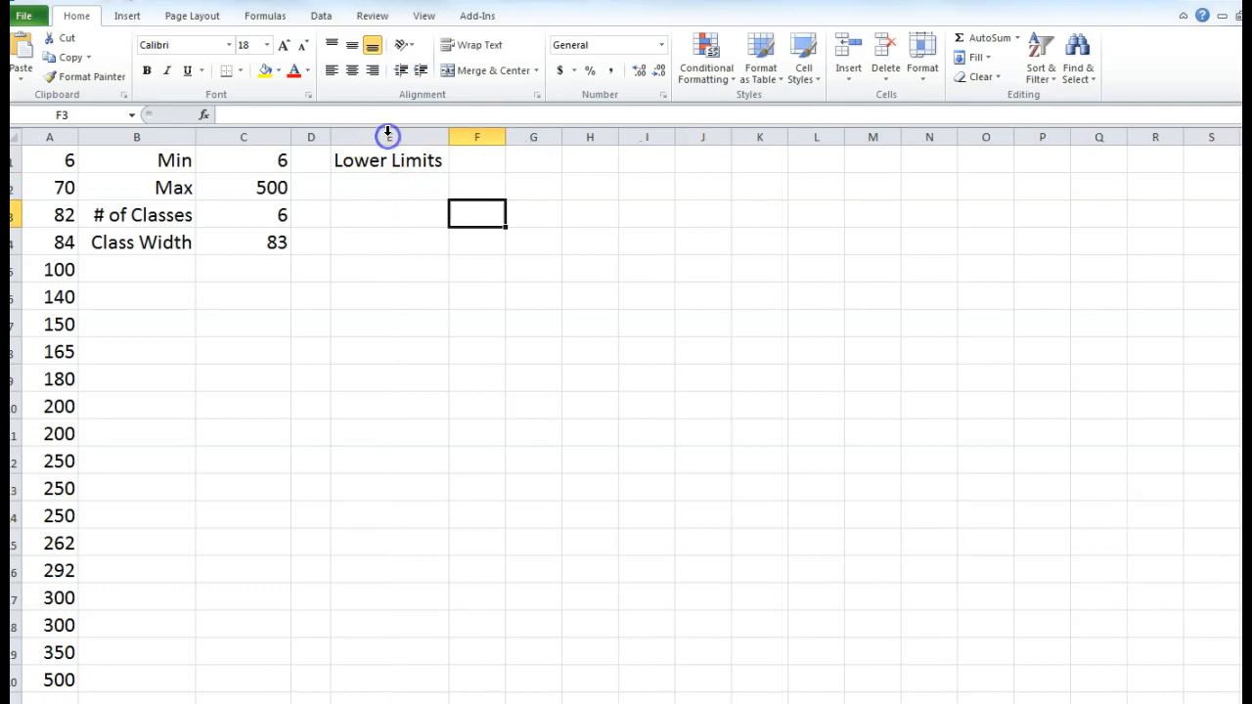
click(477, 158)
text(Upper Limits)
key(Return)
double_click(506, 138)
click(528, 238)
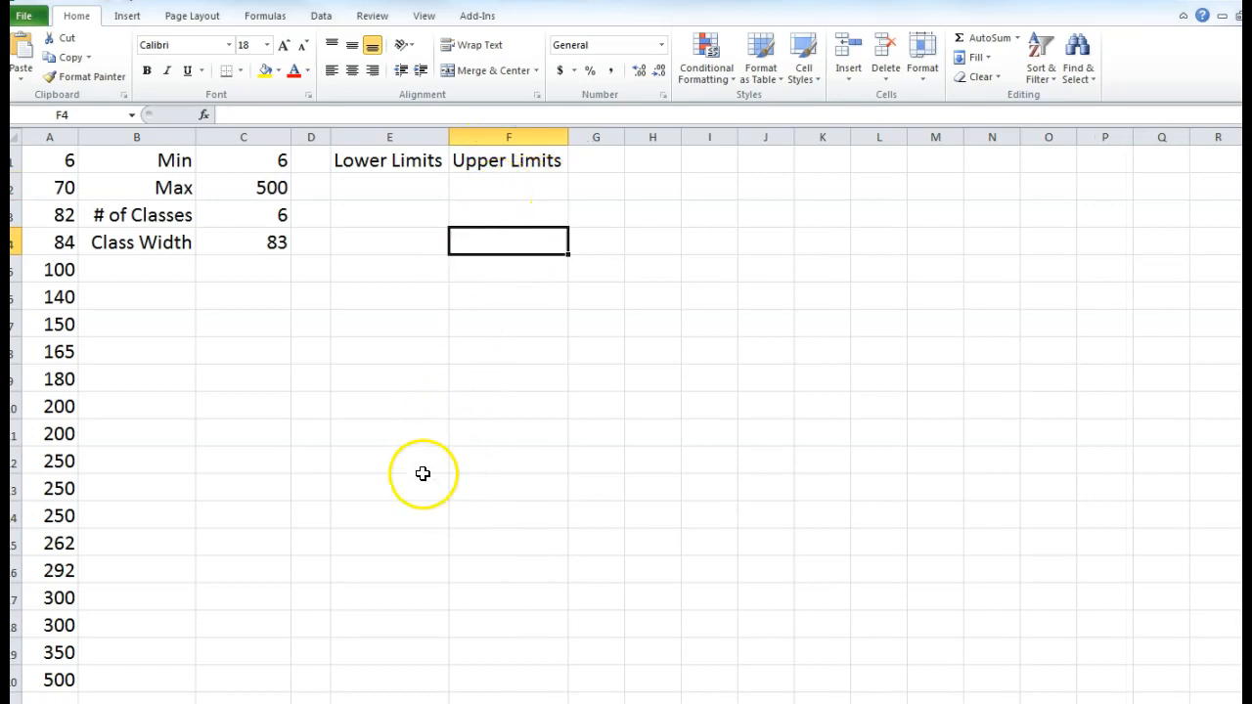
- Enter 6 in E2 as the first lower limit
click(388, 186)
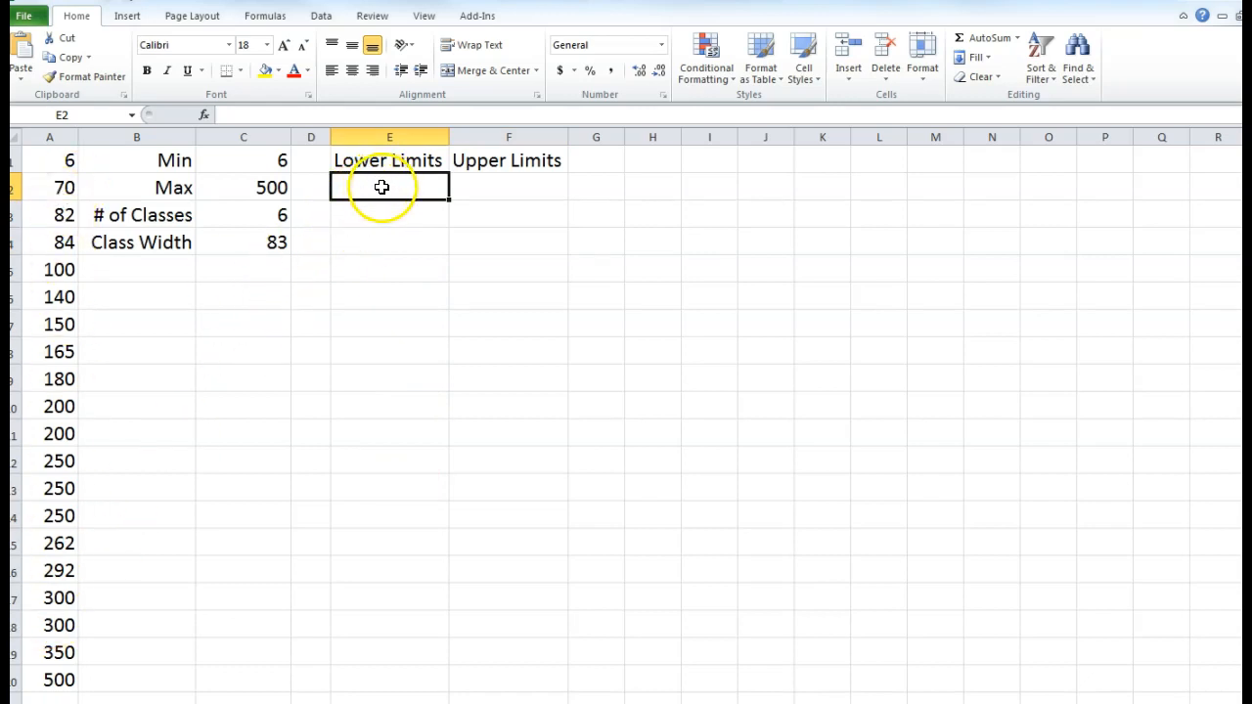
text(6)
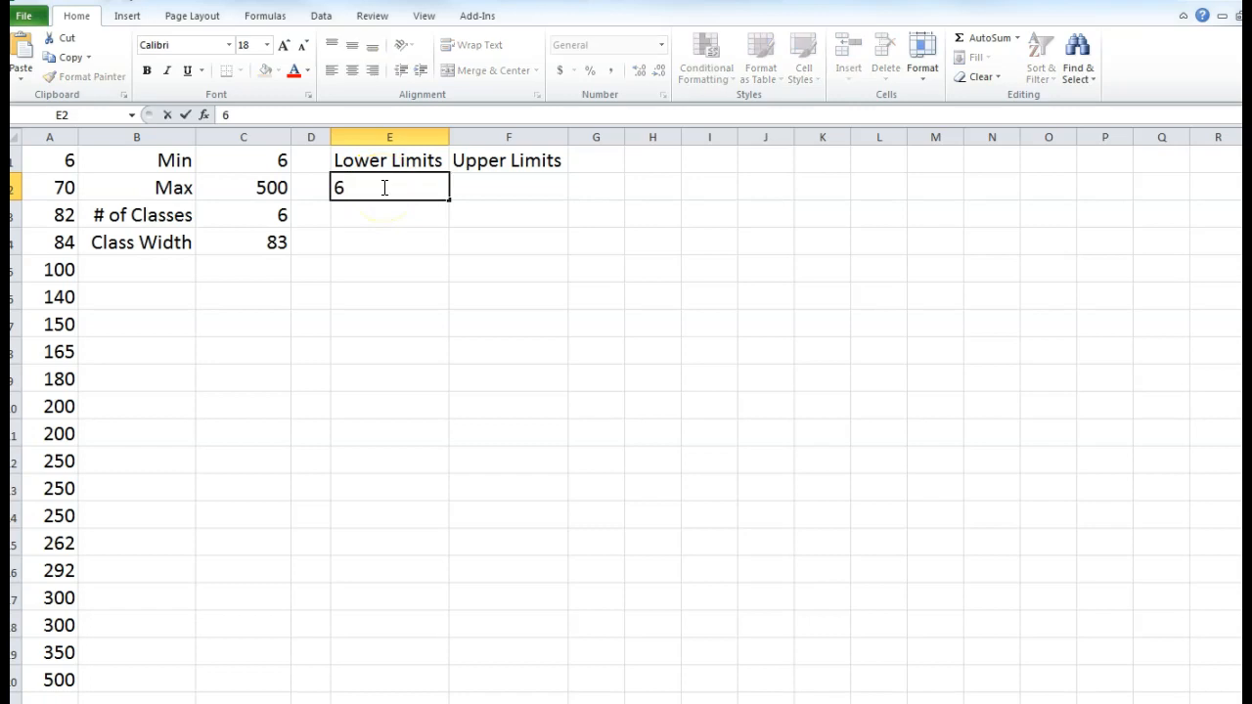
click(342, 285)
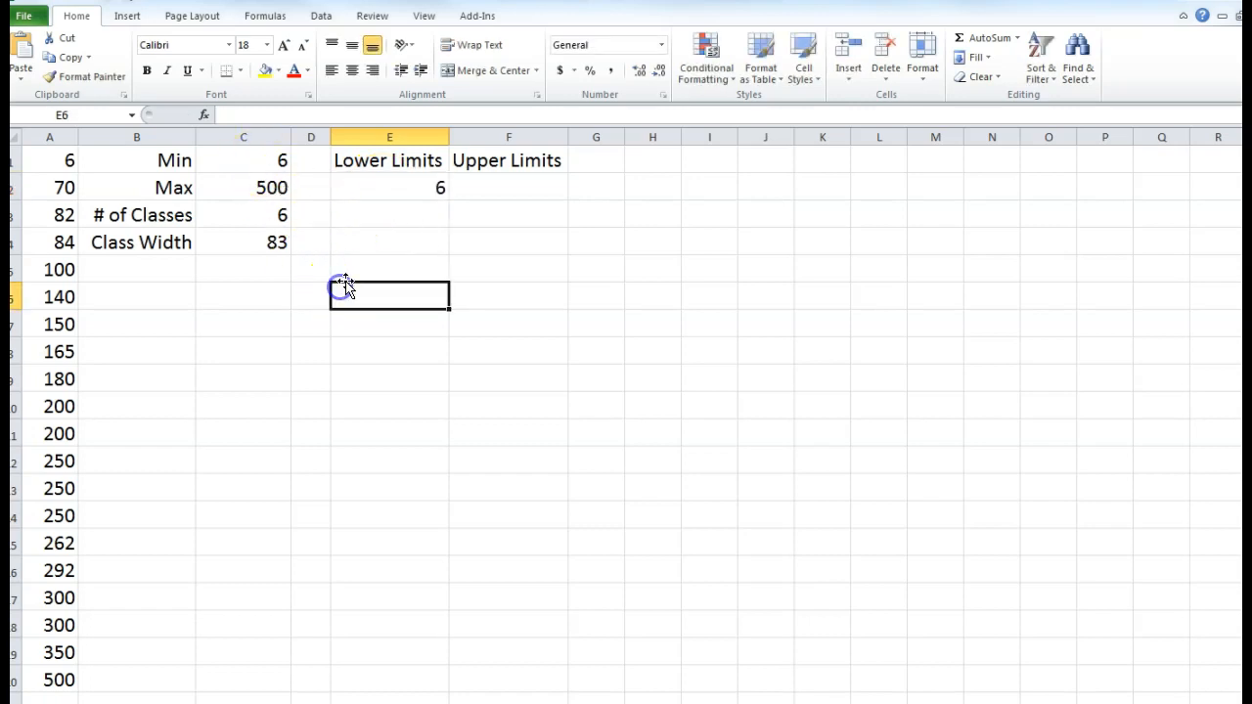
drag(406, 186, 410, 320)
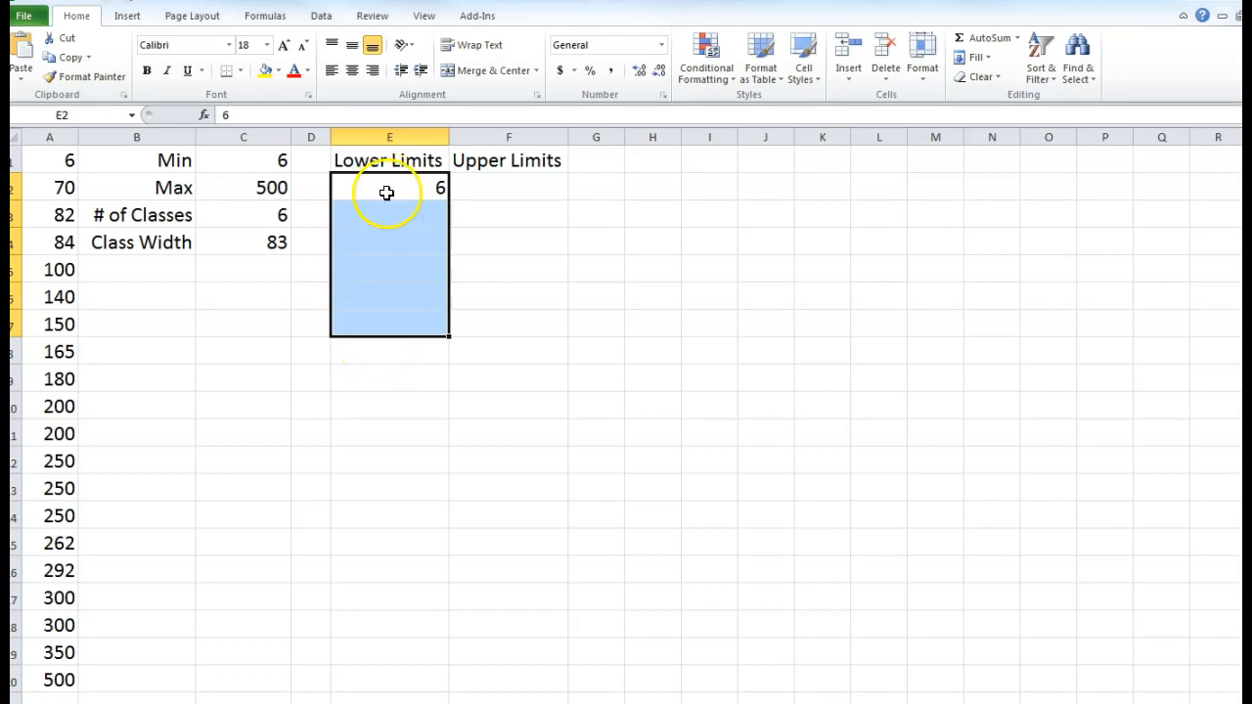
click(399, 315)
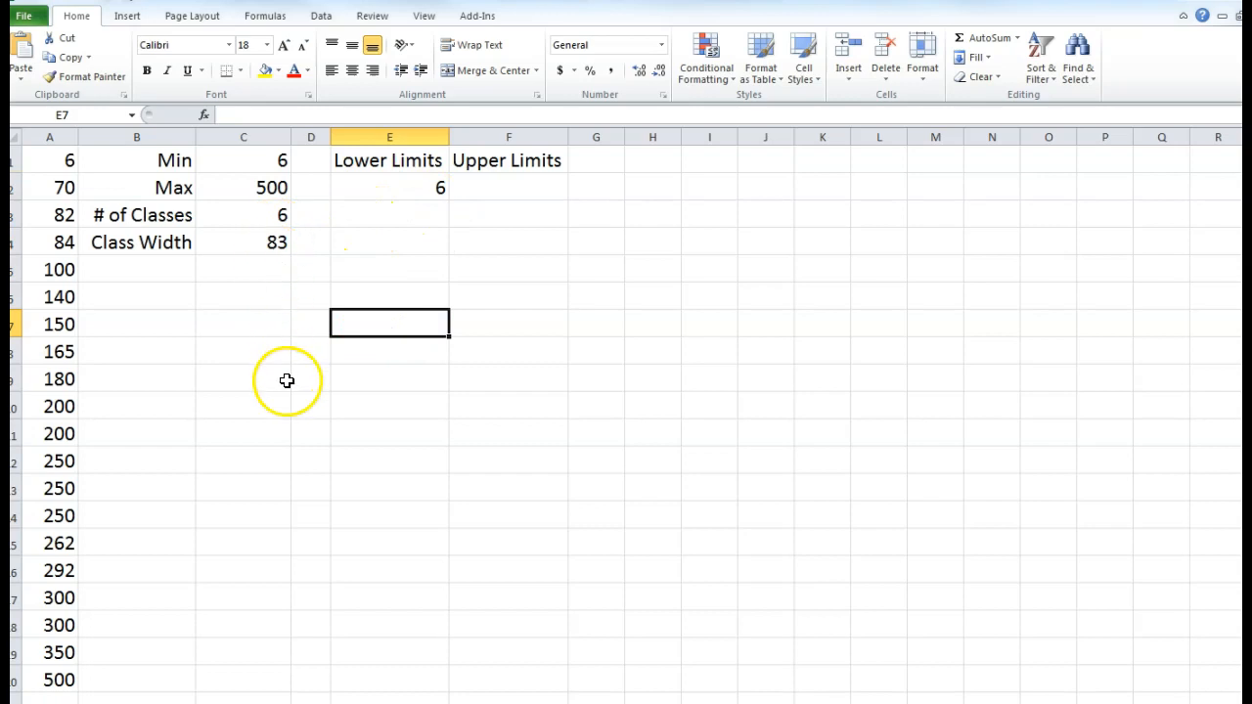
- Enter =E2+$C$4 in E3, giving a second lower limit of 89
click(414, 217)
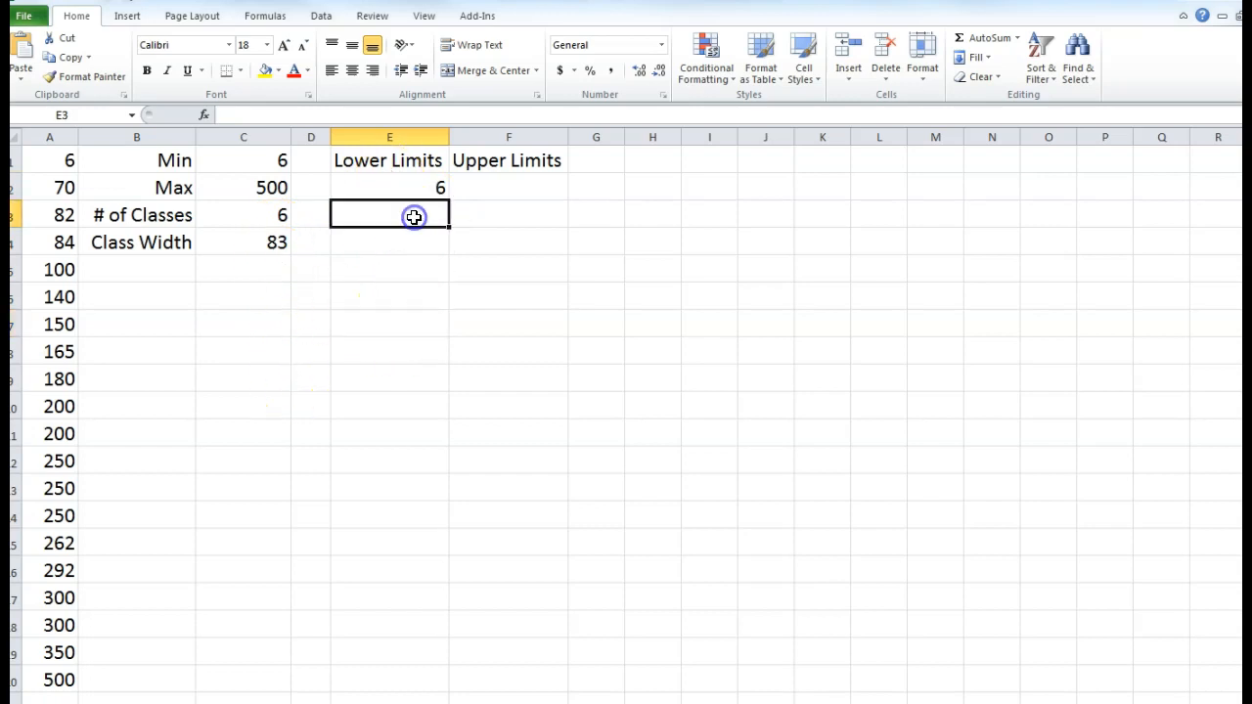
text(=)
click(418, 189)
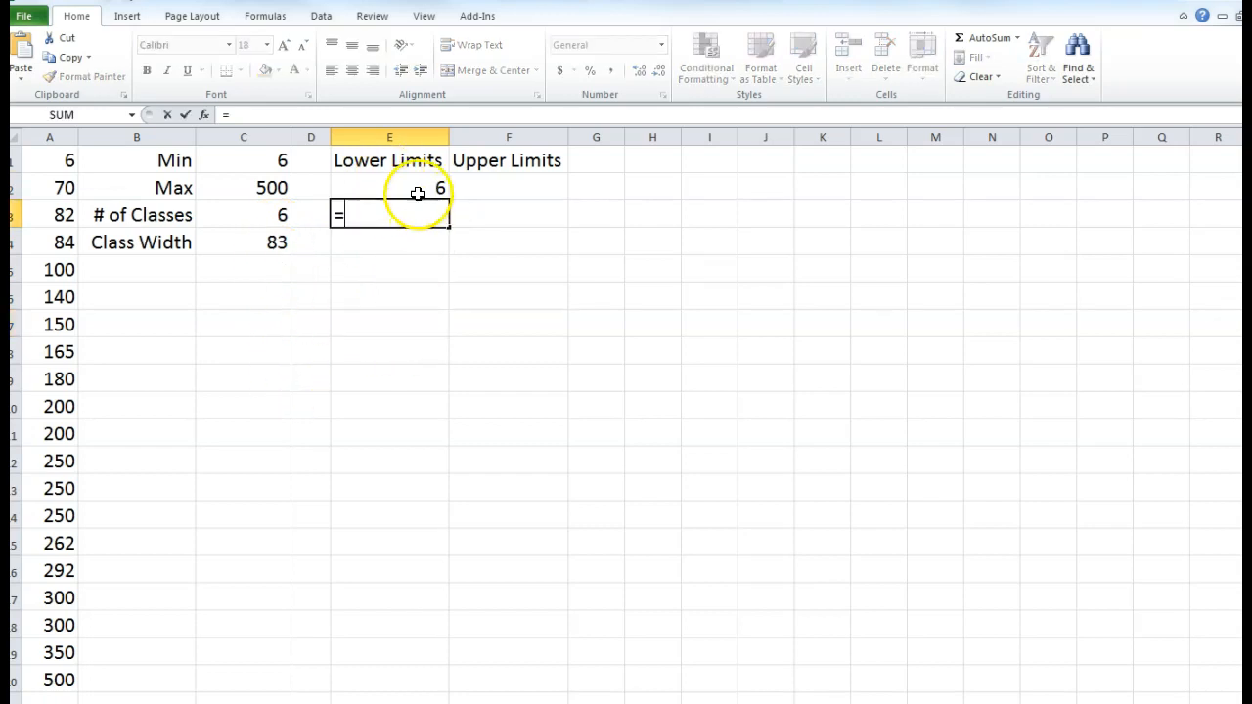
click(418, 189)
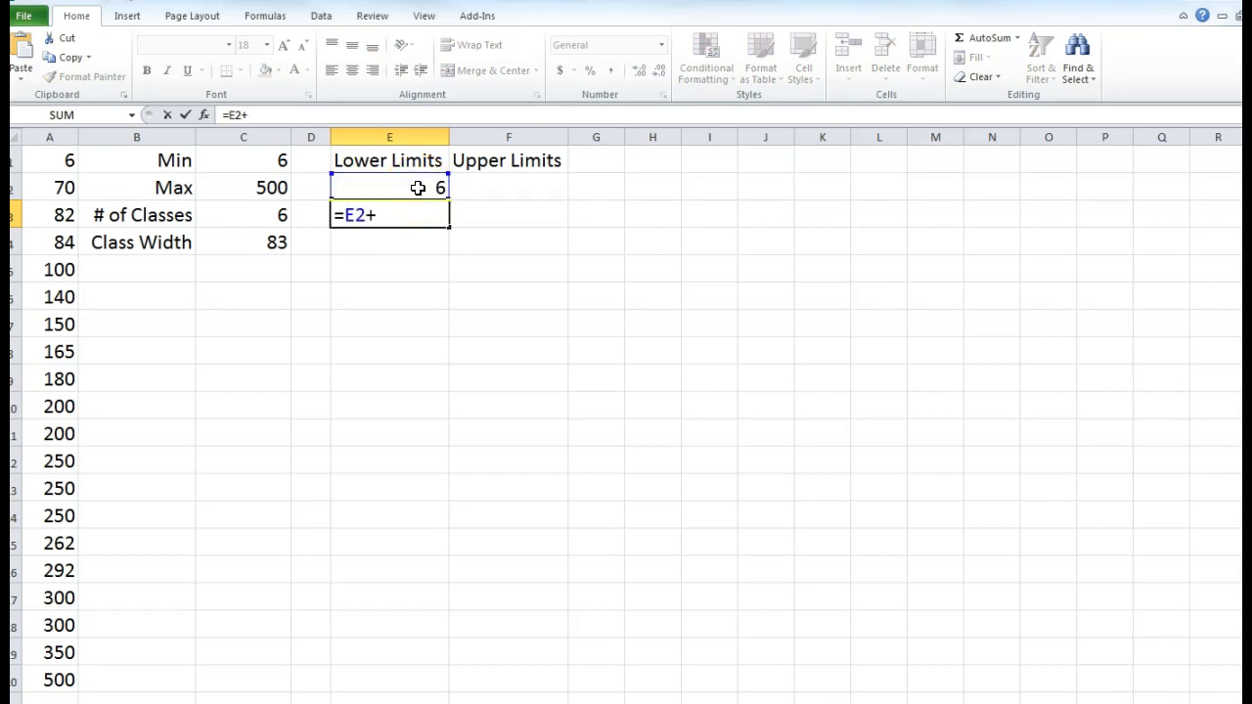
click(247, 244)
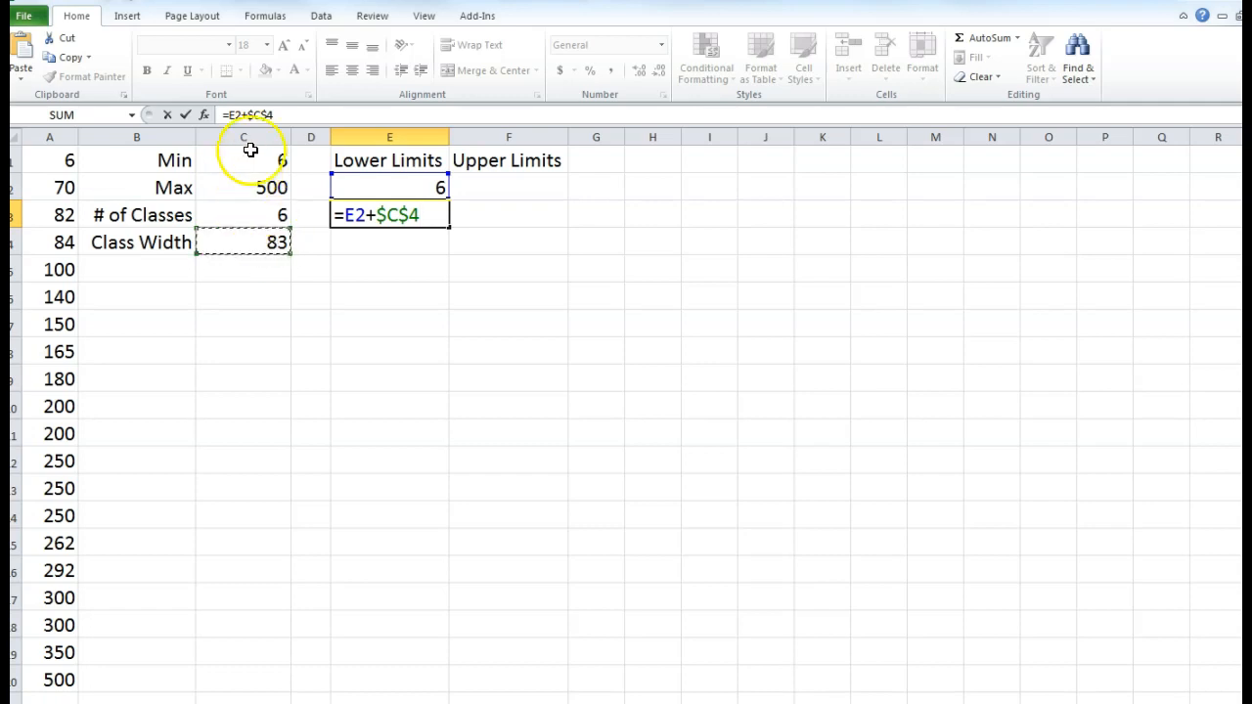
click(260, 114)
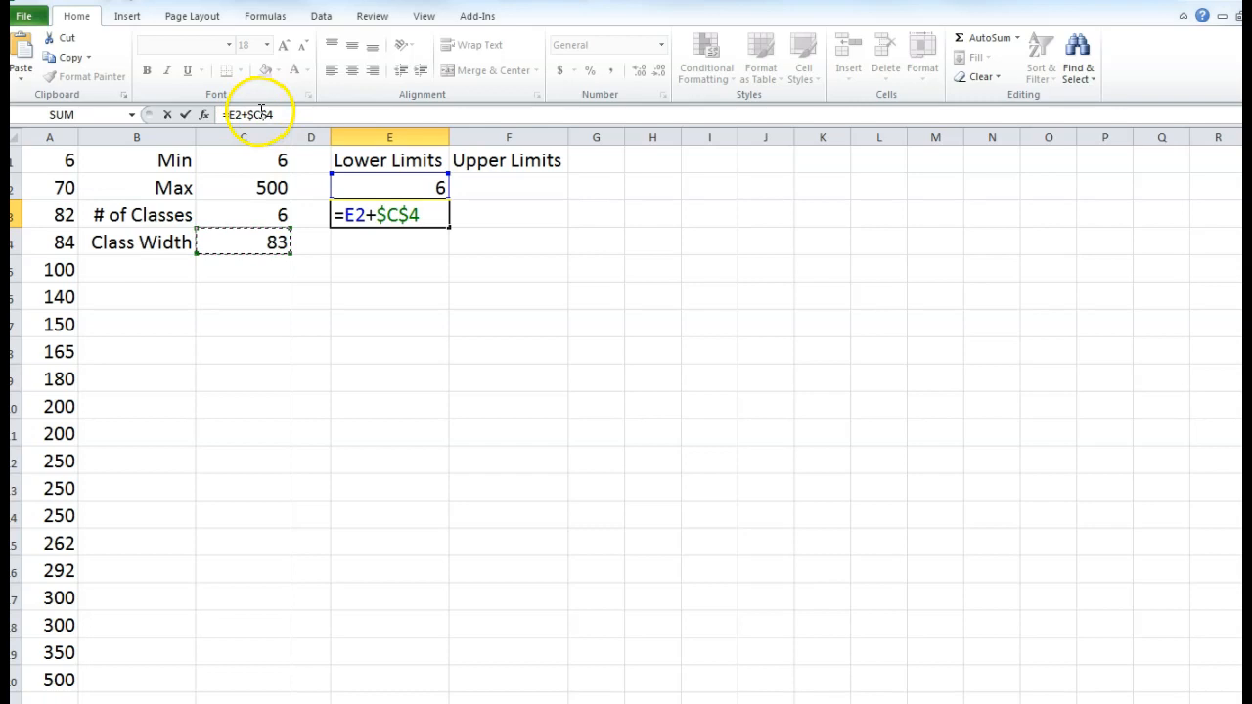
key(Return)
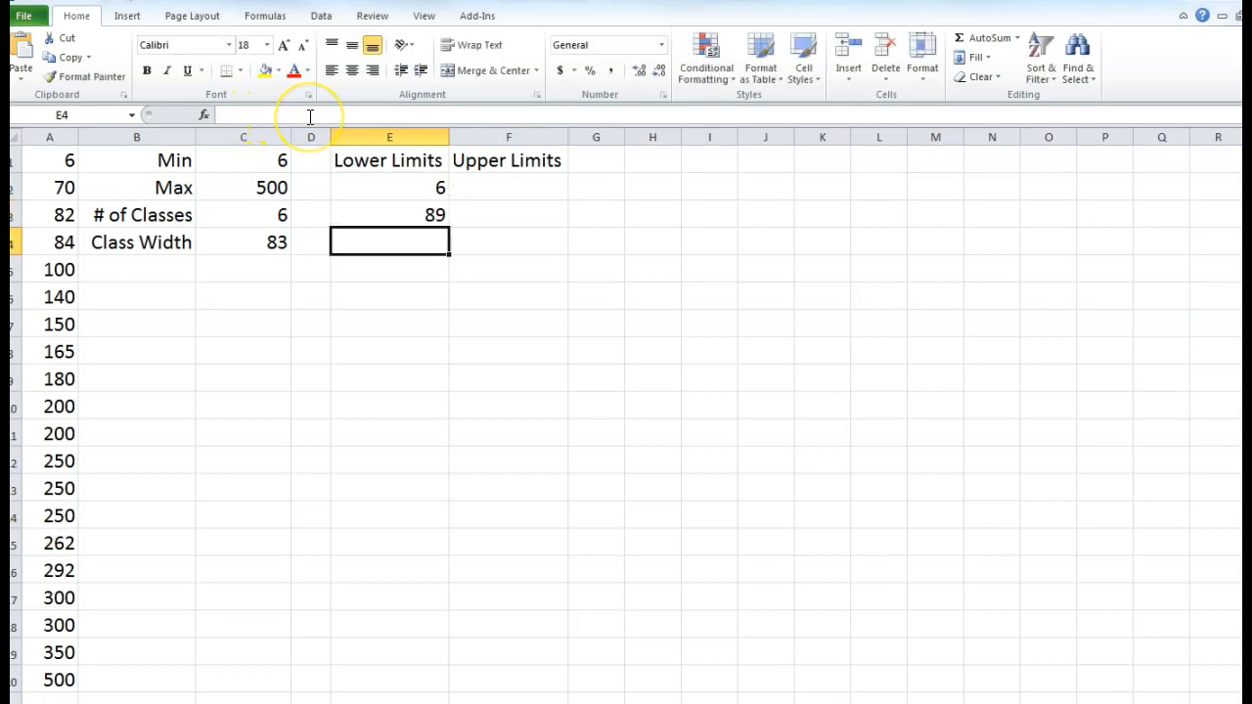
- Fill E3's formula down to E7, then undo the fill
click(381, 217)
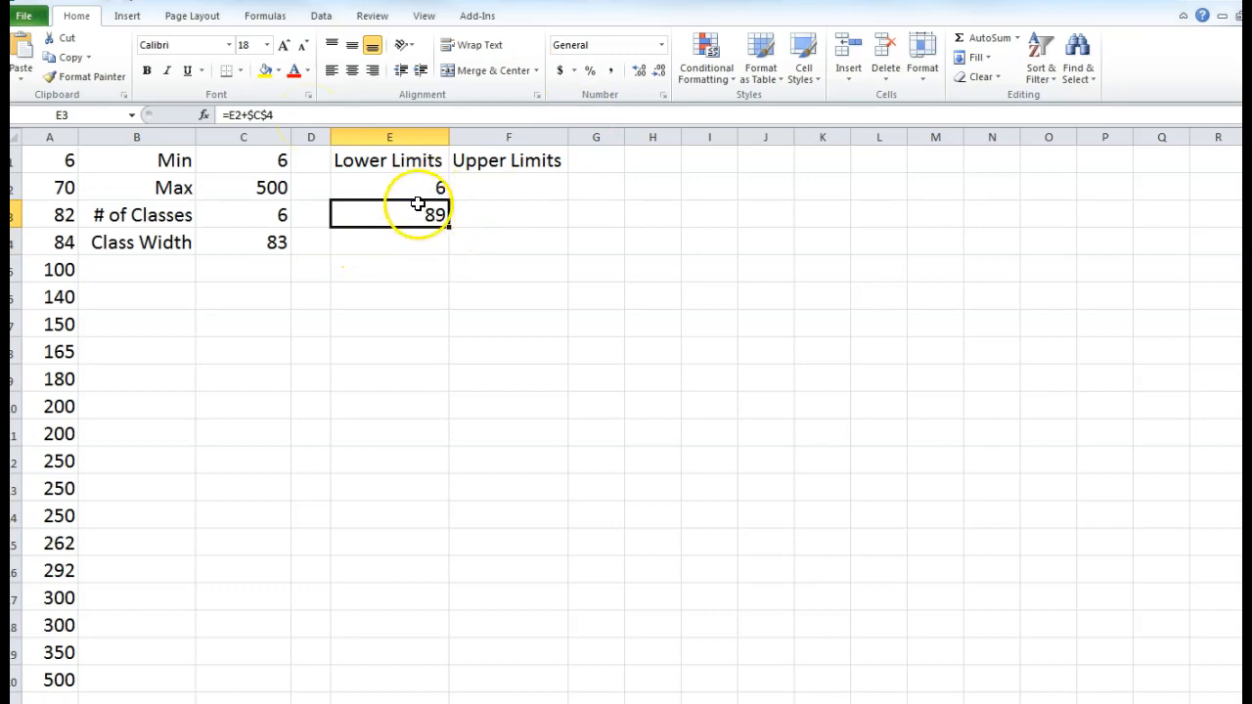
drag(449, 227, 445, 338)
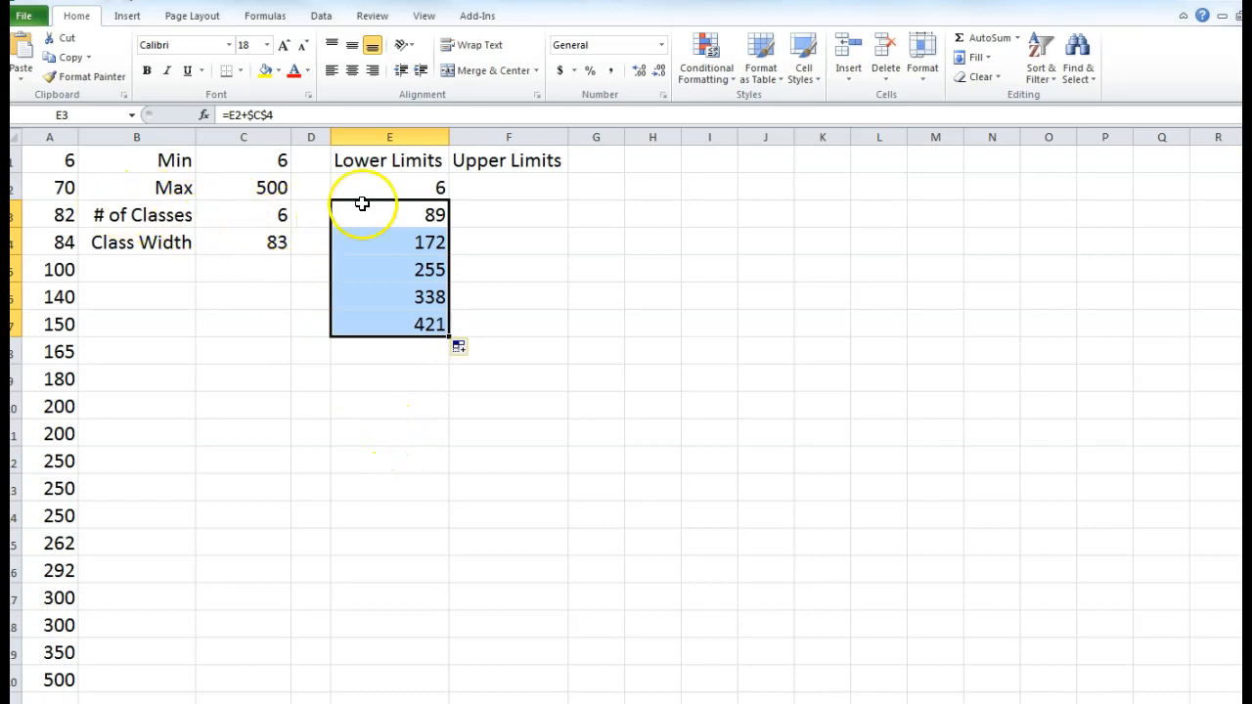
click(399, 393)
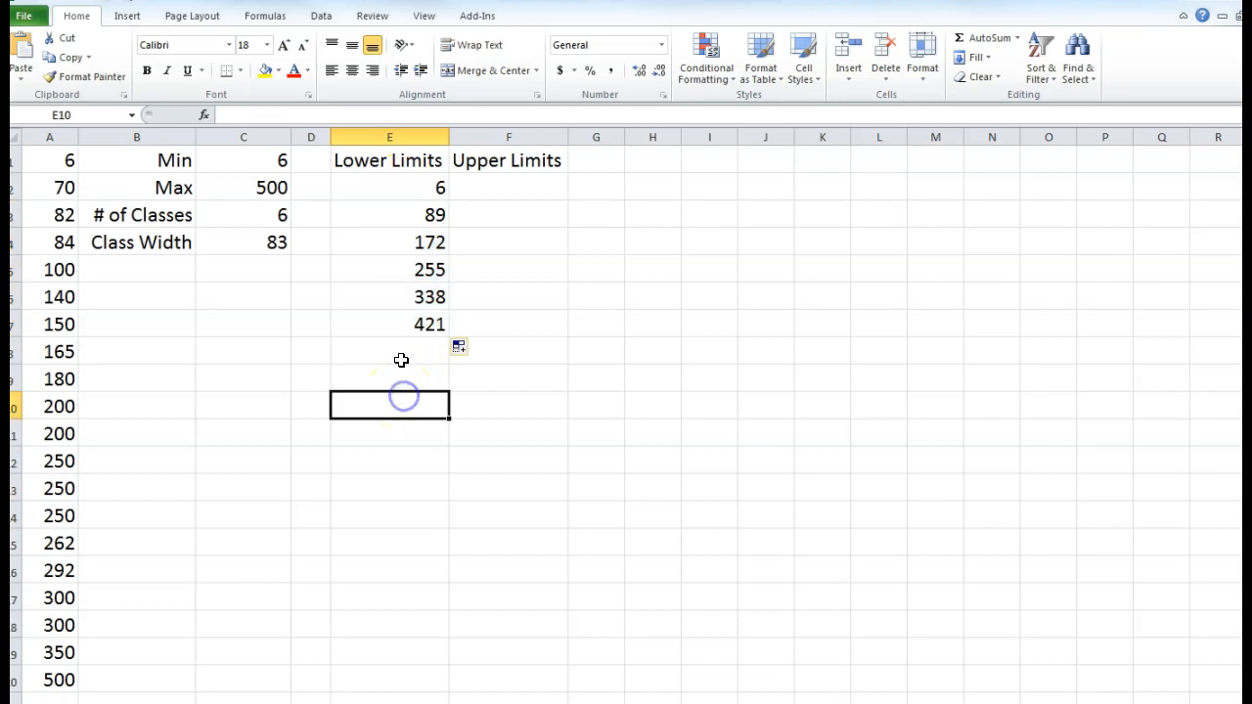
key(ctrl+z)
- Rewrite E3 as =E2+83, giving 89
click(400, 216)
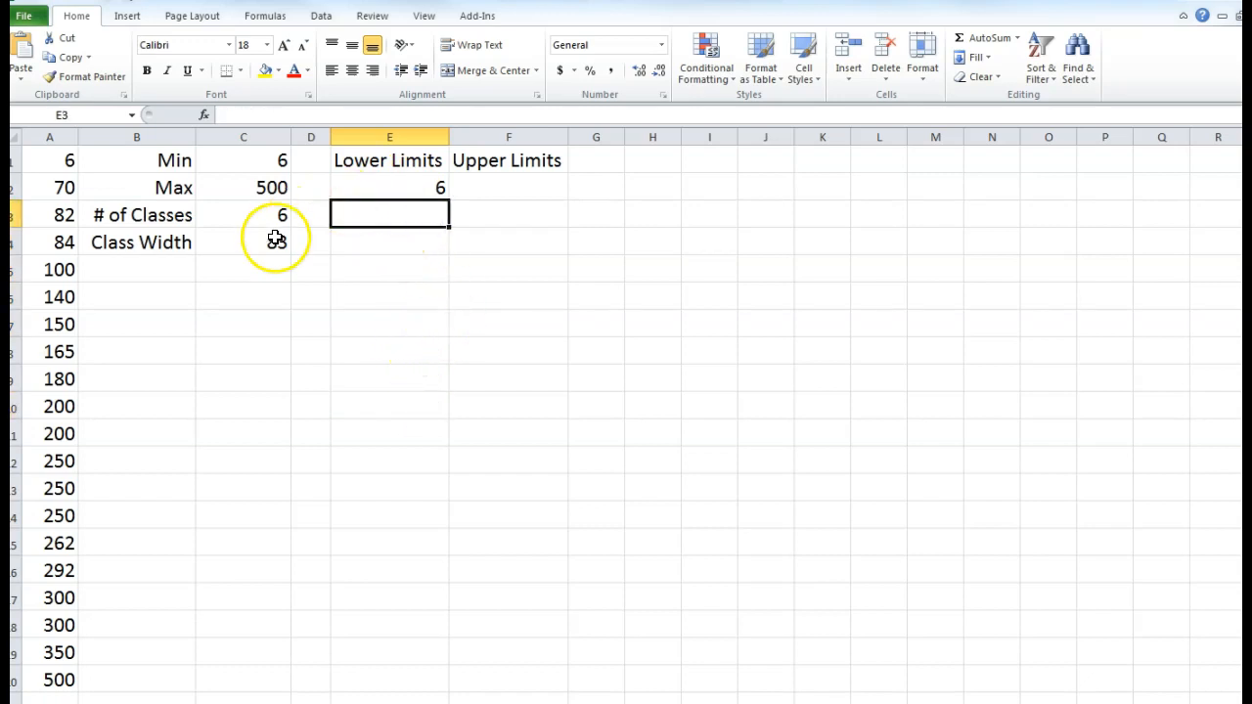
click(344, 213)
text(=)
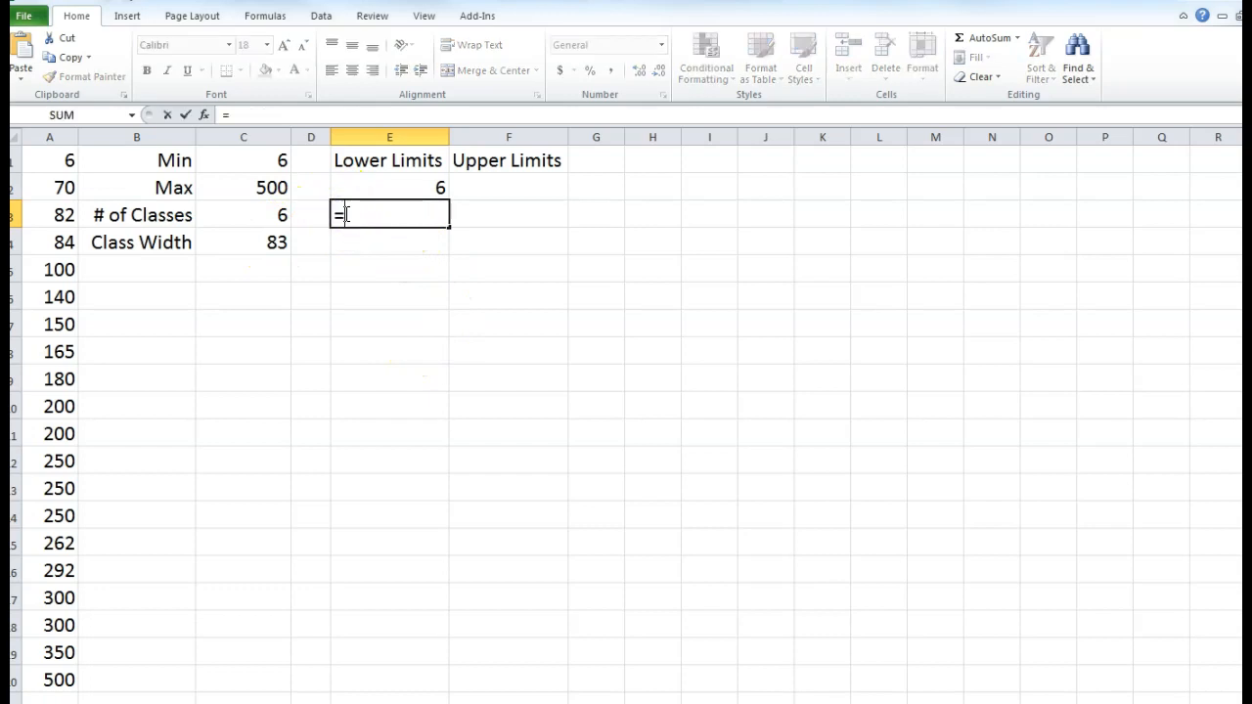
click(378, 187)
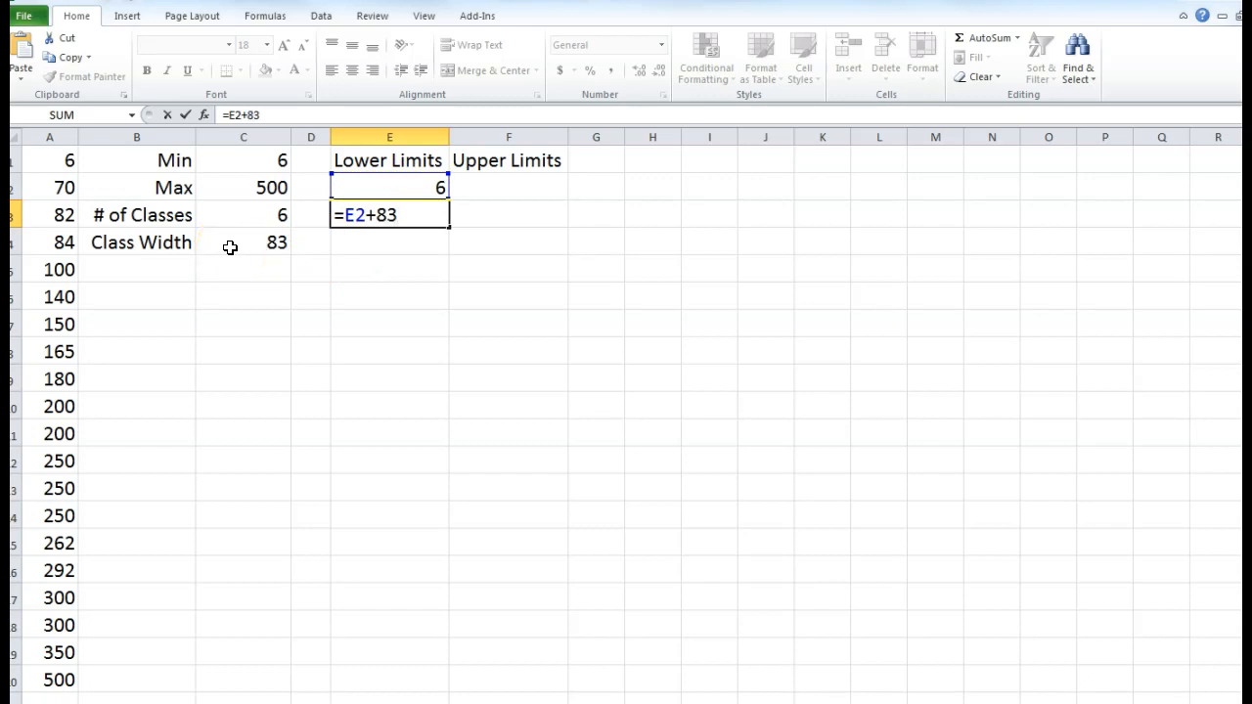
key(Return)
- Fill E3's formula down to E7 and check the copied formulas in E3 to E5
click(443, 220)
drag(449, 230, 446, 339)
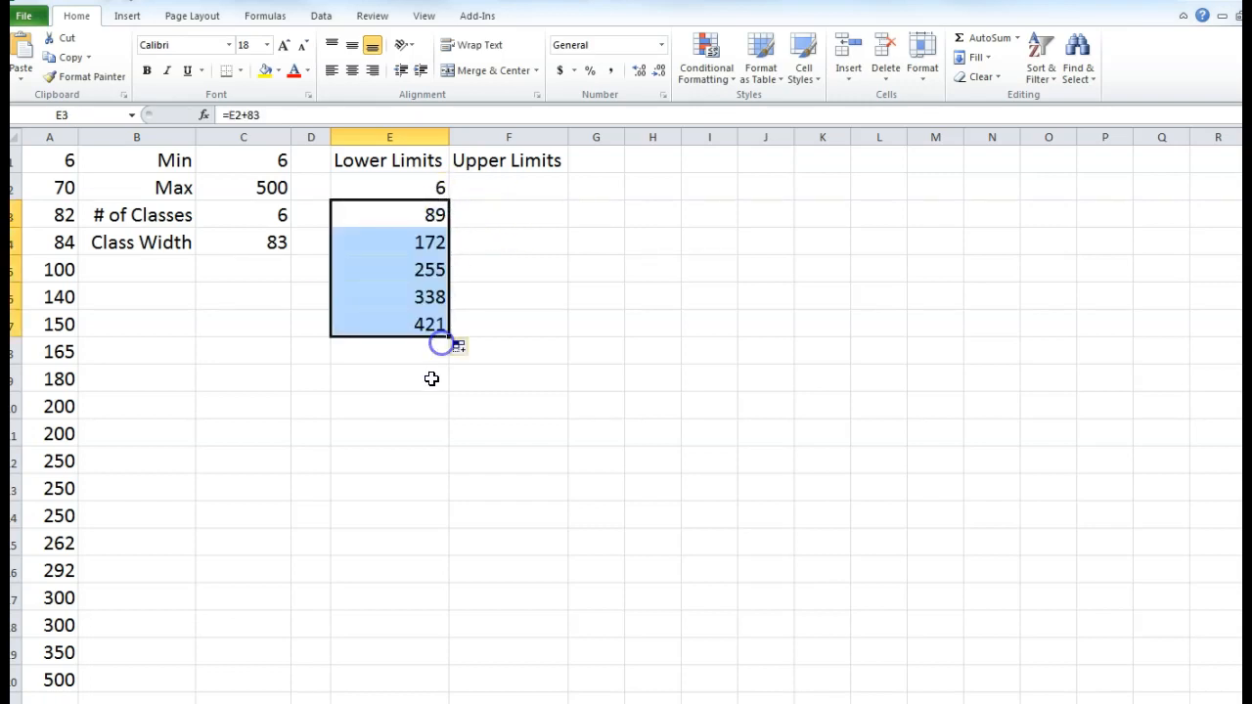
click(408, 294)
click(412, 272)
click(412, 243)
click(409, 215)
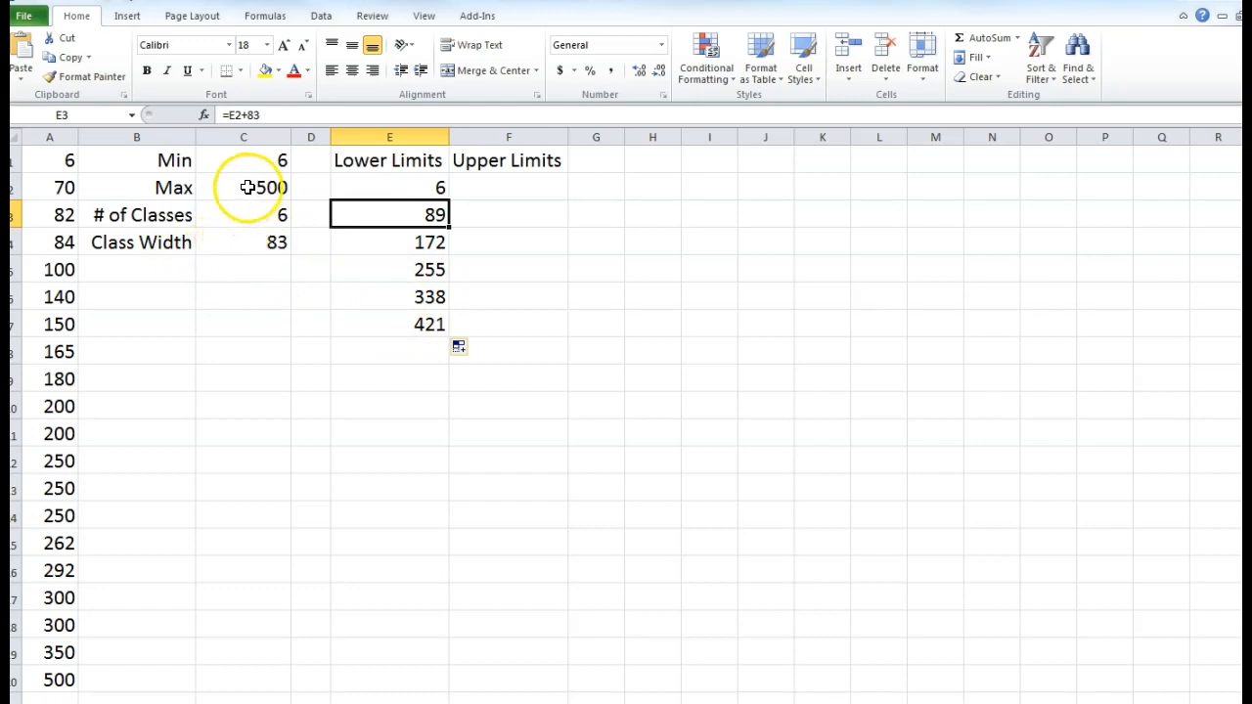
- Test by changing A1 to 60, then undo that change and the lower-limit fill
click(61, 161)
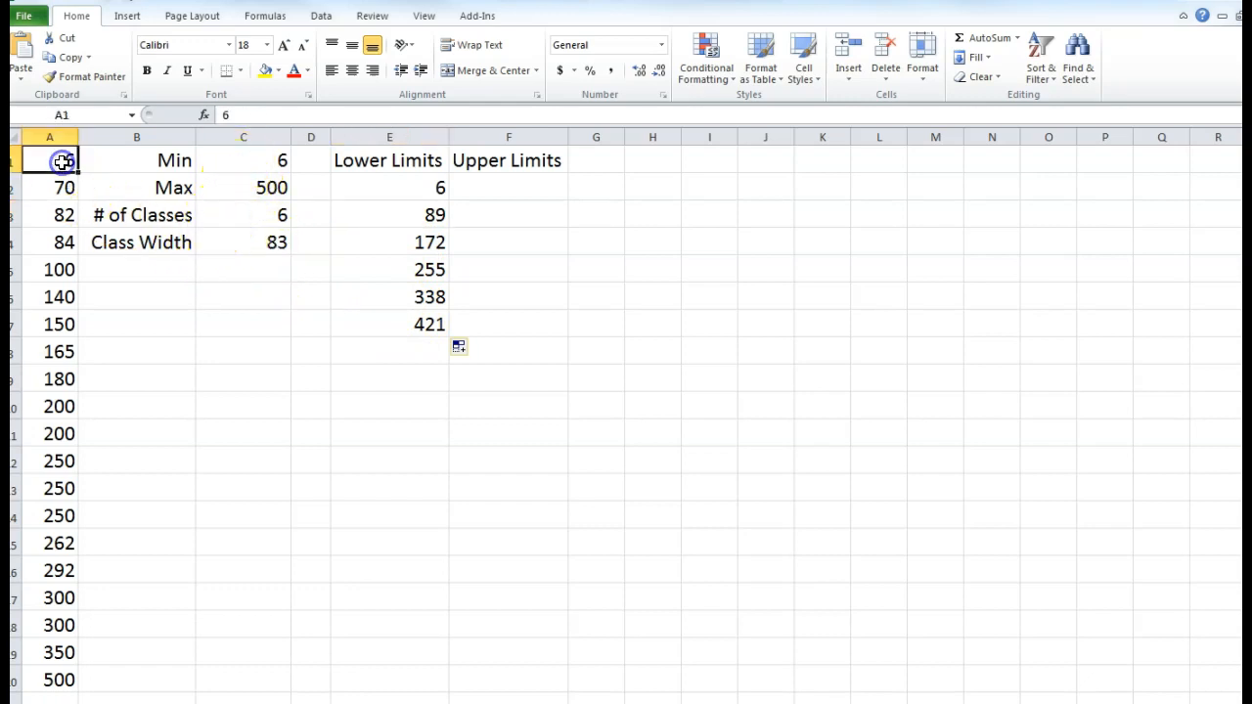
text(60)
key(Return)
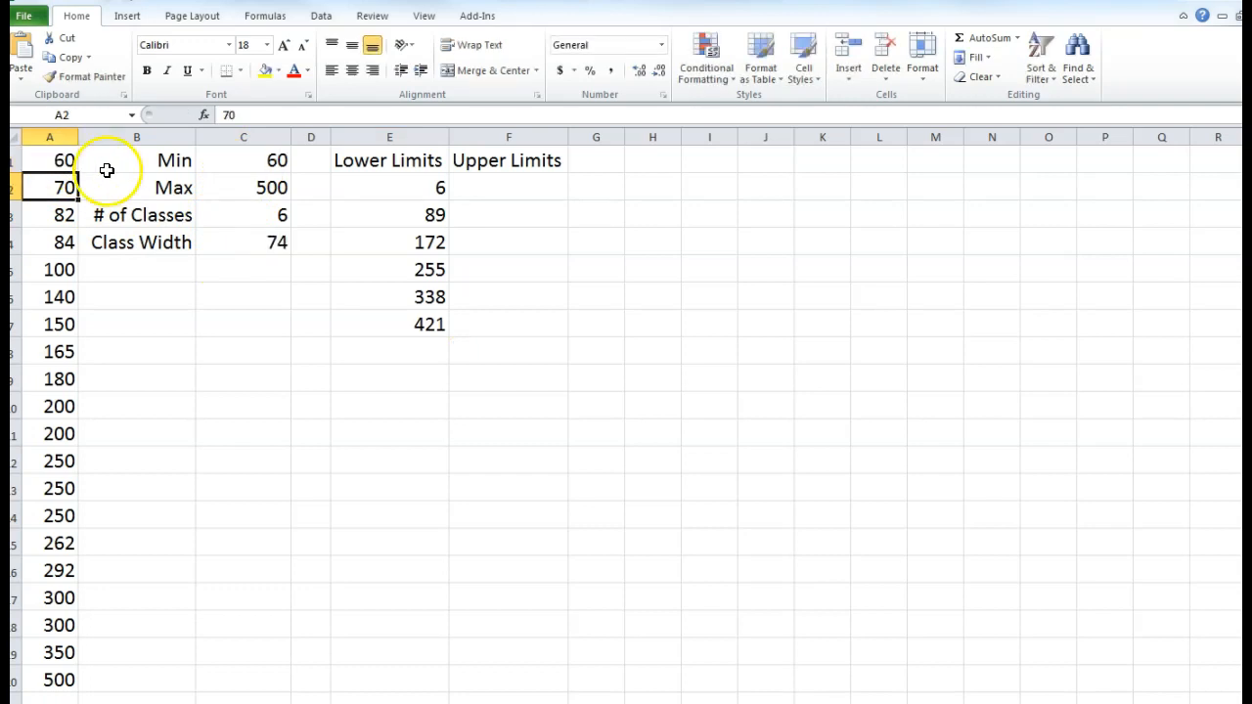
click(356, 217)
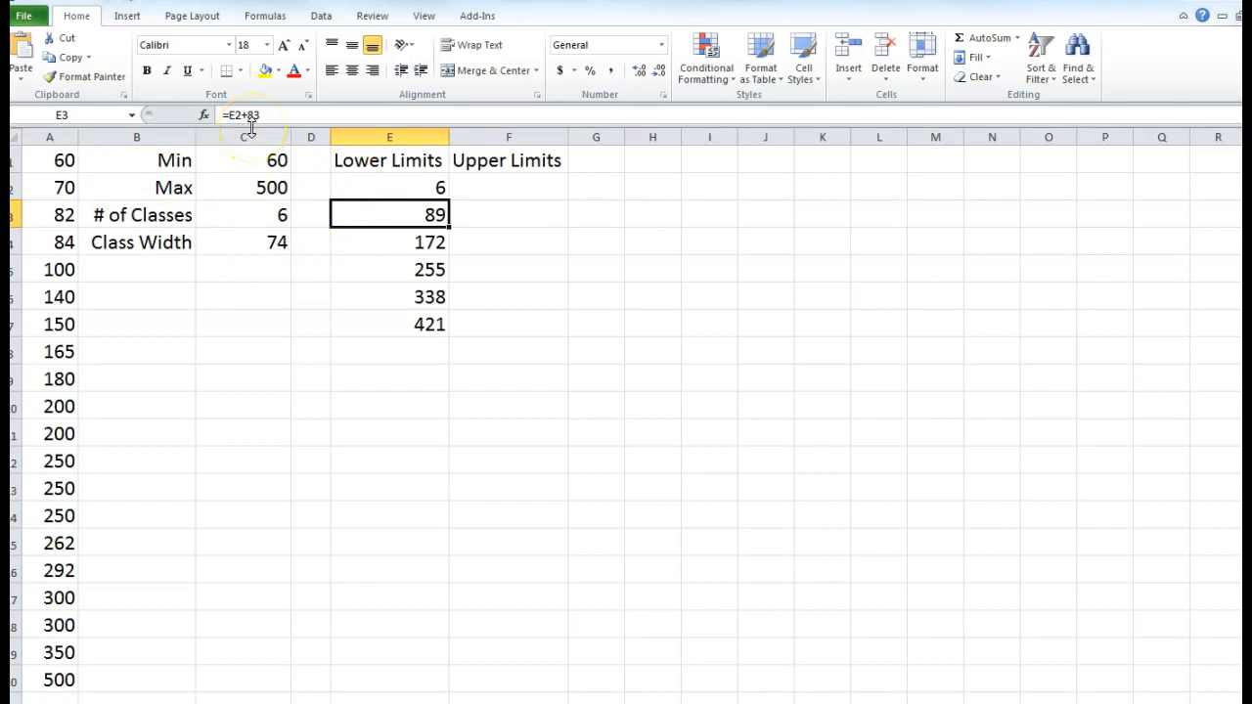
key(ctrl+z)
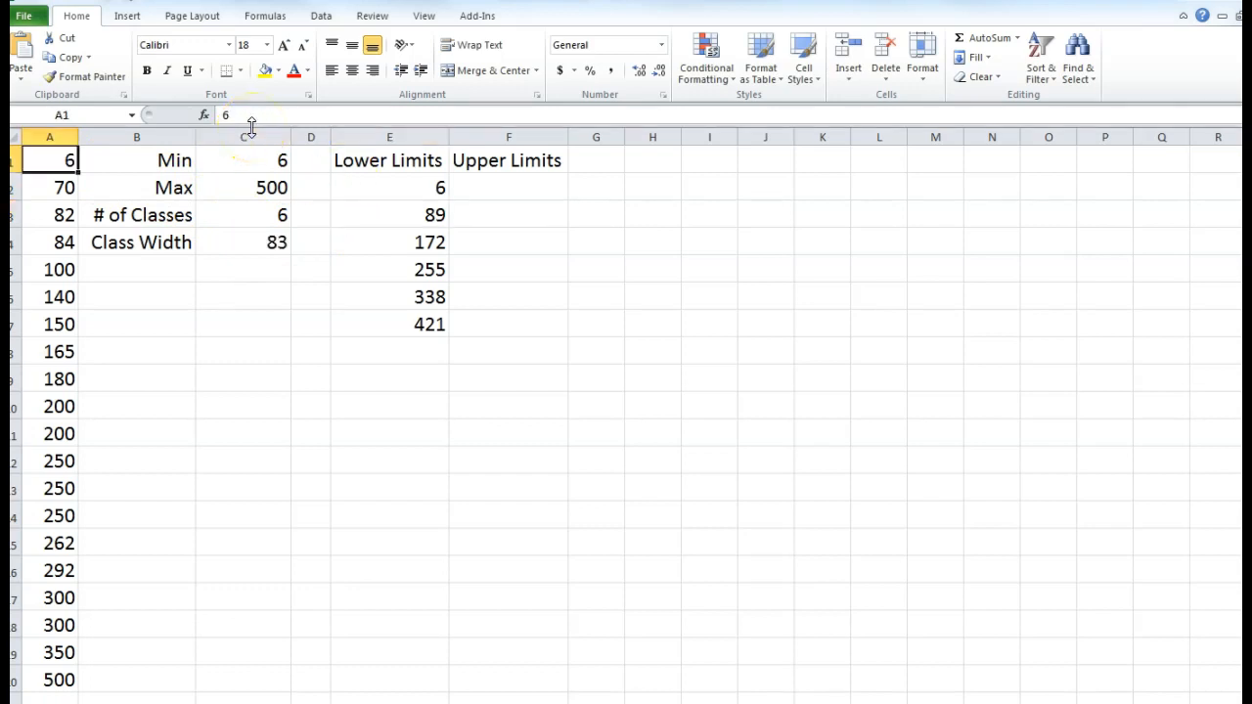
key(ctrl+z)
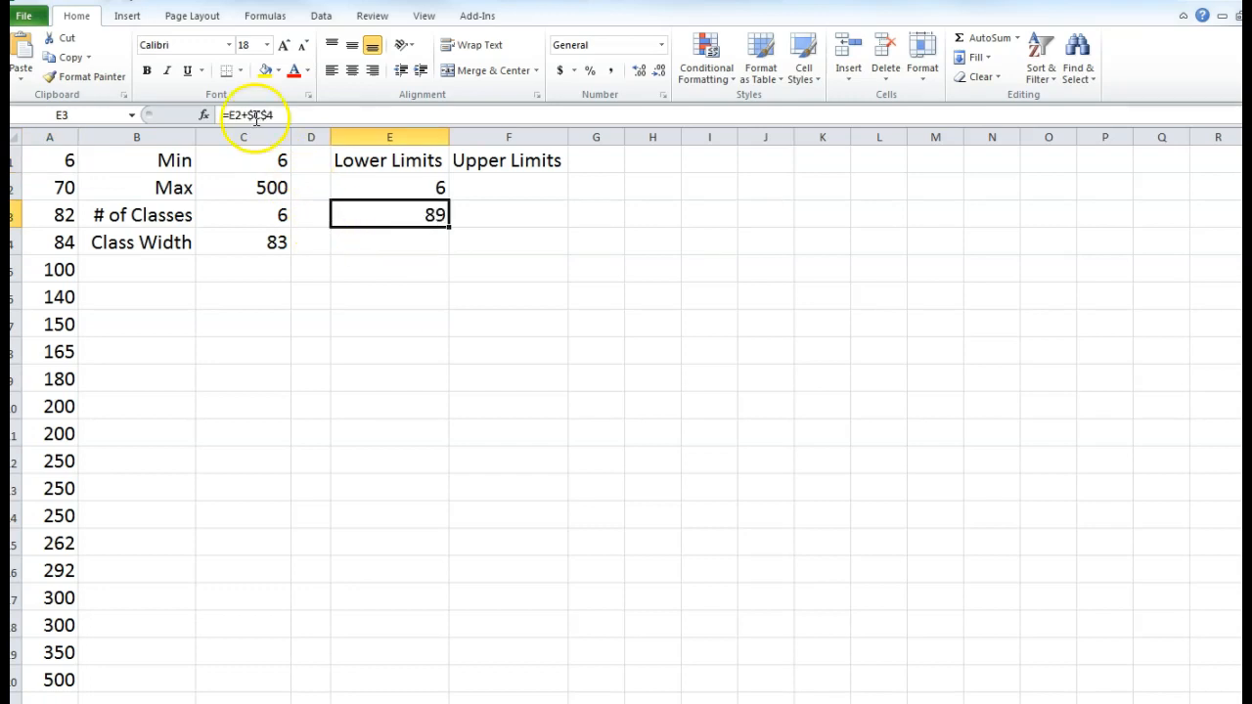
- Refill E3's formula down to E7, retest with 60 in A1, and restore 6
drag(448, 226, 450, 332)
click(373, 329)
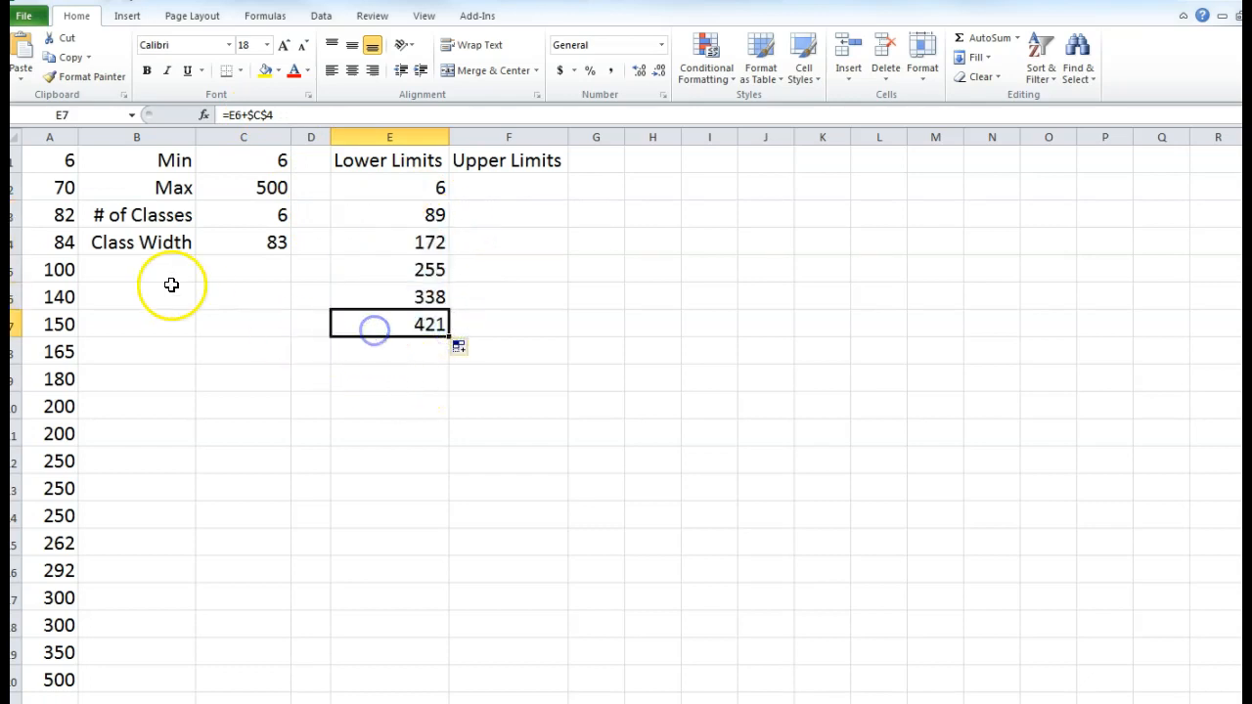
click(60, 161)
text(60)
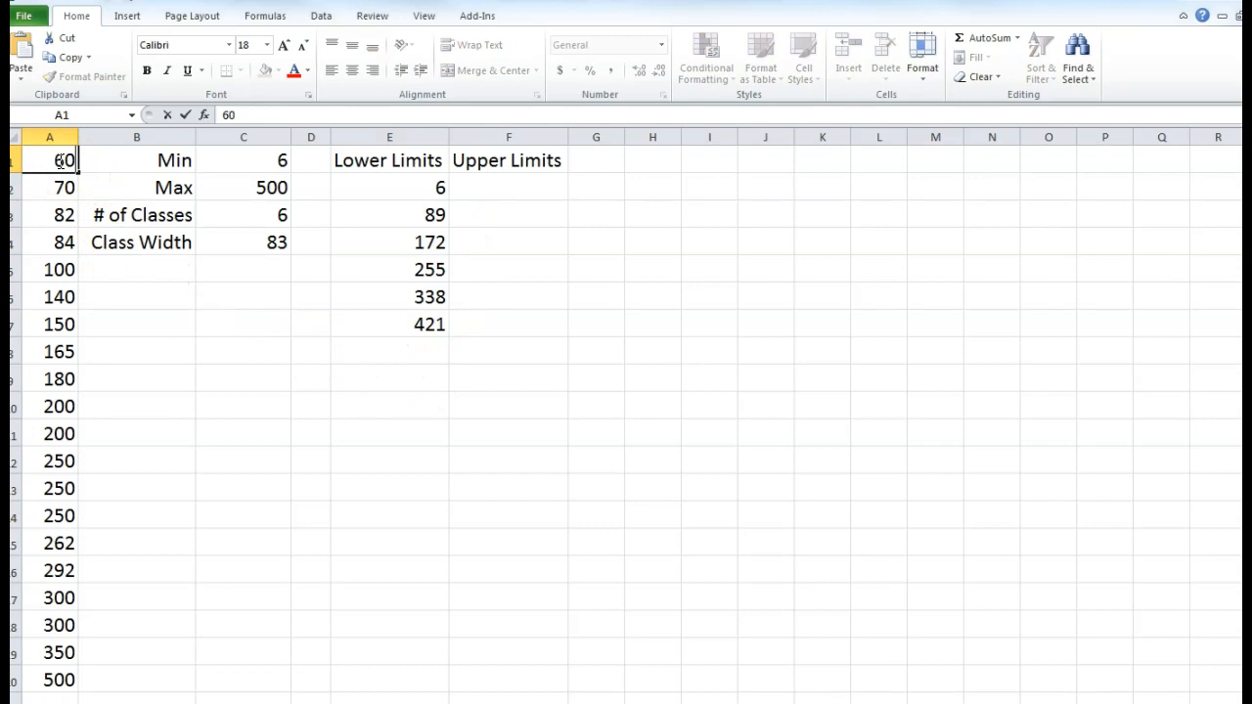
key(Return)
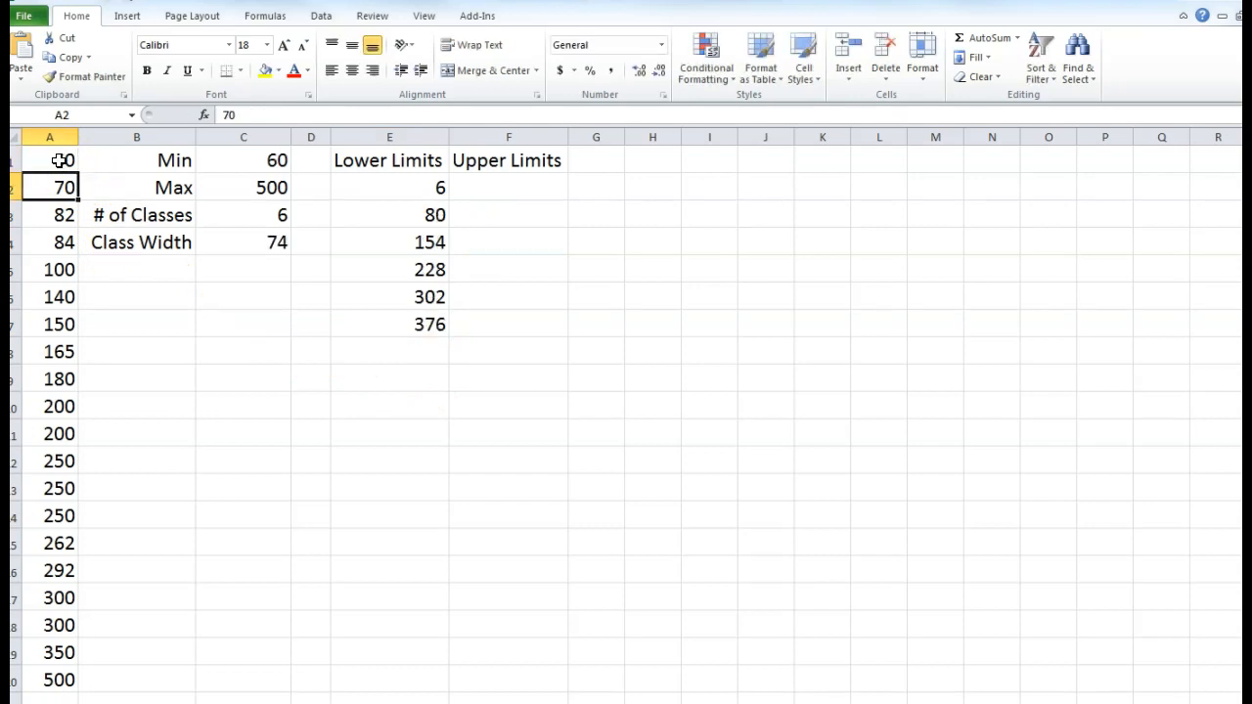
key(ctrl+z)
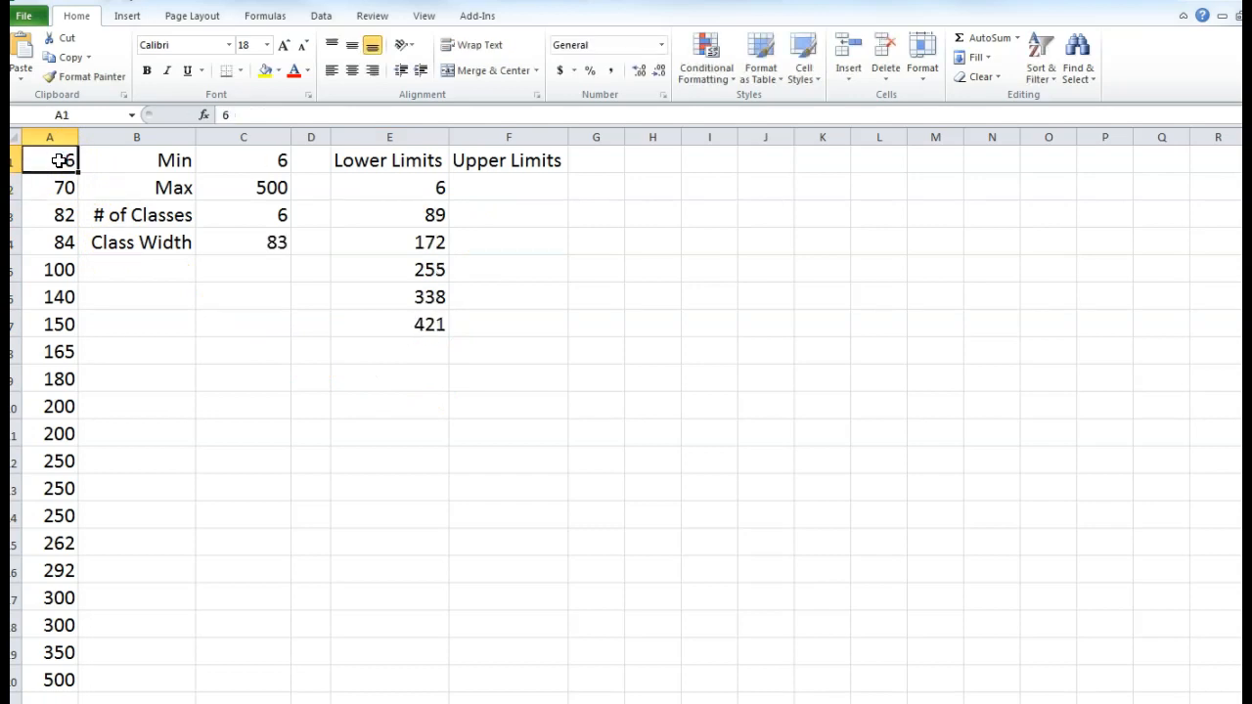
click(401, 213)
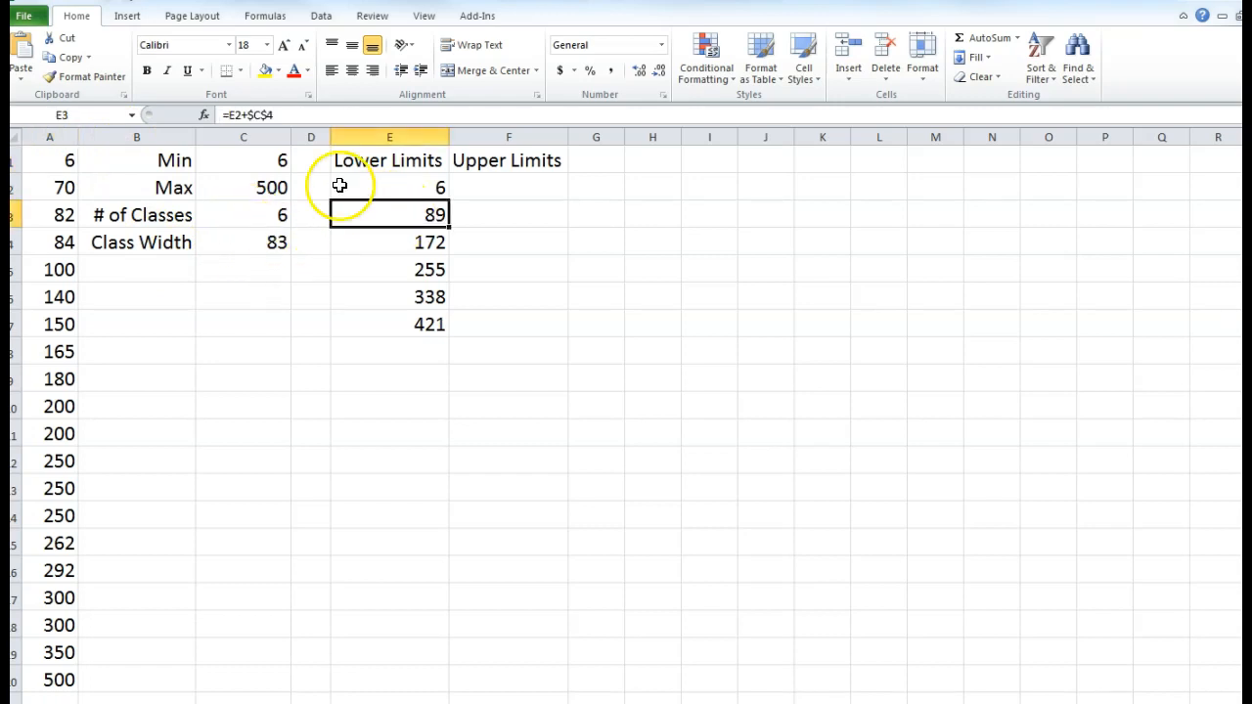
- Replace $C$4 with a fixed 83 in E3's formula and fill it down to E7
double_click(259, 115)
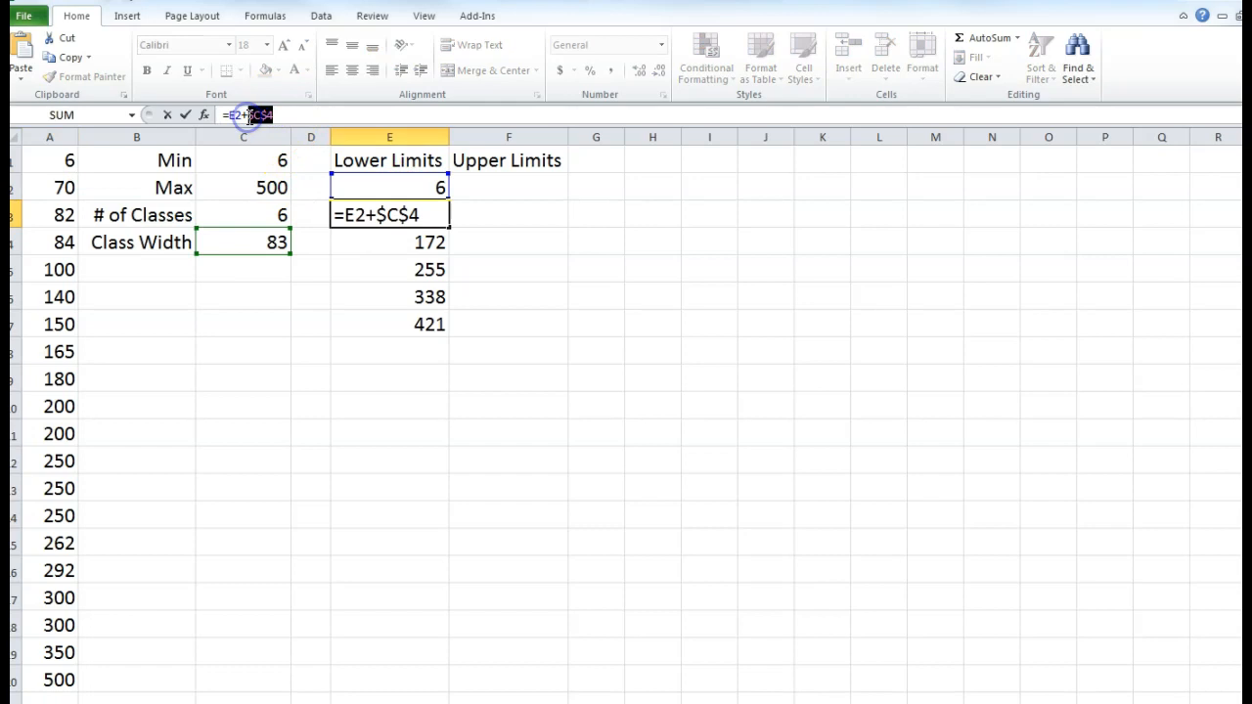
key(BackSpace)
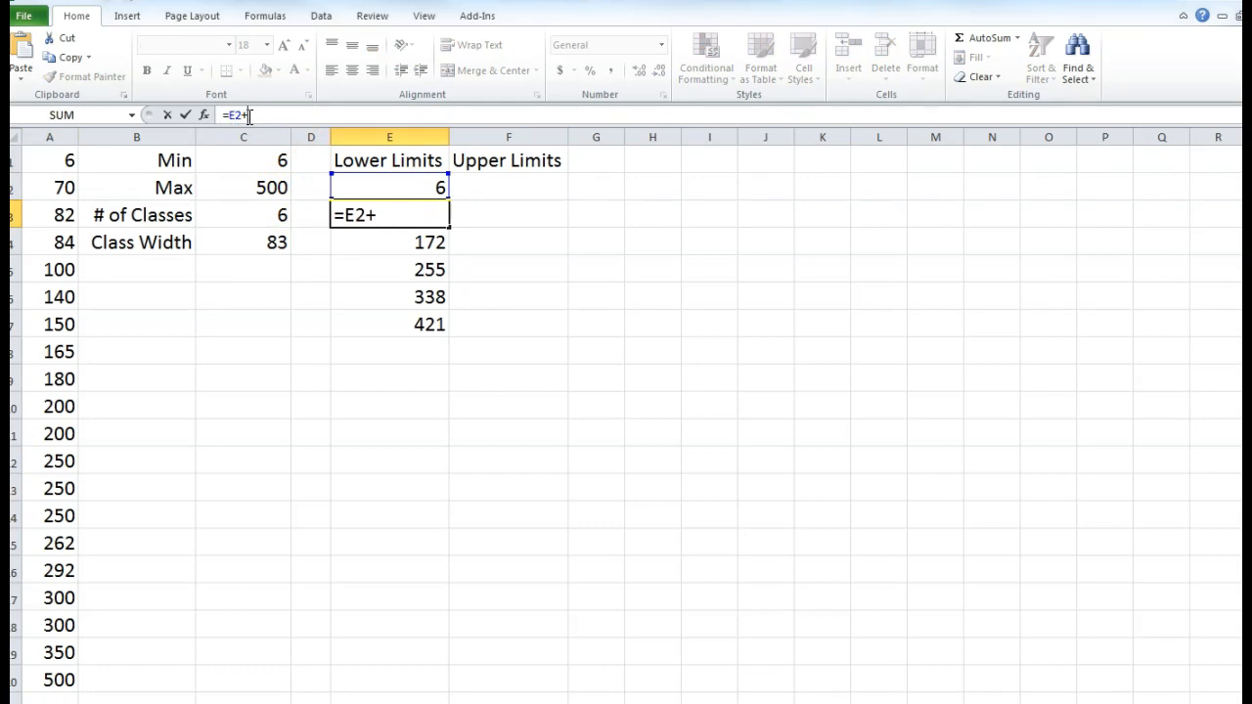
key(Return)
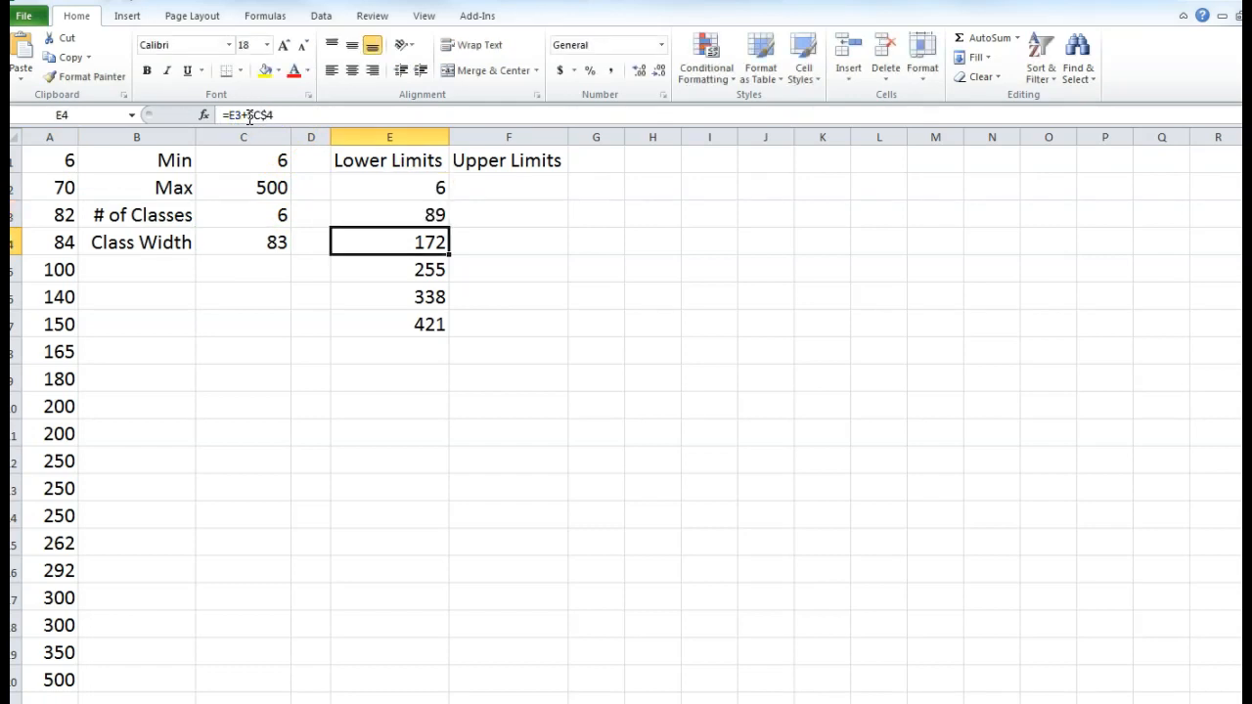
click(385, 215)
drag(450, 225, 454, 331)
click(417, 354)
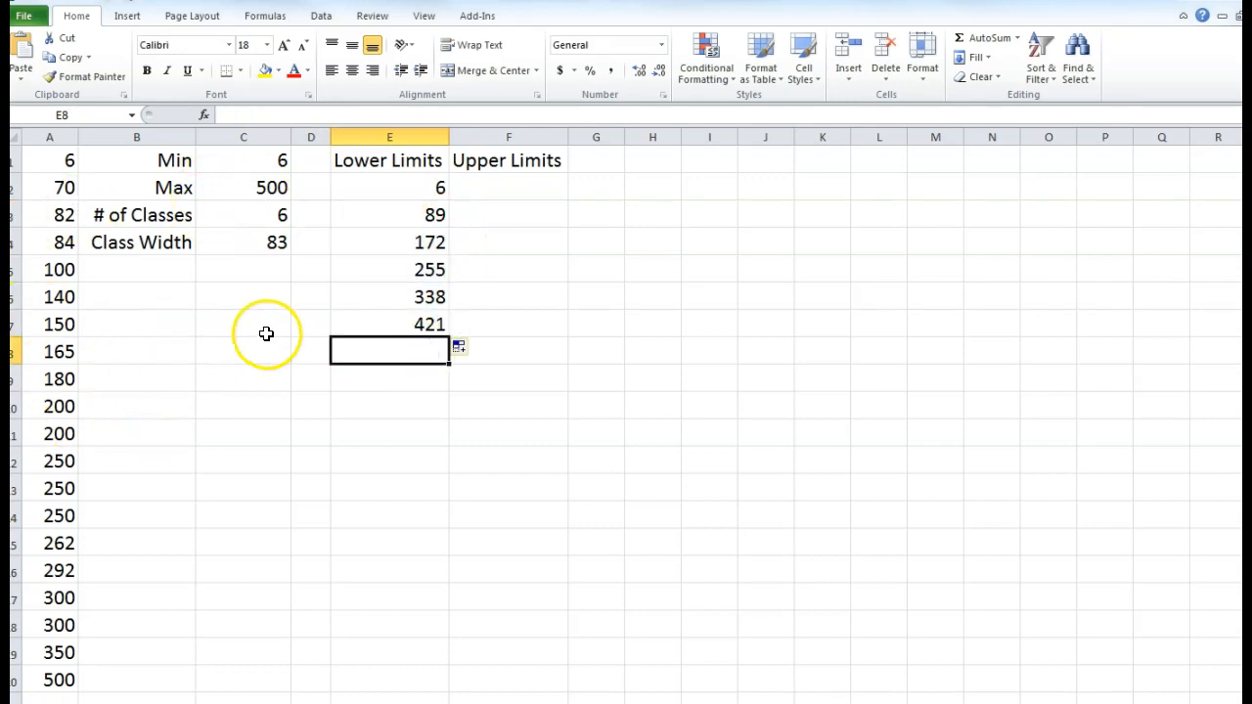
click(313, 291)
click(505, 185)
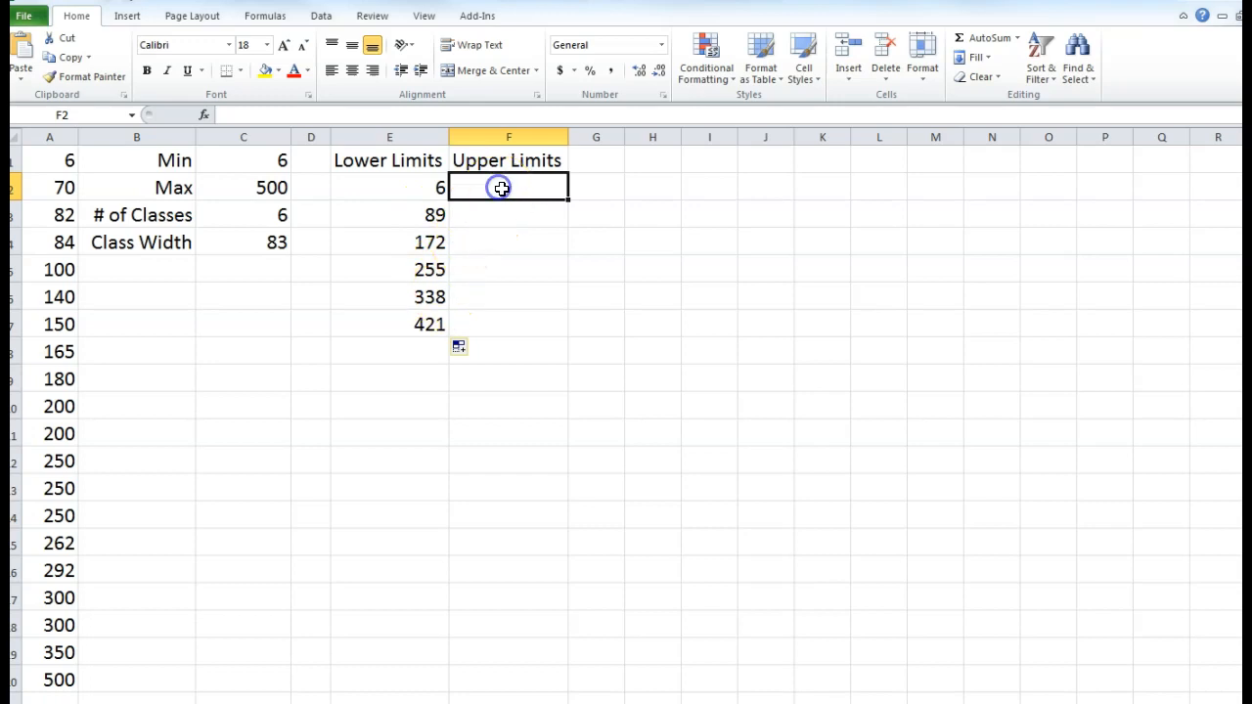
- Enter 88 in F2 as the first upper limit
text(8)
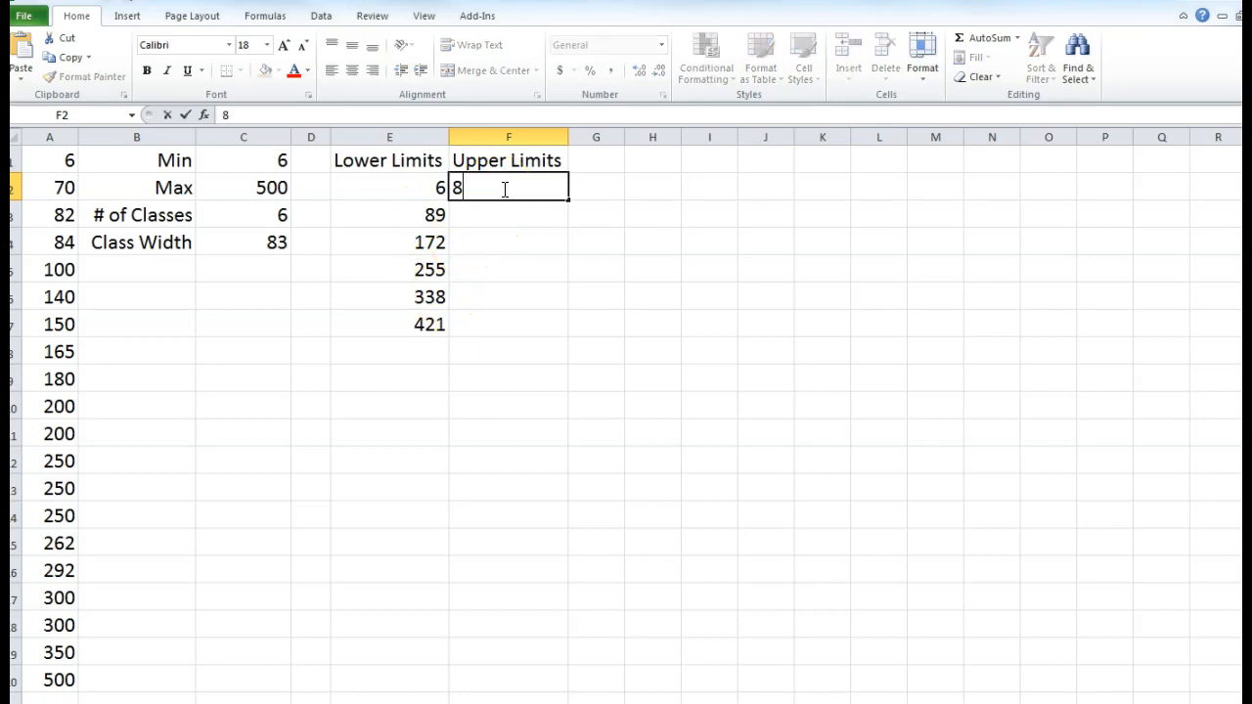
text(8)
key(Return)
click(417, 215)
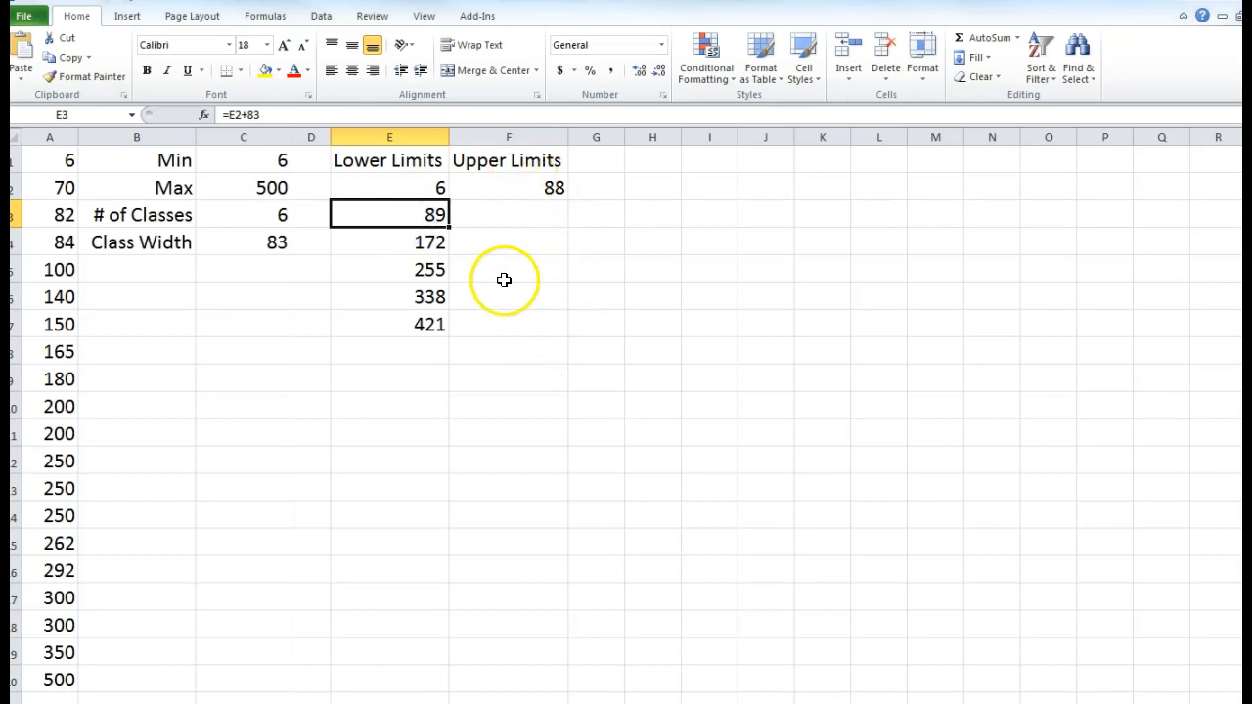
- Enter =F2+$C$4 in F3 and fill it down to F7, giving 171 through 503
click(495, 213)
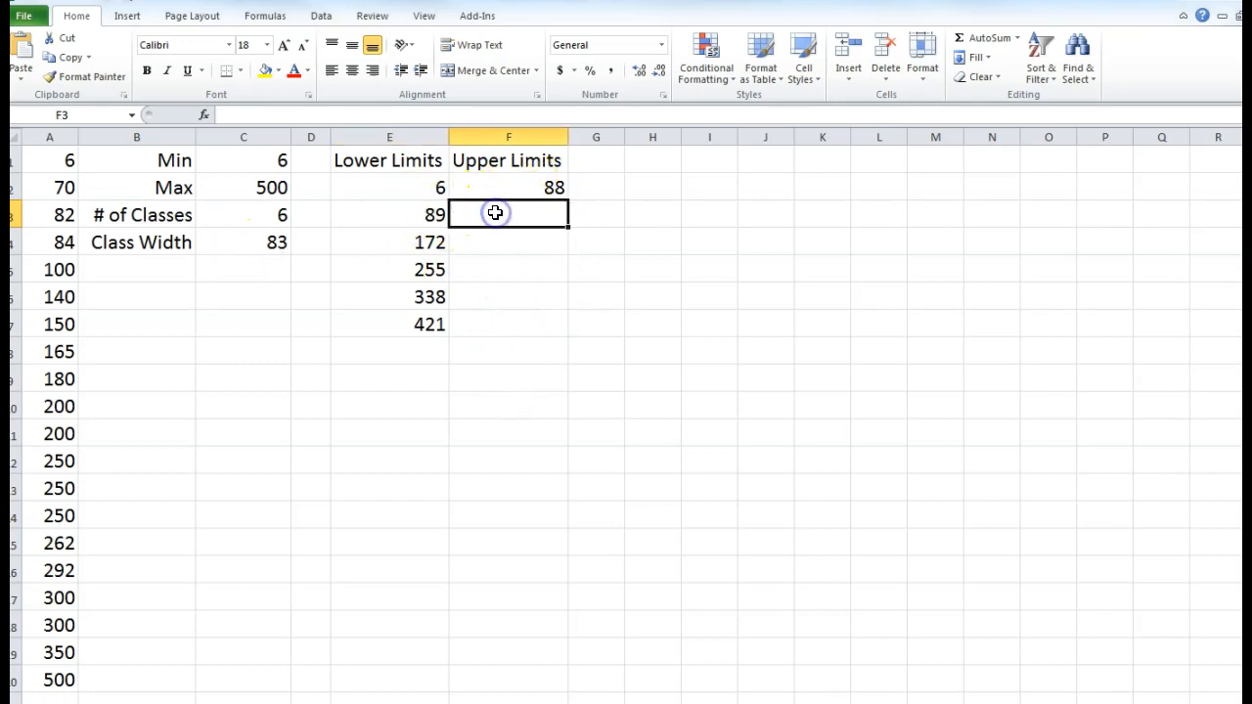
text(=)
click(520, 191)
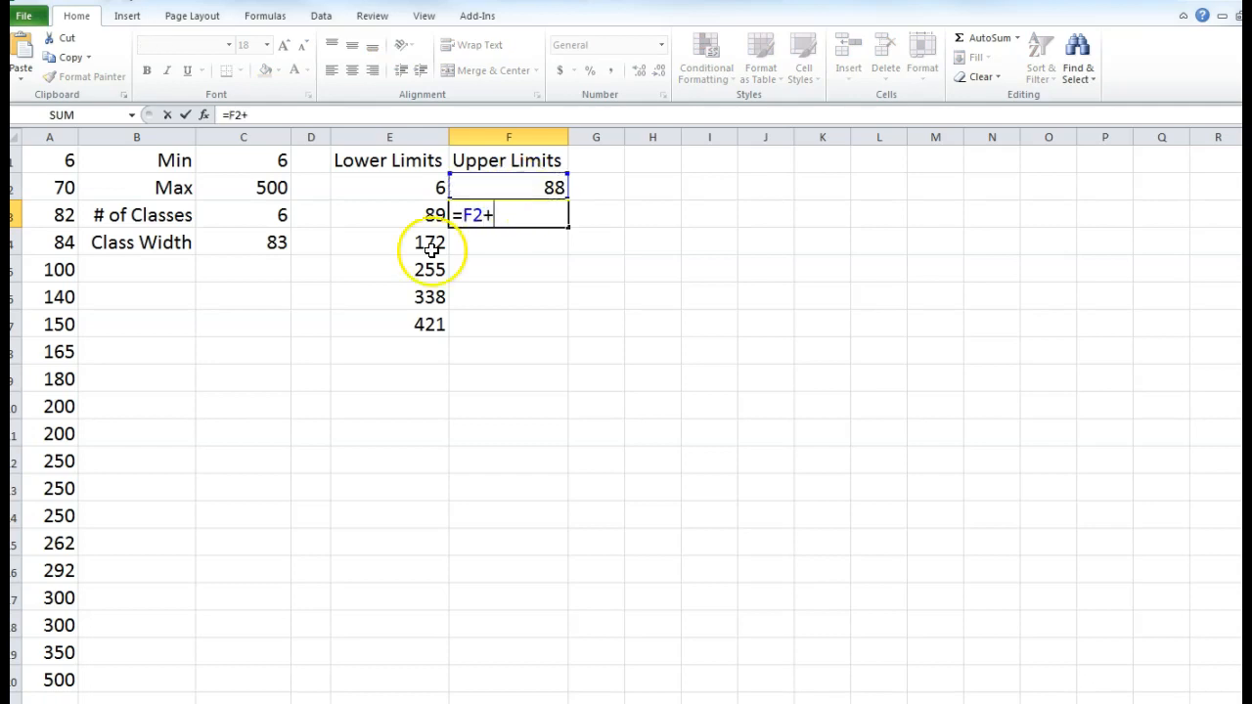
click(266, 244)
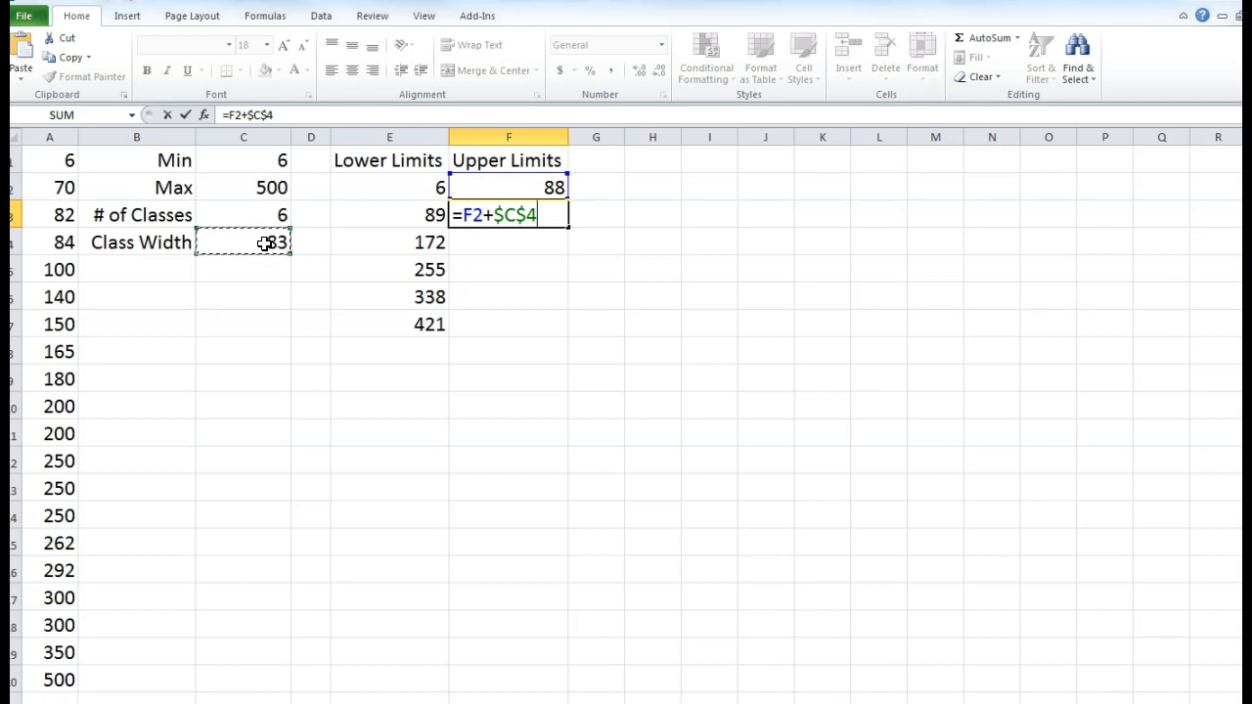
key(Return)
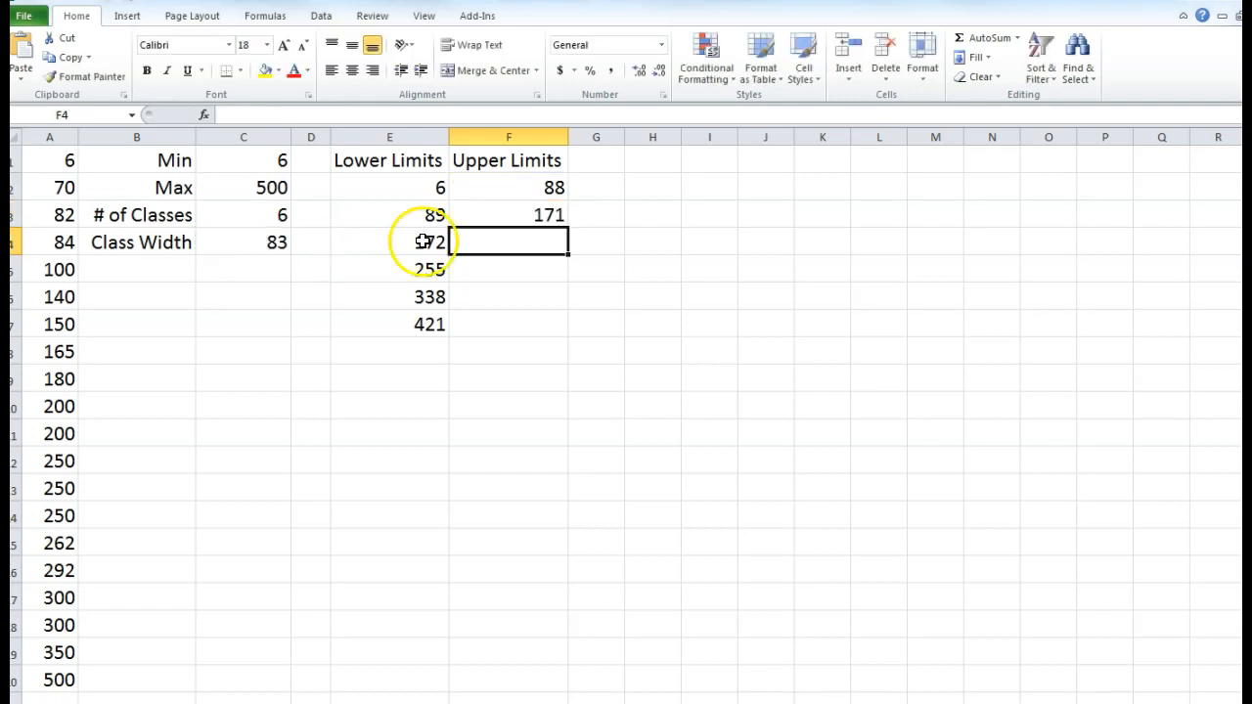
click(519, 217)
drag(567, 226, 569, 328)
click(509, 401)
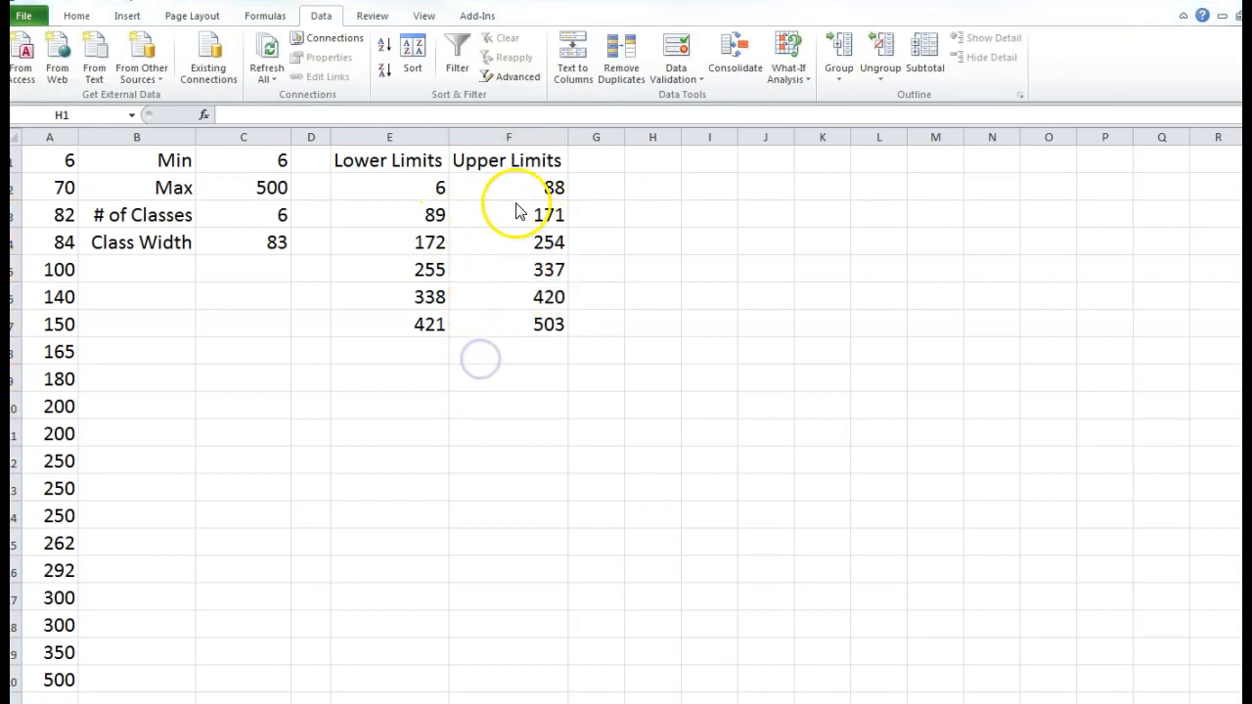
- Minimize the ribbon, check the Data tab, and go to the Book2 Info page
click(520, 184)
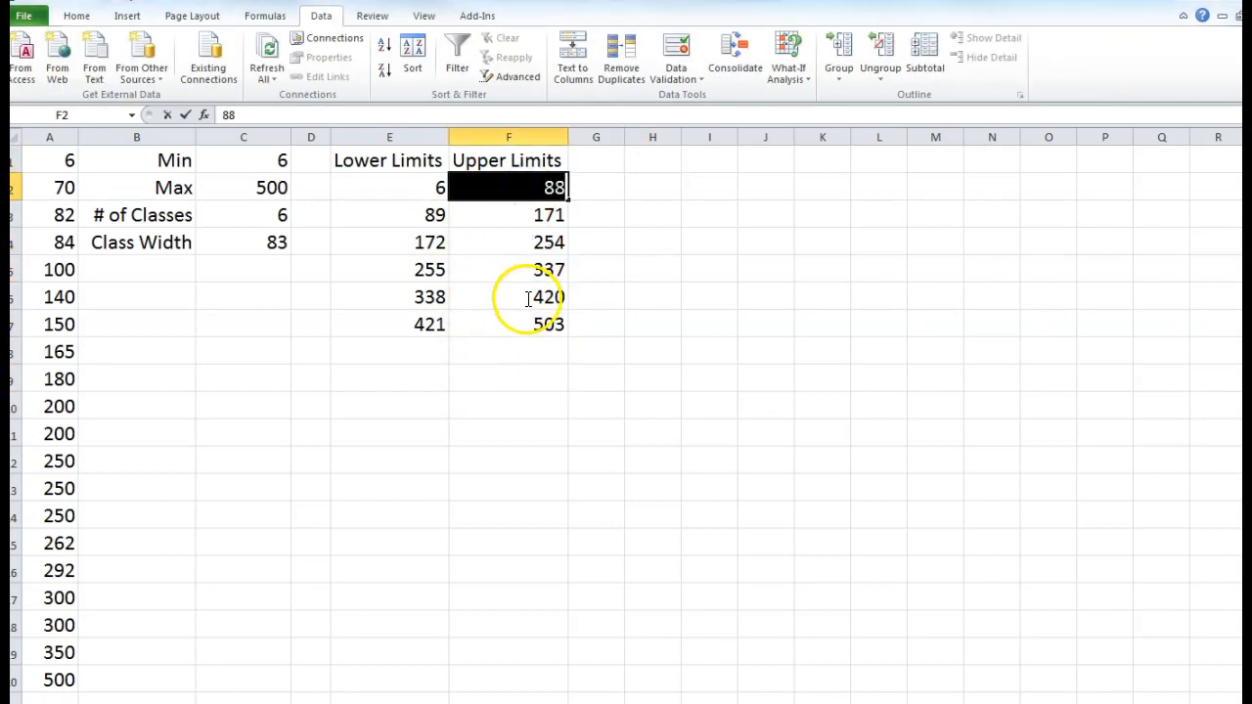
click(510, 377)
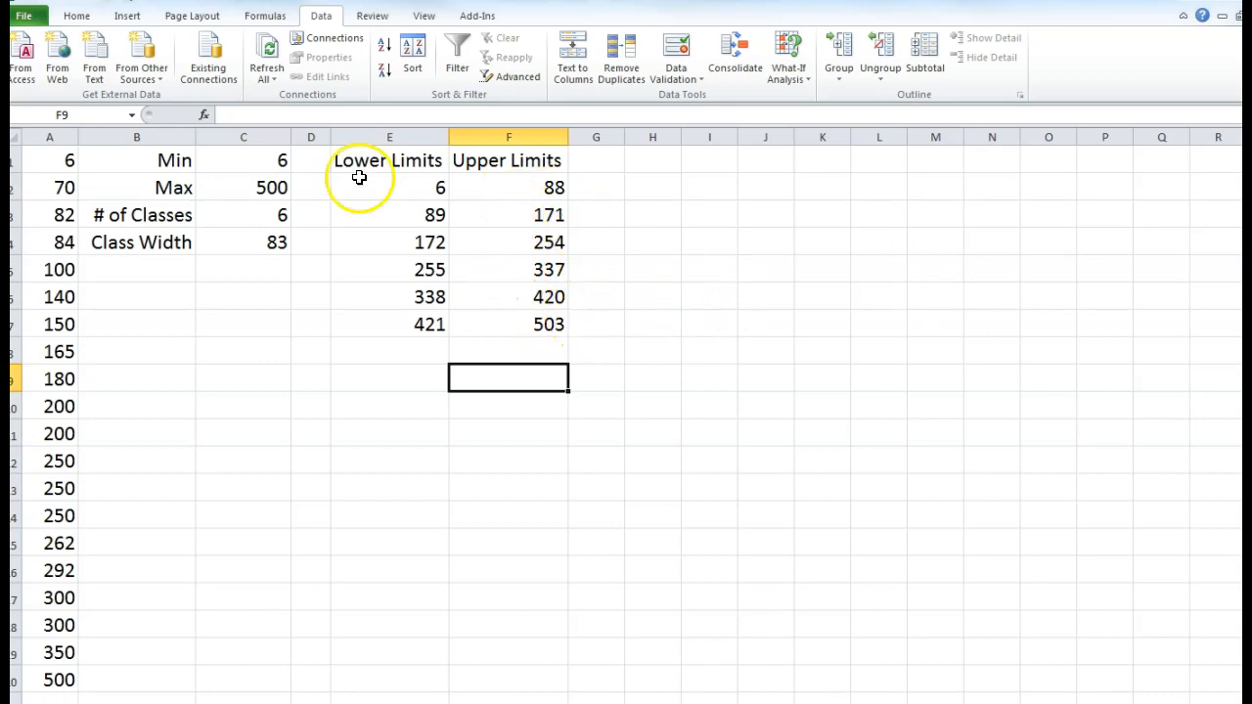
double_click(311, 16)
click(311, 16)
click(309, 17)
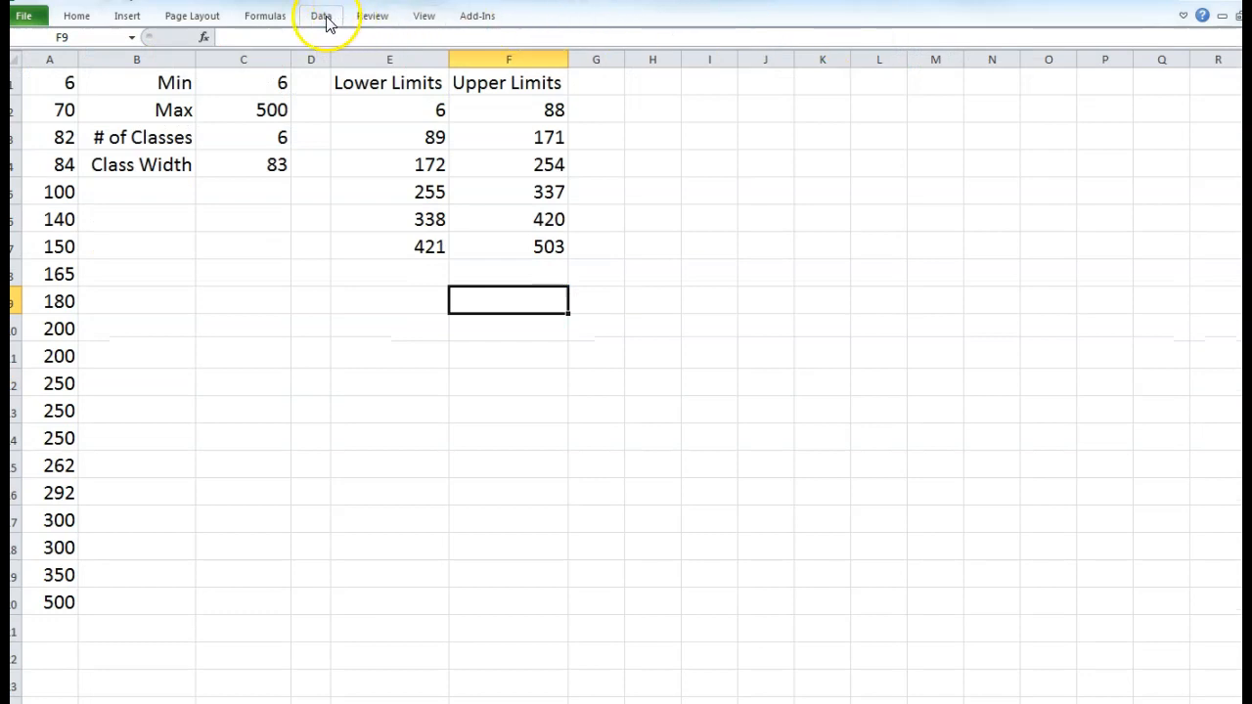
click(323, 17)
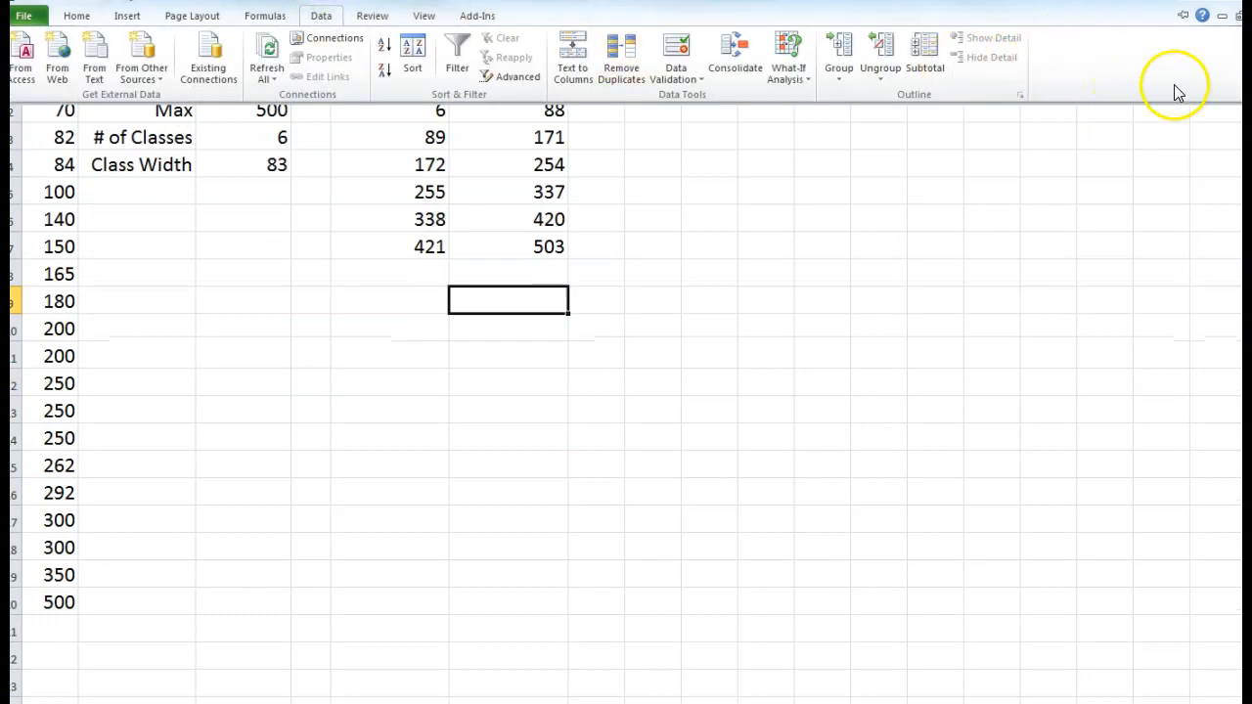
click(23, 18)
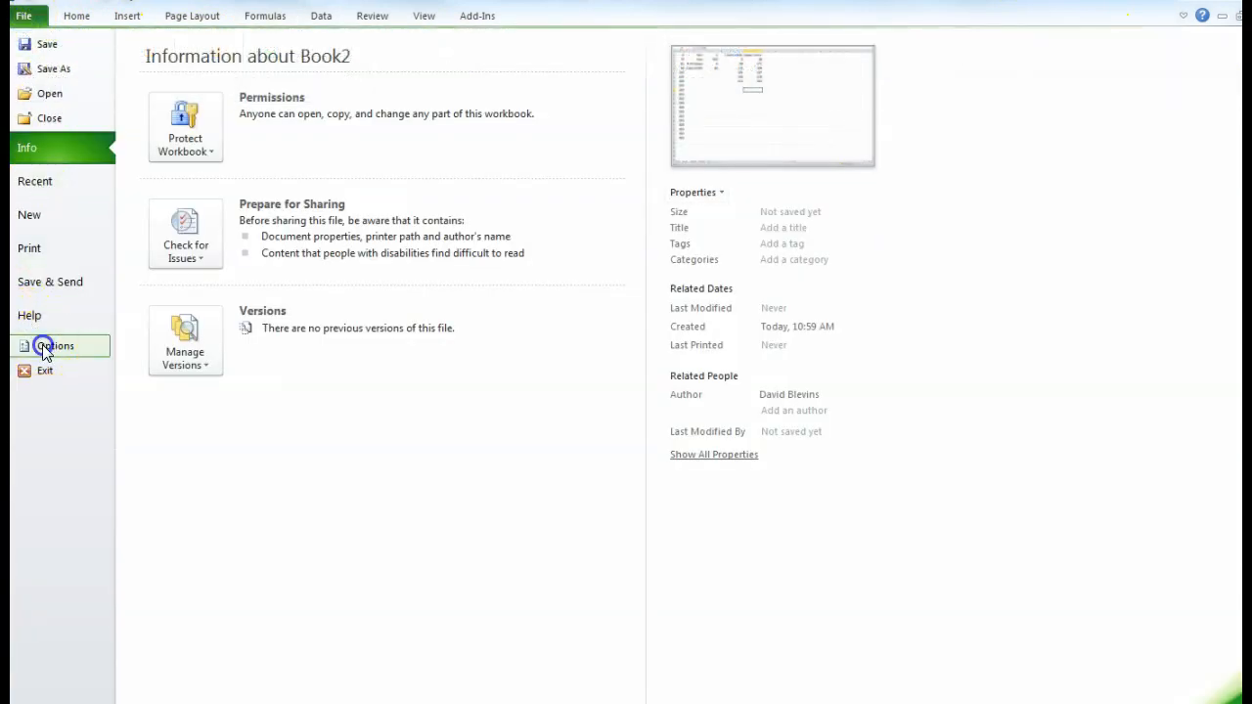
- Enable Analysis ToolPak and Analysis ToolPak - VBA under Options > Excel Add-ins
click(43, 348)
click(355, 323)
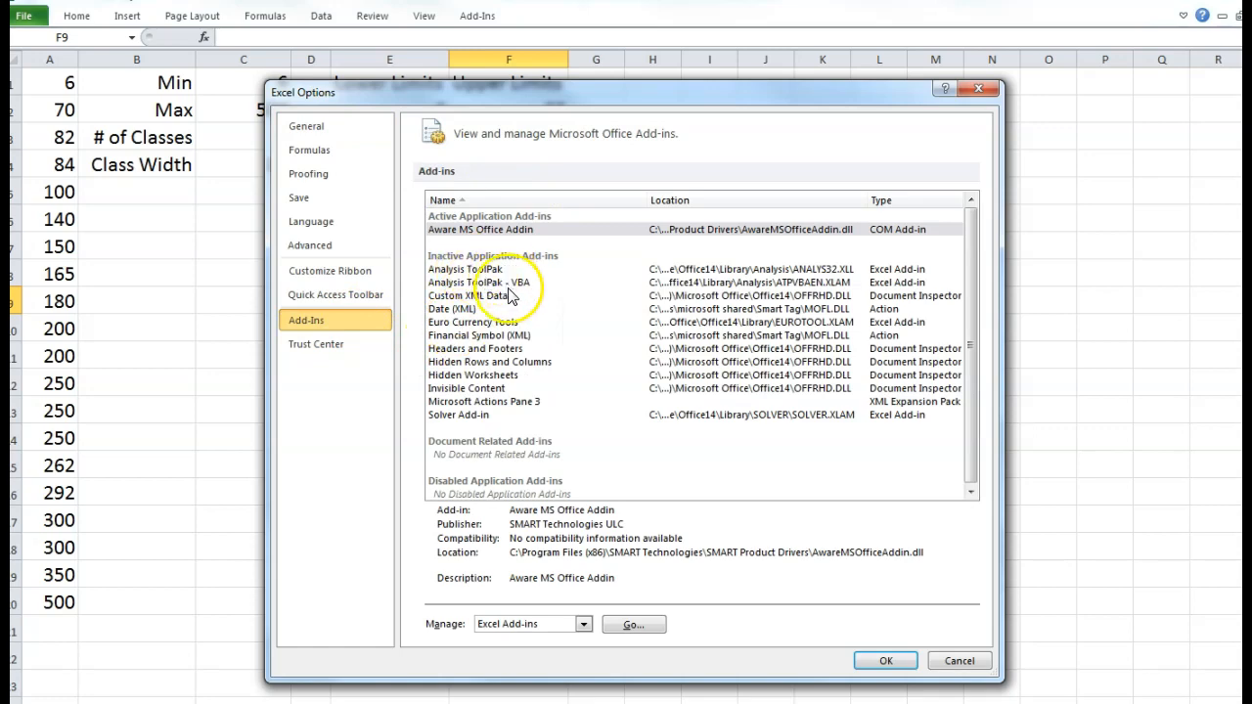
click(632, 626)
click(379, 204)
click(380, 182)
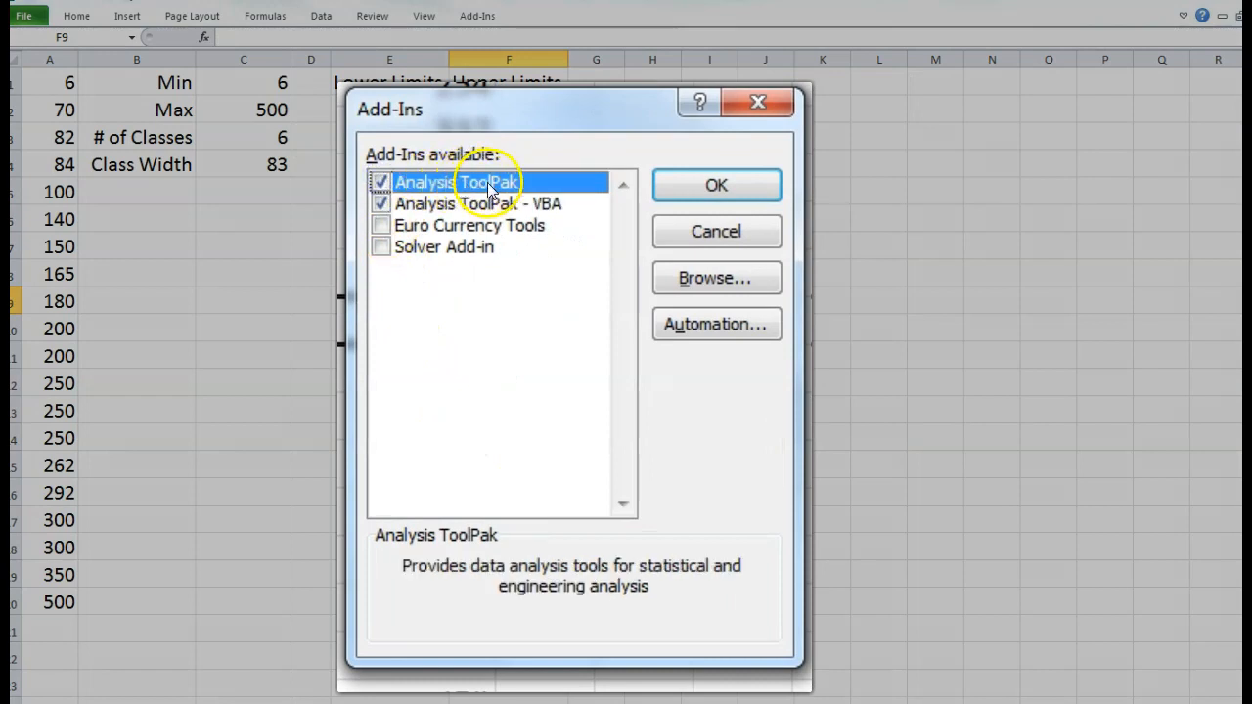
click(658, 215)
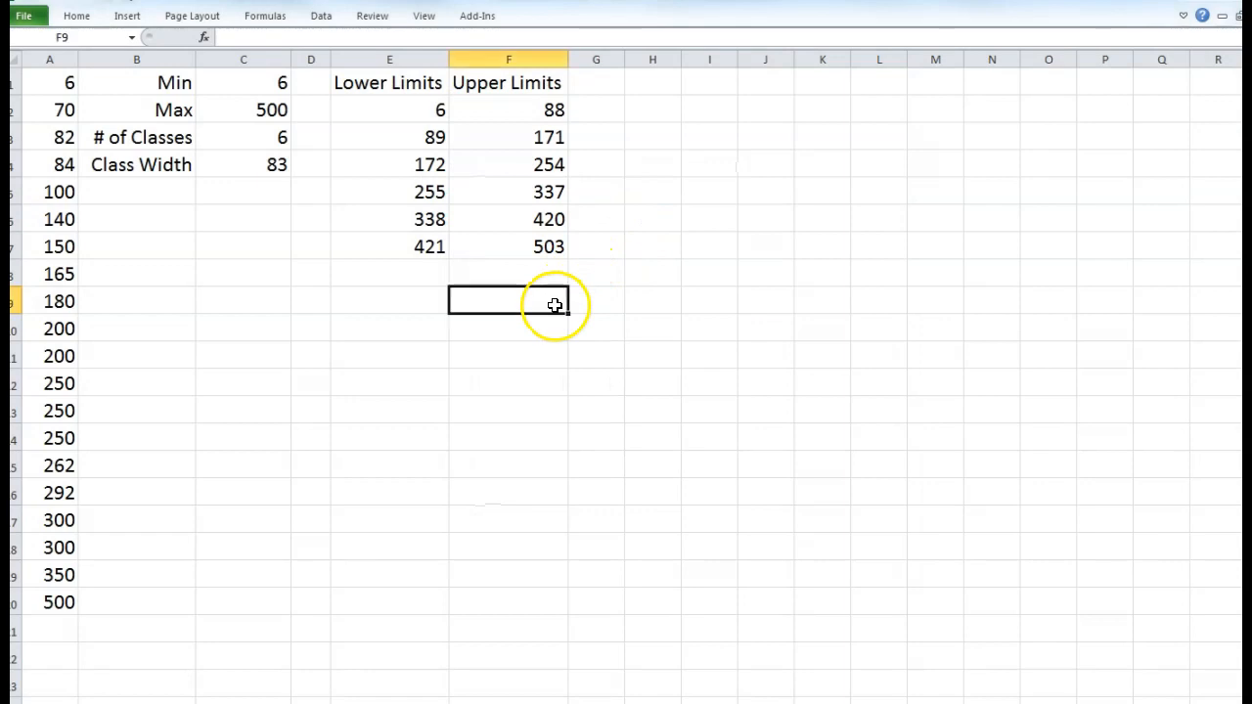
click(323, 19)
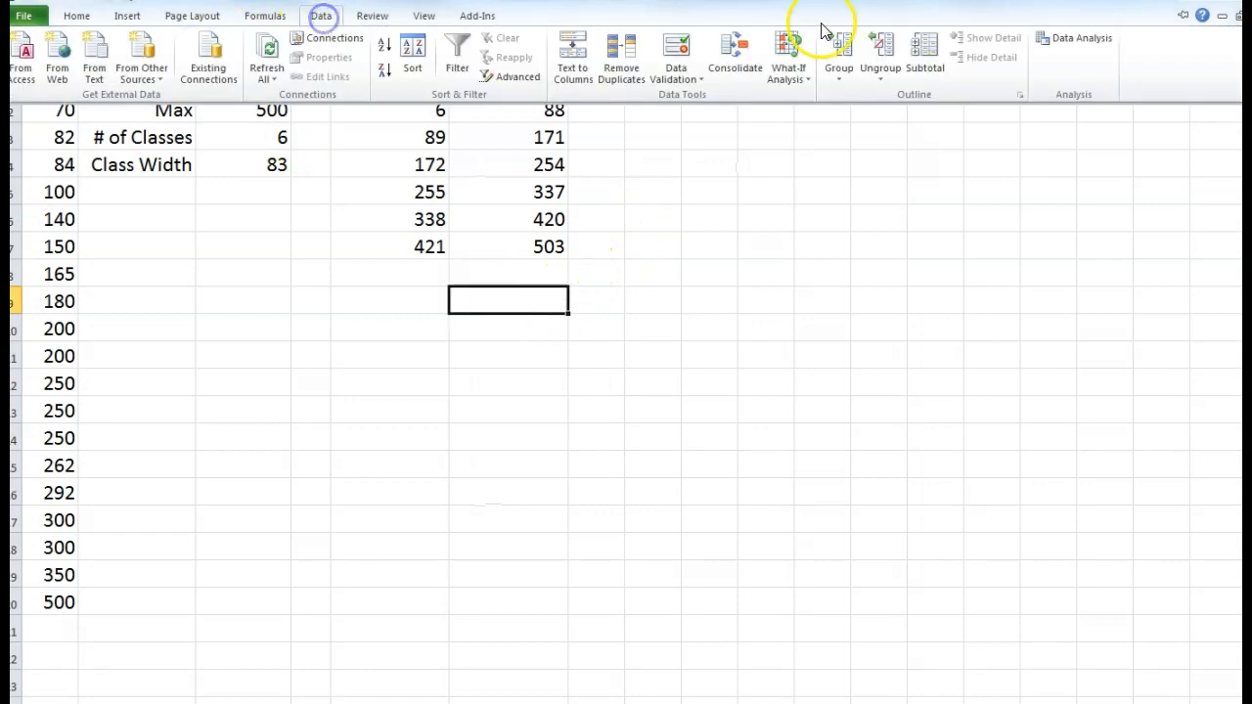
- Choose Histogram from the Data Analysis tools
click(1076, 49)
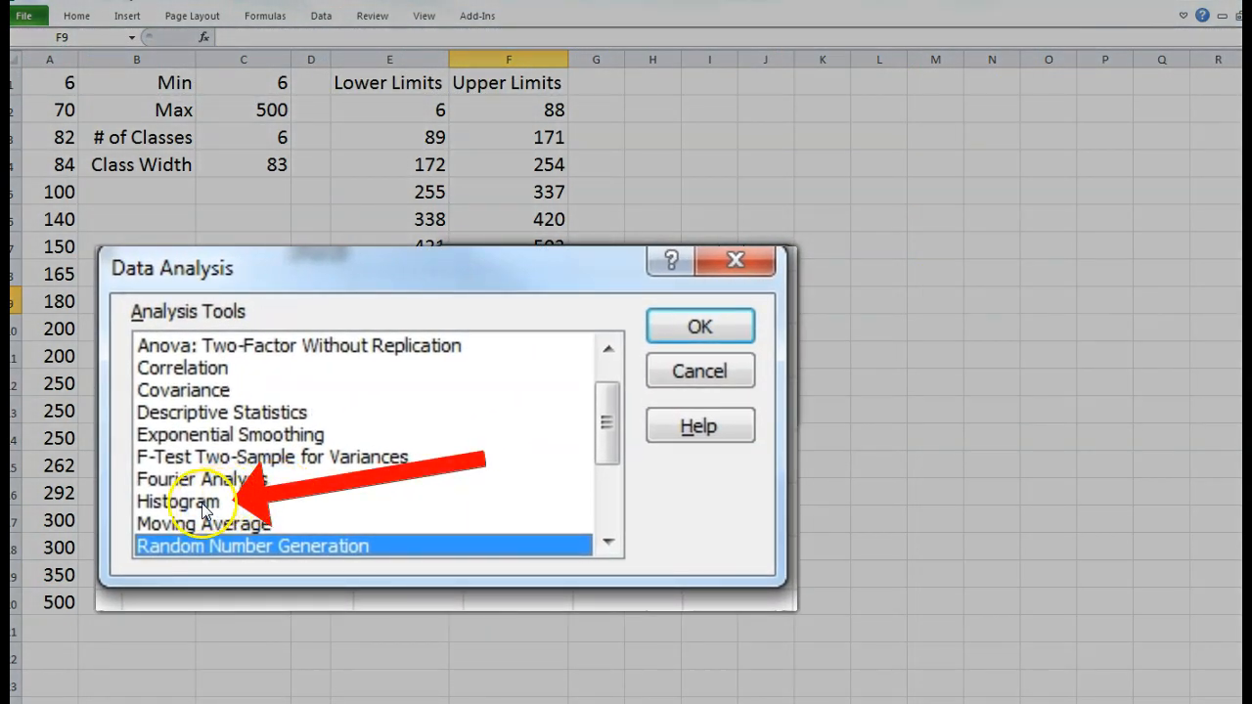
click(487, 378)
click(743, 318)
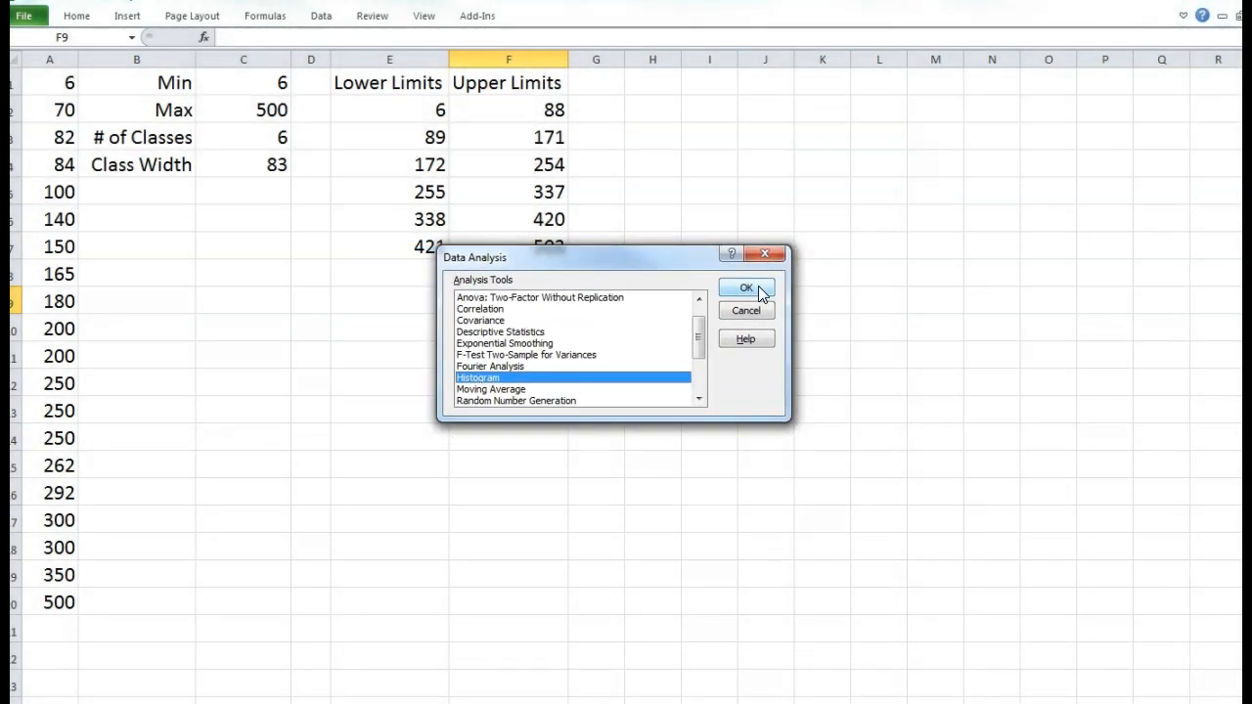
click(758, 286)
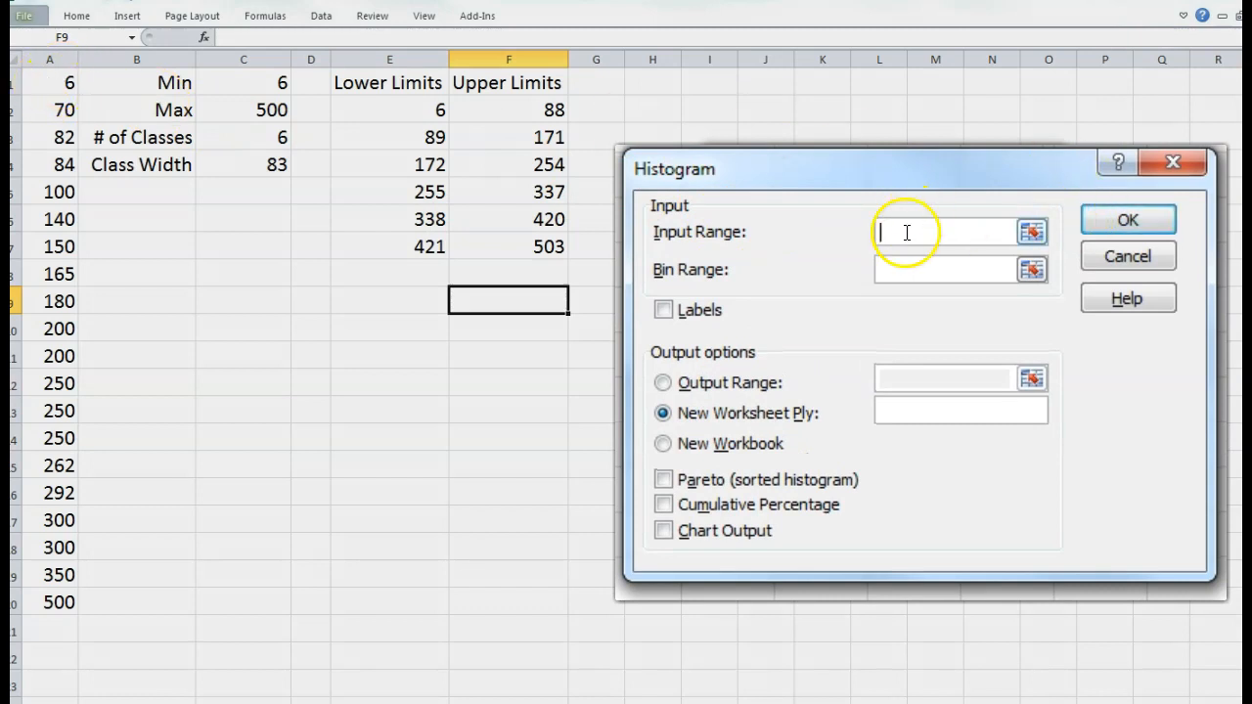
- Set Input Range A1:A20, Bin Range F2:F7, and choose the Output Range option
drag(56, 85, 54, 596)
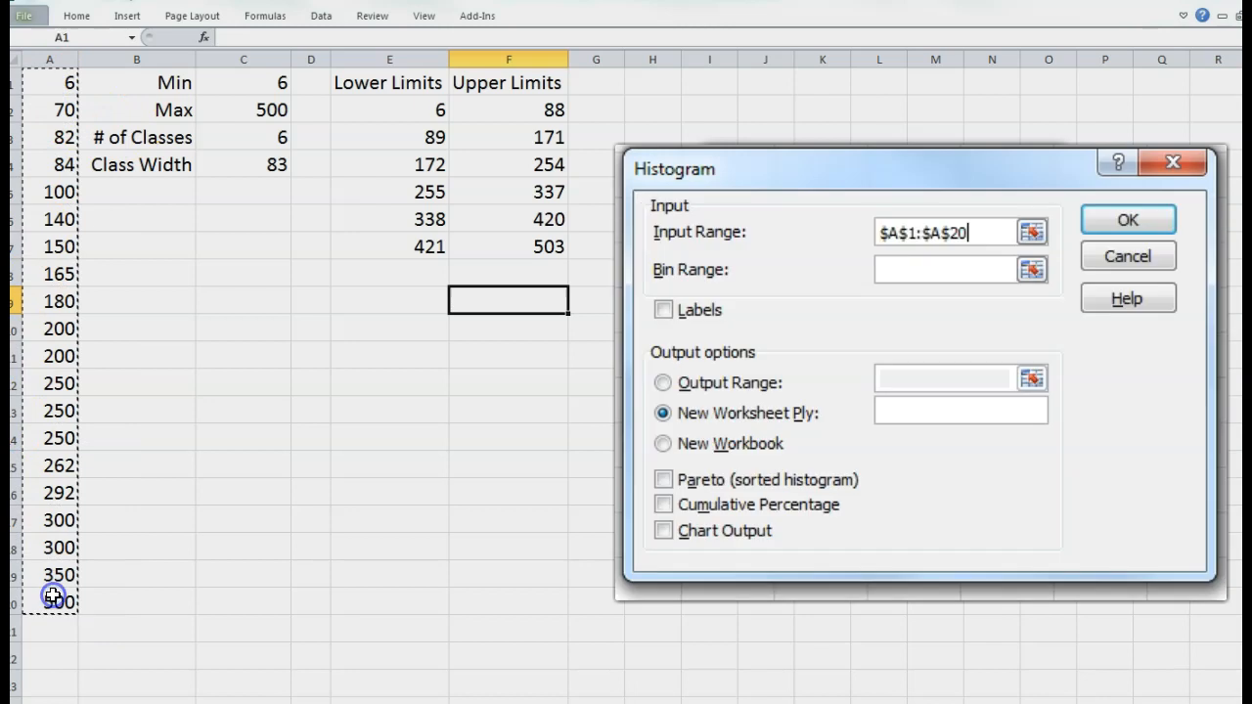
click(941, 269)
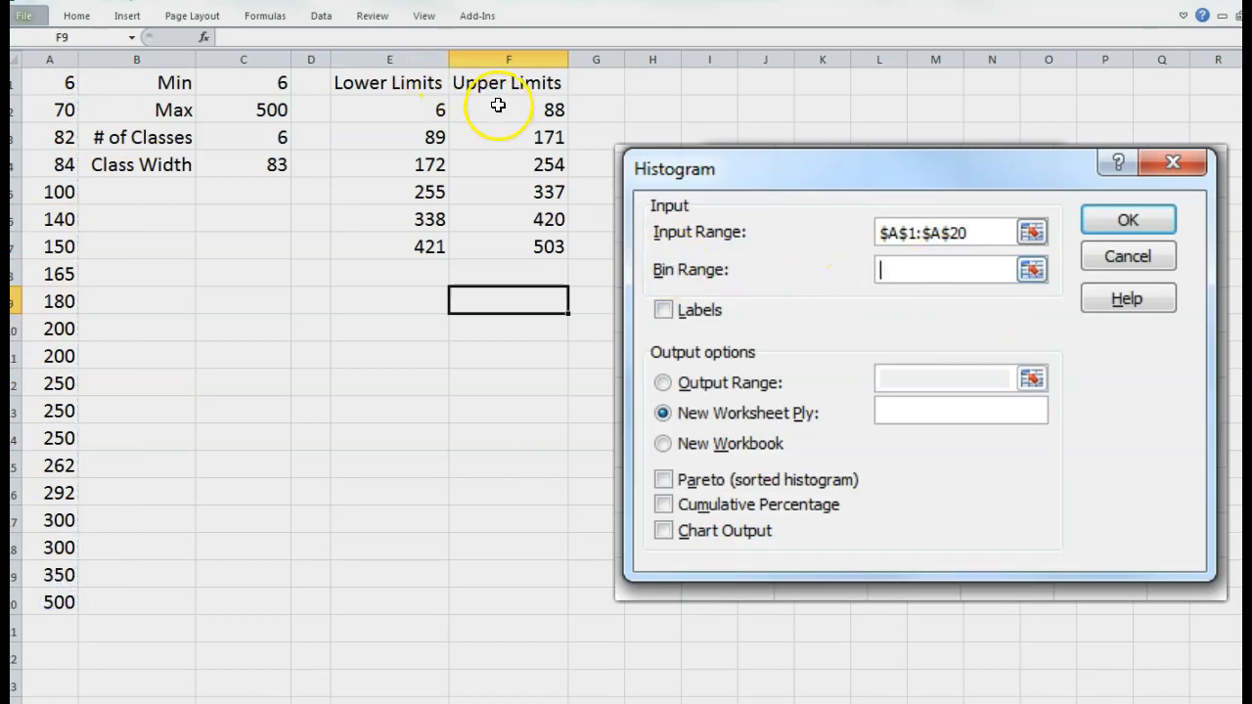
drag(499, 109, 509, 240)
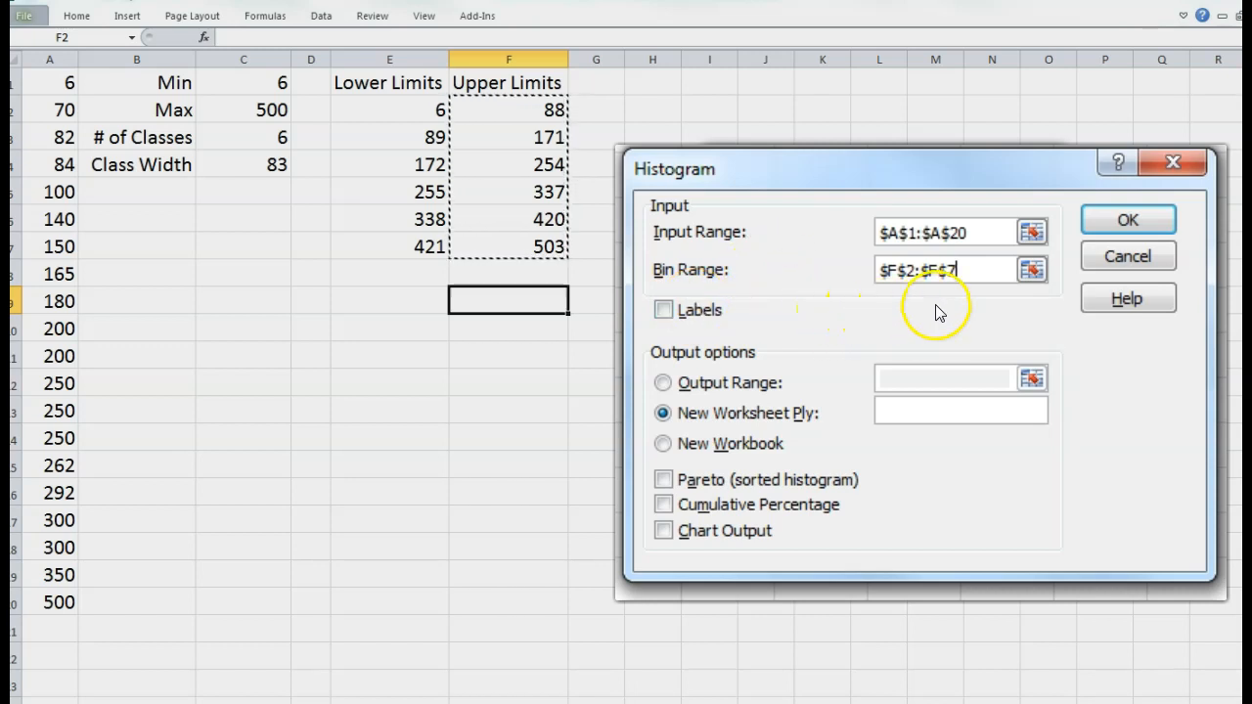
click(664, 386)
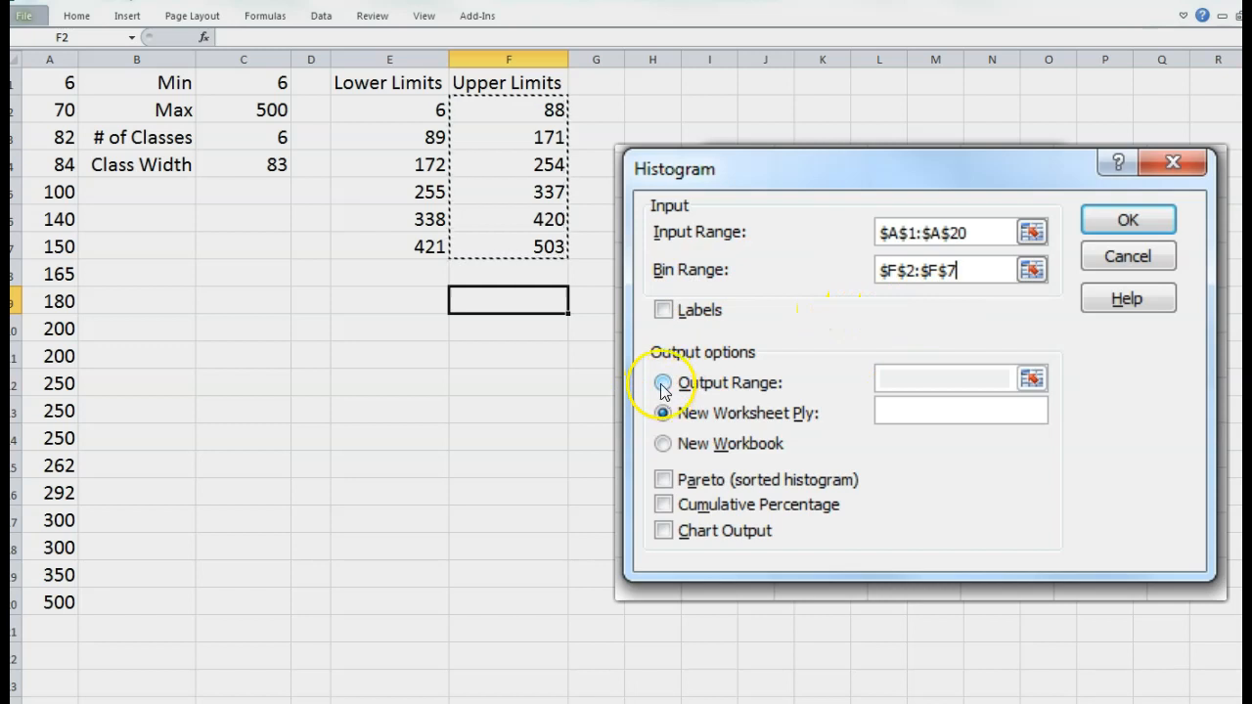
click(889, 382)
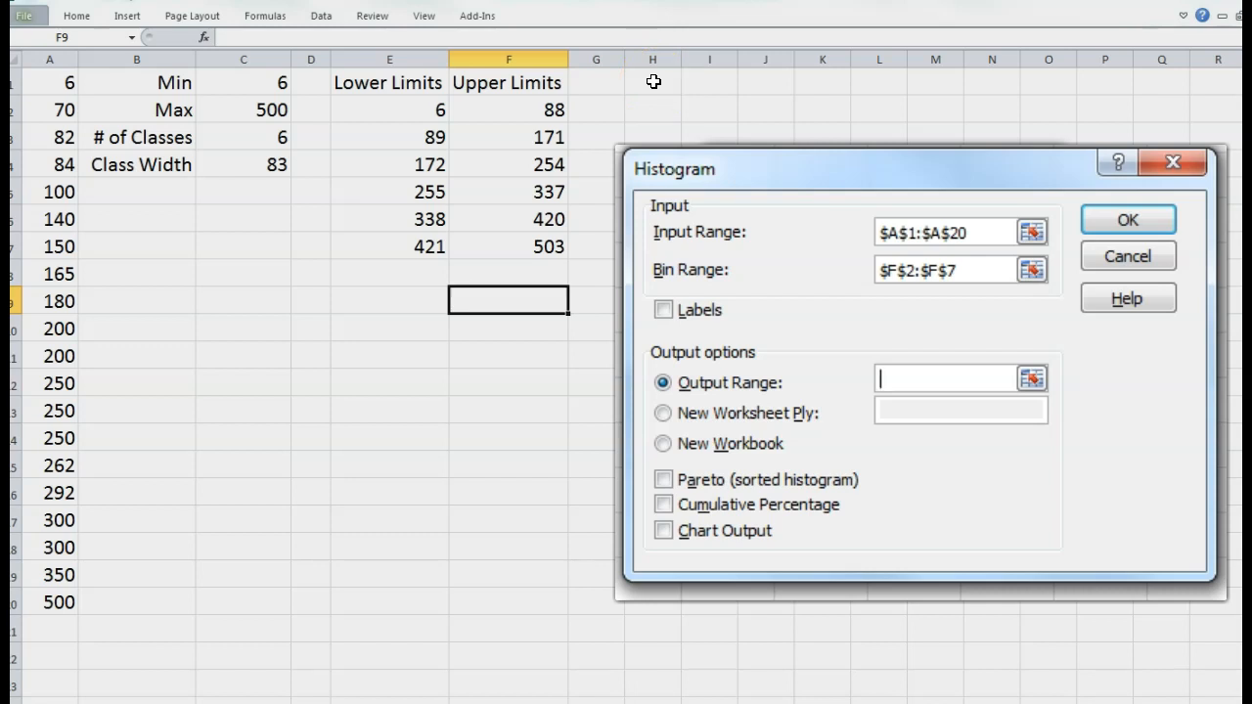
- Generate the Bin/Frequency table with output at H1 and widen column I
click(653, 82)
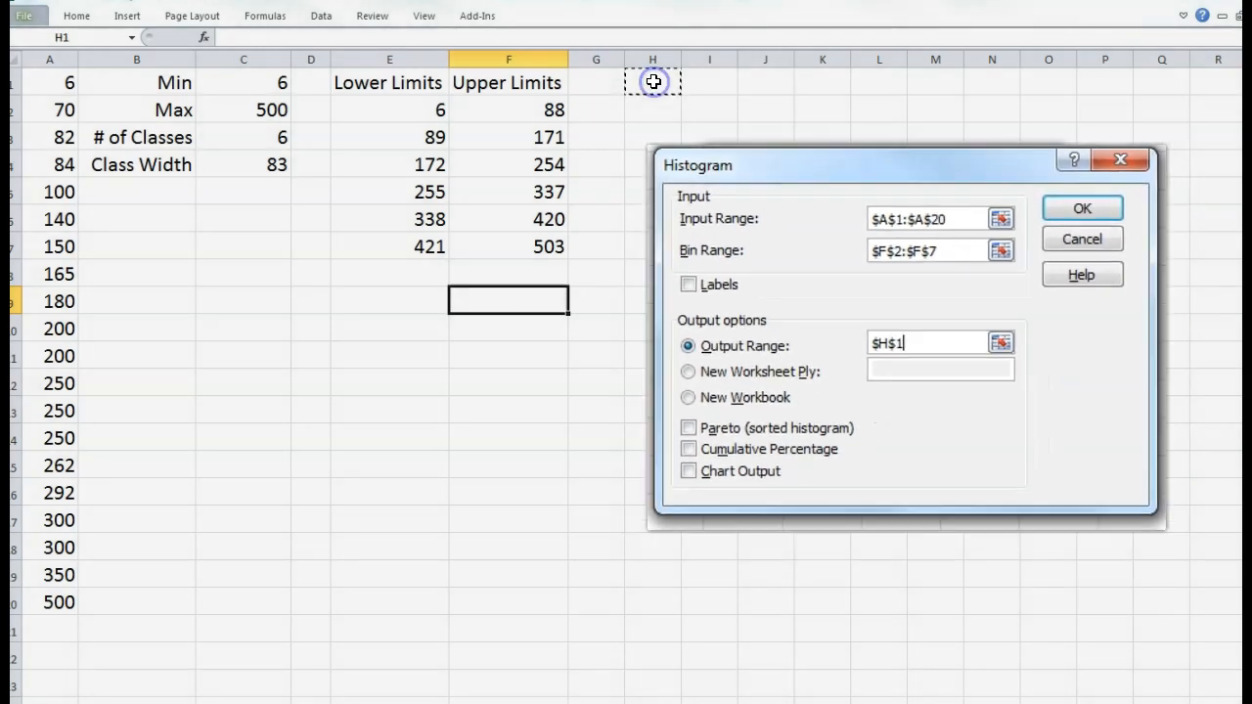
click(998, 198)
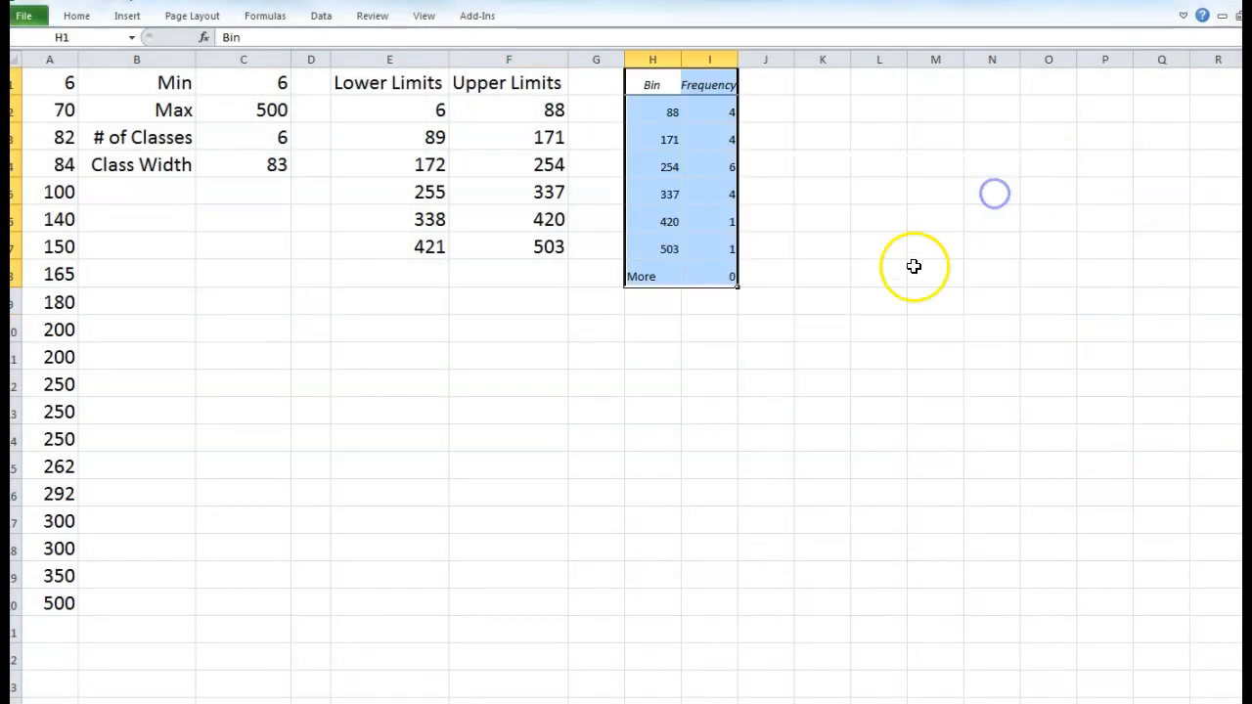
drag(738, 65, 746, 67)
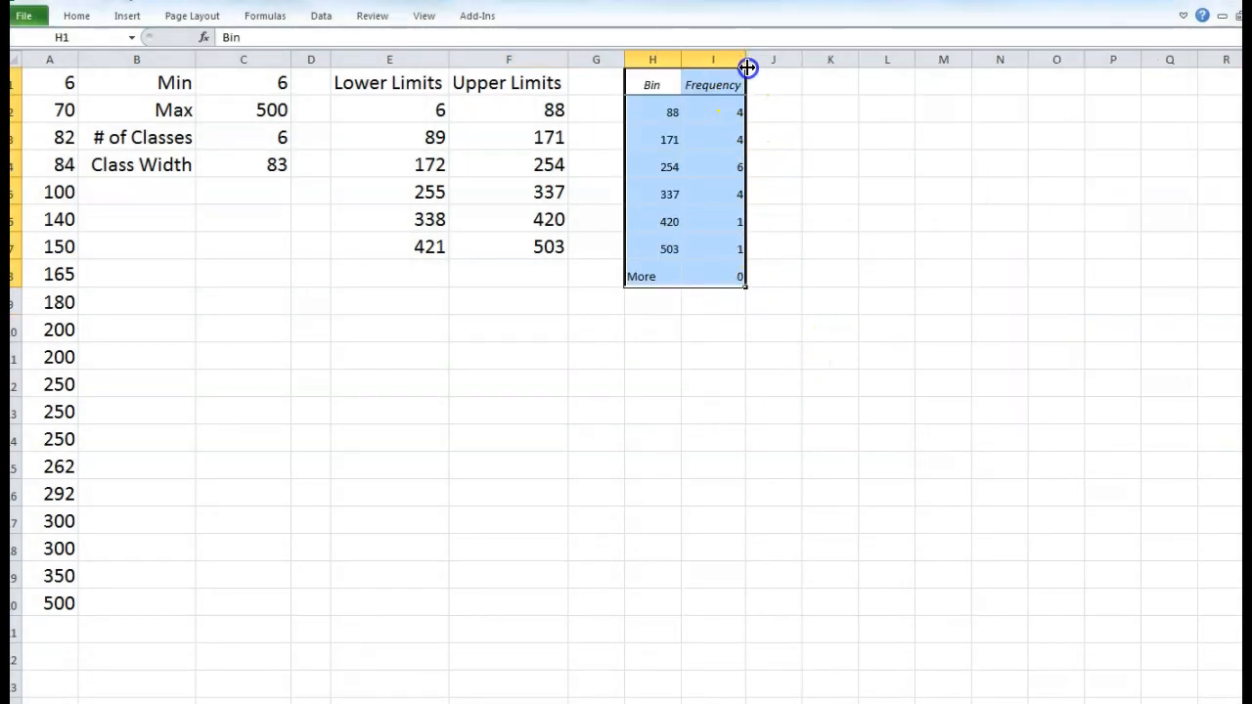
- Undo and clear the frequency table output from column H
key(ctrl+z)
key(ctrl+z)
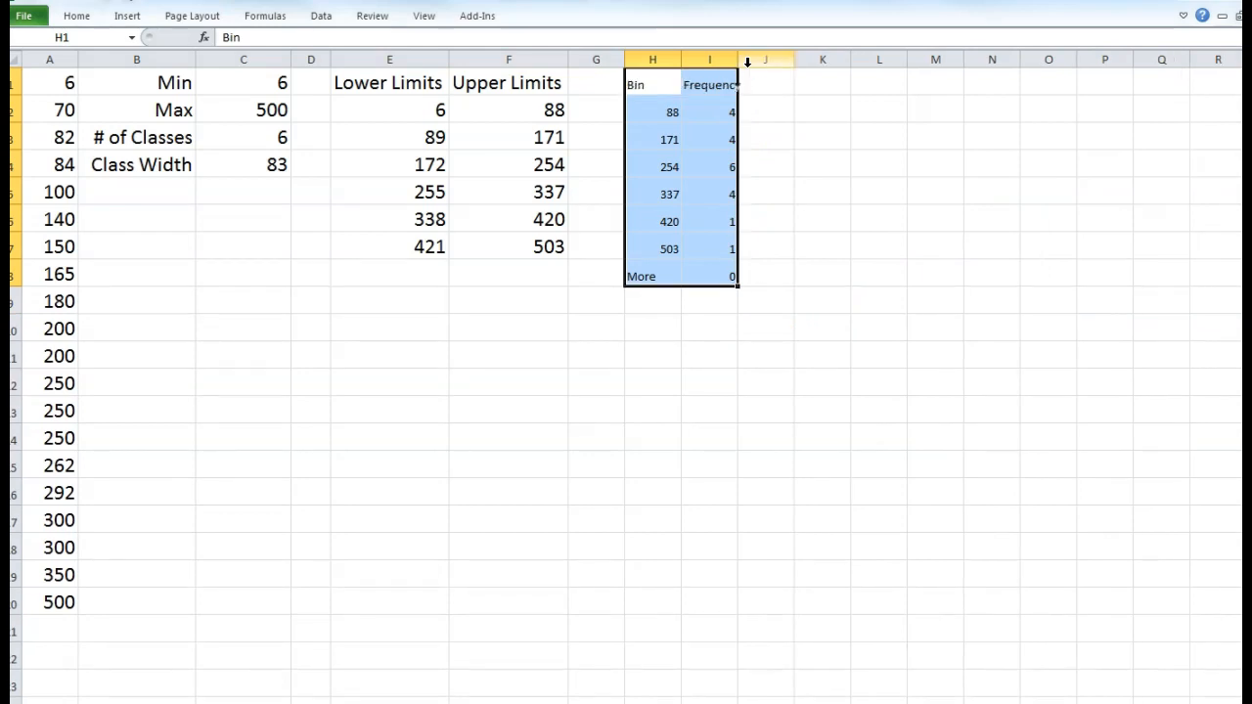
key(Delete)
click(751, 221)
click(664, 85)
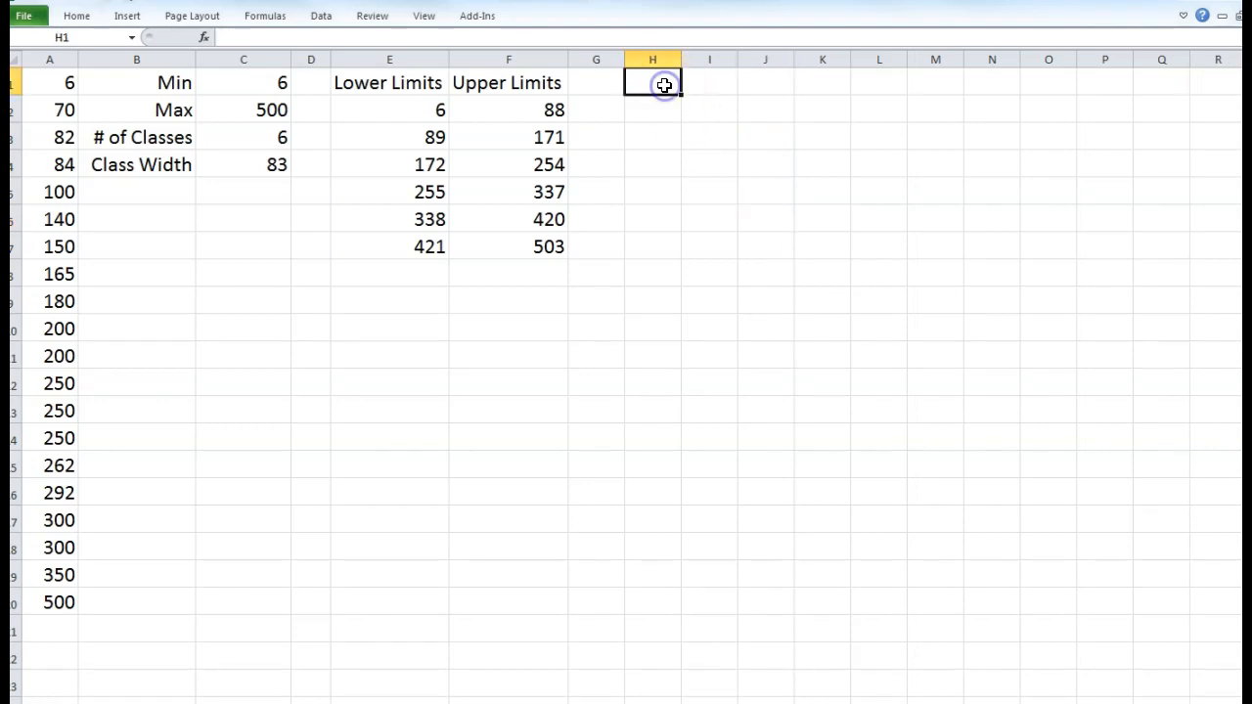
- Rerun the Data Analysis Histogram with Chart Output checked, output to H1
click(323, 17)
click(1096, 39)
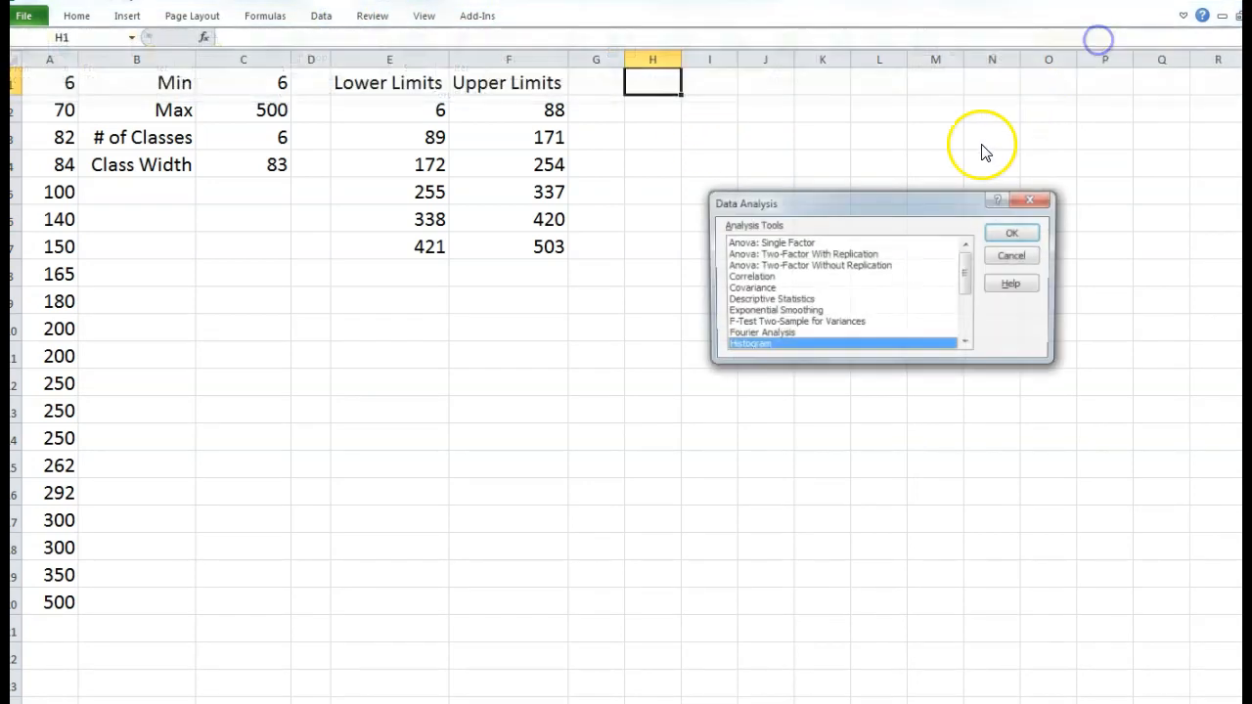
click(1012, 237)
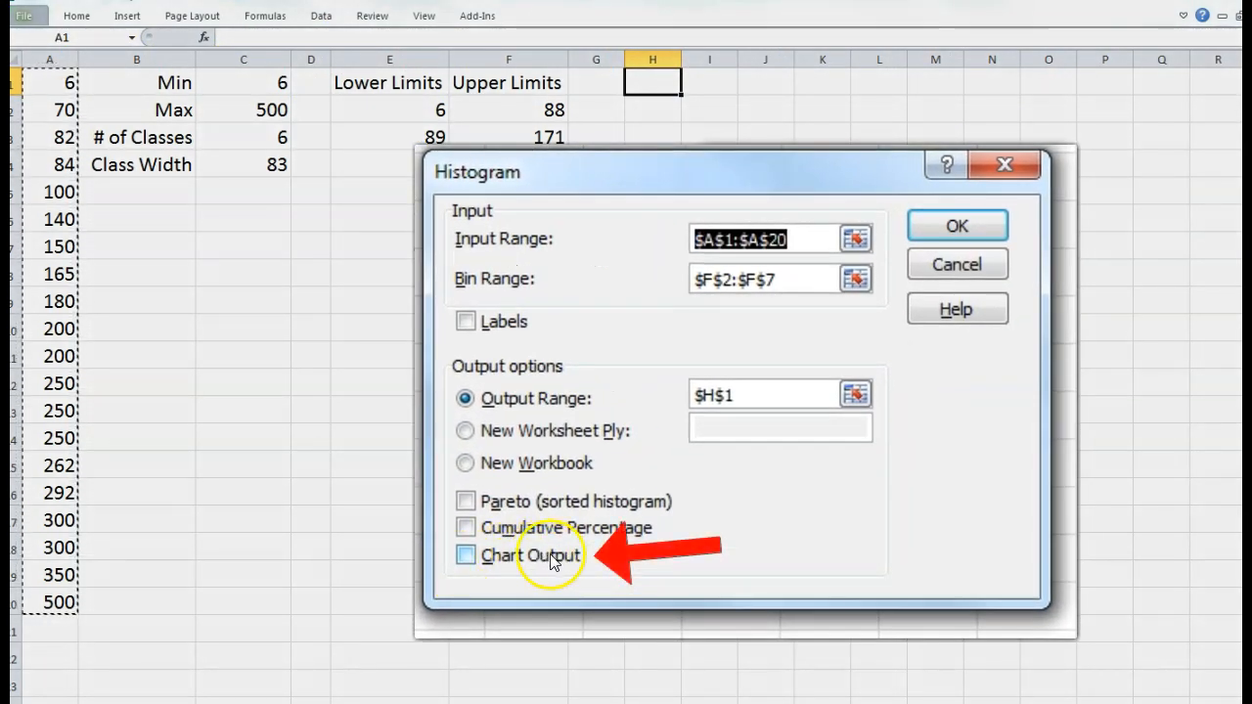
click(553, 558)
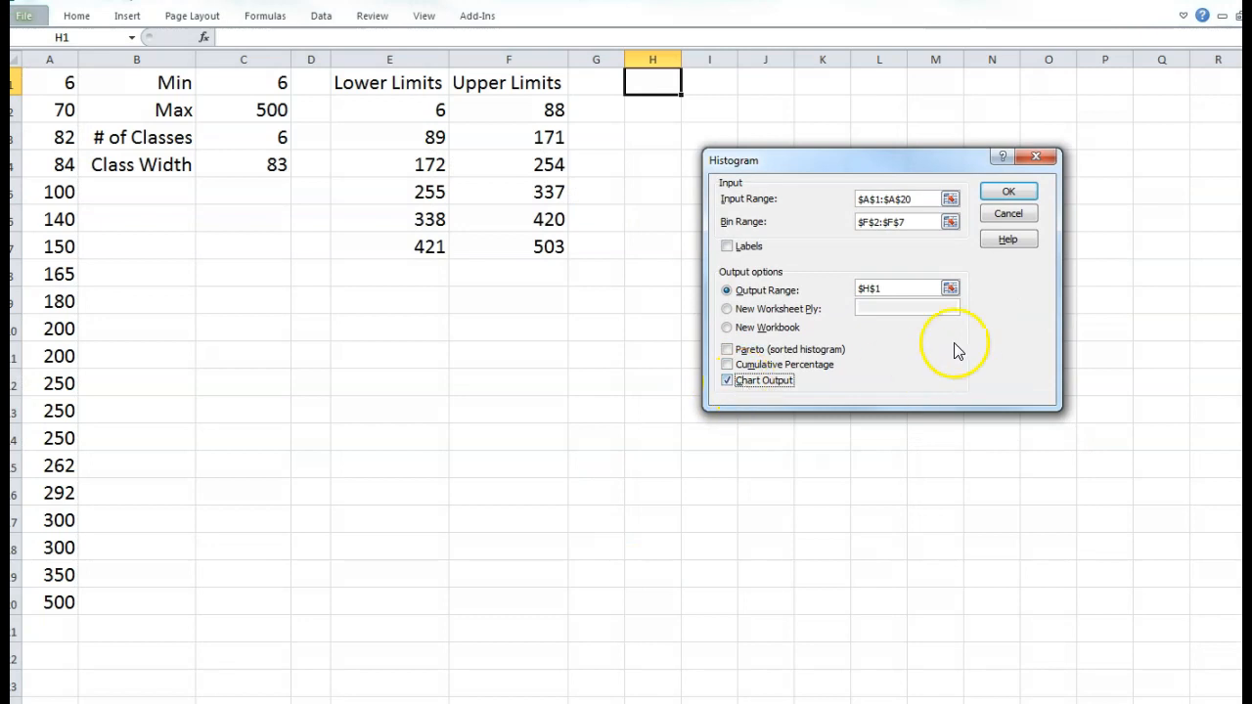
click(1009, 190)
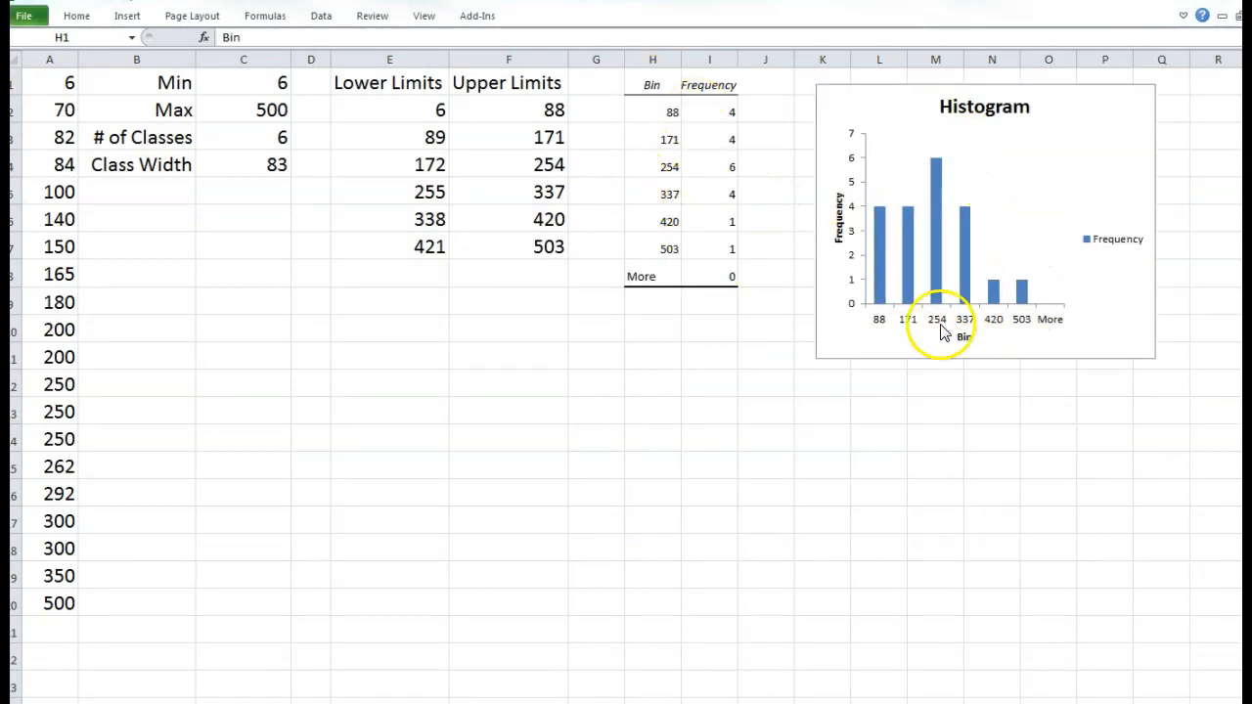
- Delete the Frequency legend from the histogram chart
click(1070, 284)
click(1100, 243)
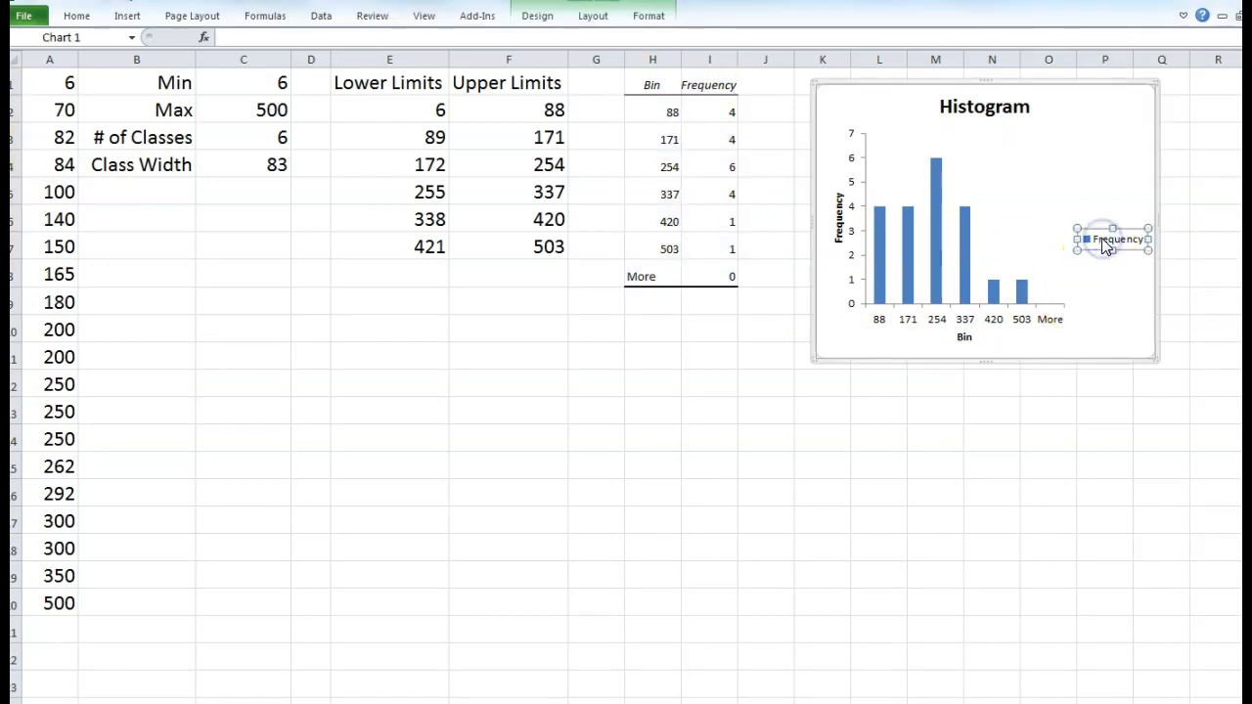
key(Delete)
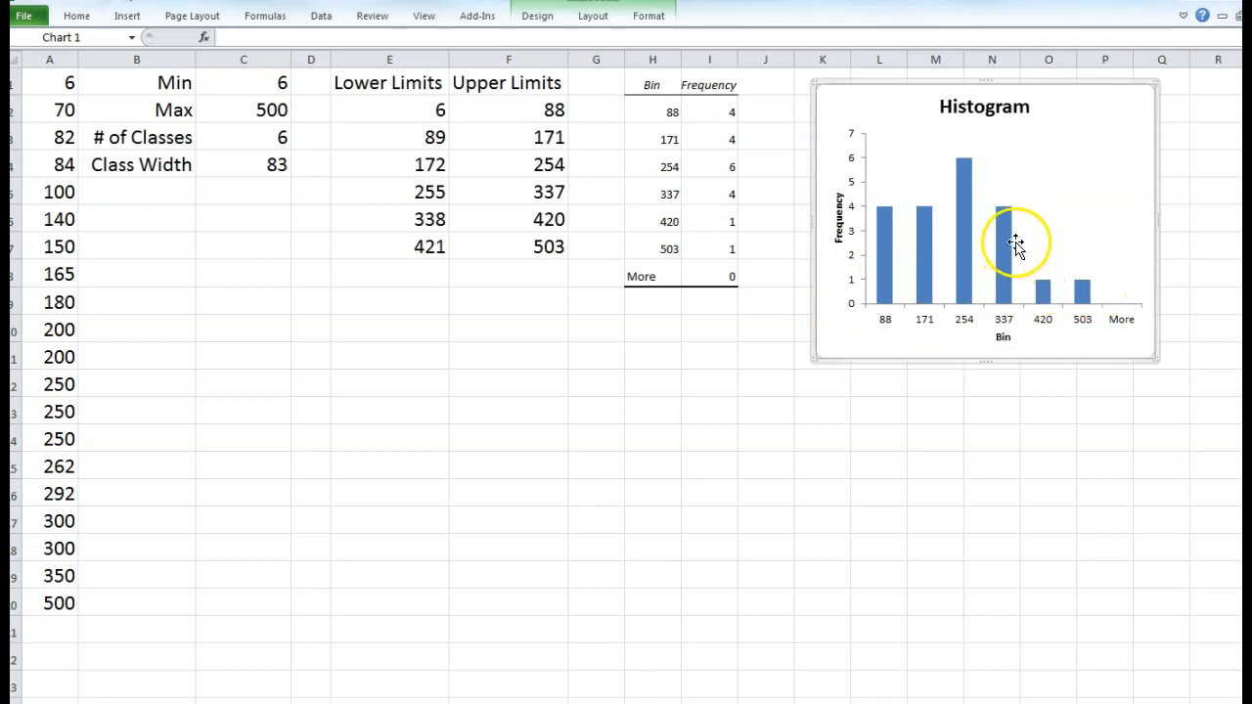
- Set the bars' Gap Width to 0% in Format Data Series so they touch
mouse_move(967, 219)
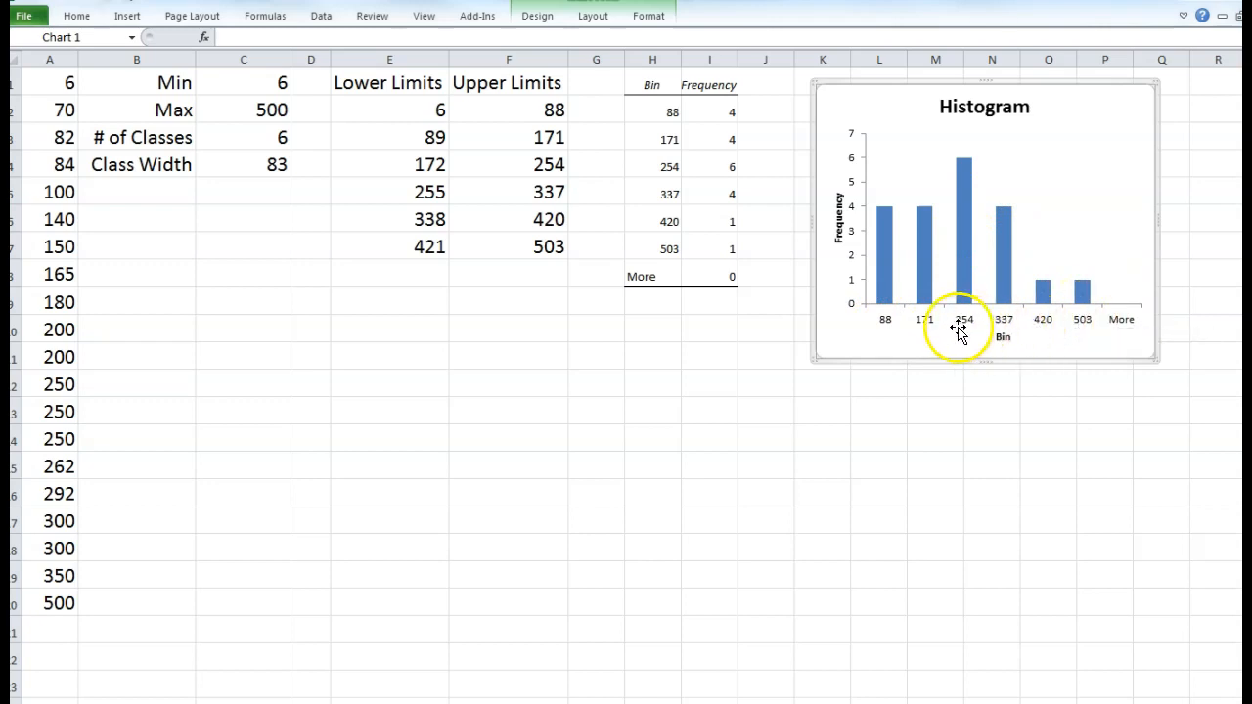
mouse_move(925, 271)
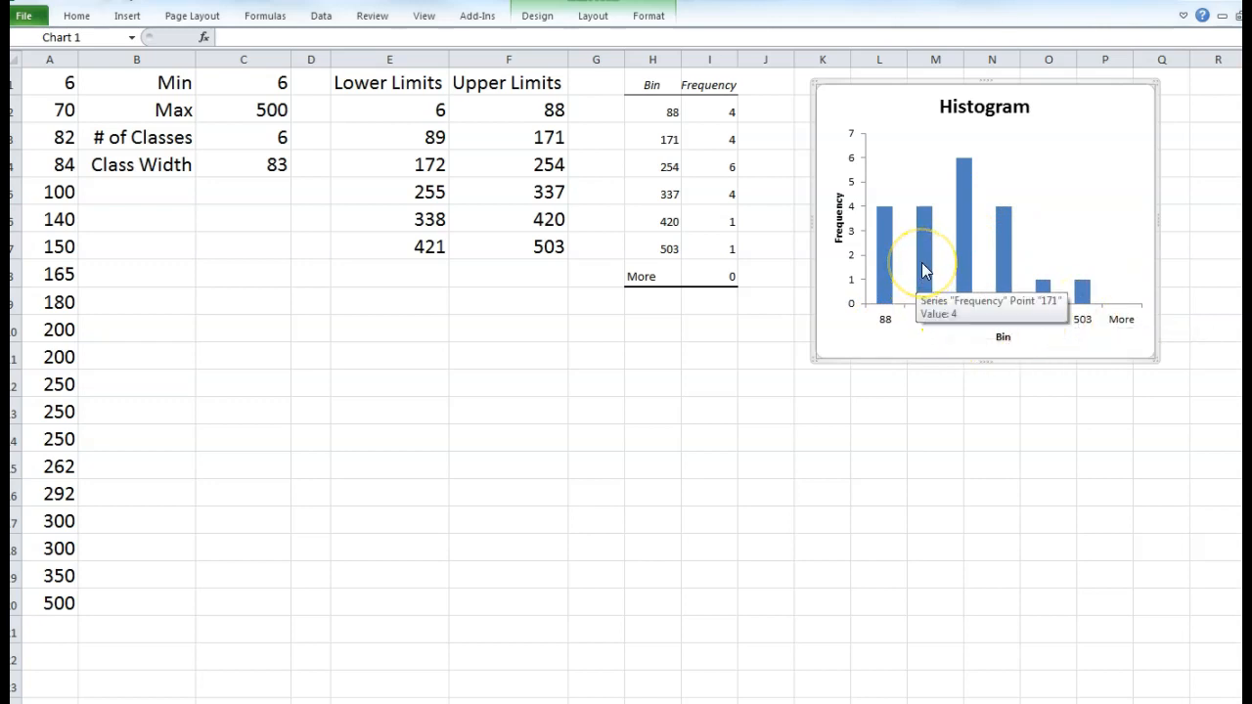
double_click(924, 266)
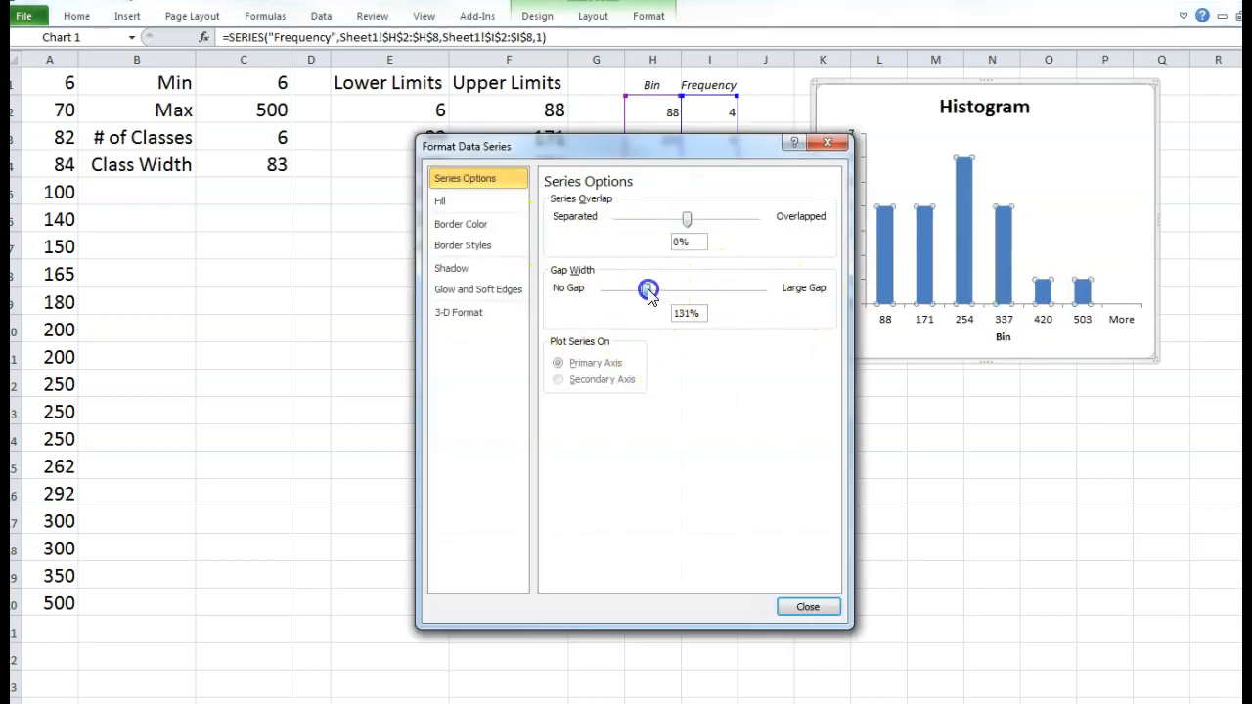
drag(601, 297, 599, 296)
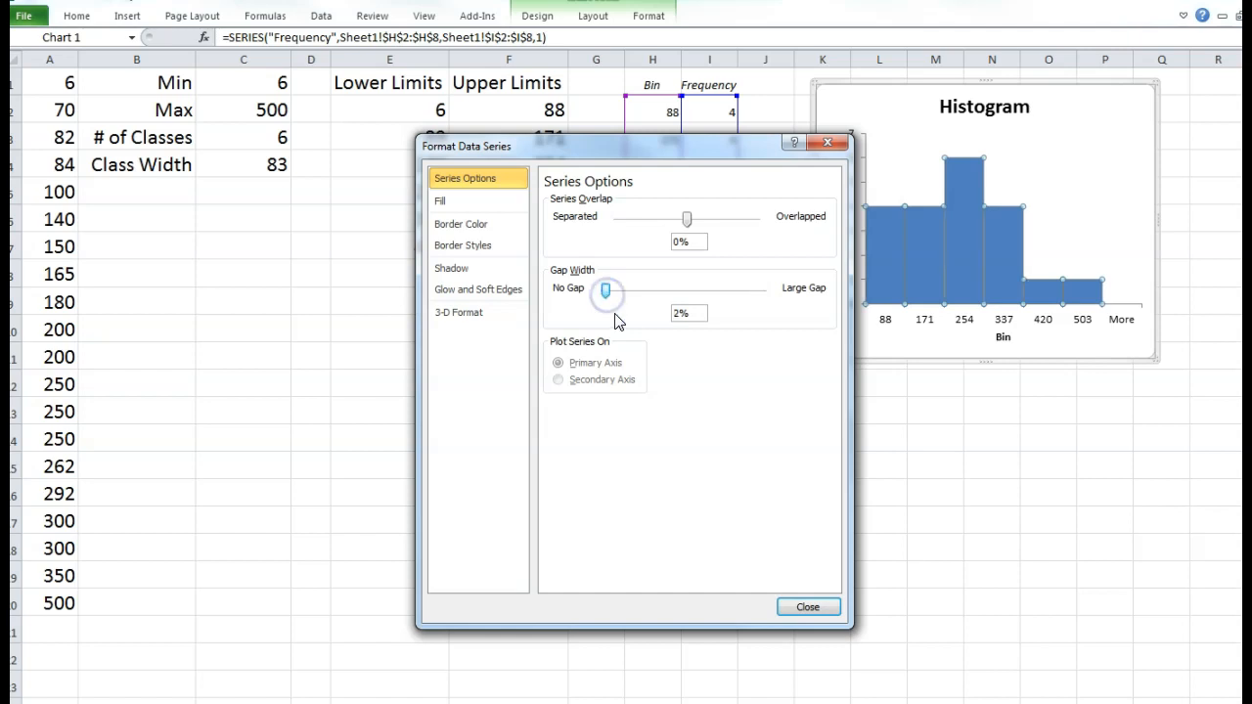
click(787, 608)
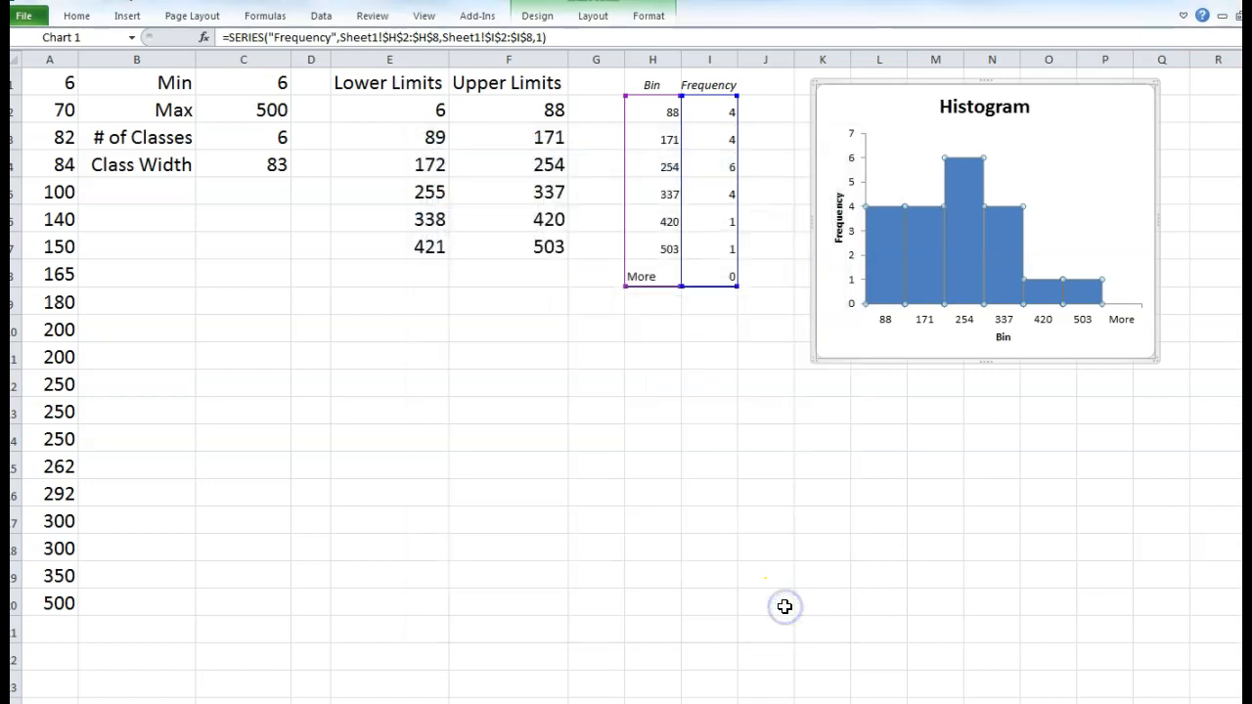
click(1089, 143)
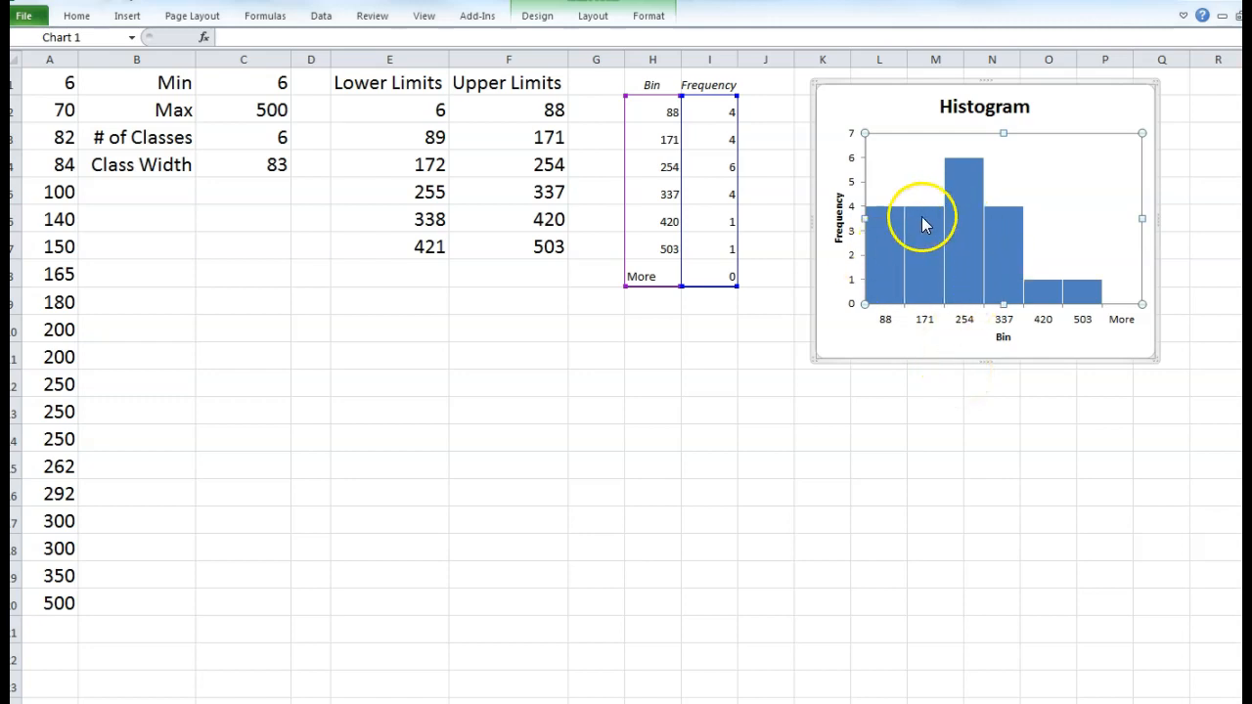
- Stretch the histogram chart's bottom-left and bottom-right corners outward to enlarge it
mouse_move(902, 233)
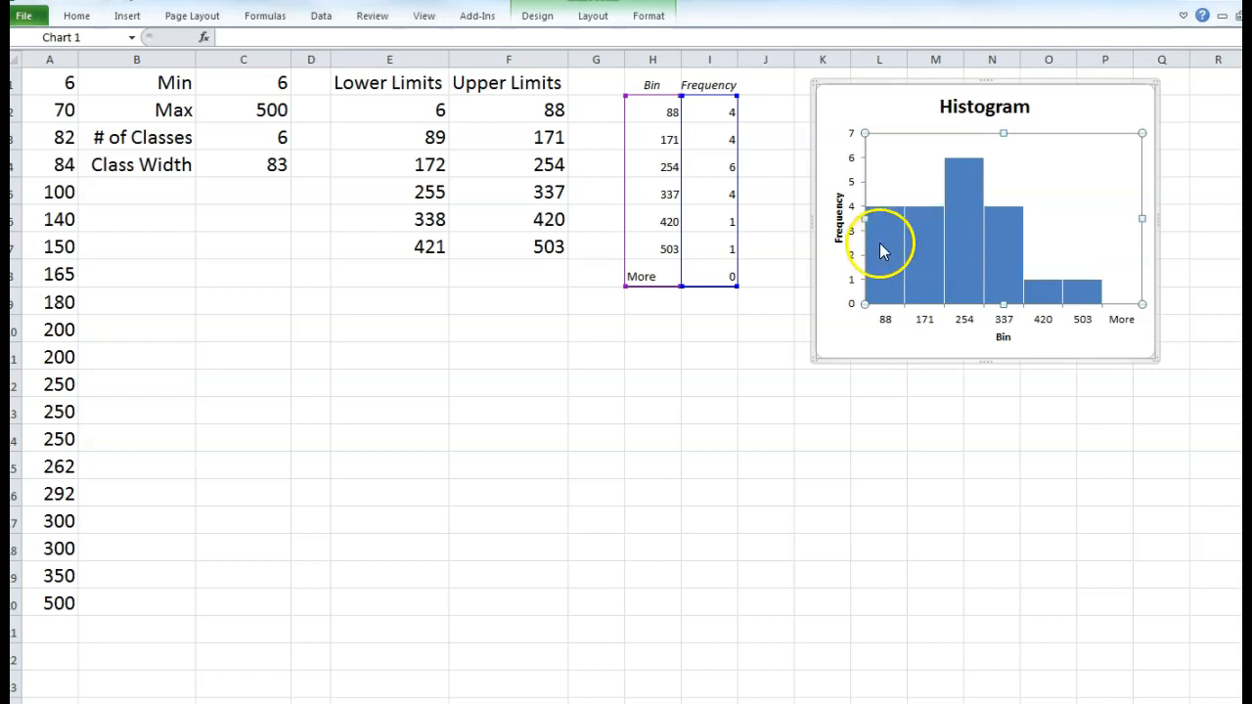
mouse_move(1037, 293)
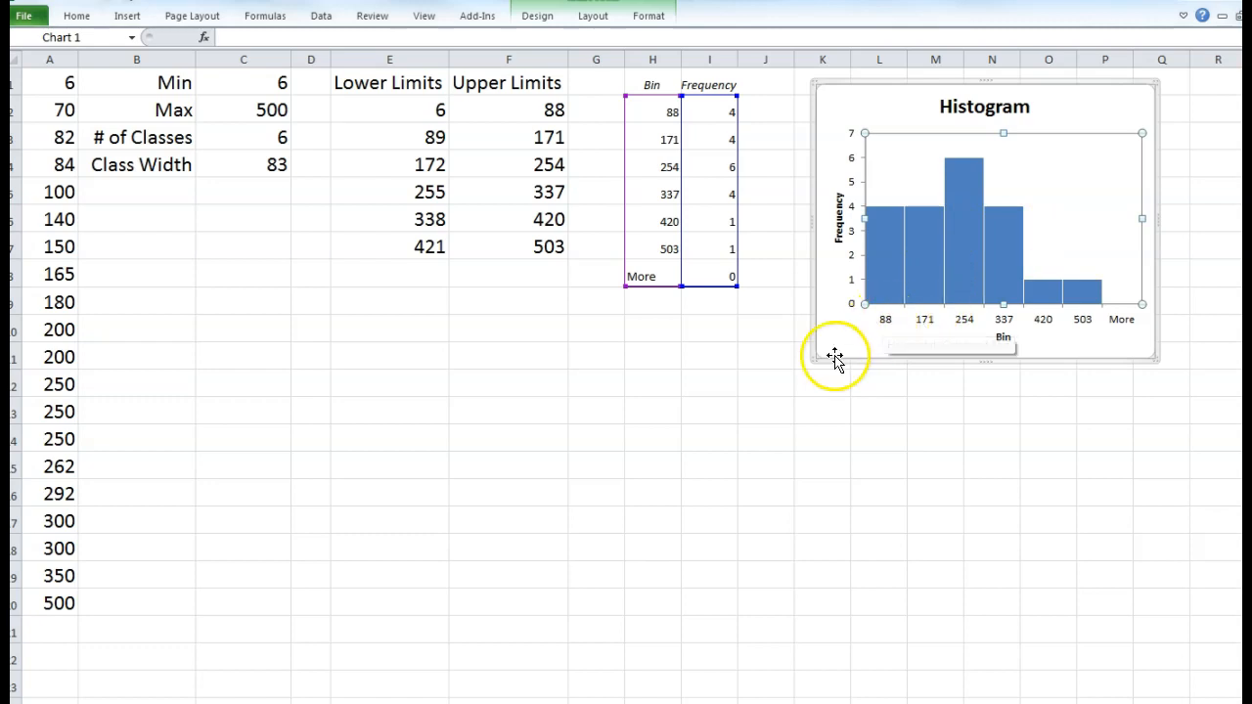
drag(813, 359, 781, 368)
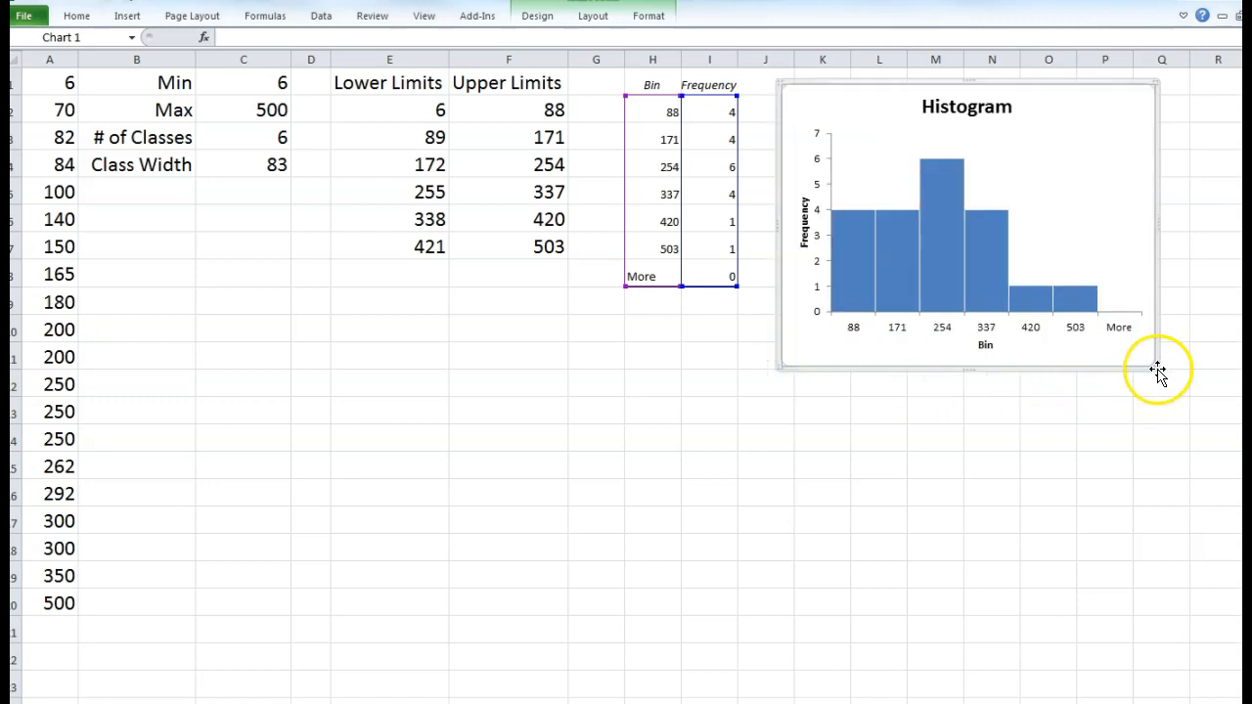
drag(1156, 365, 1199, 377)
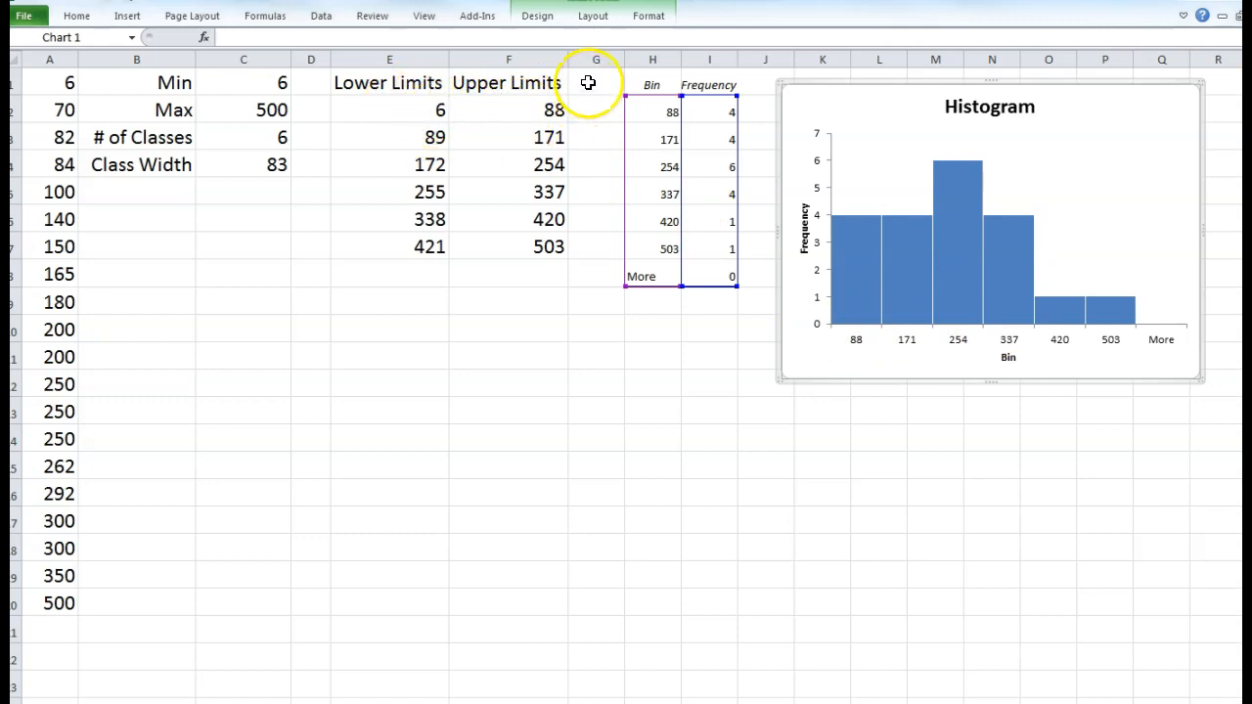
- Add a Midpt heading in G1 and a first midpoint formula in G2 using E2 and F2
click(588, 83)
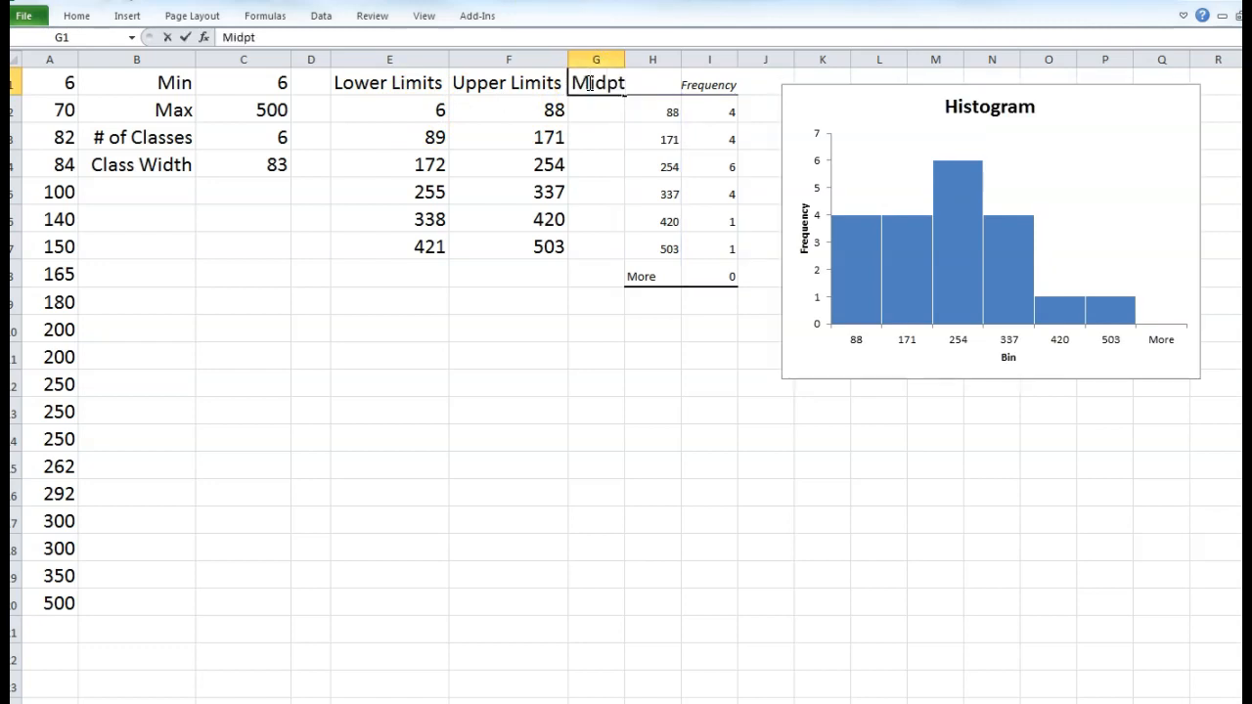
key(Return)
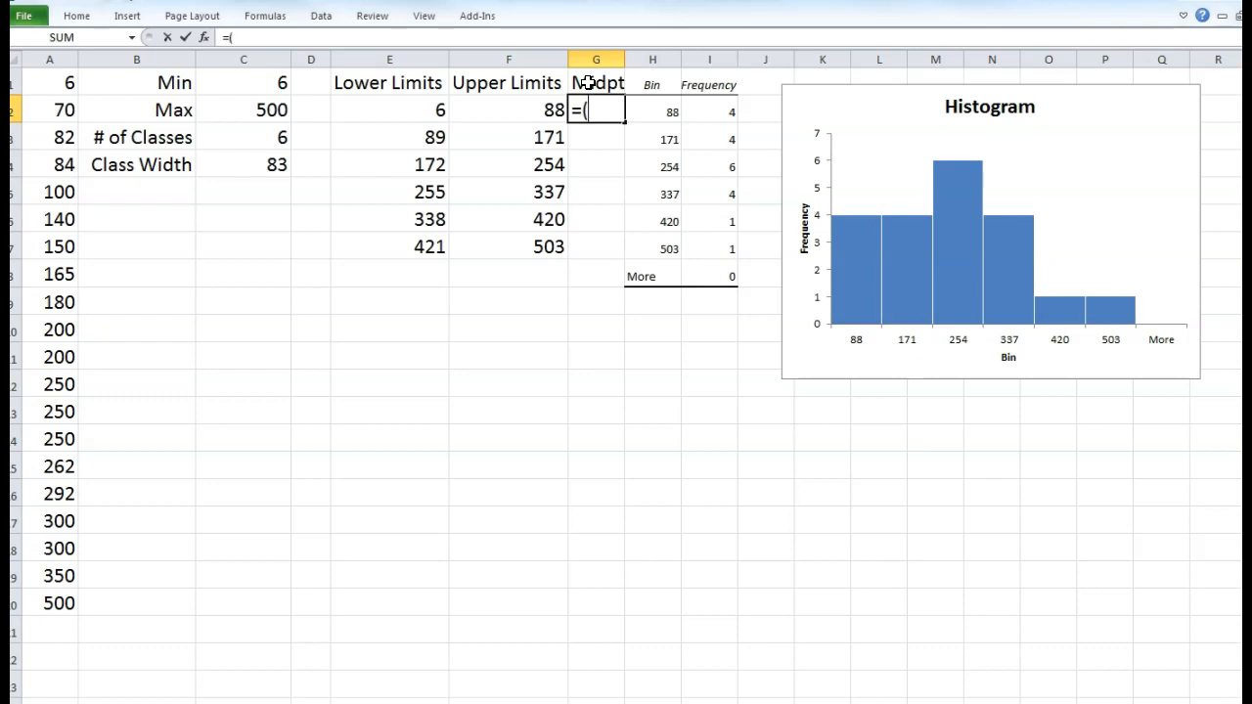
click(412, 103)
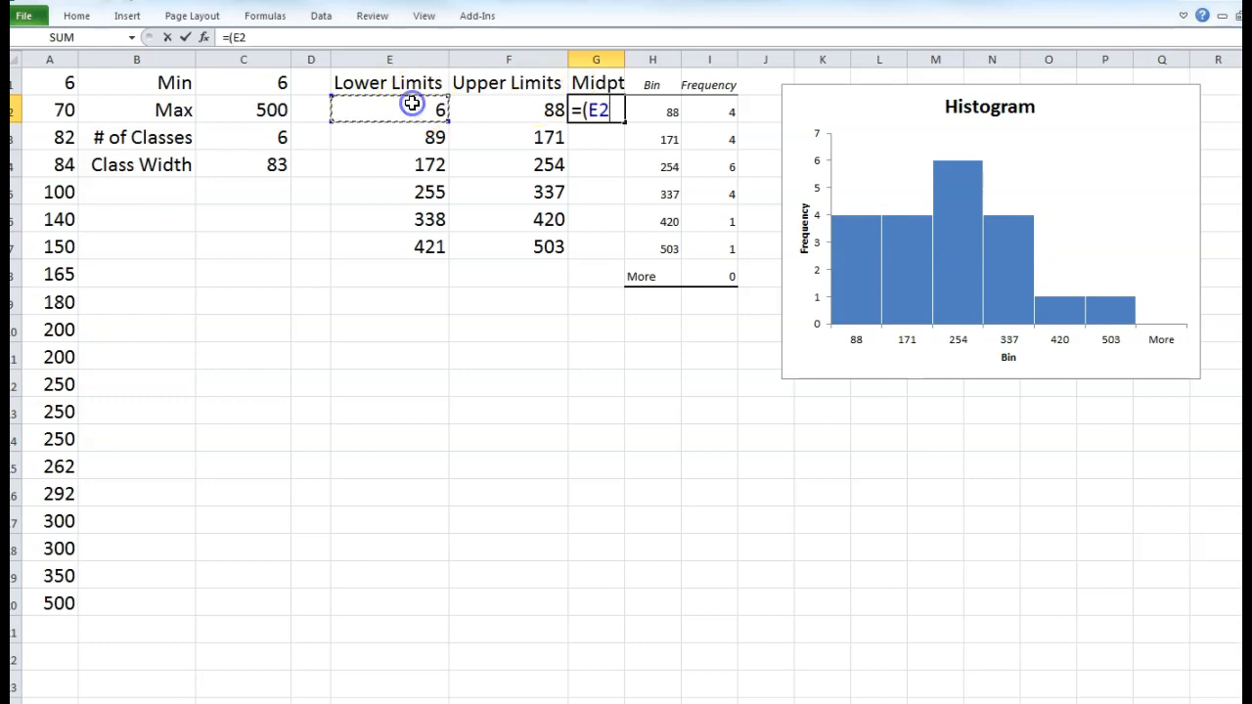
click(485, 107)
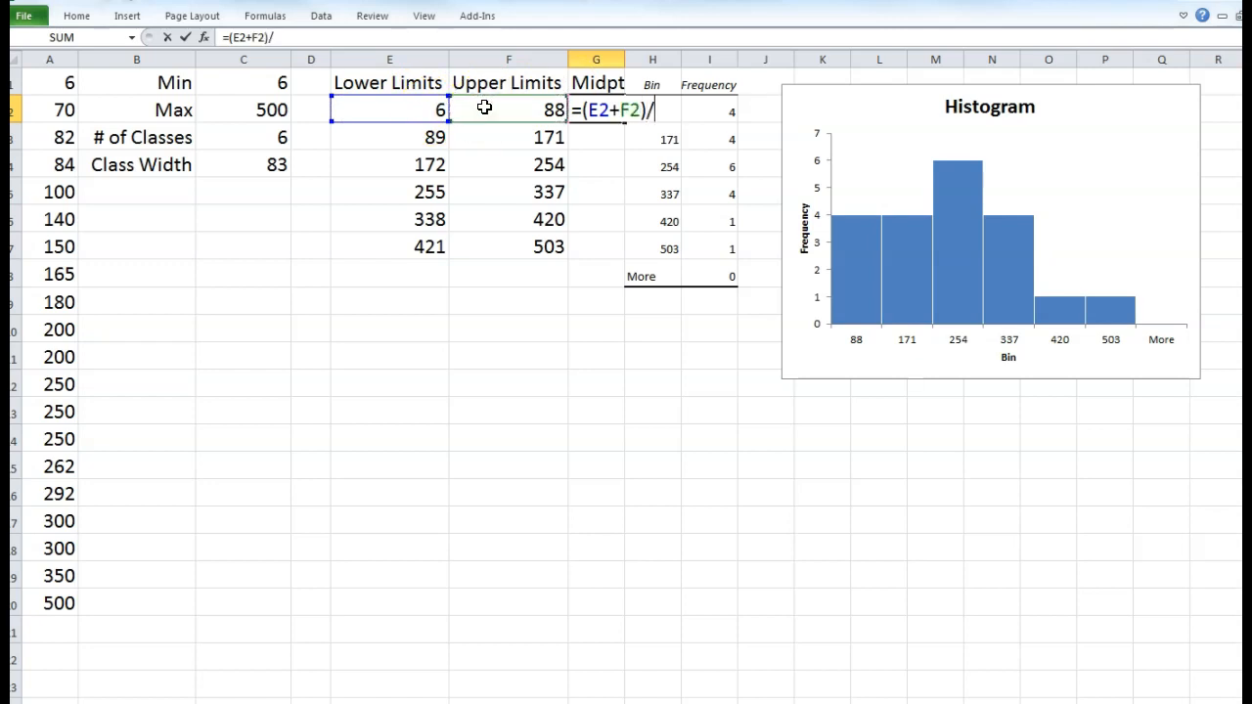
key(Return)
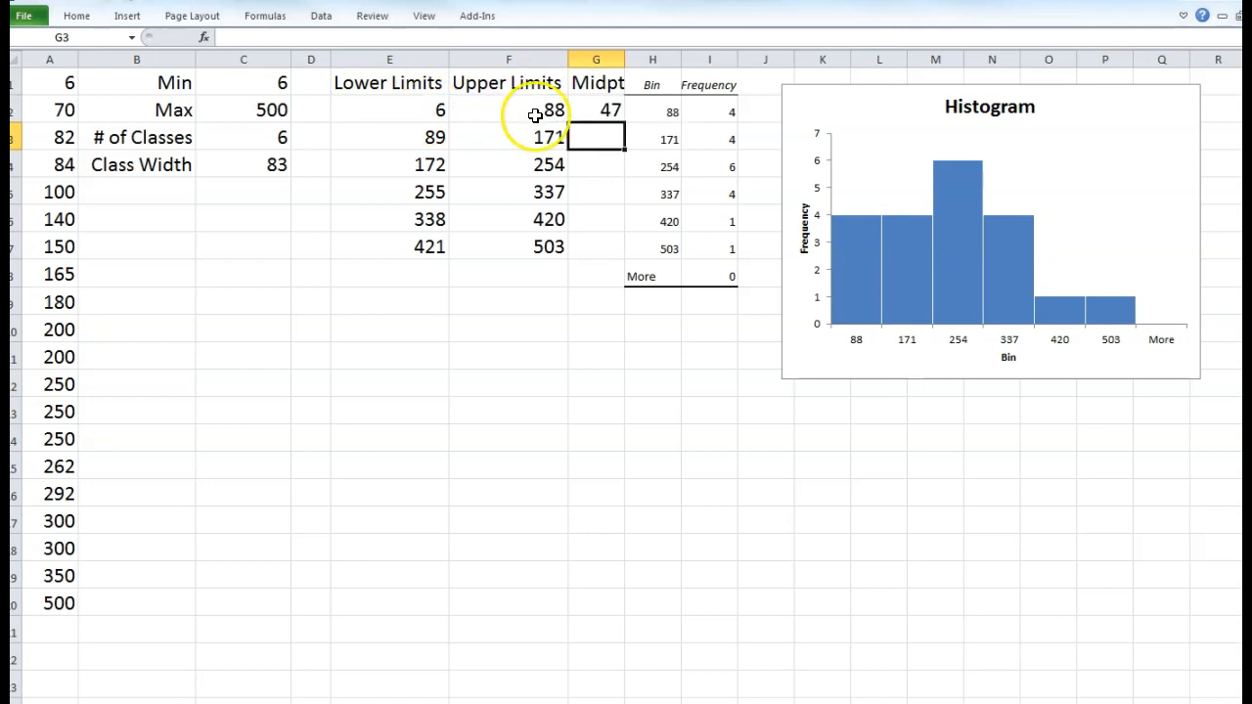
click(583, 110)
- Rewrite G2 as =AVERAGE(E2:F2)
double_click(584, 109)
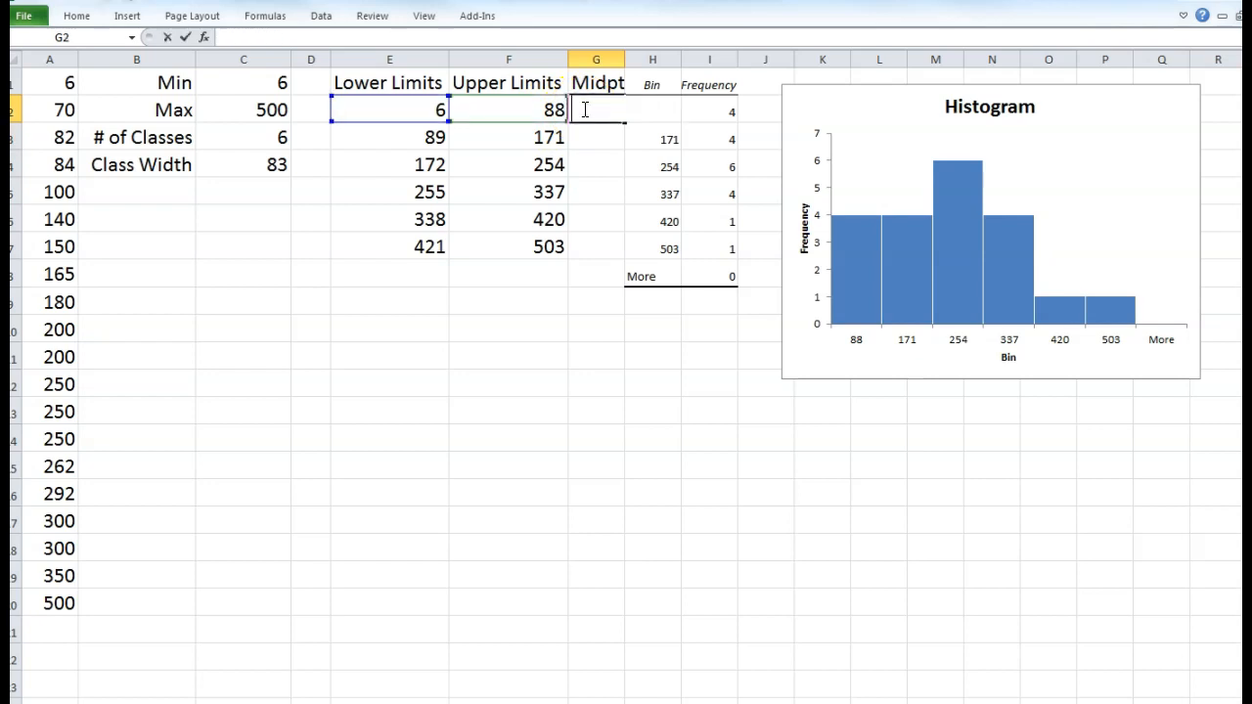
text(aver)
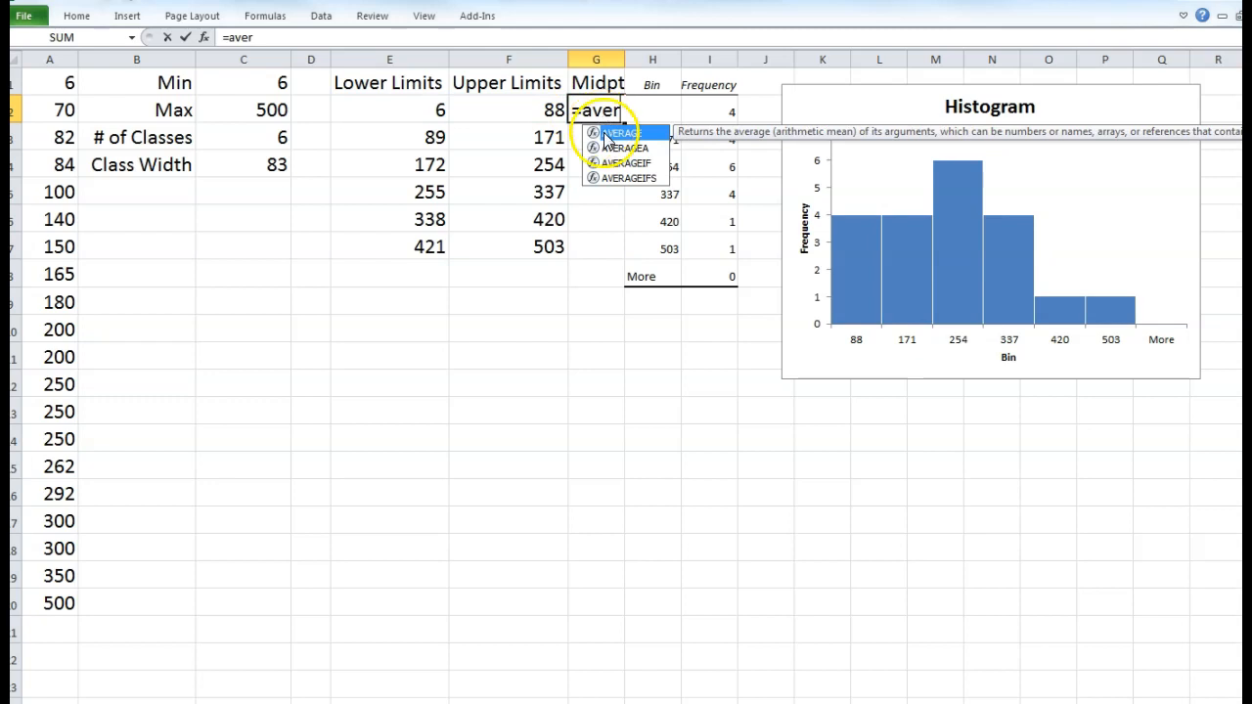
double_click(616, 134)
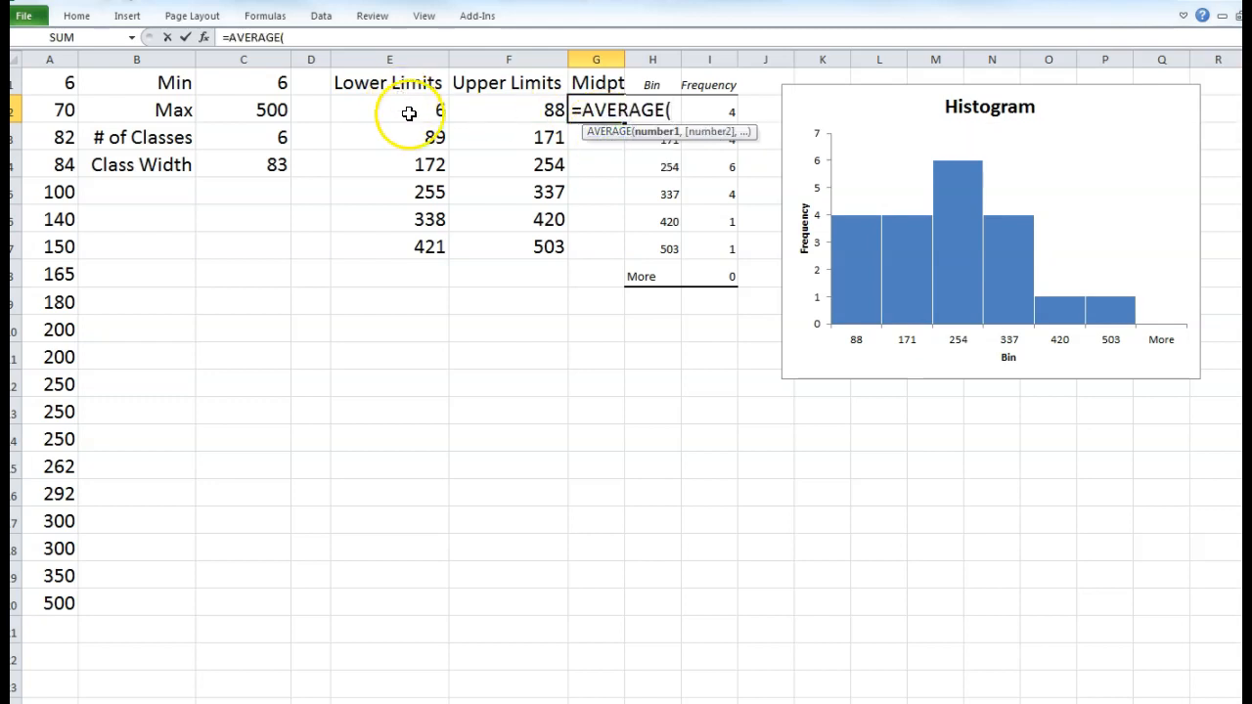
drag(405, 110, 468, 110)
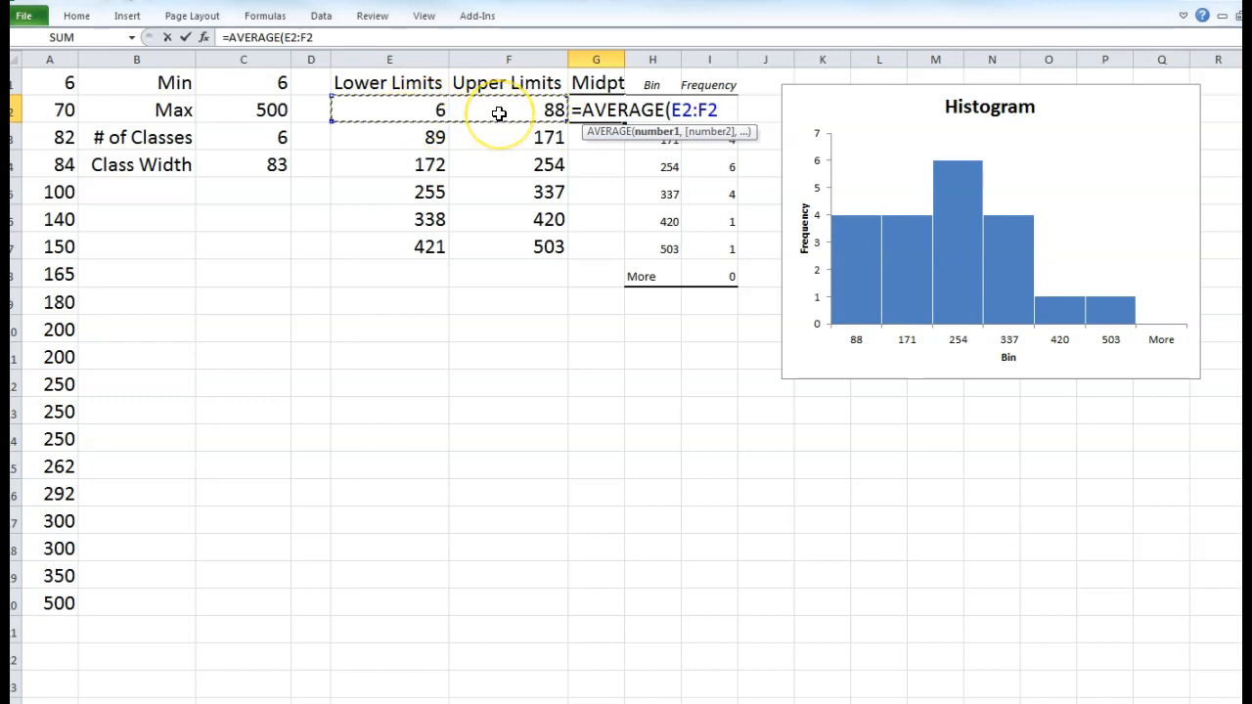
key(Return)
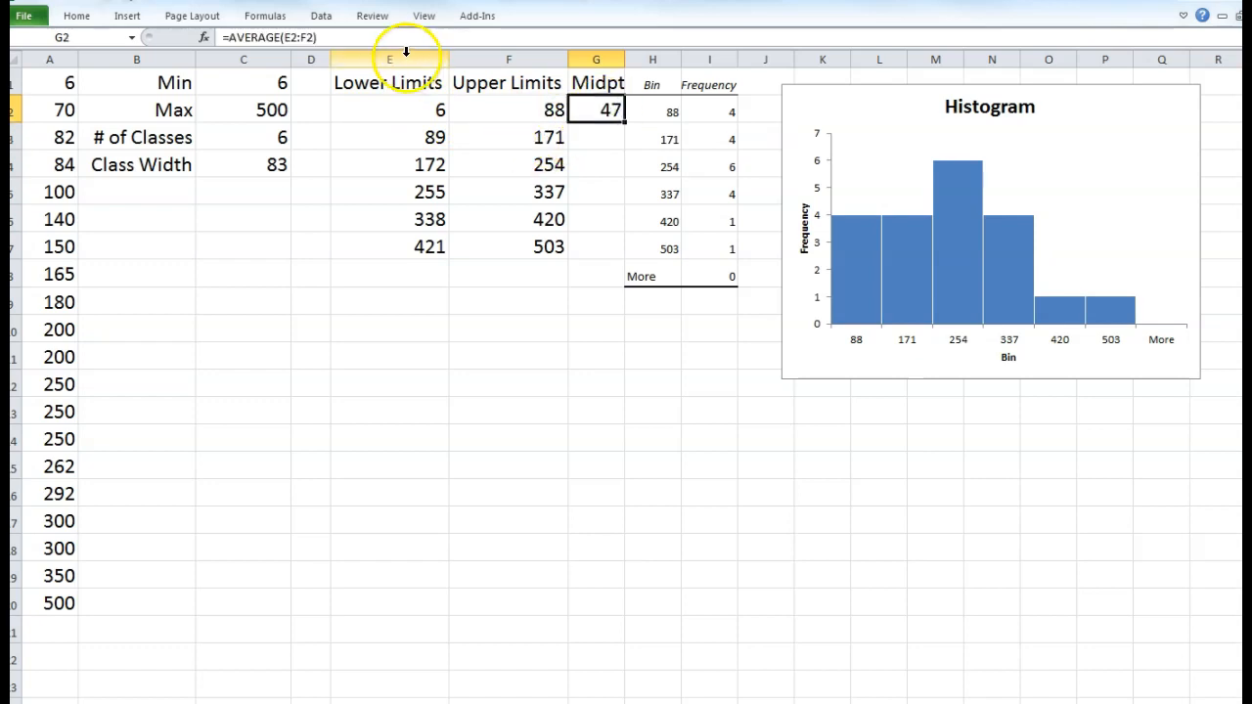
- Fill the midpoint formula down to G7, widen column G, and check the results 47 through 462
drag(625, 123, 626, 250)
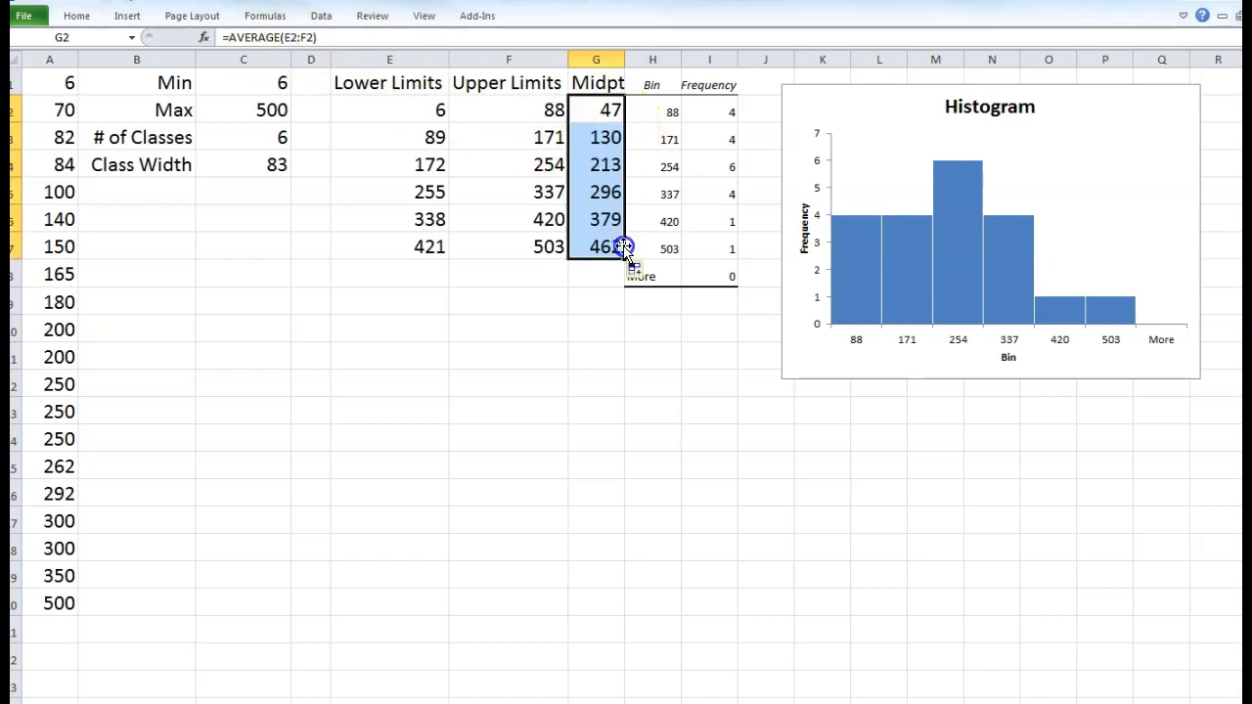
click(578, 309)
drag(625, 60, 642, 66)
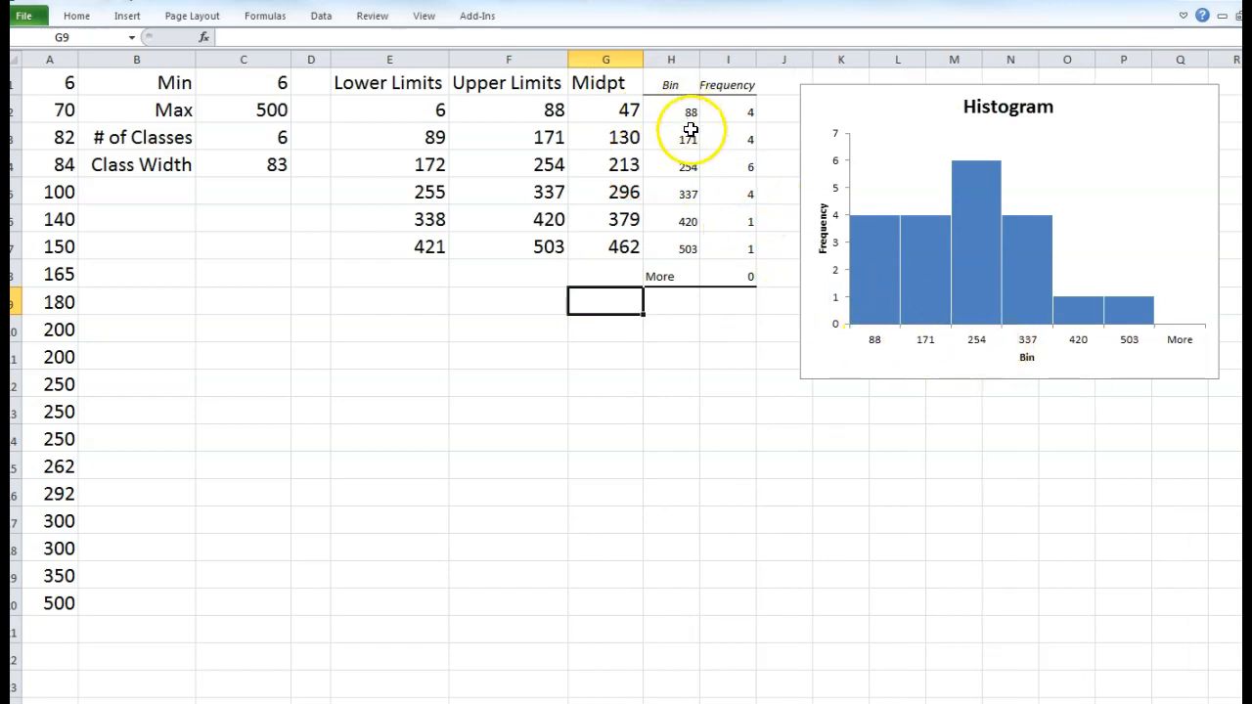
drag(616, 219, 620, 249)
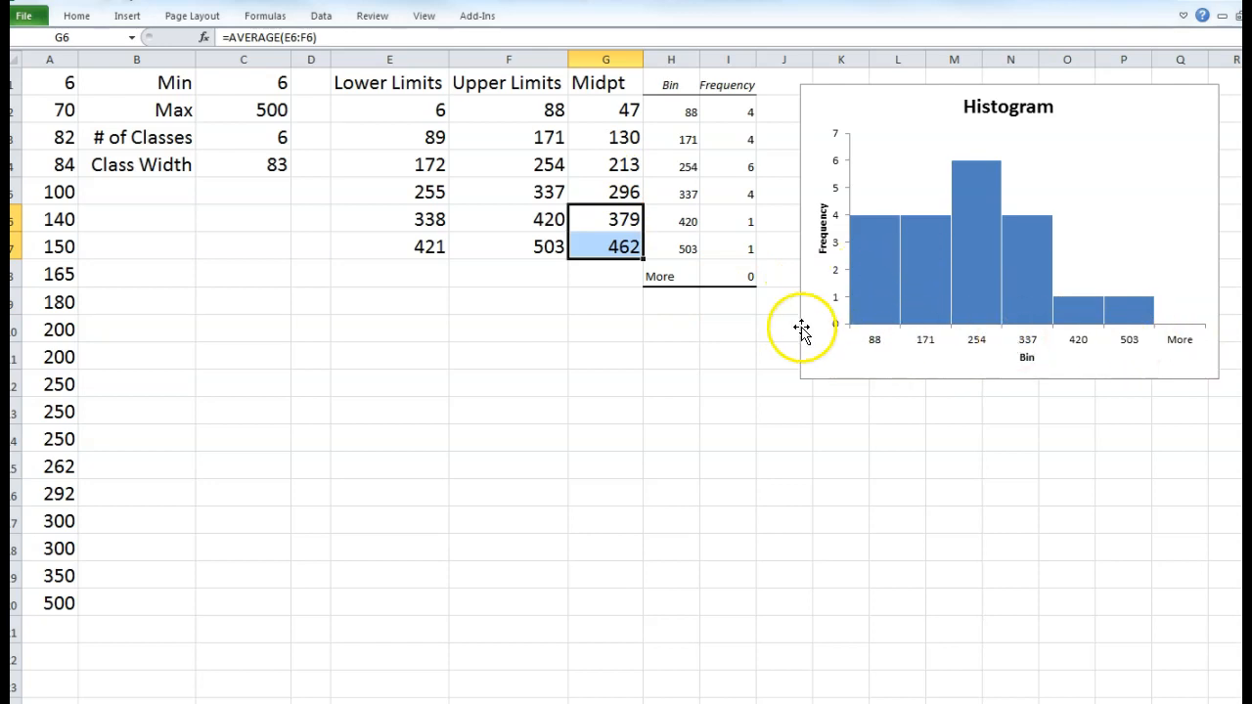
click(622, 167)
click(664, 111)
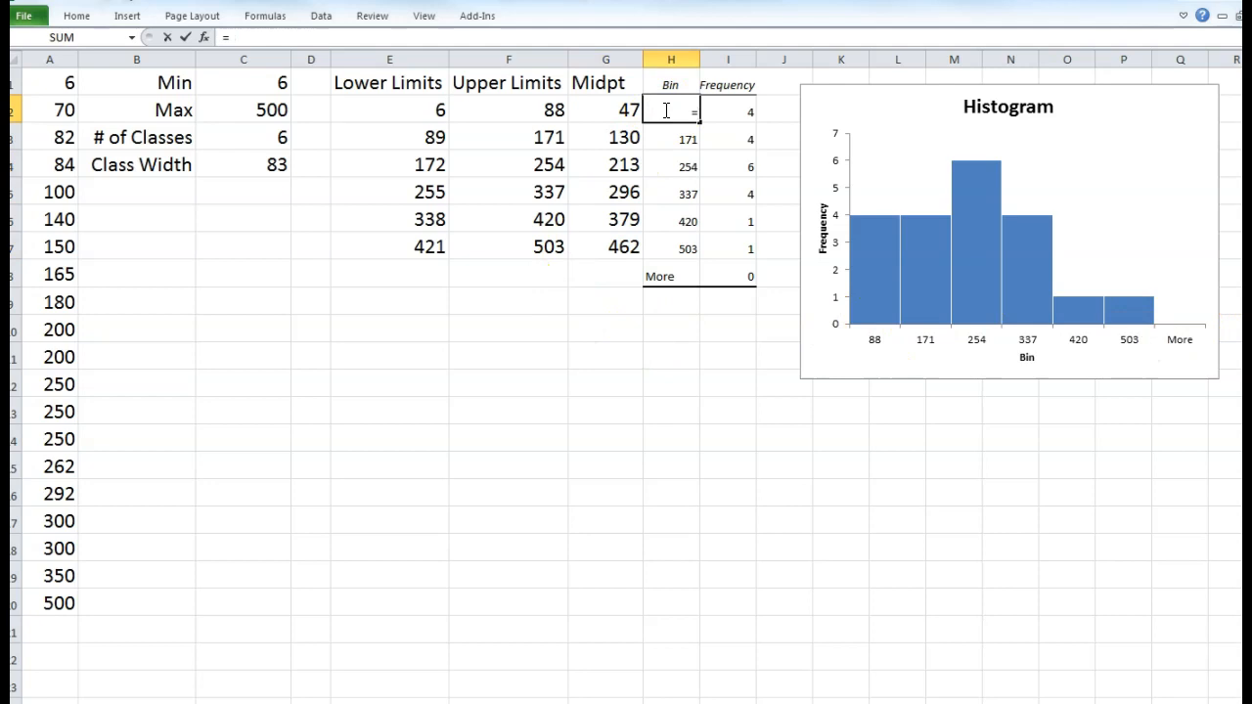
- Make bins H2:H7 reference midpoints G2:G7, giving 47, 130, 213, 296, 379, 462
text(=)
click(625, 106)
key(Return)
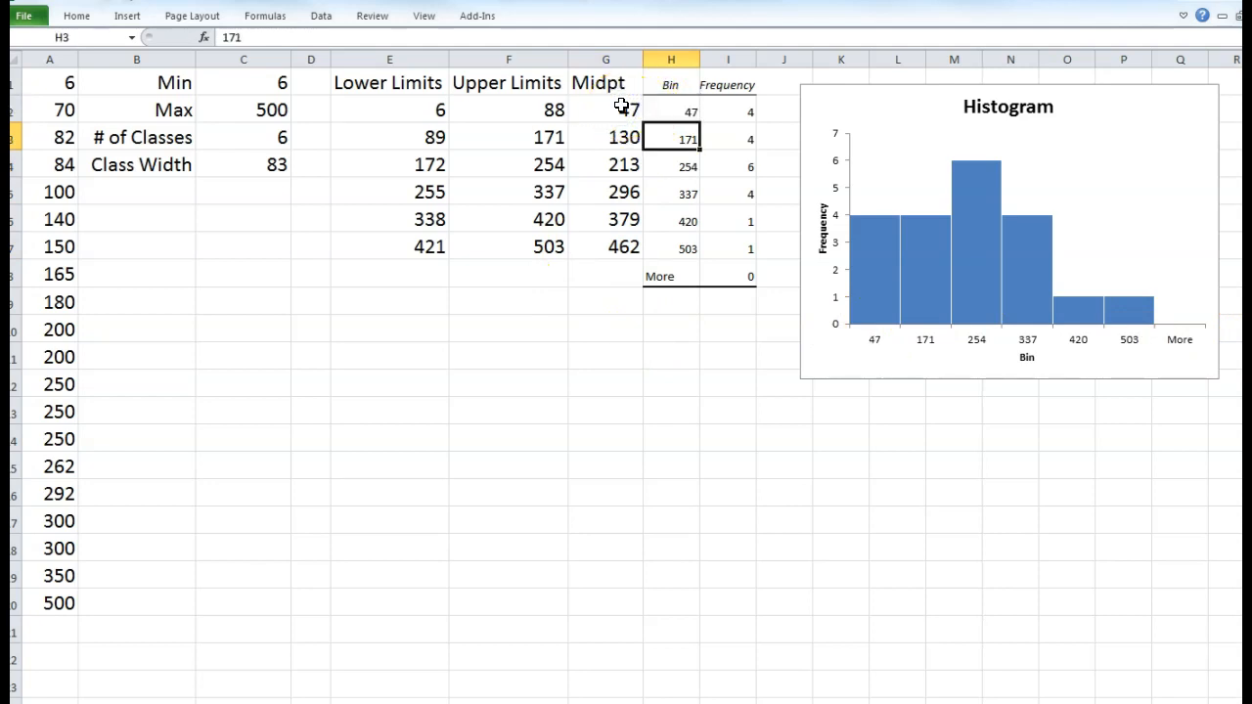
click(691, 110)
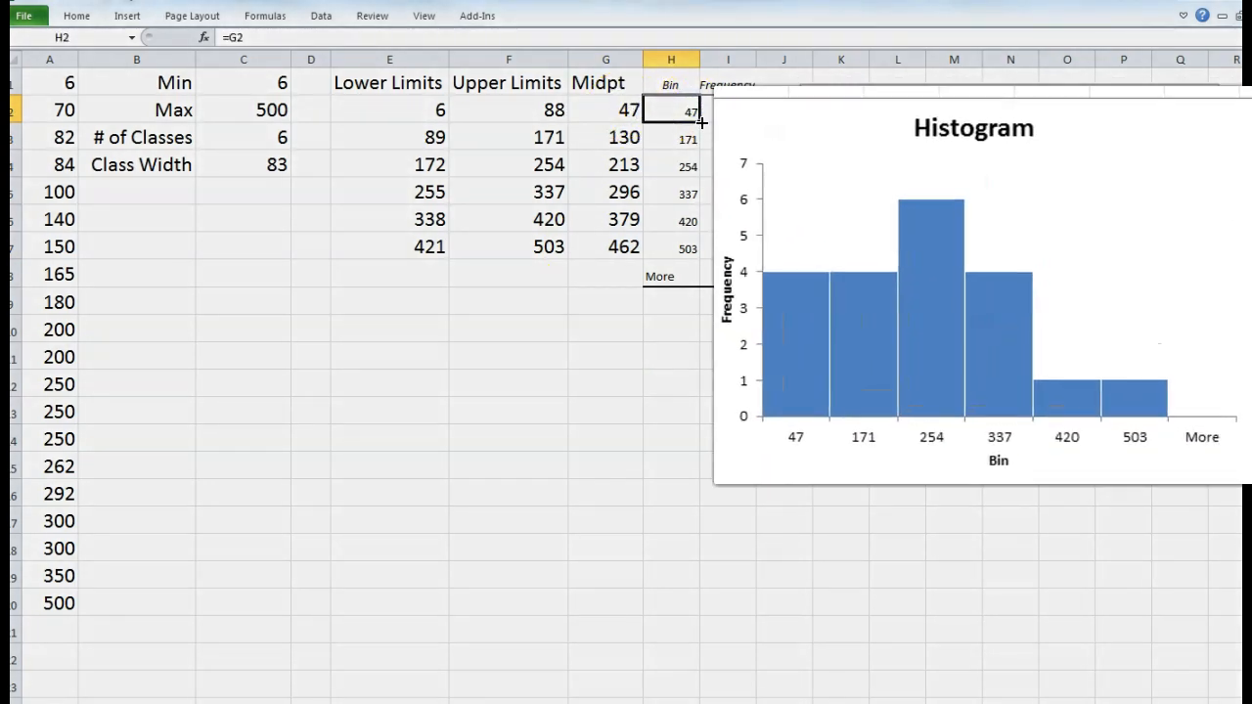
drag(700, 122, 701, 256)
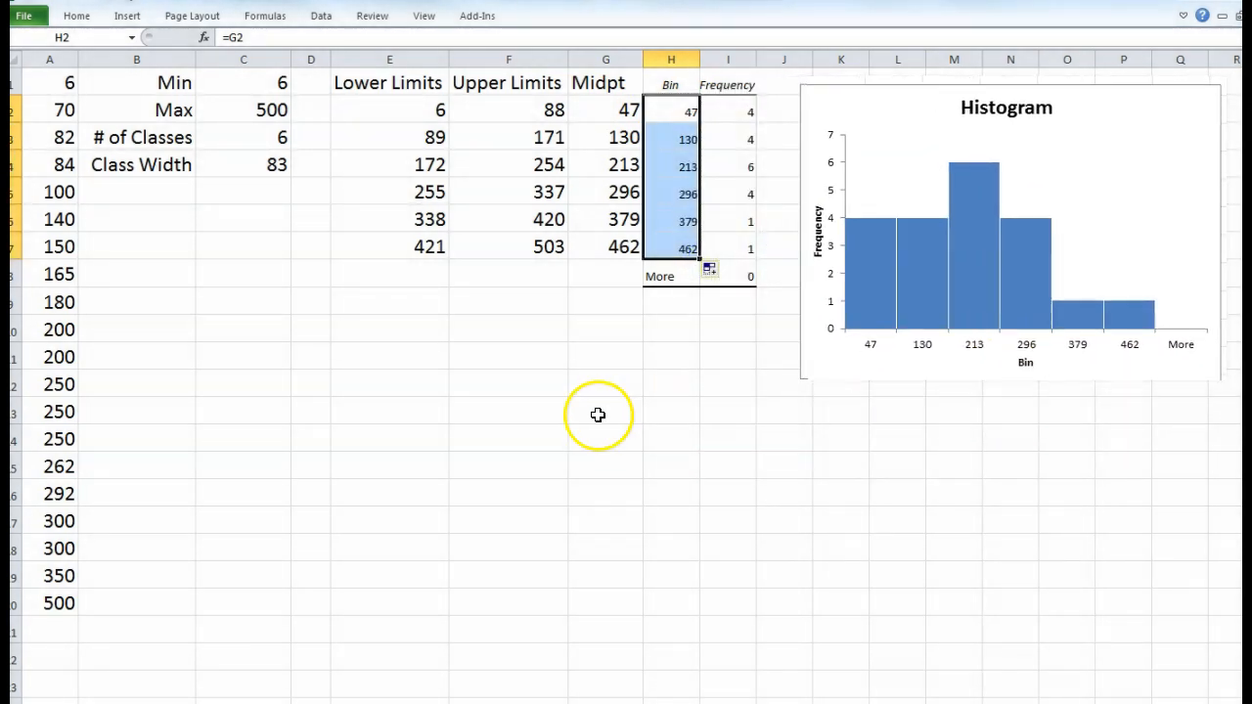
click(759, 400)
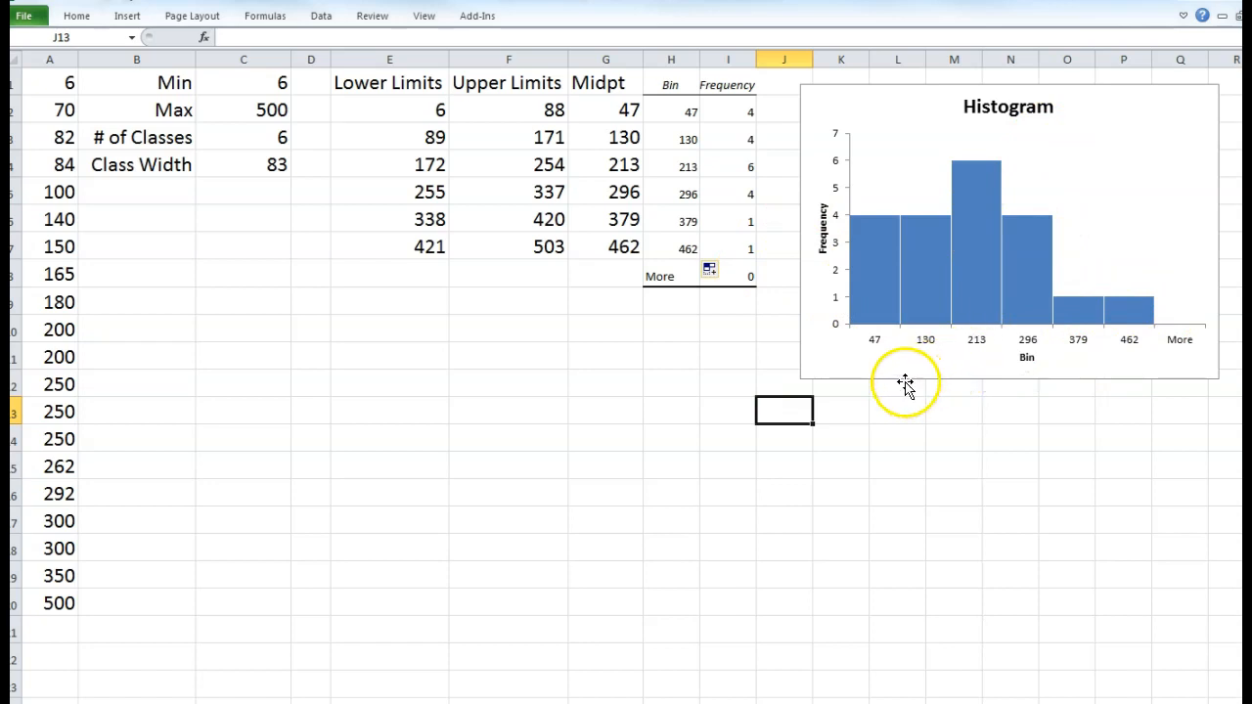
click(882, 305)
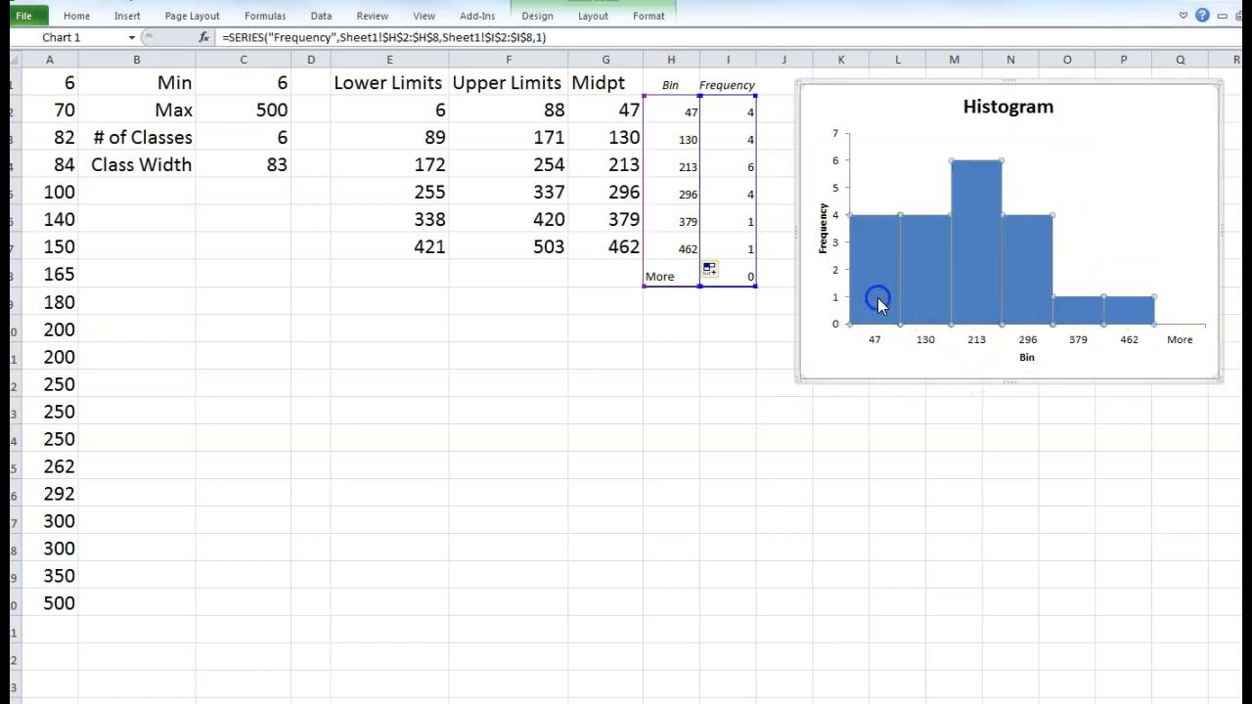
click(879, 303)
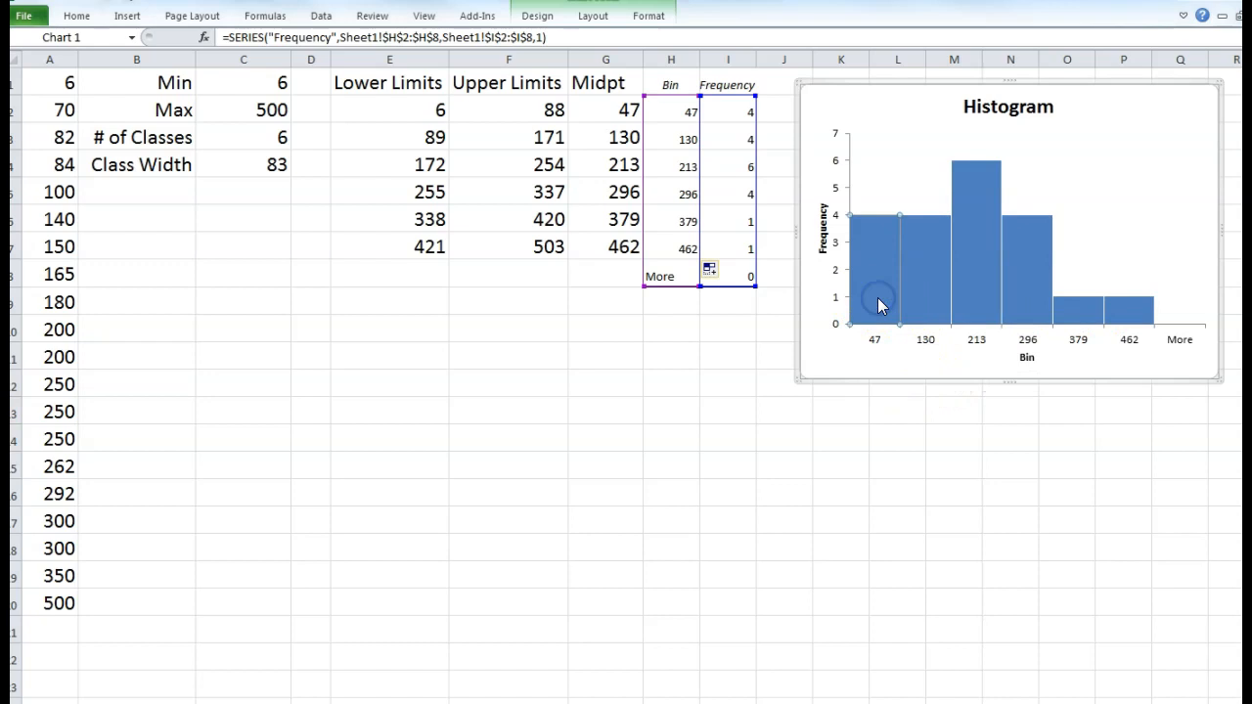
double_click(878, 305)
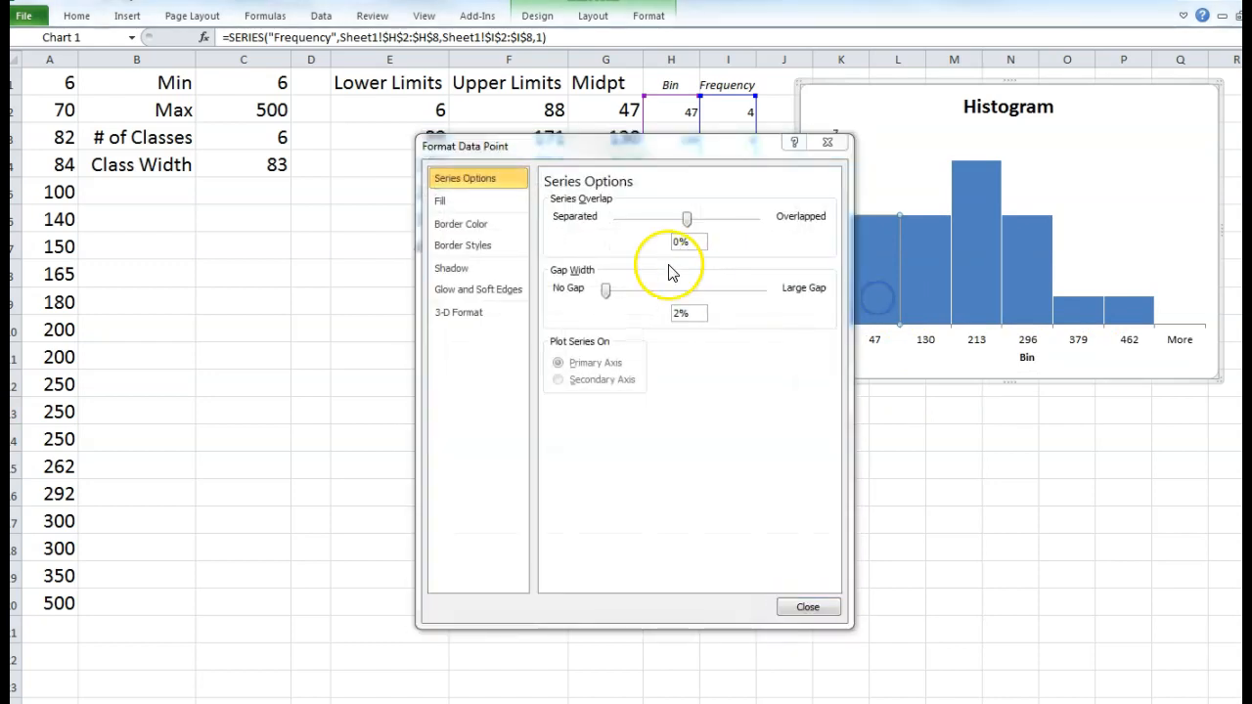
click(440, 202)
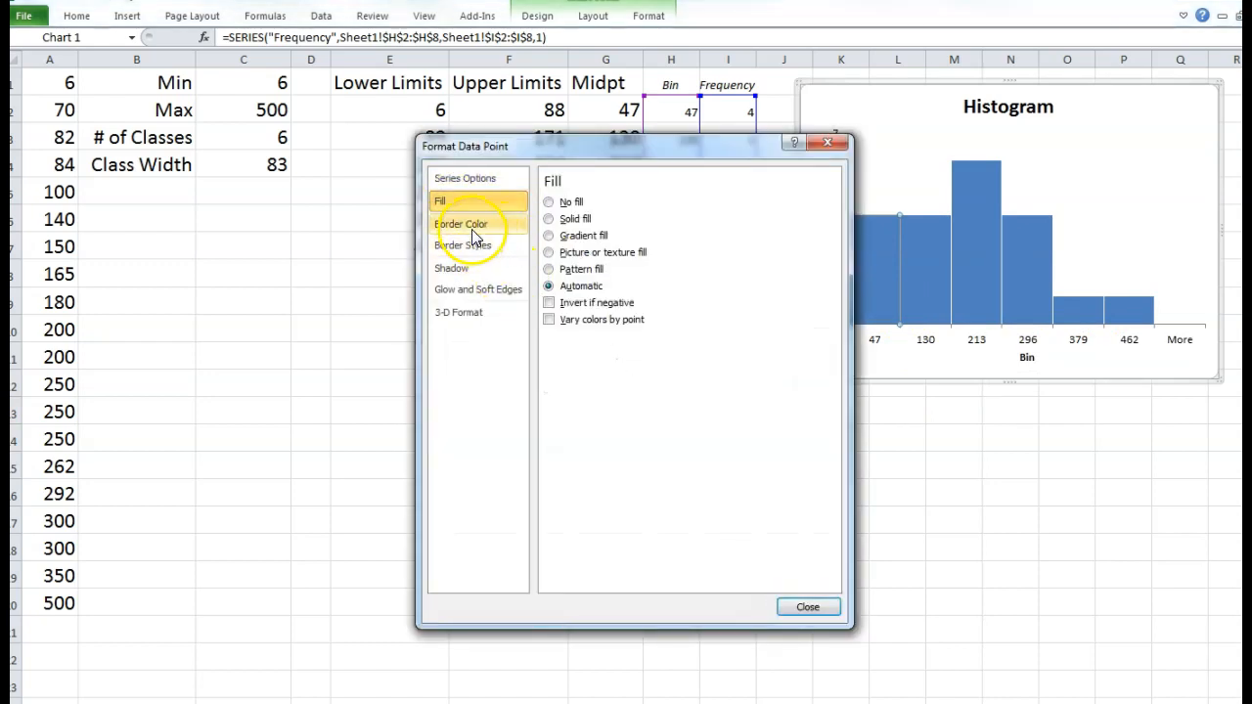
click(549, 219)
drag(683, 145, 431, 128)
click(378, 339)
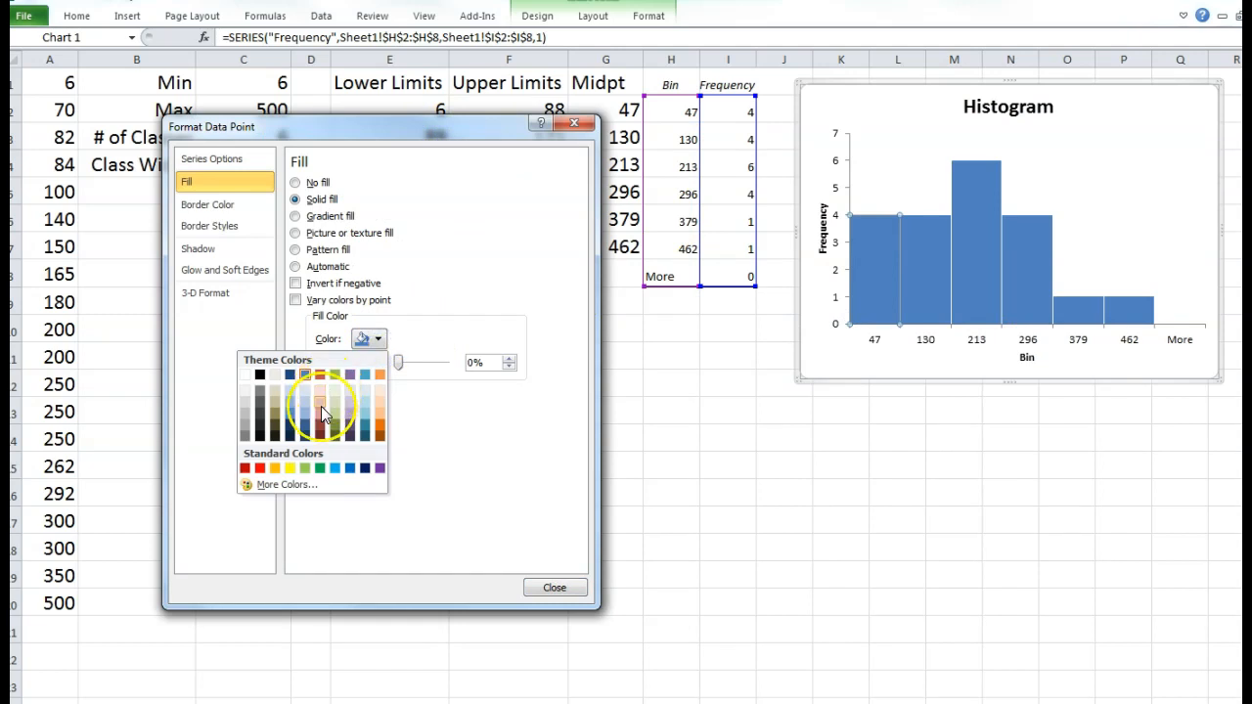
click(289, 468)
click(937, 289)
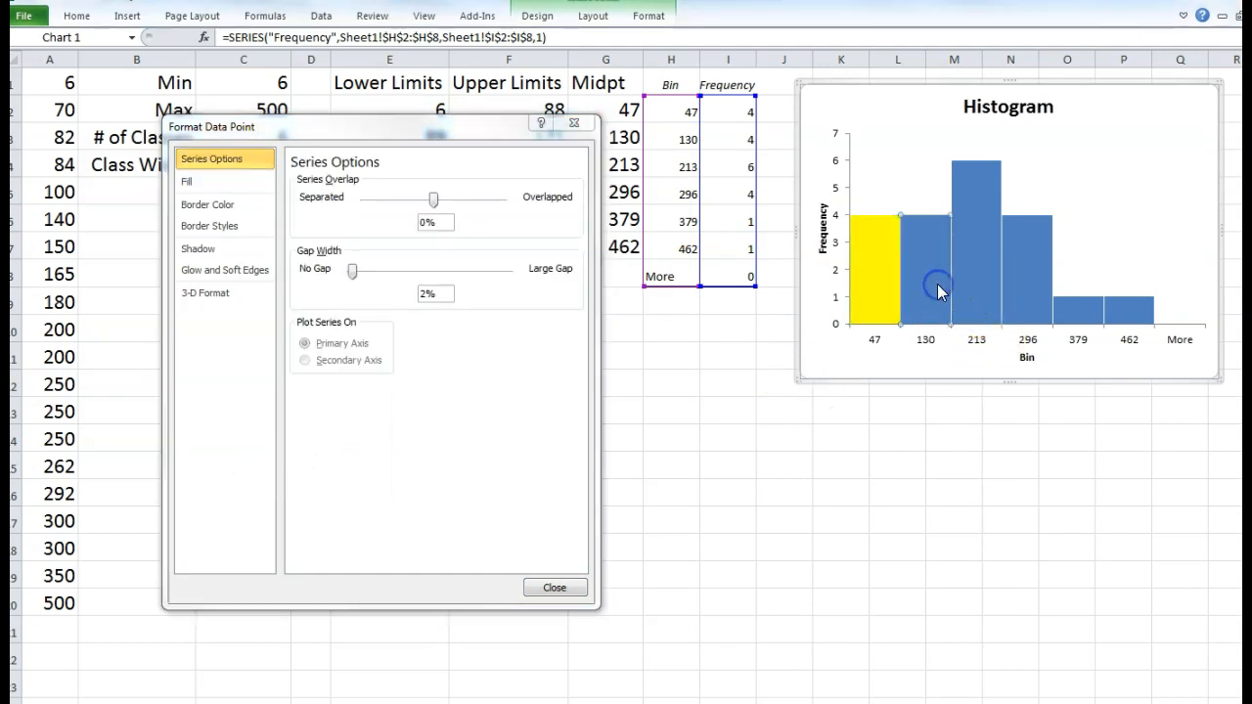
click(191, 182)
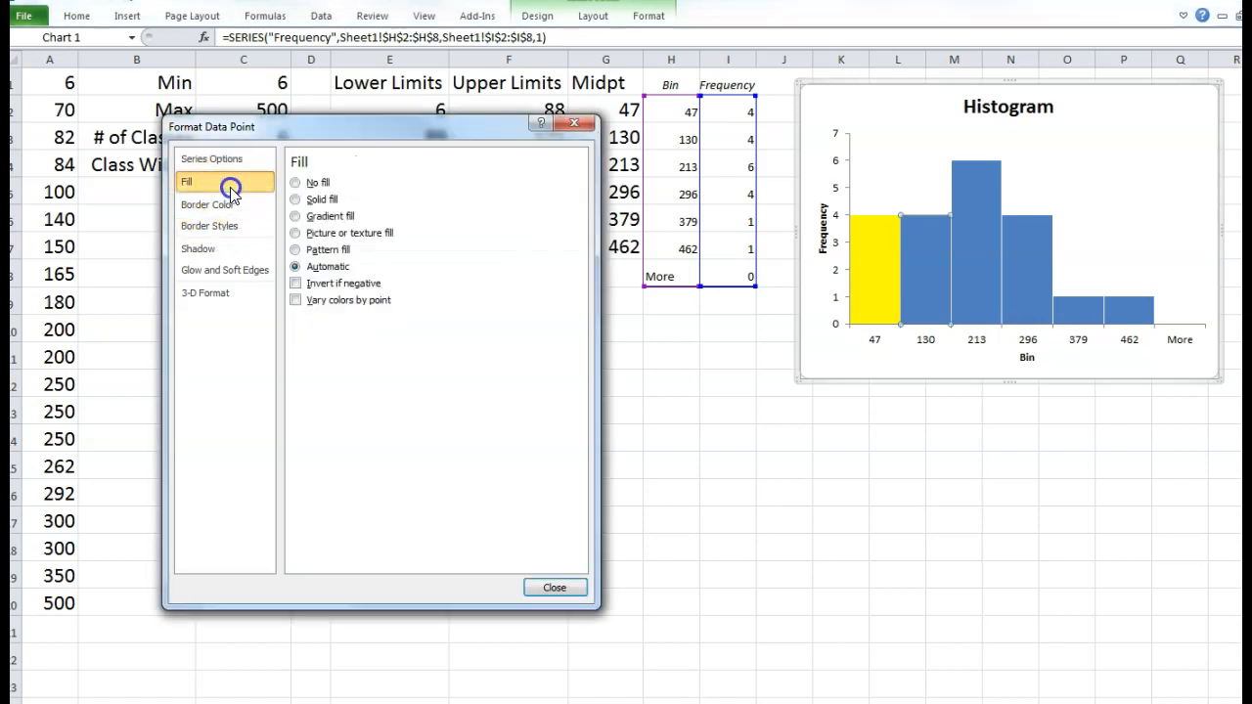
click(296, 199)
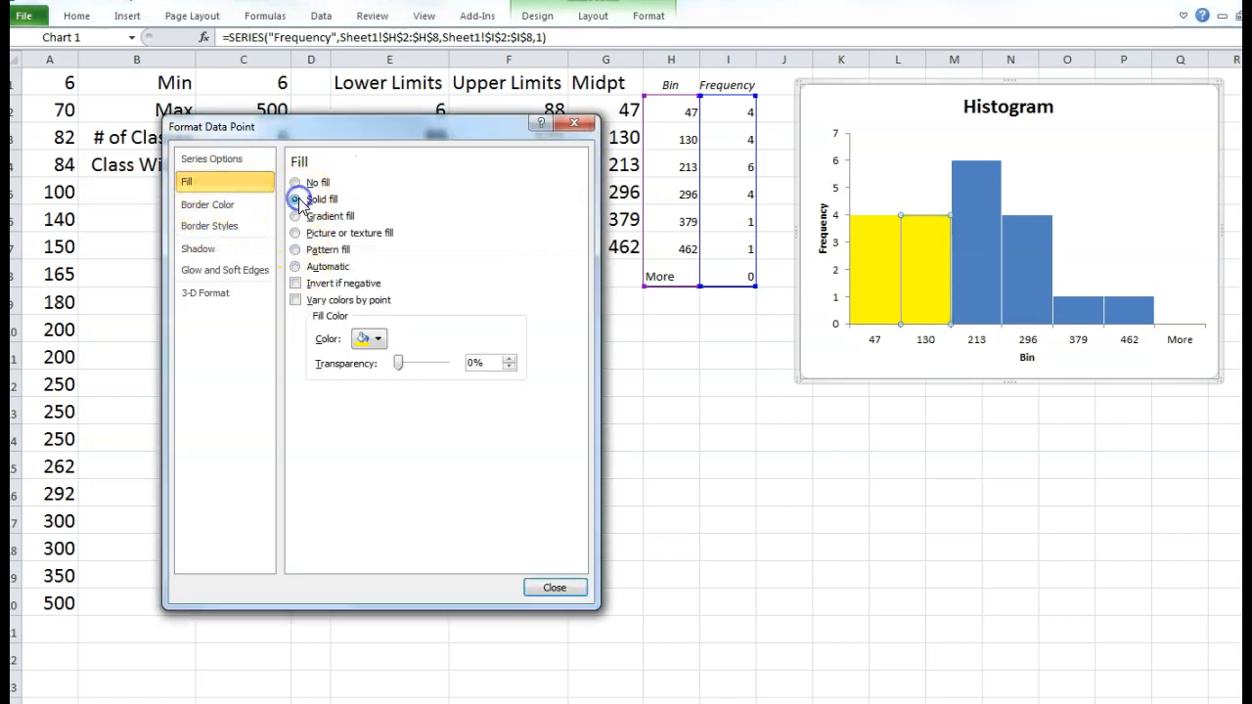
click(367, 338)
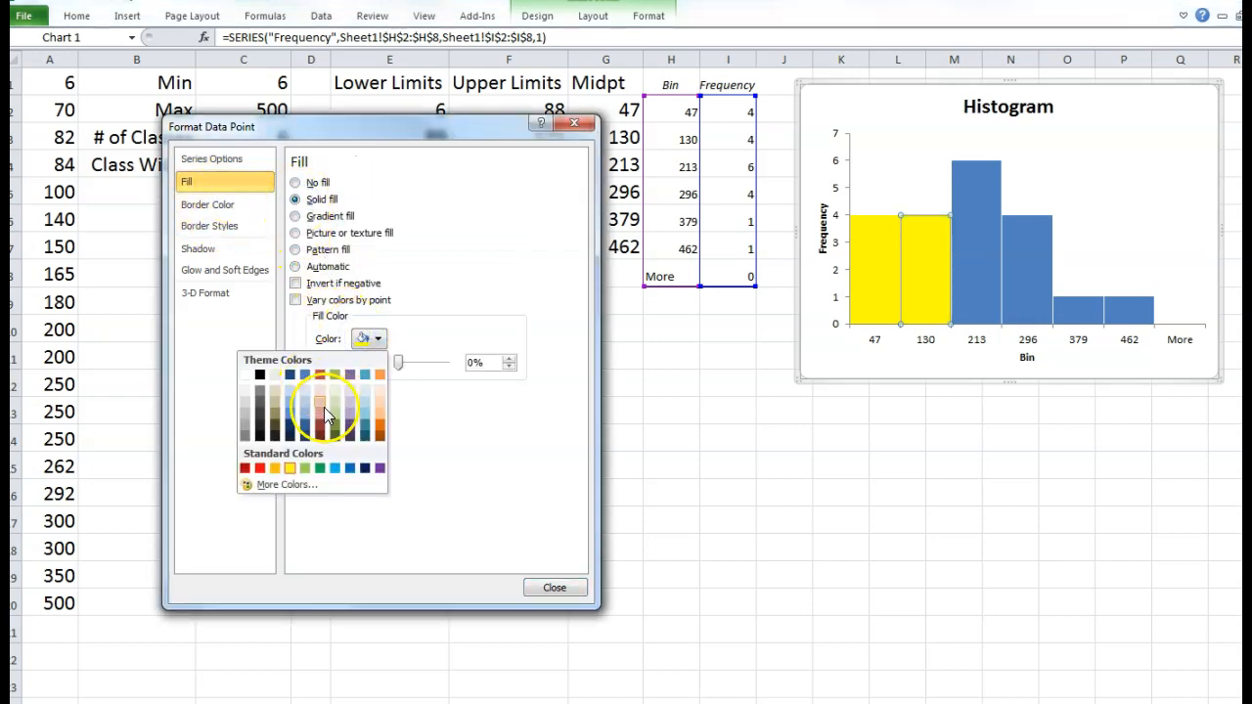
click(259, 467)
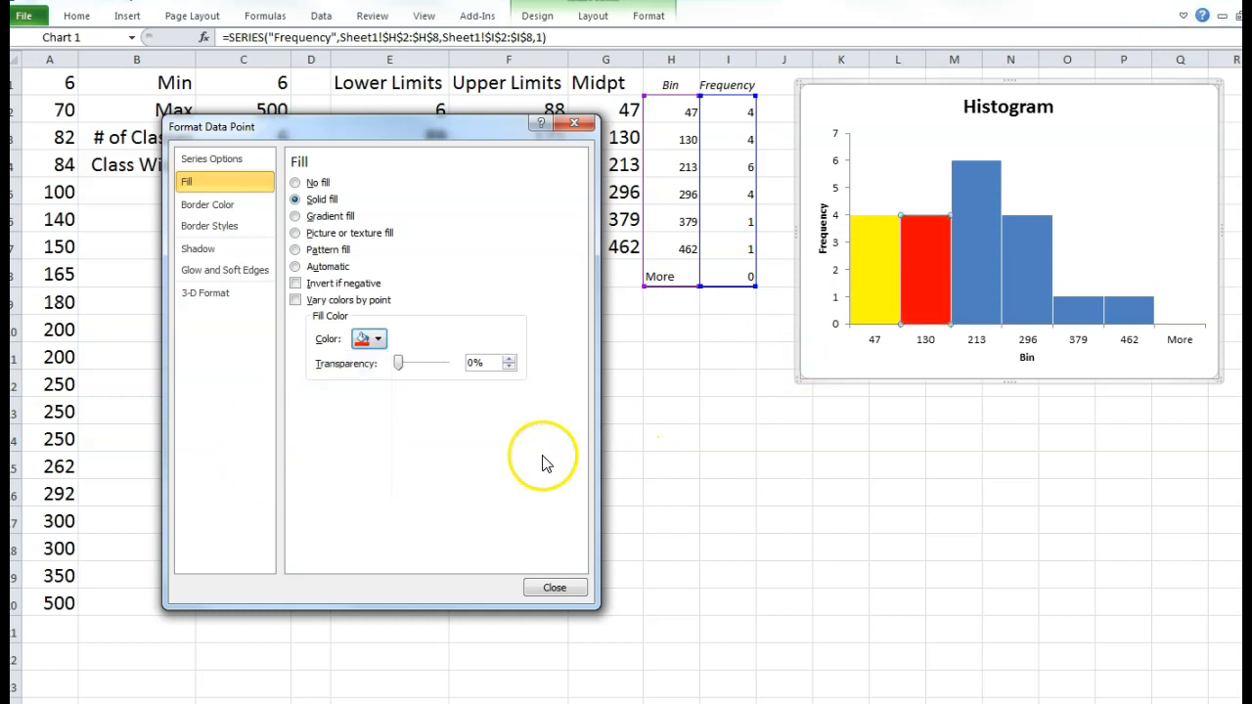
click(554, 587)
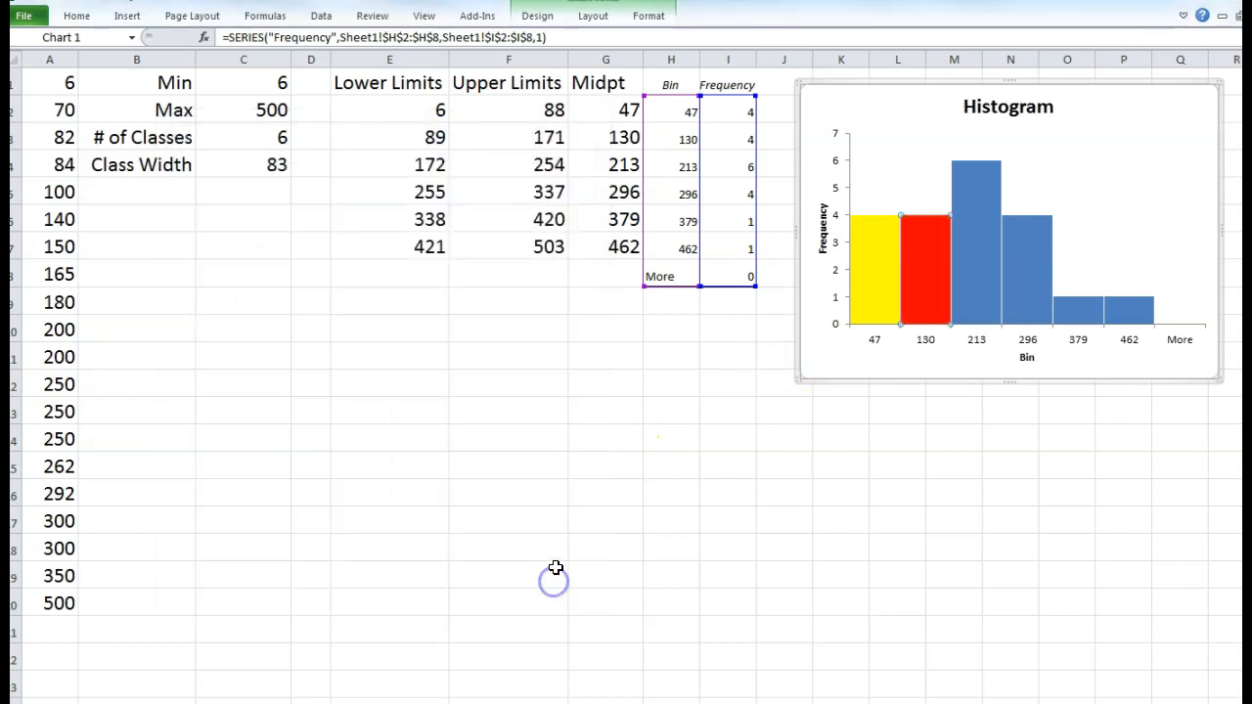
key(ctrl+z)
key(ctrl+z)
key(ctrl+z)
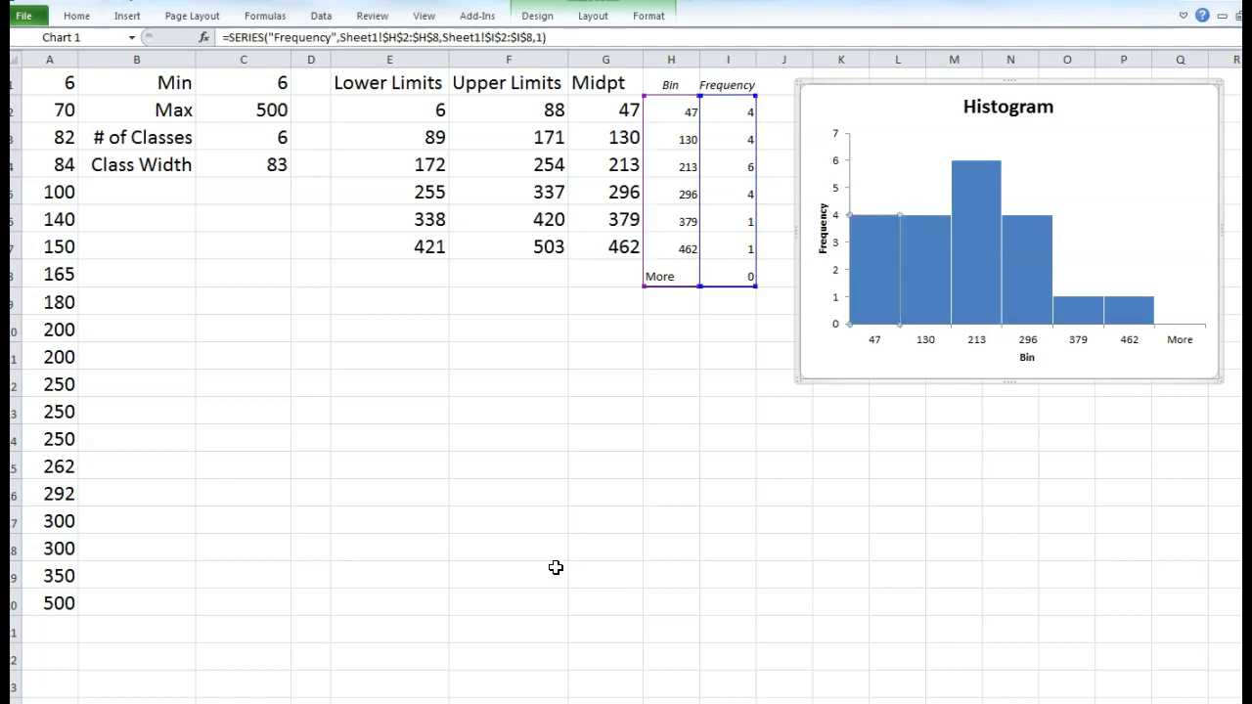
click(1042, 196)
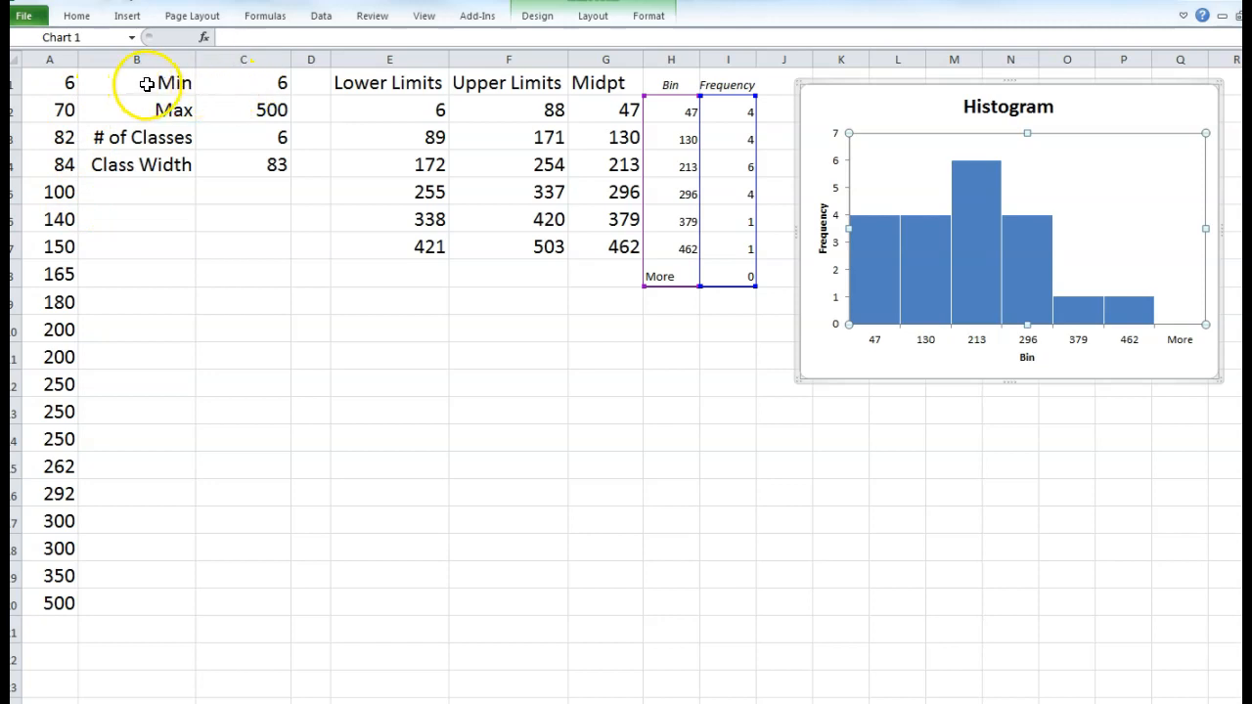
drag(147, 84, 220, 85)
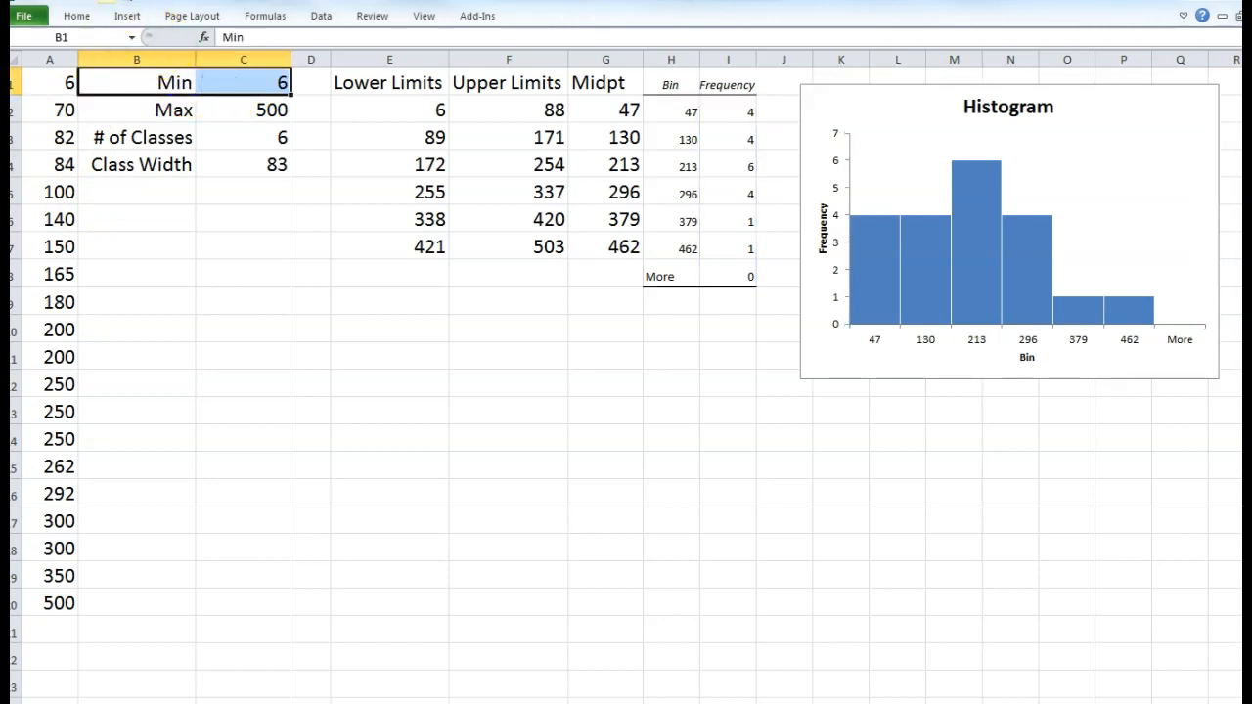
drag(169, 107, 224, 110)
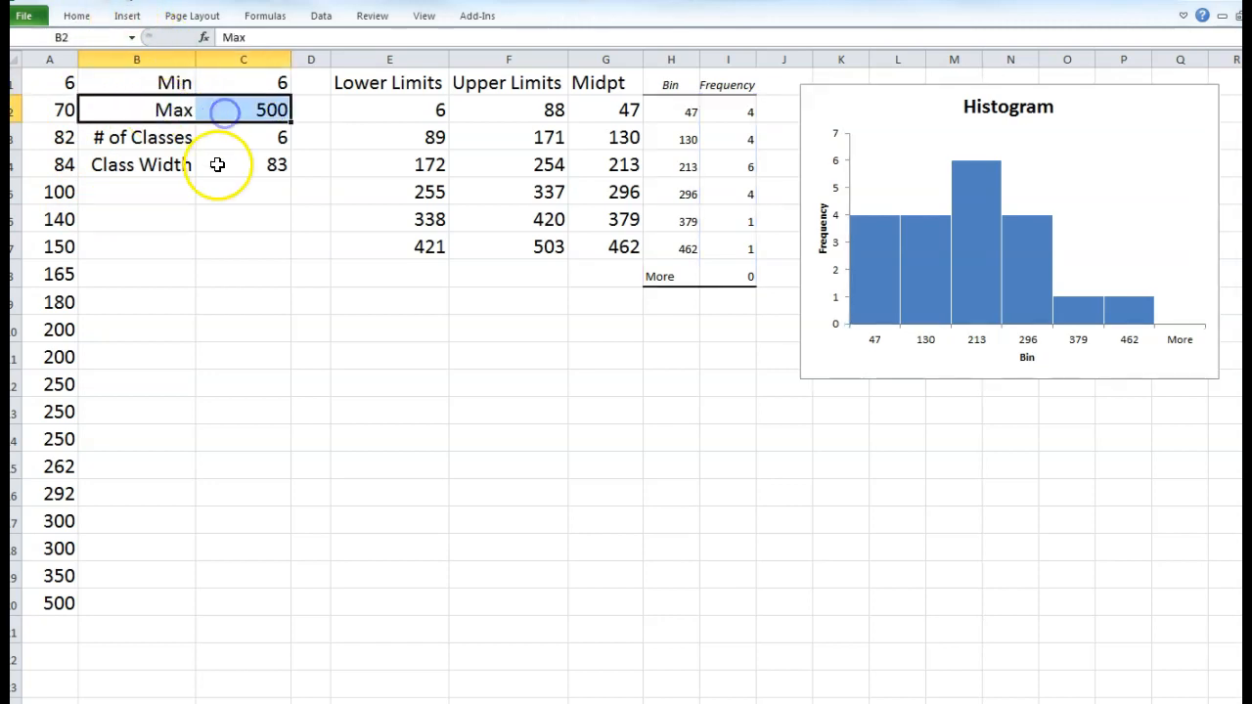
drag(168, 146, 222, 143)
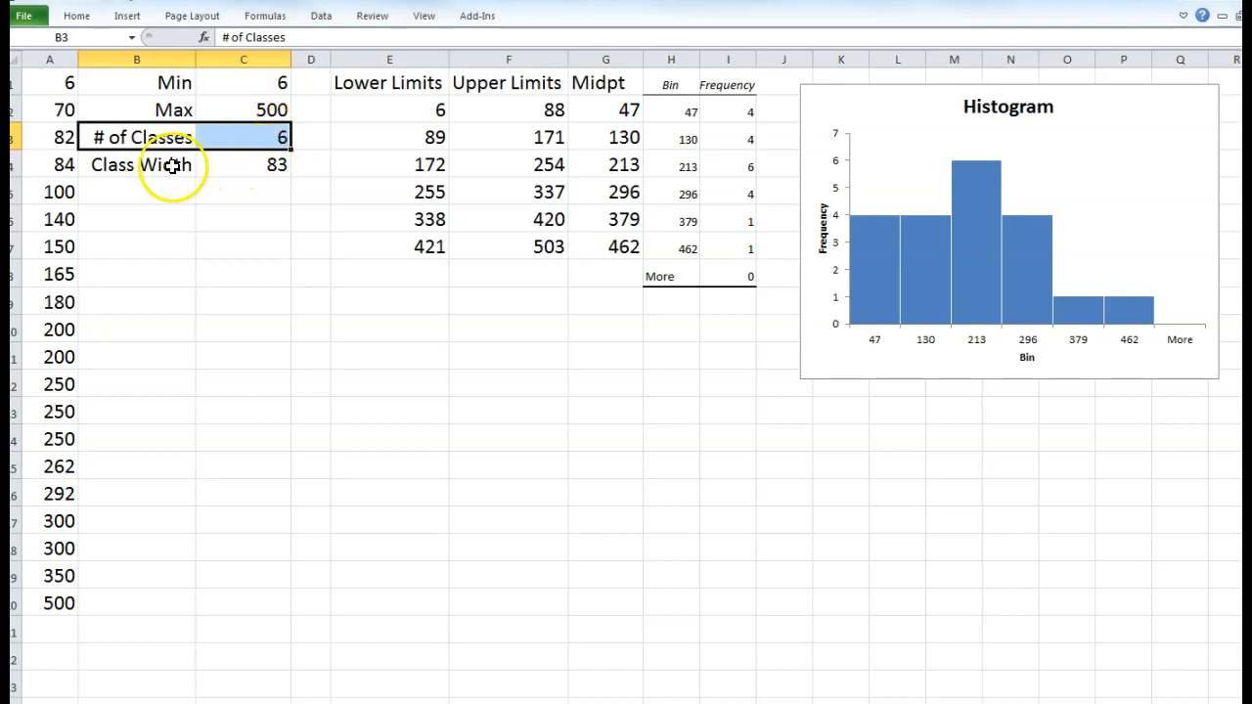
drag(173, 165, 197, 169)
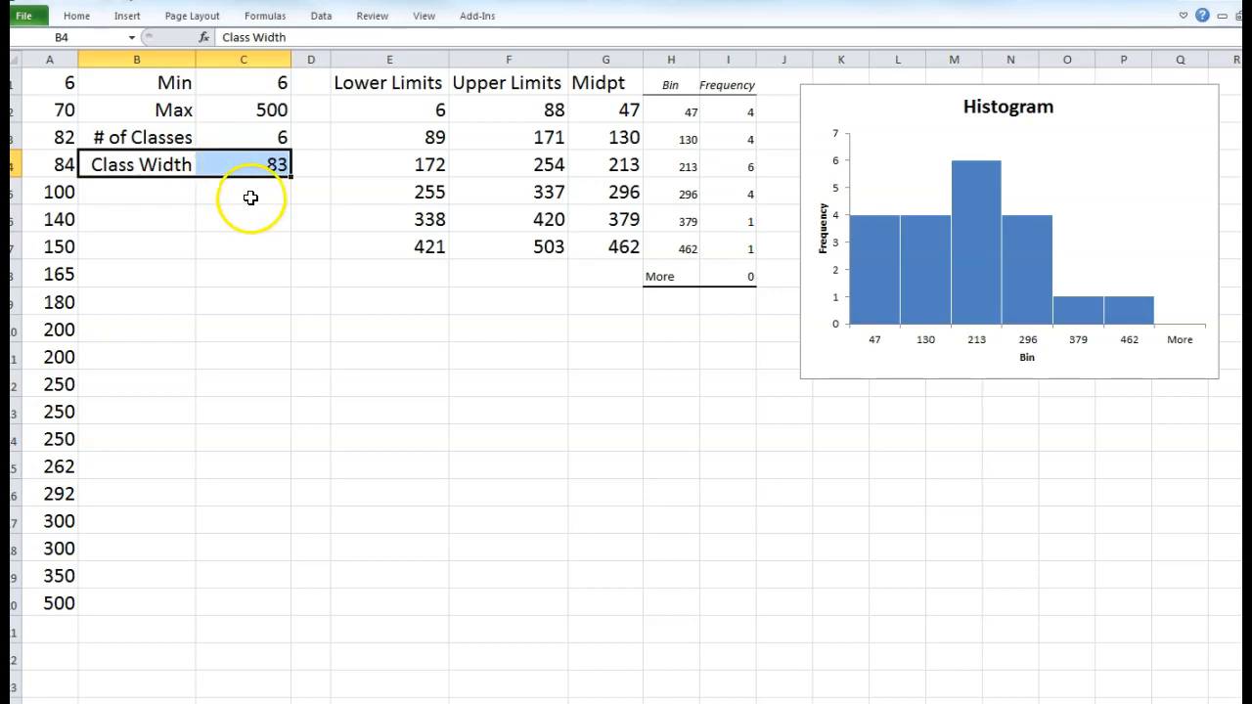
click(242, 84)
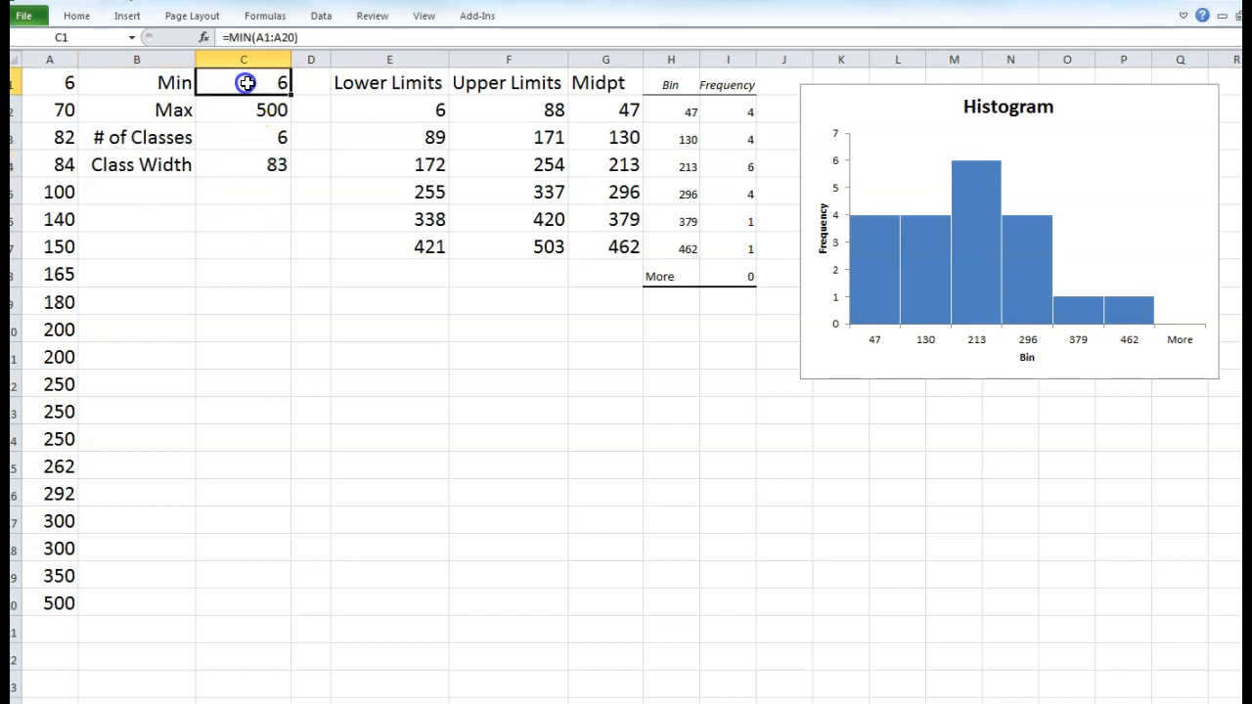
click(416, 113)
drag(405, 108, 423, 239)
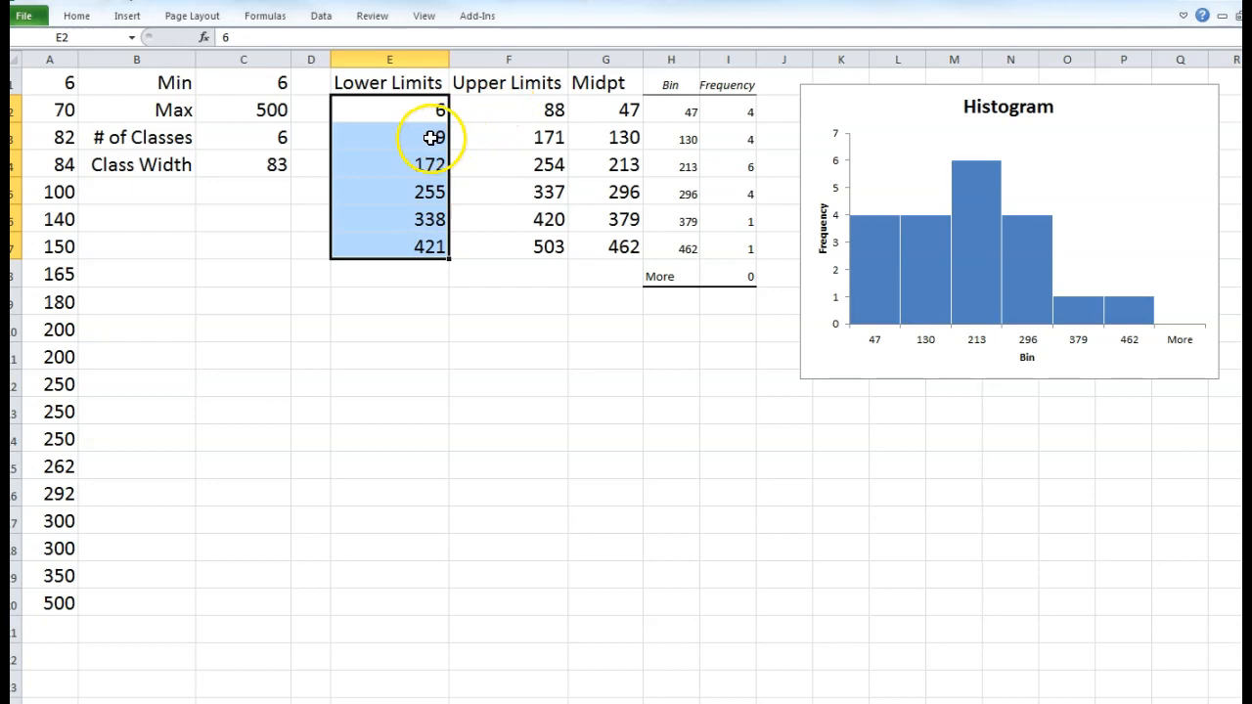
click(441, 137)
click(512, 106)
drag(514, 105, 522, 241)
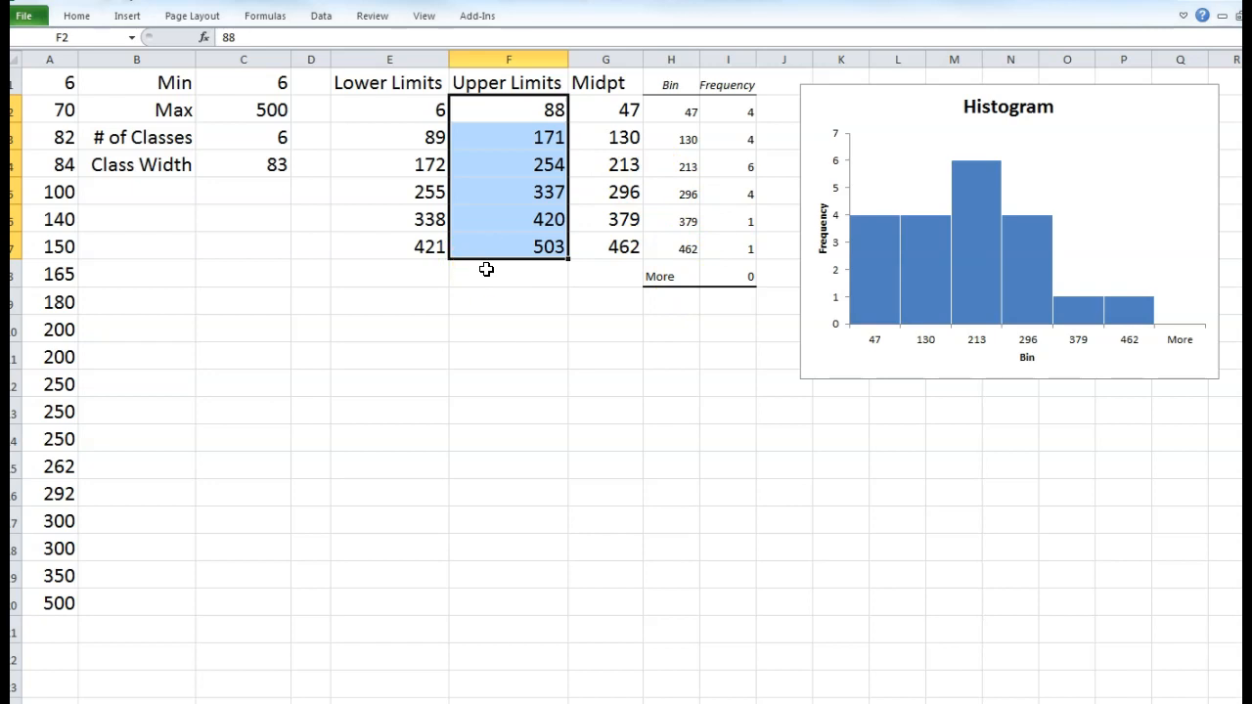
click(279, 164)
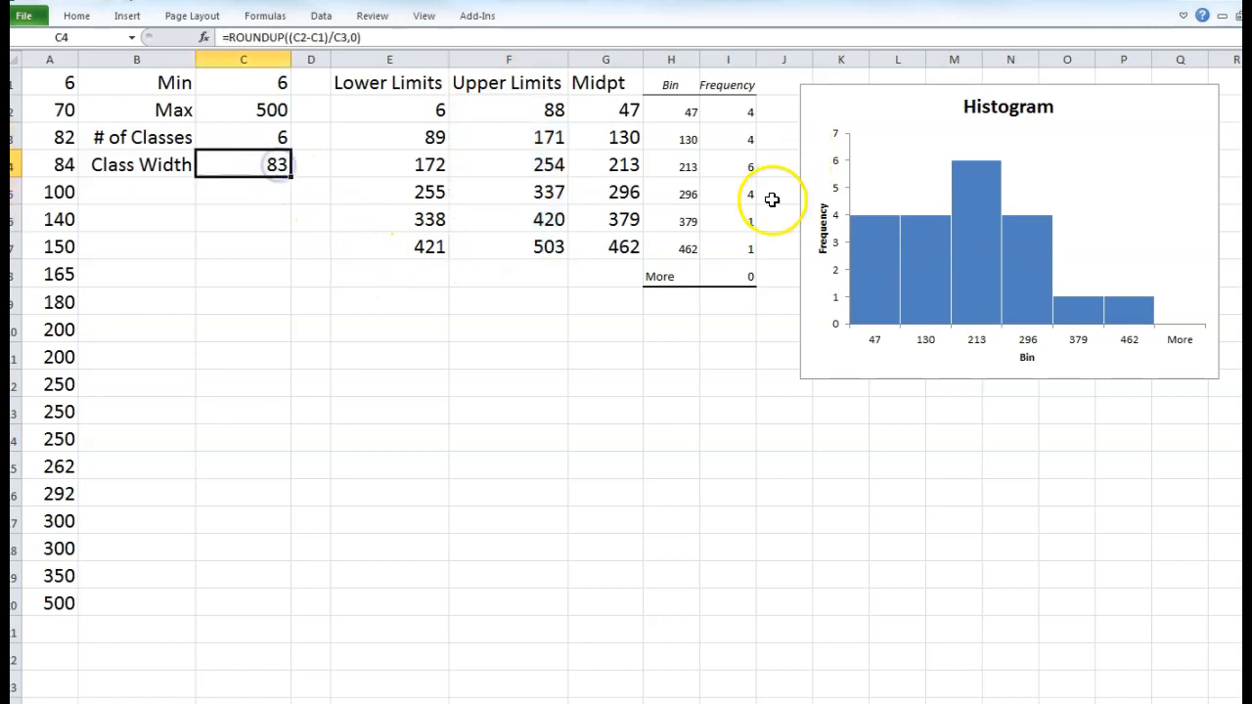
text(82)
key(Return)
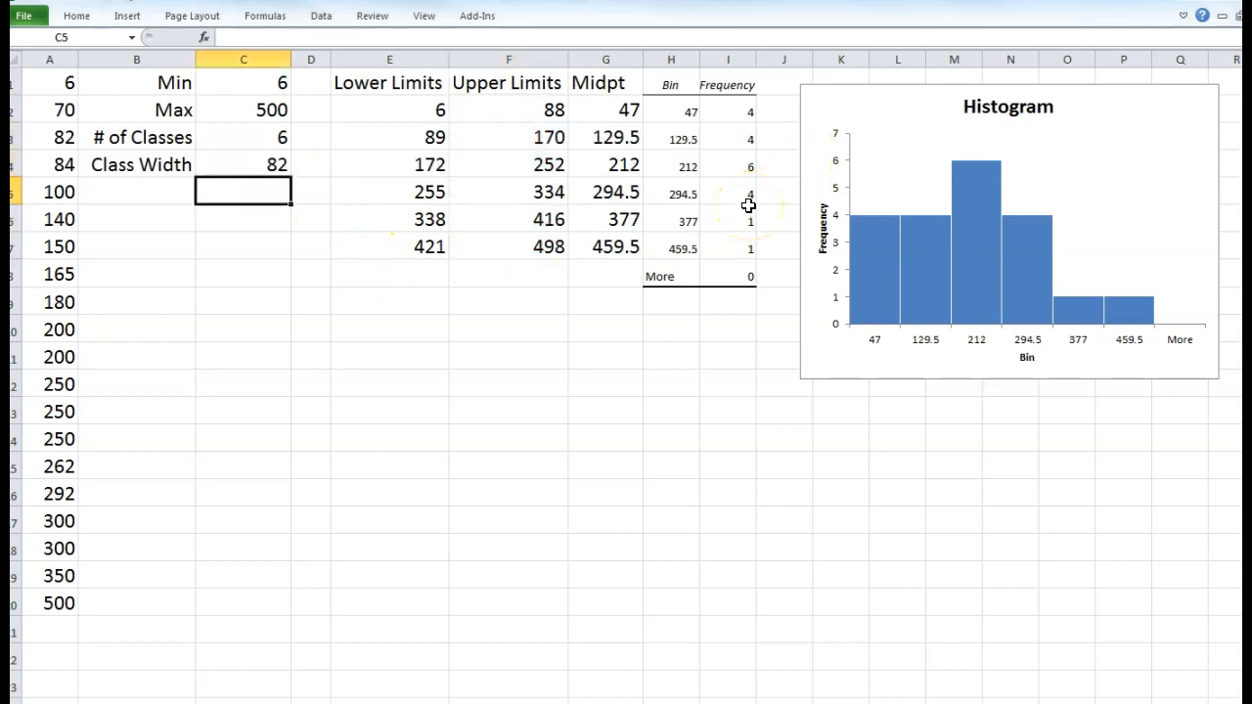
click(624, 253)
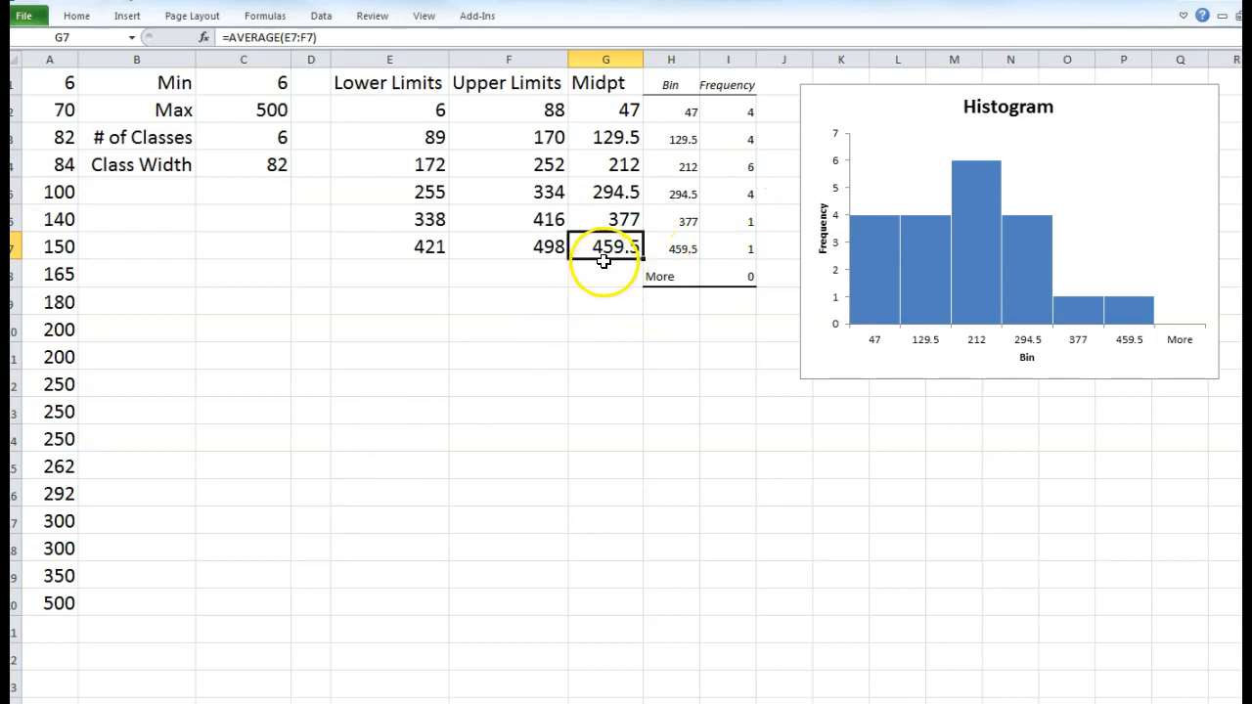
click(546, 248)
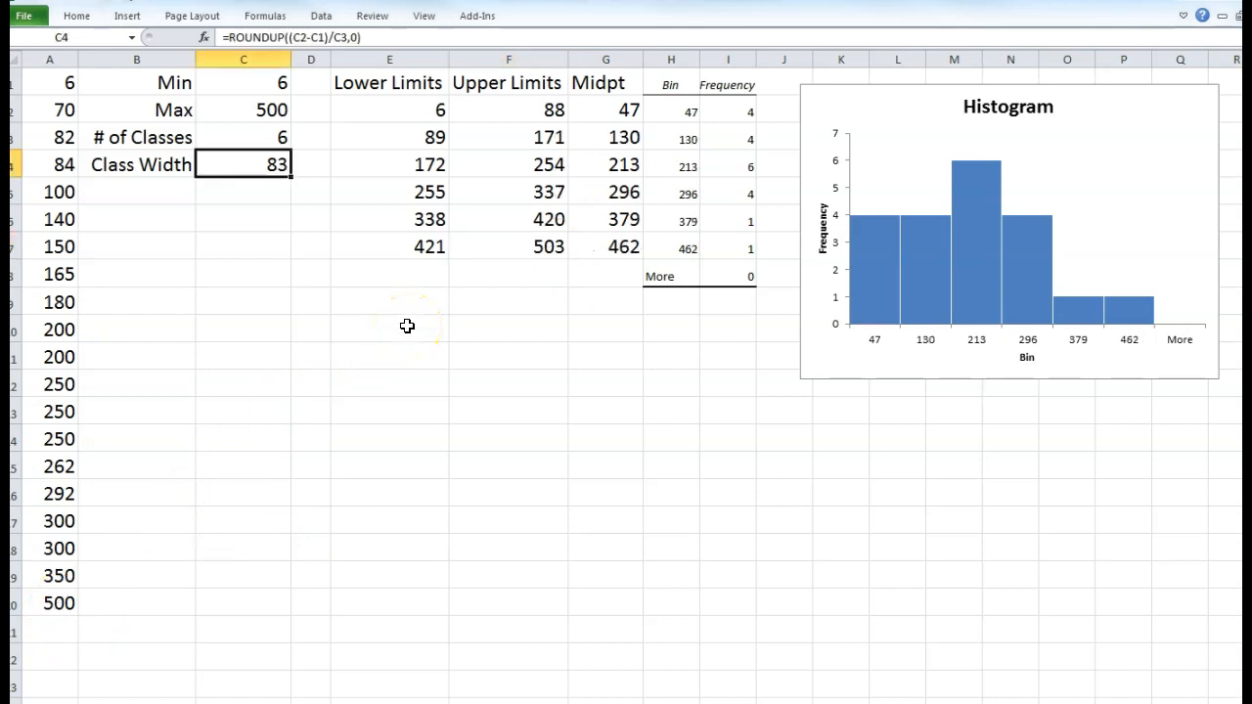
click(486, 291)
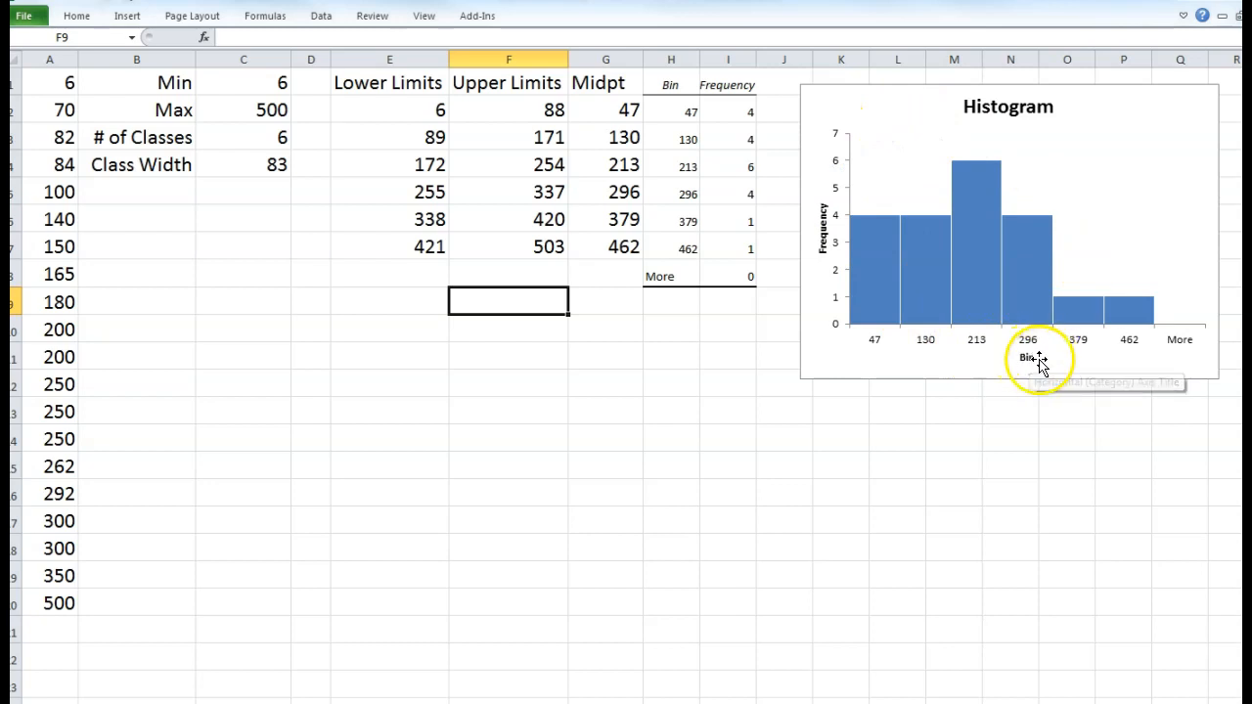
- Rename the horizontal axis title from 'Bin' to 'Miles per Week'
click(662, 82)
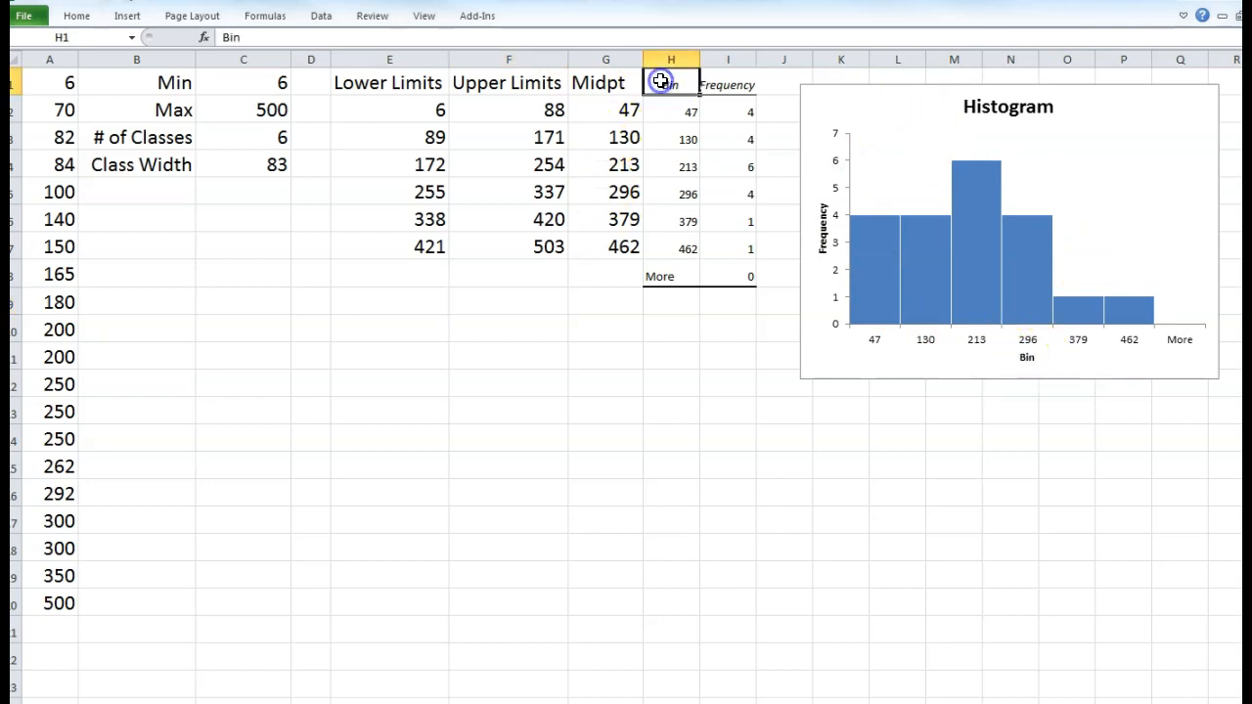
click(821, 225)
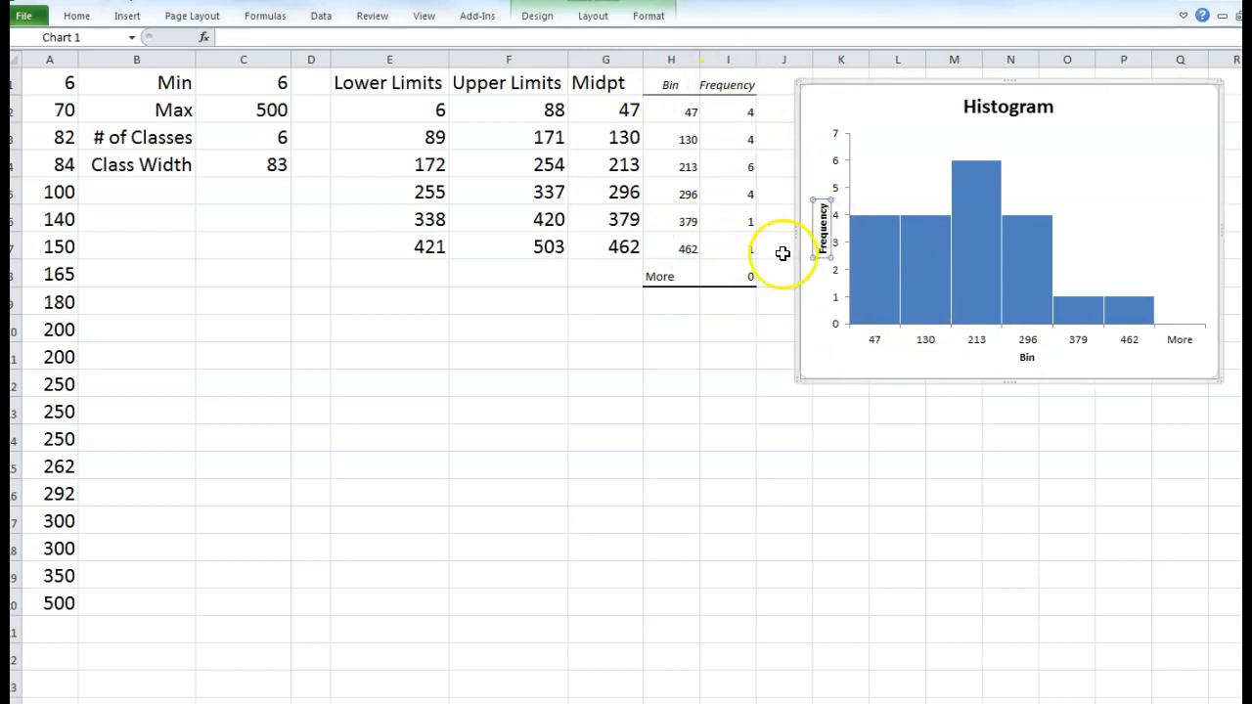
double_click(1027, 357)
click(1028, 357)
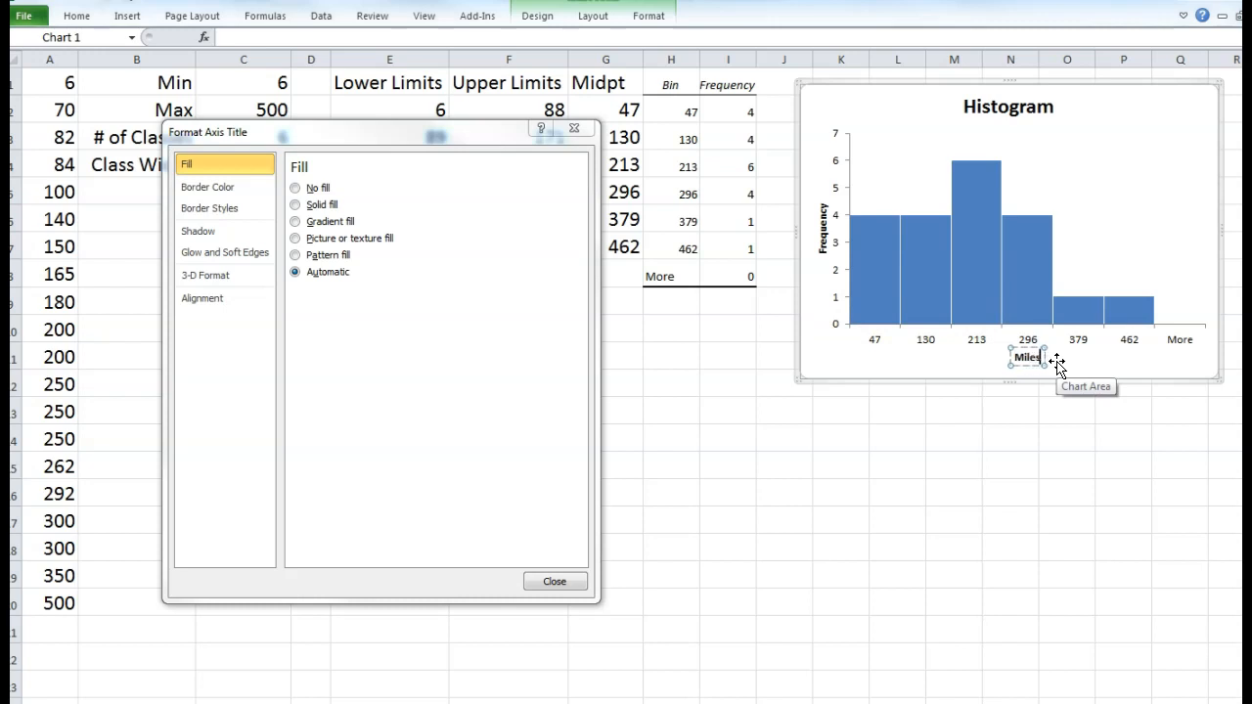
text(Miles per Week)
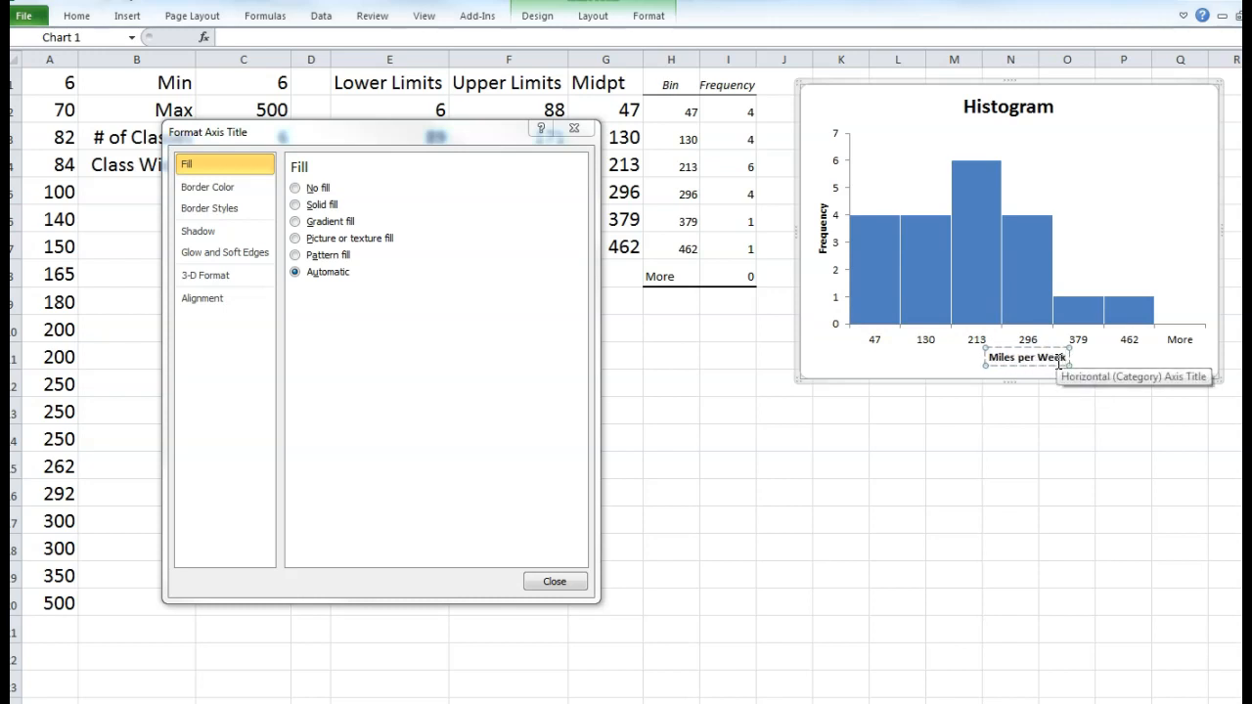
click(1154, 210)
click(1052, 158)
- Change the chart title from 'Histogram' to 'Miles Driven per Week'
click(1040, 106)
double_click(990, 102)
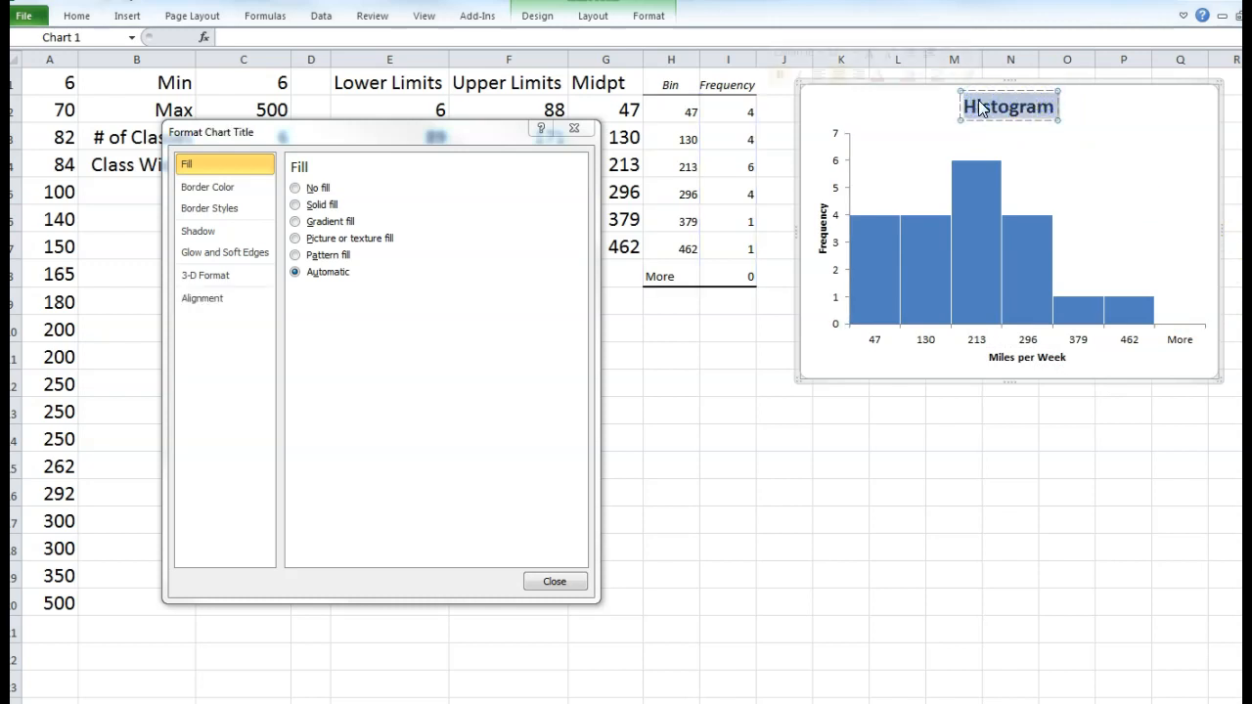
text(Miles Dr)
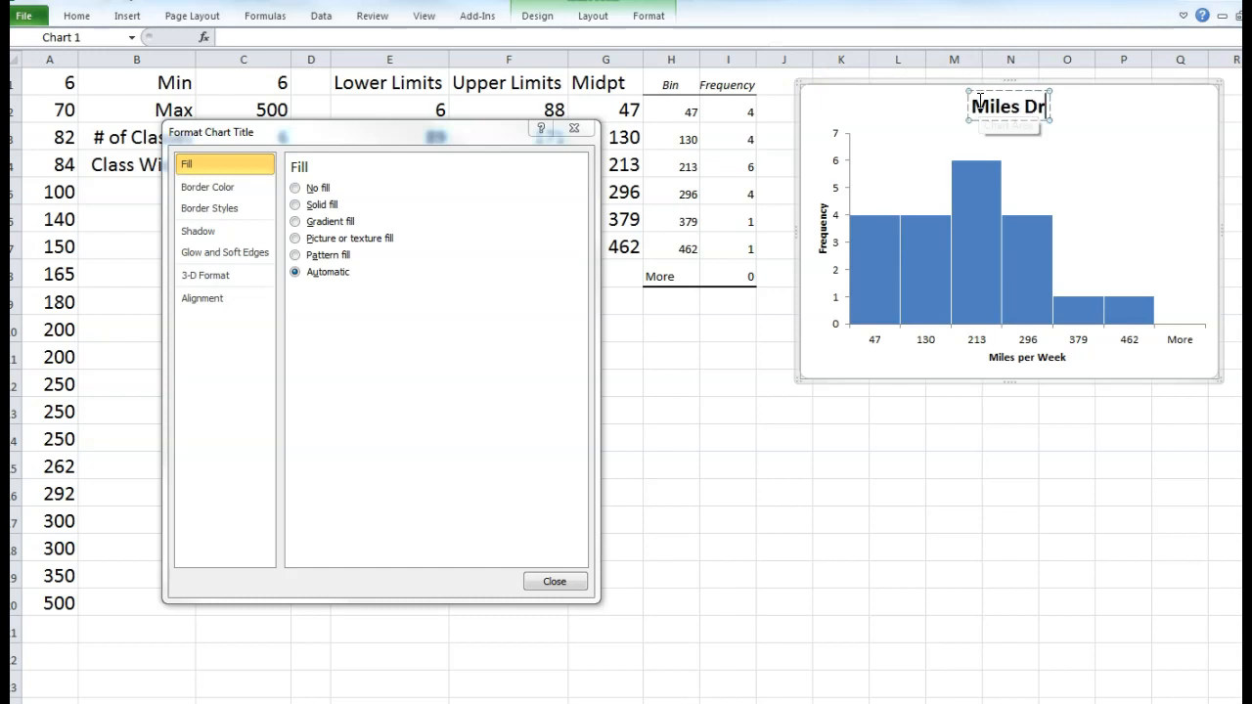
text(iven per Week)
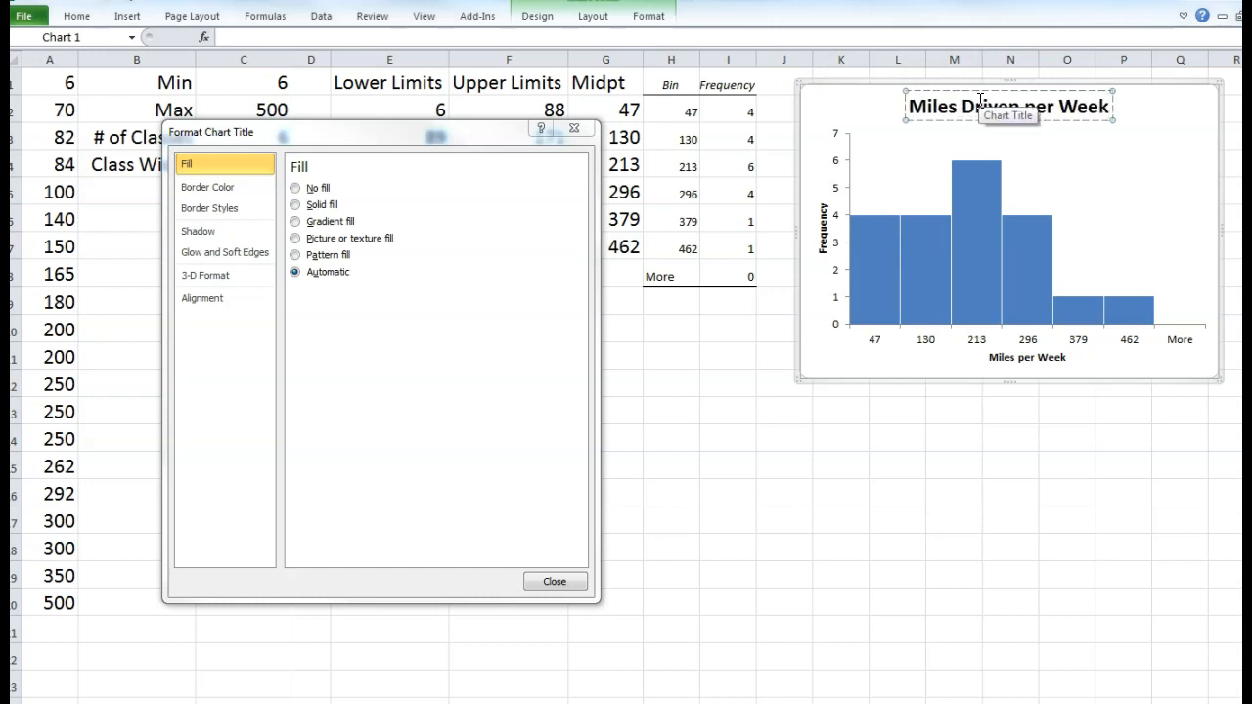
click(1063, 173)
click(1156, 118)
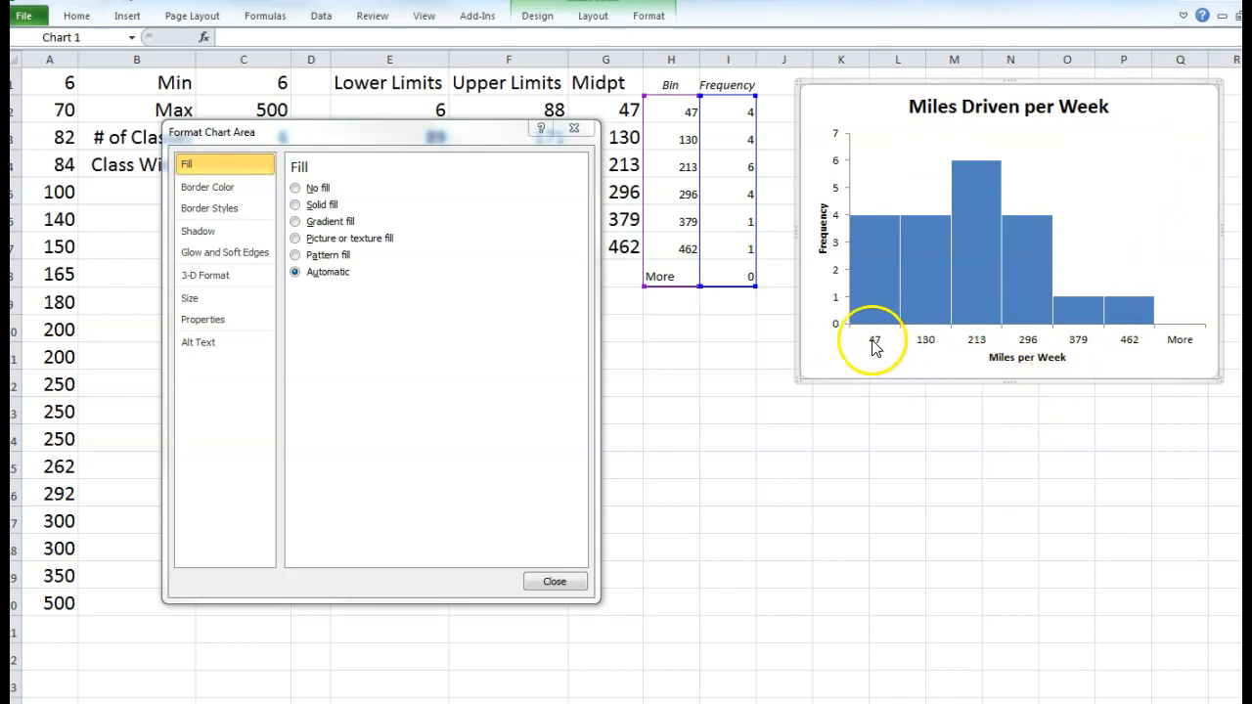
mouse_move(855, 225)
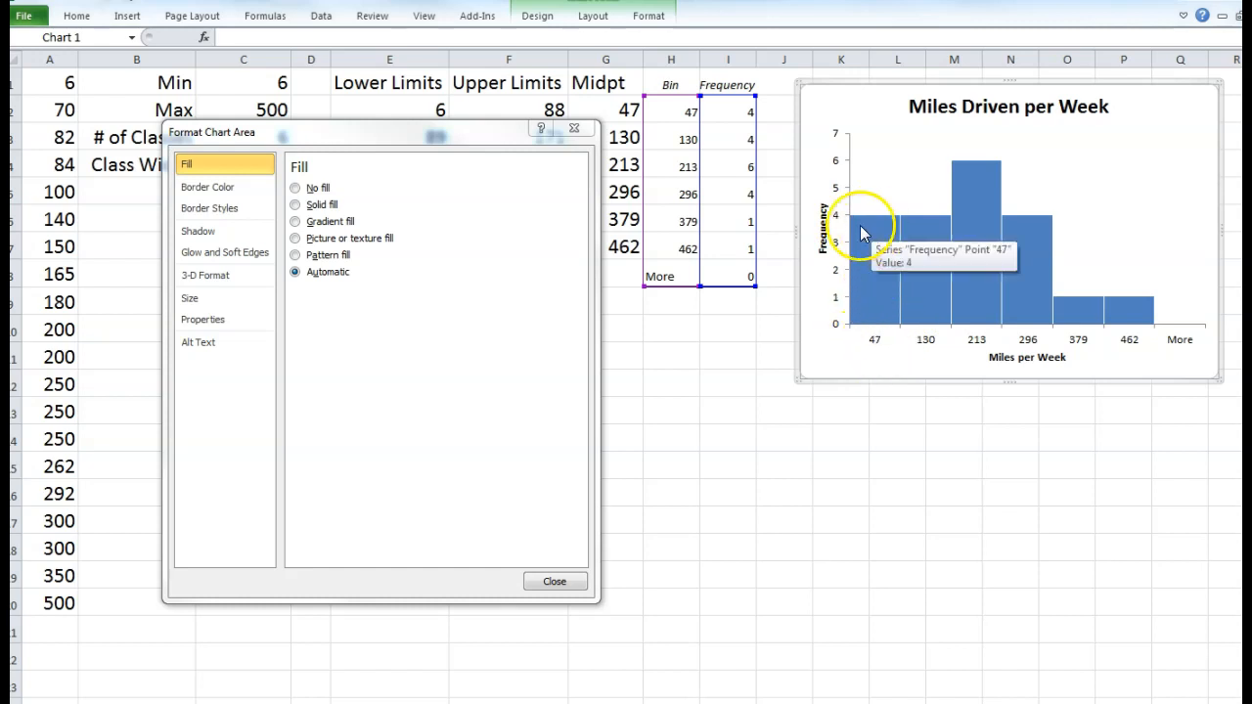
drag(391, 145, 407, 268)
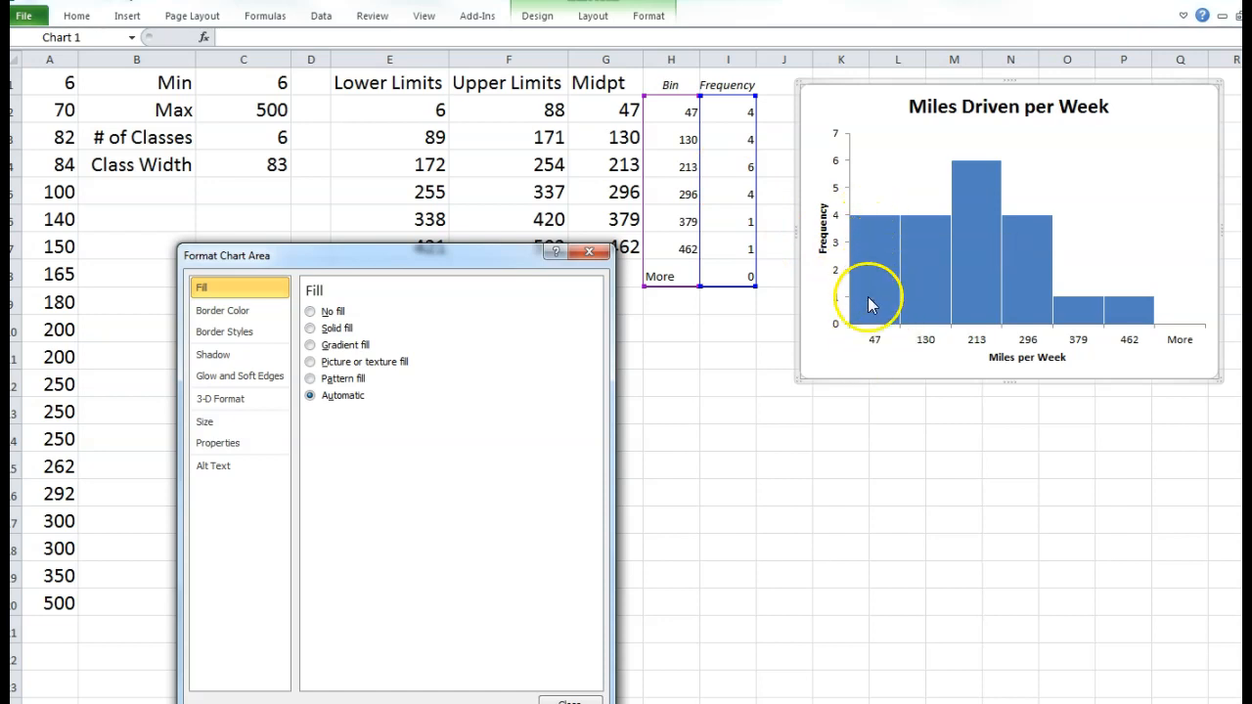
mouse_move(885, 296)
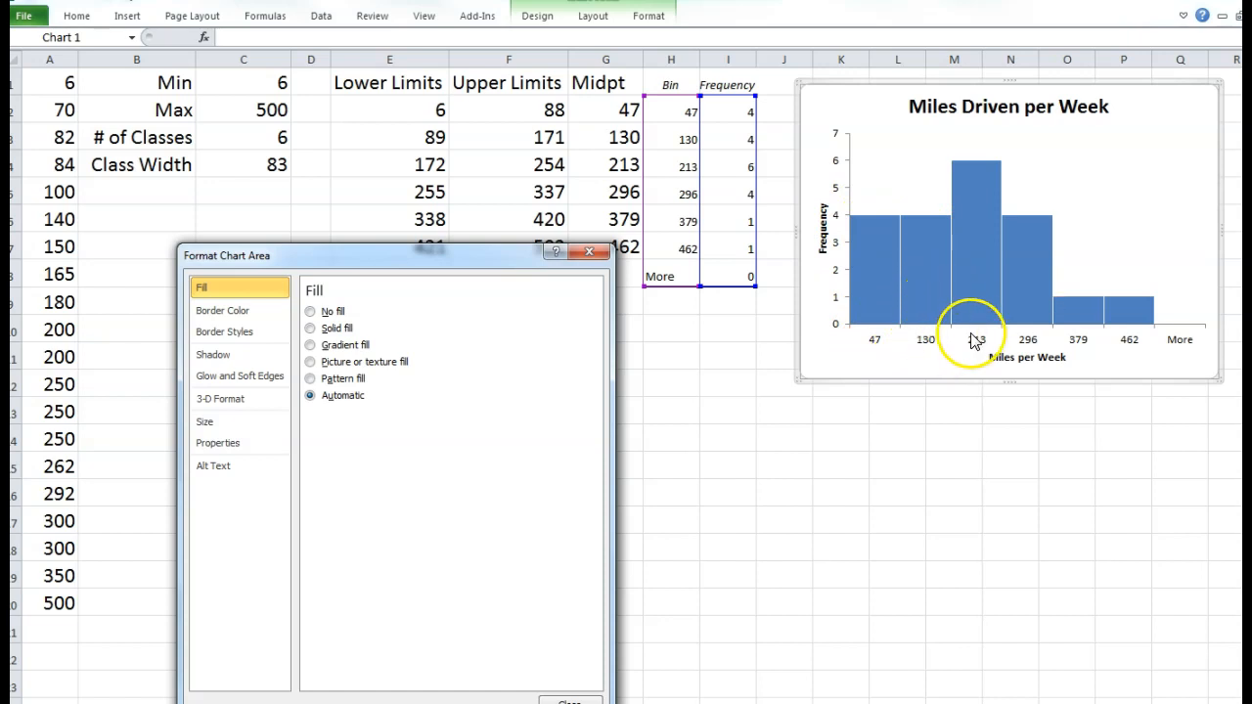
- Close the Format Shape settings and review the class-limit formulas in E4, F4 and F7
drag(406, 140, 481, 151)
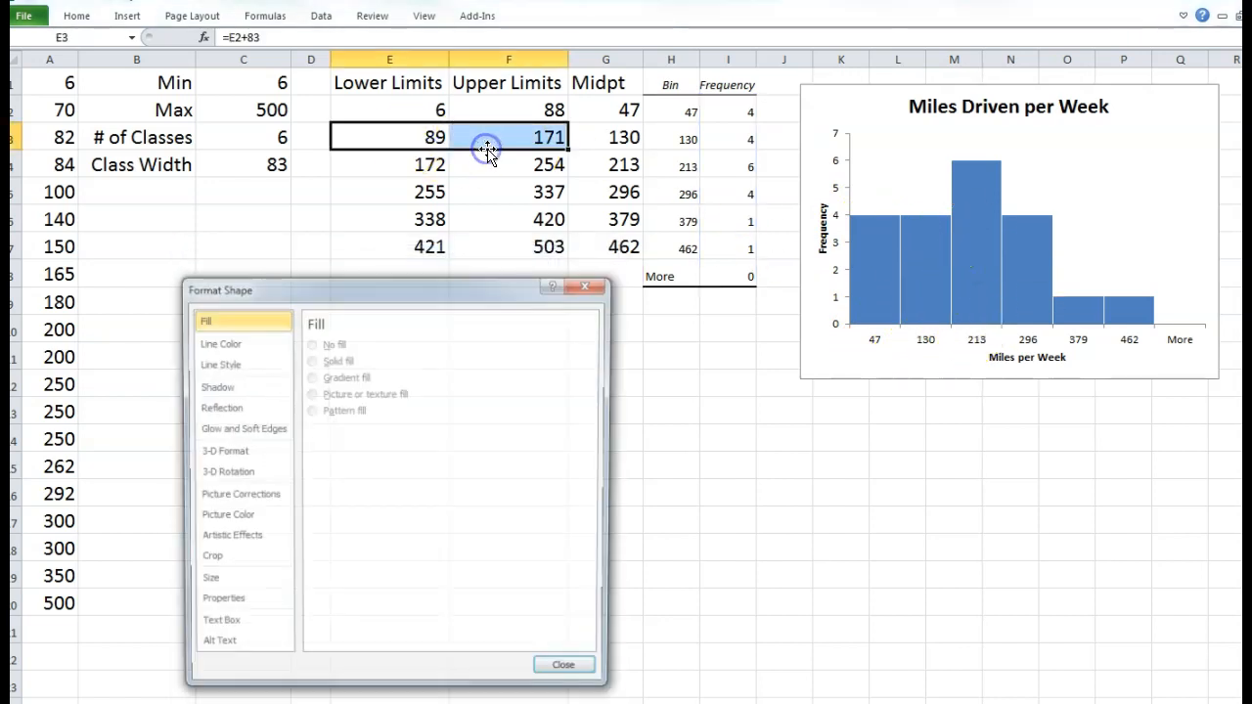
click(591, 283)
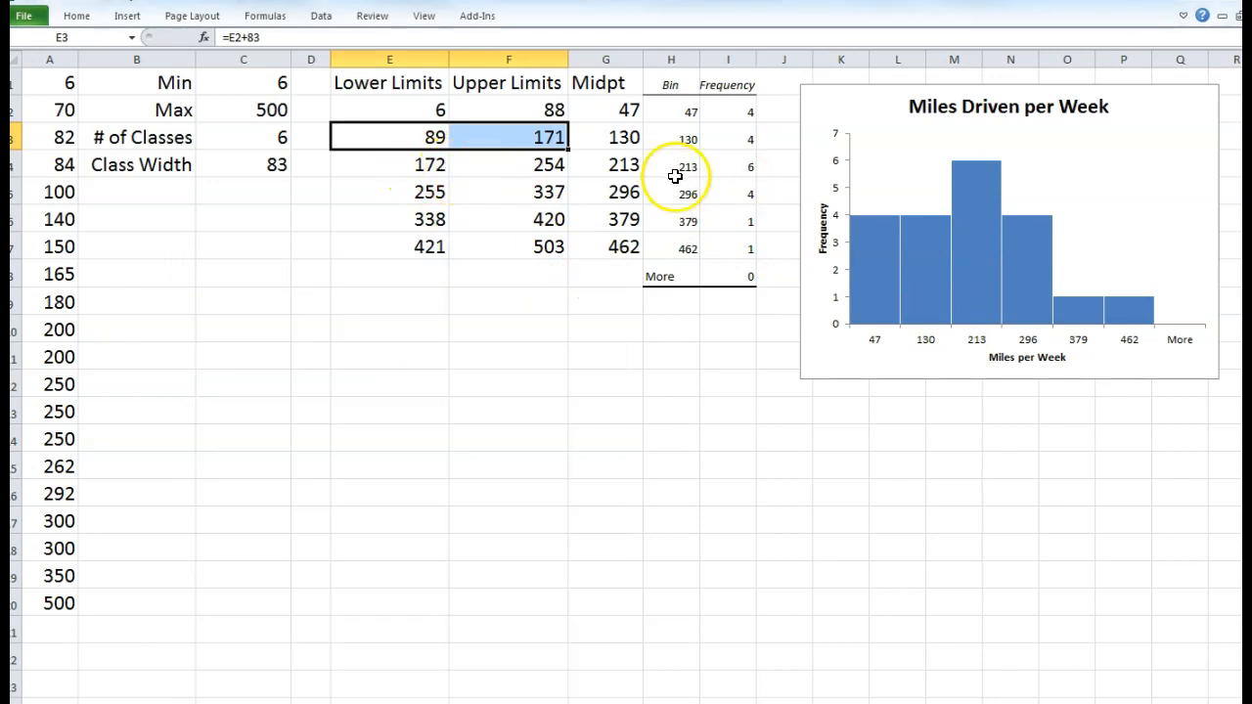
click(619, 167)
click(435, 168)
drag(435, 166, 471, 179)
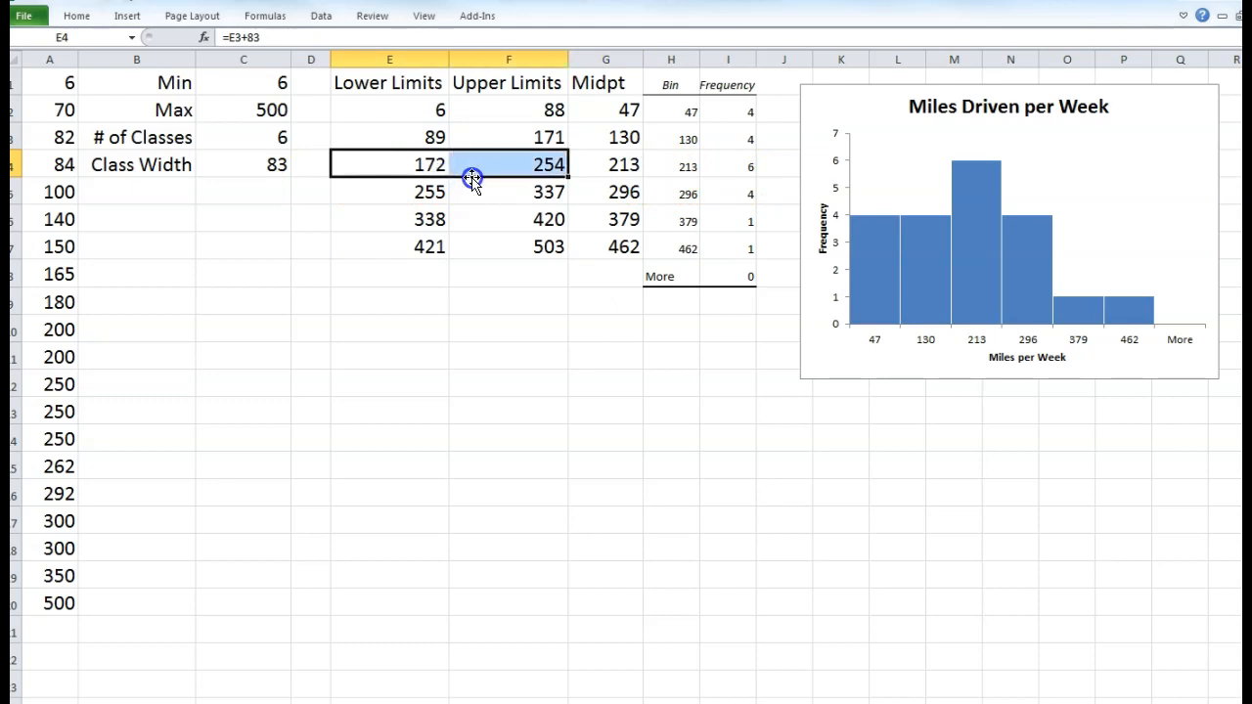
click(479, 249)
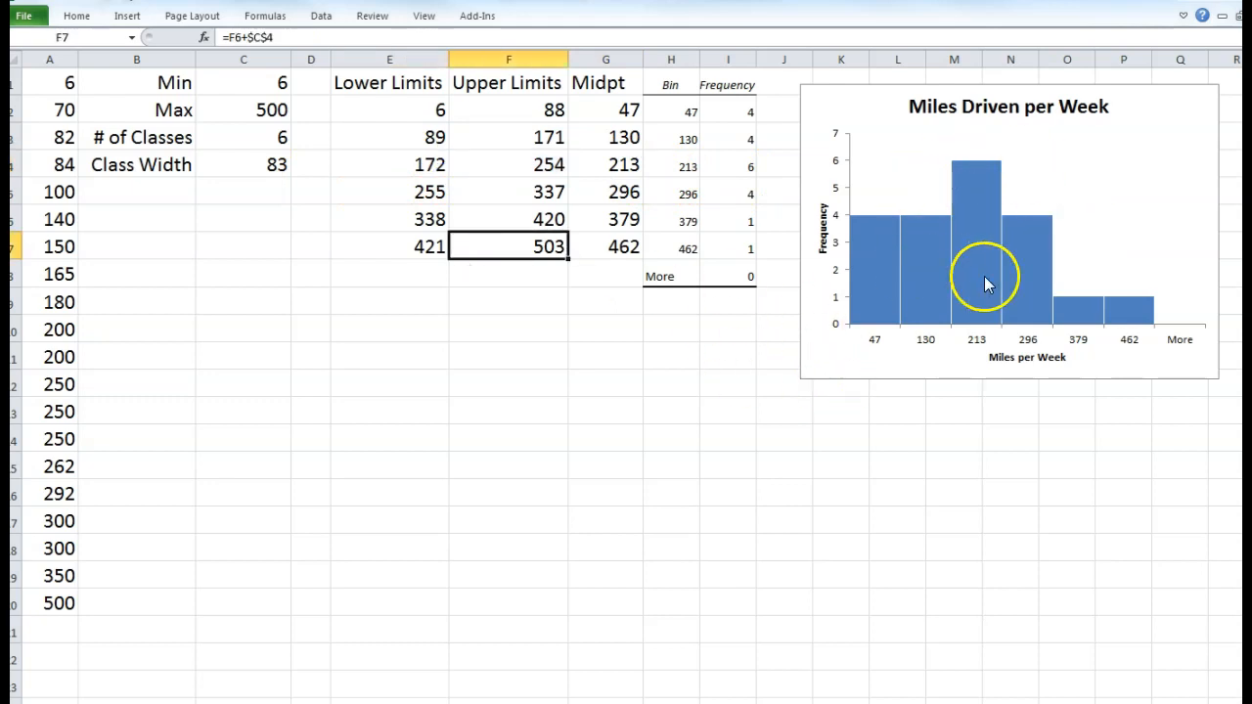
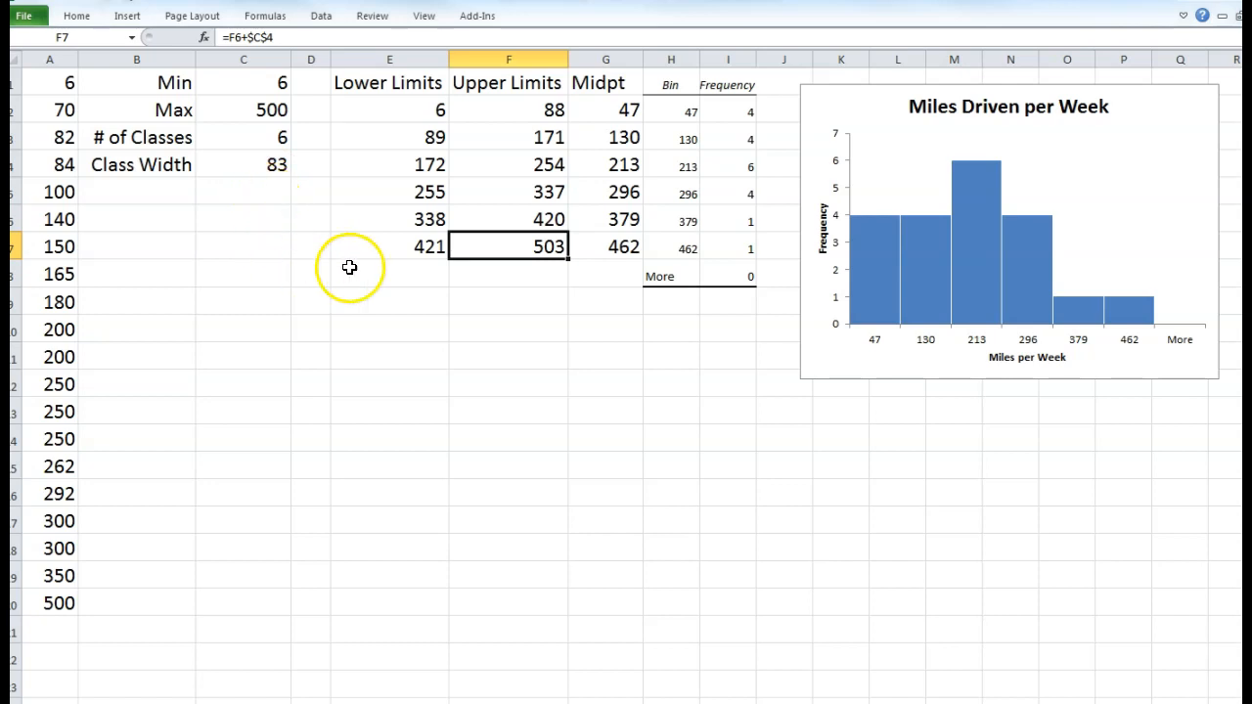
- Set C3 to 7 classes and fill the lower and upper limits to row 8 (504 and 514)
click(264, 137)
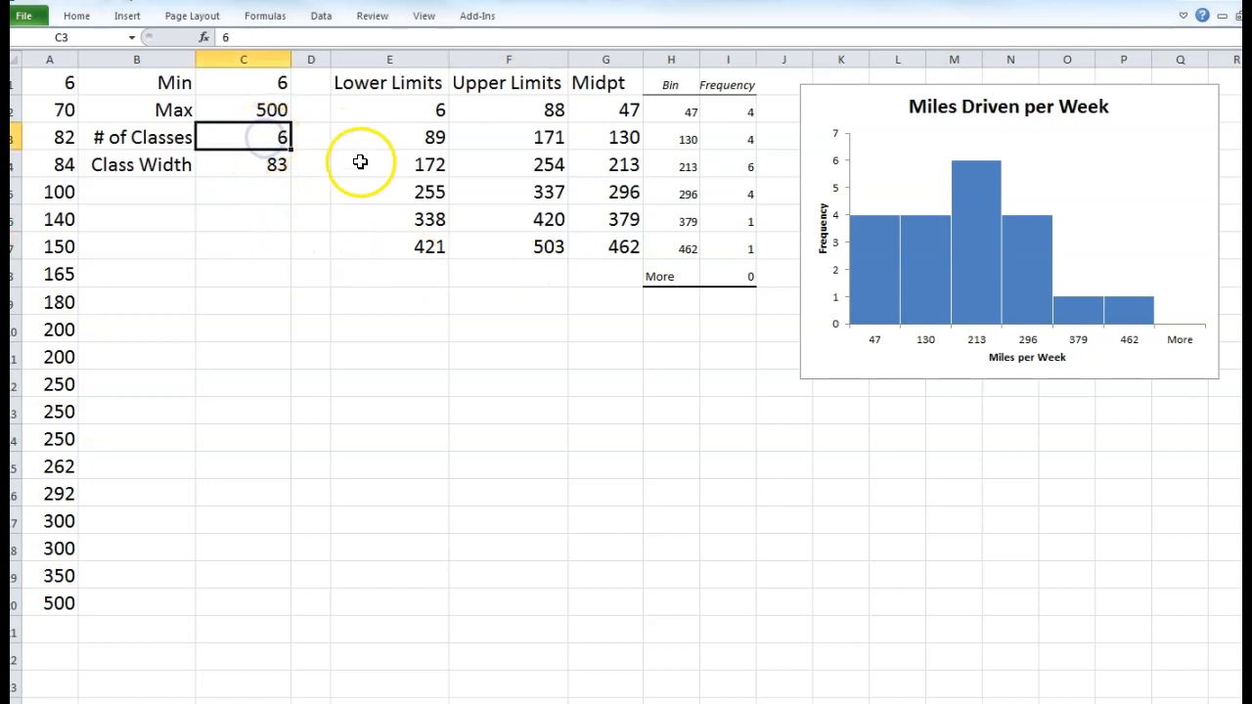
key(Return)
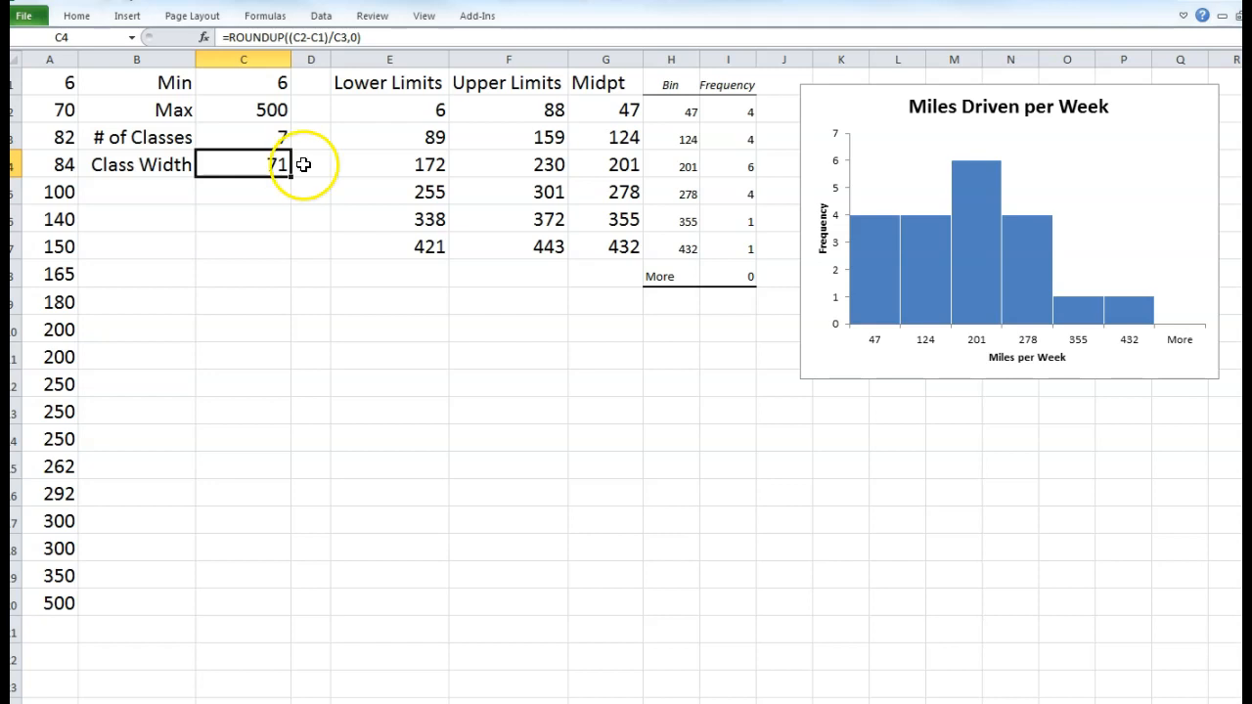
click(415, 247)
drag(445, 259, 452, 277)
click(498, 246)
drag(564, 273, 568, 290)
click(547, 251)
click(545, 305)
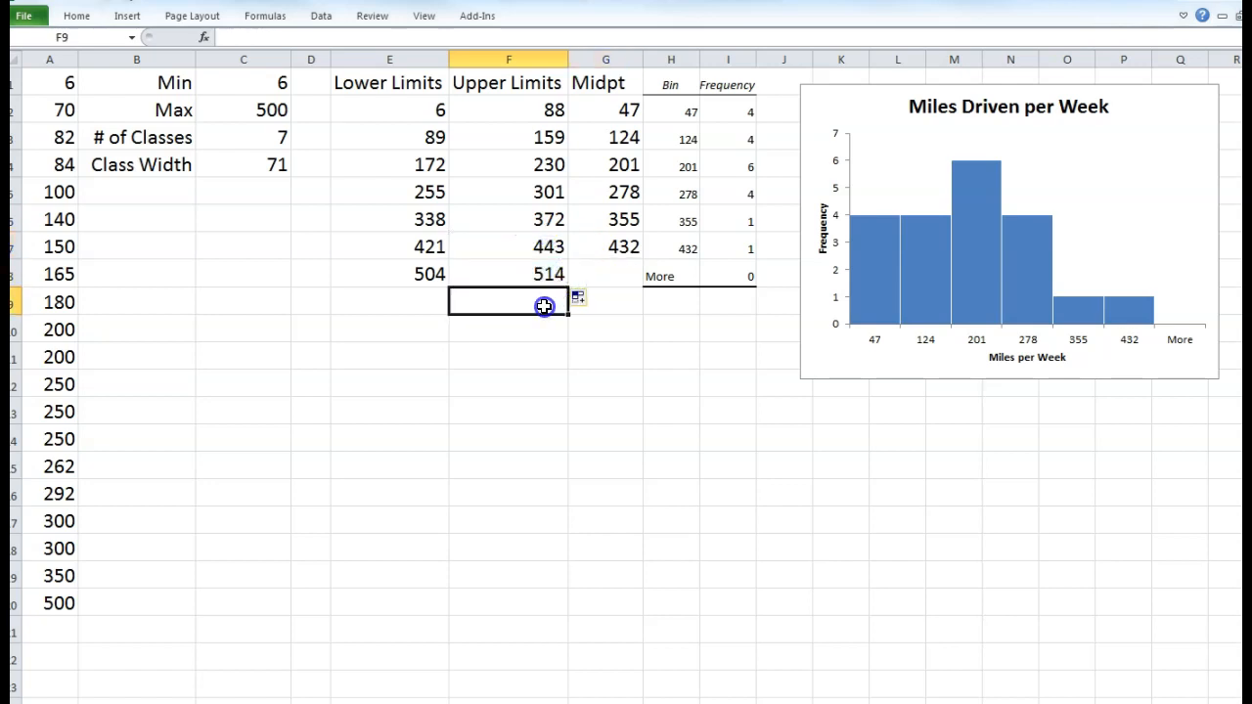
click(422, 244)
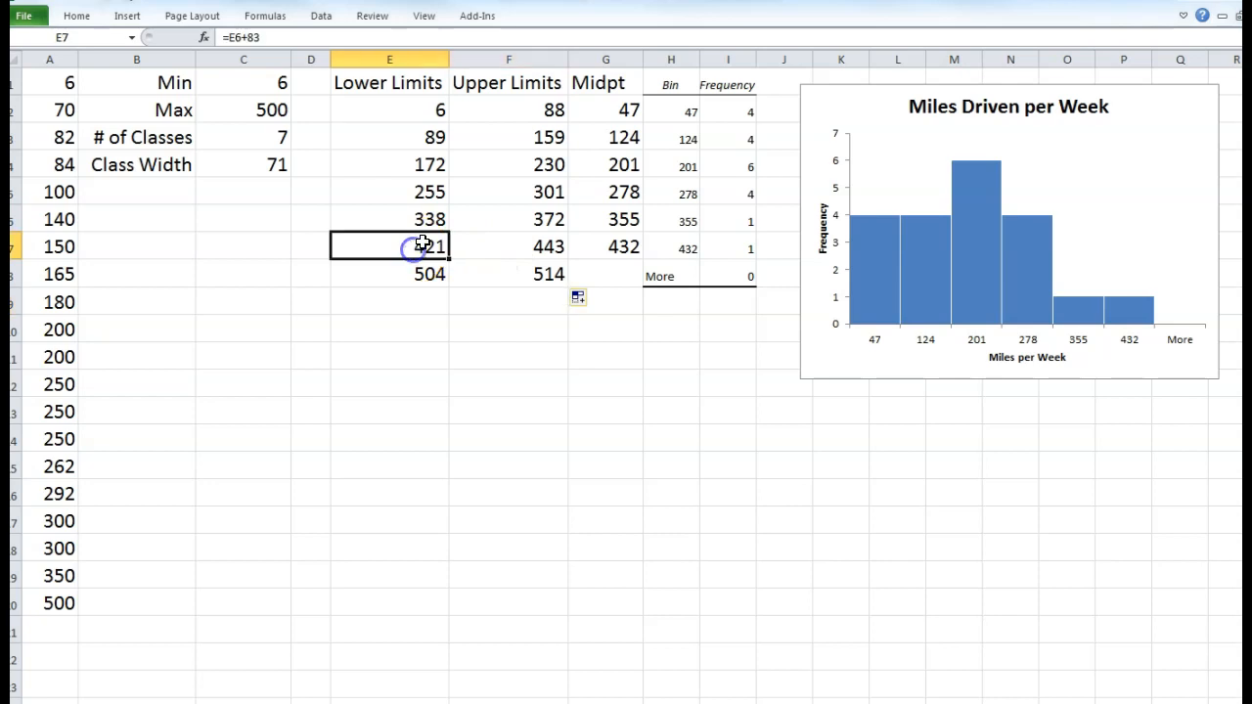
- Change E3 to =E2+$C$4 and fill it down to E8, giving lower limits 77 through 432
click(399, 114)
click(404, 137)
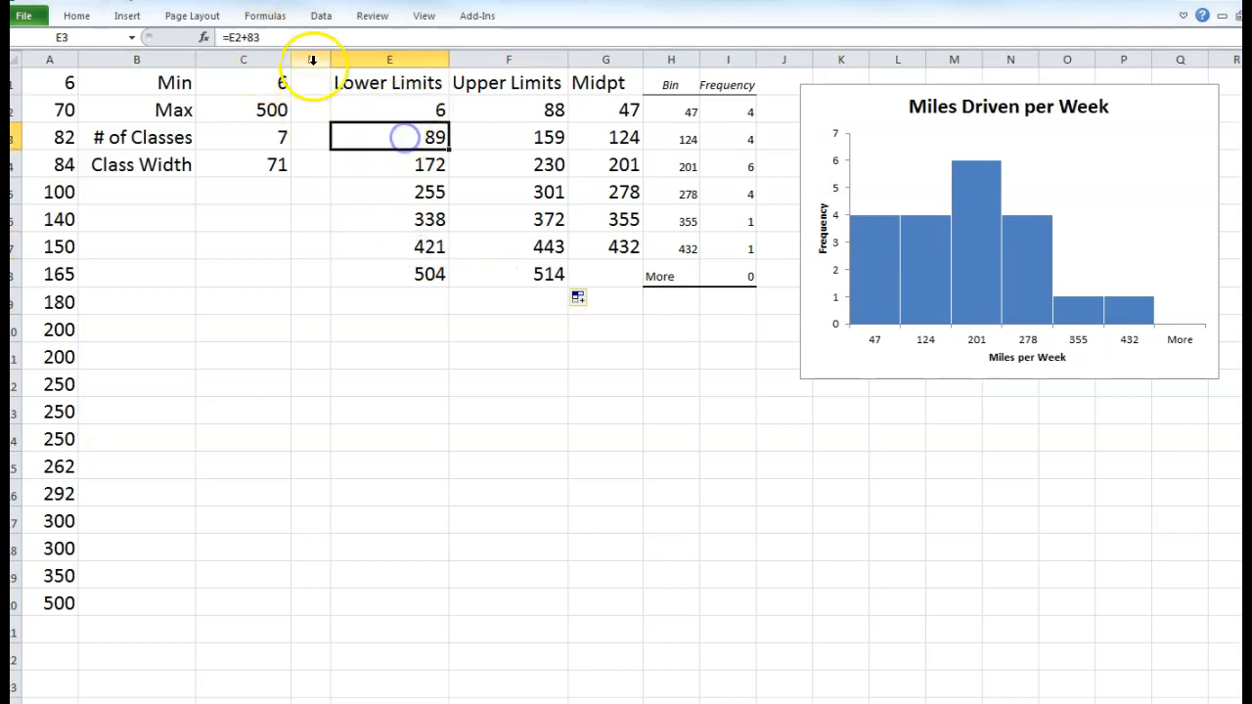
click(287, 37)
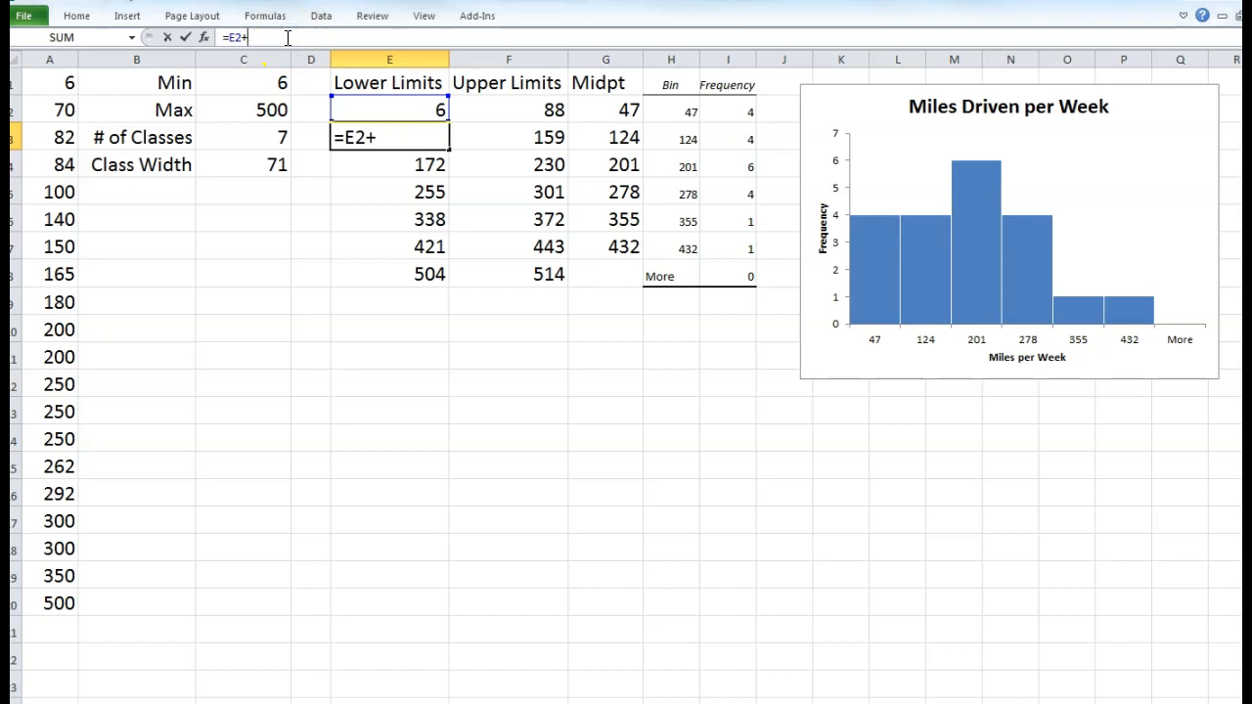
click(232, 173)
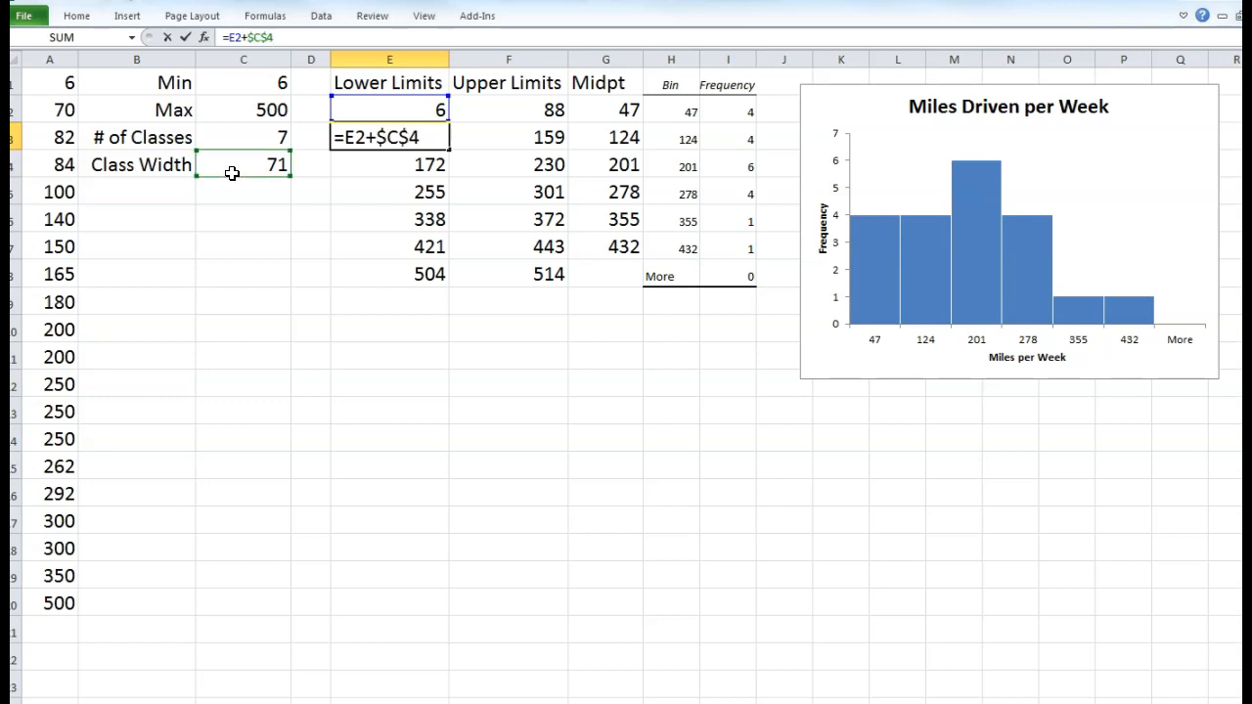
click(380, 138)
key(Return)
click(377, 140)
drag(449, 149, 433, 278)
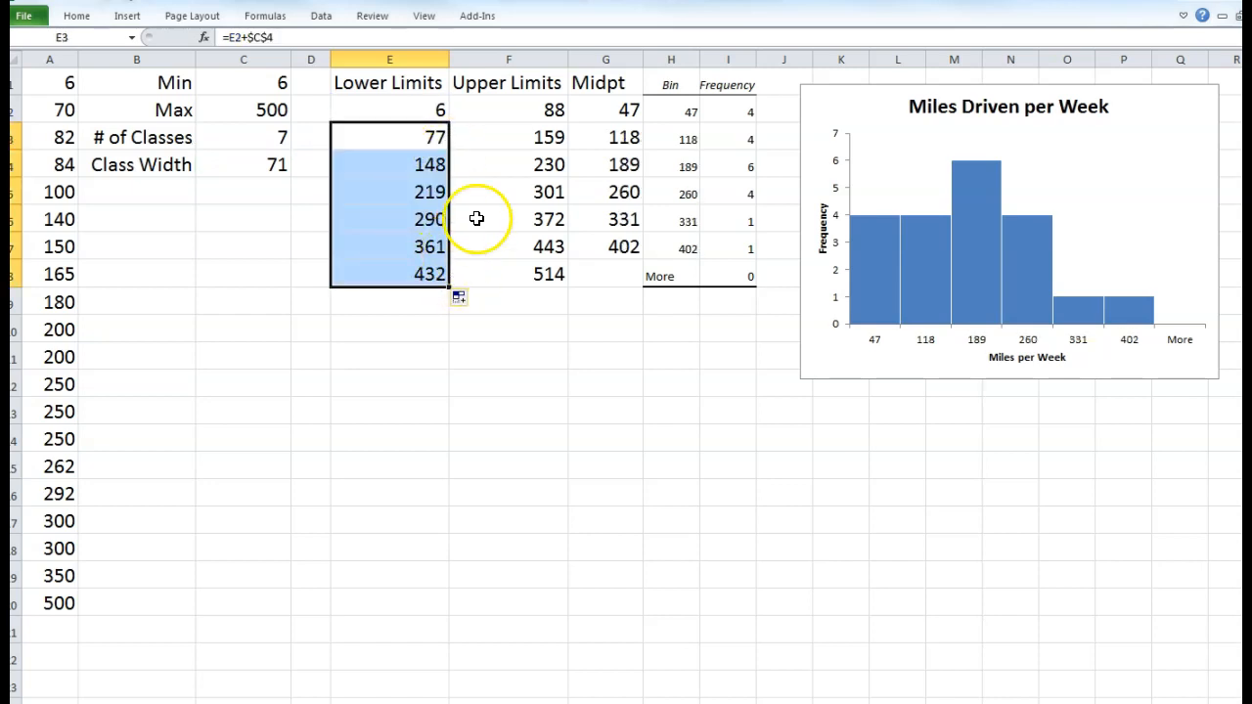
click(523, 139)
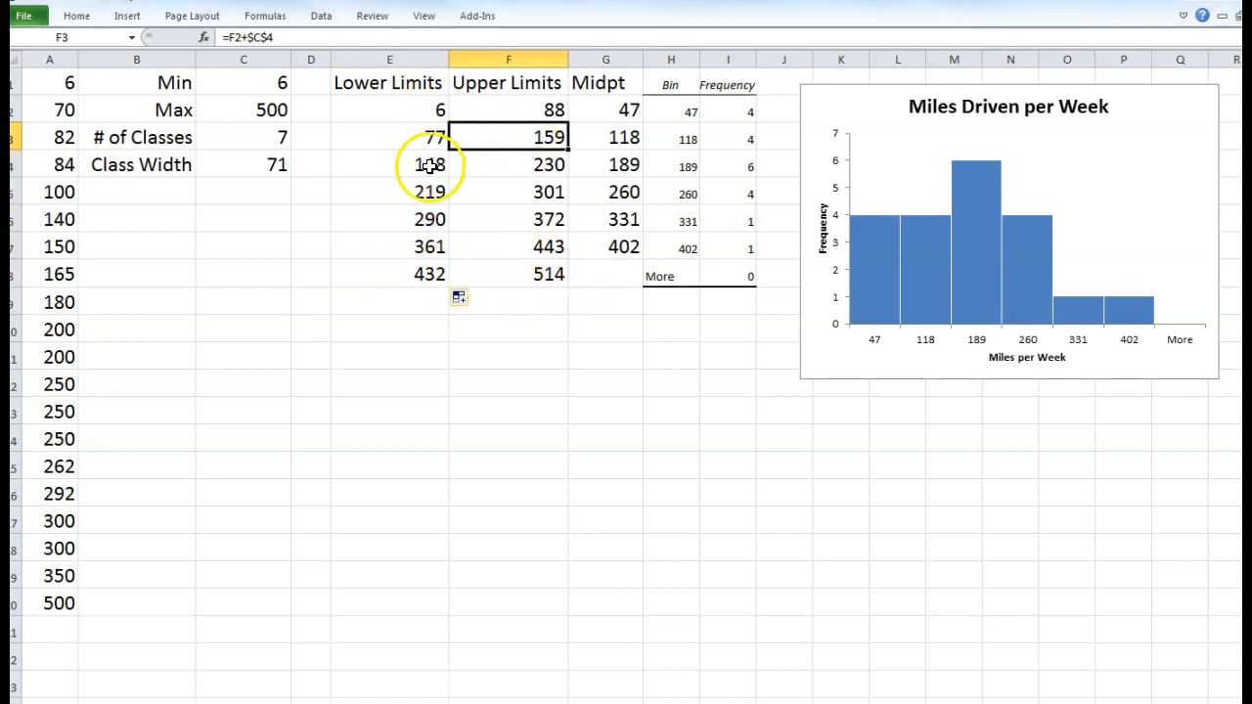
- Fill the midpoint formula from G2 down to G8, ending at 473
click(502, 282)
click(607, 109)
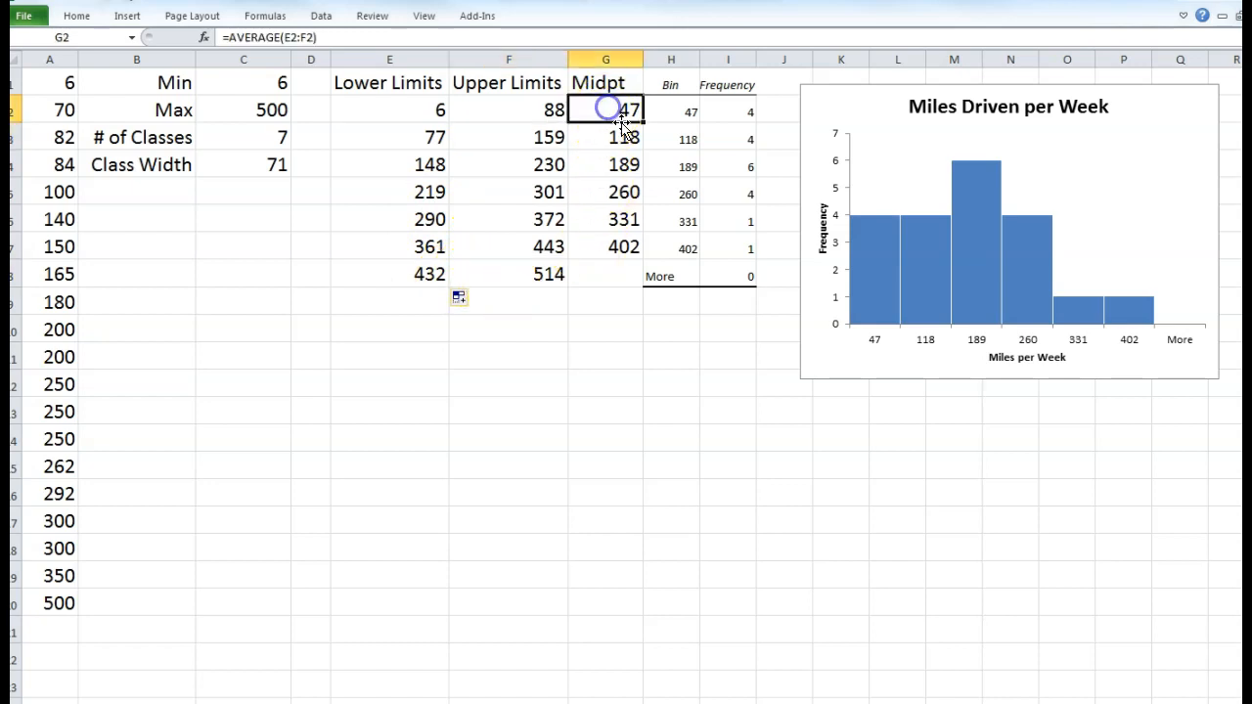
drag(645, 155, 637, 280)
click(609, 330)
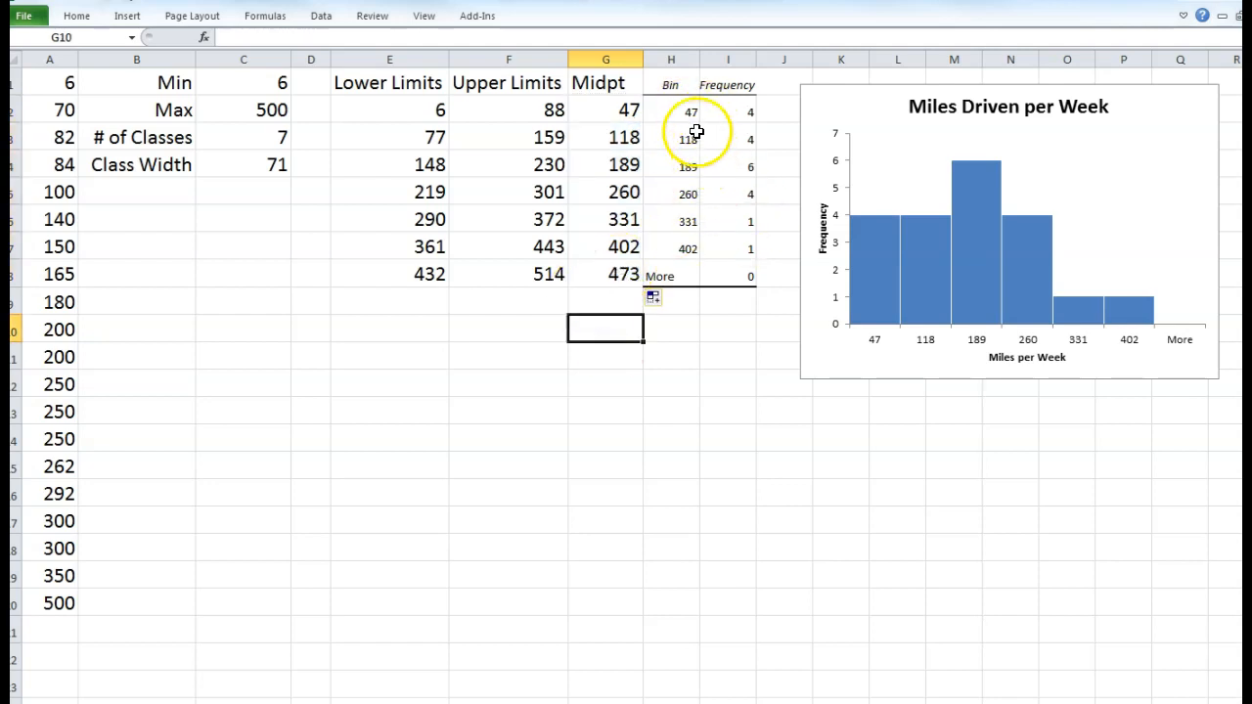
- Clear the old Bin/Frequency table, restore it with undo, and switch to the Data tab
drag(671, 83, 761, 294)
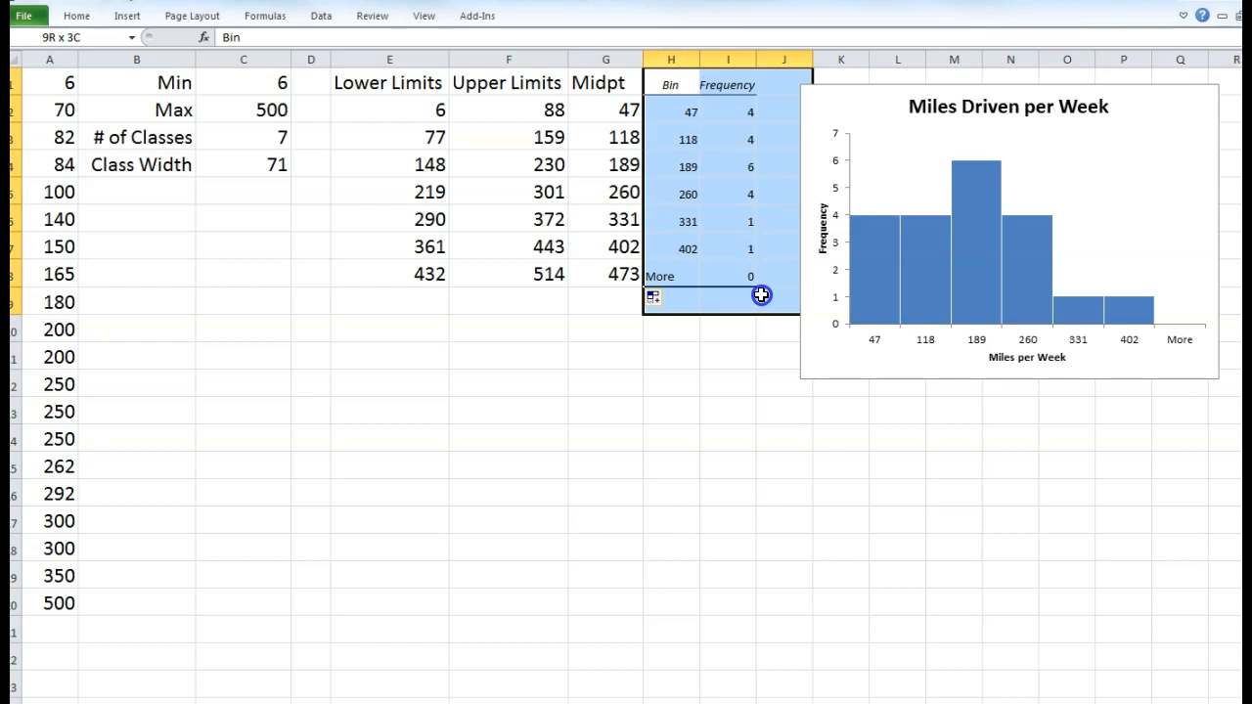
key(Delete)
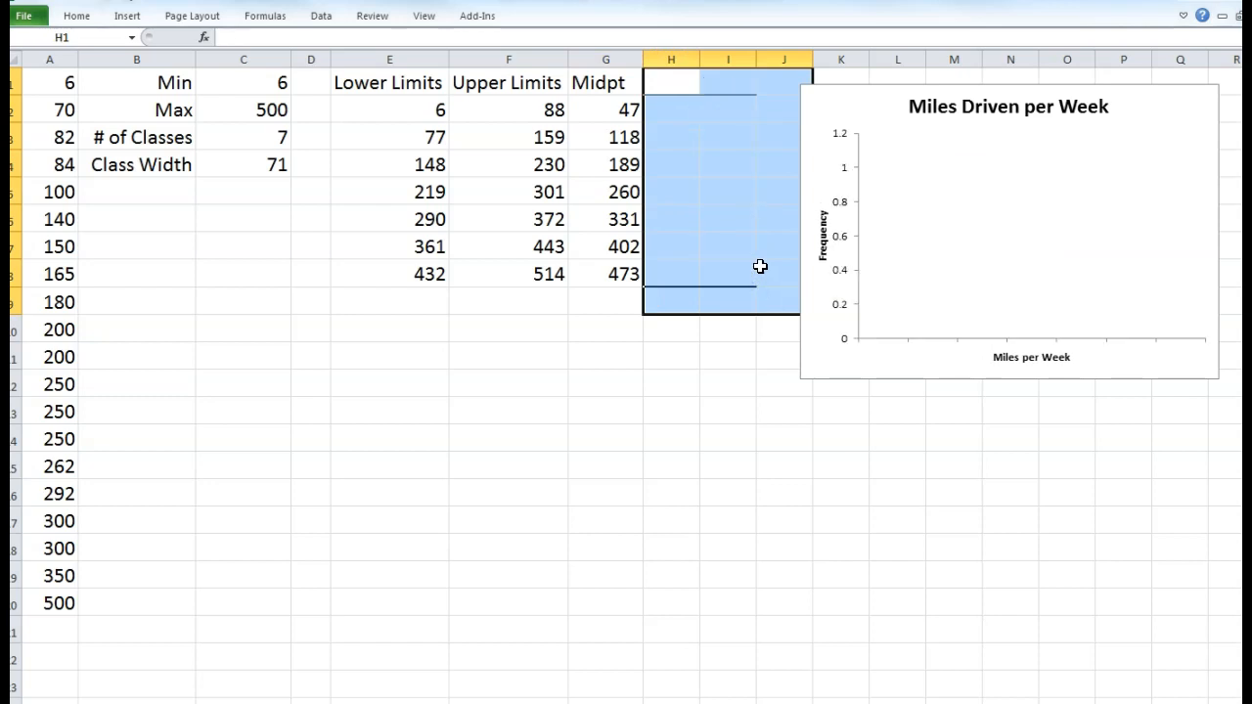
key(ctrl+z)
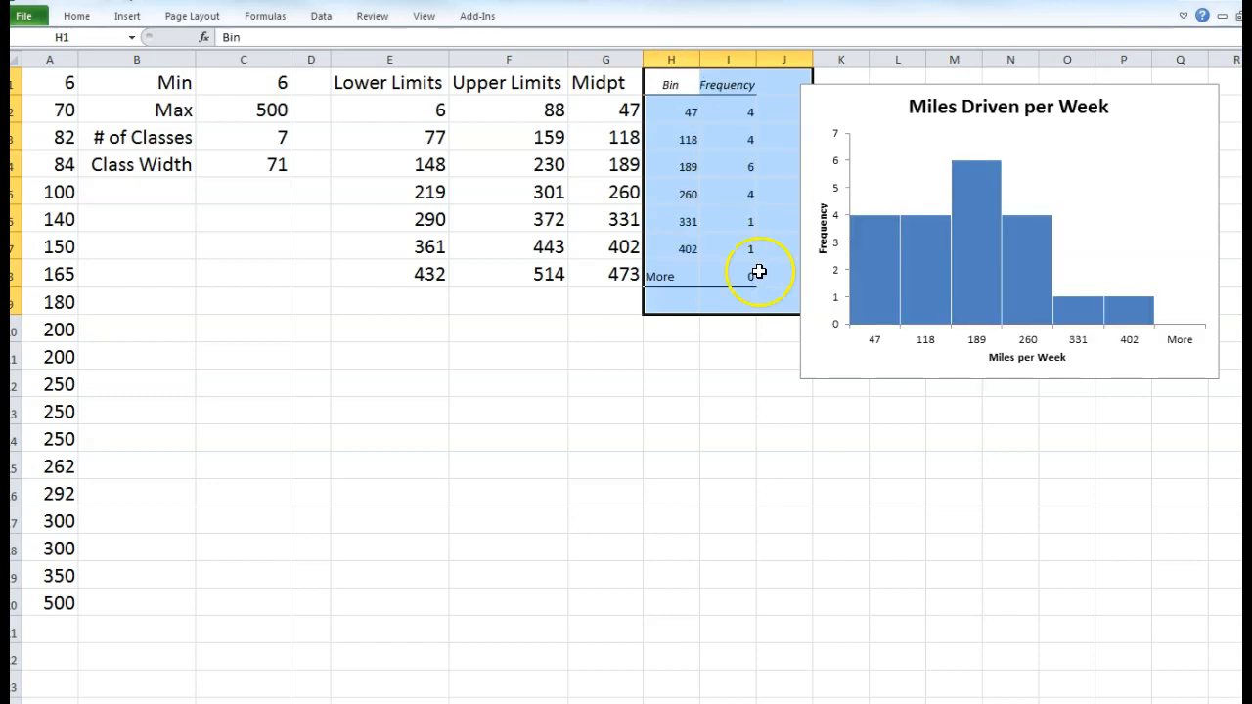
click(742, 439)
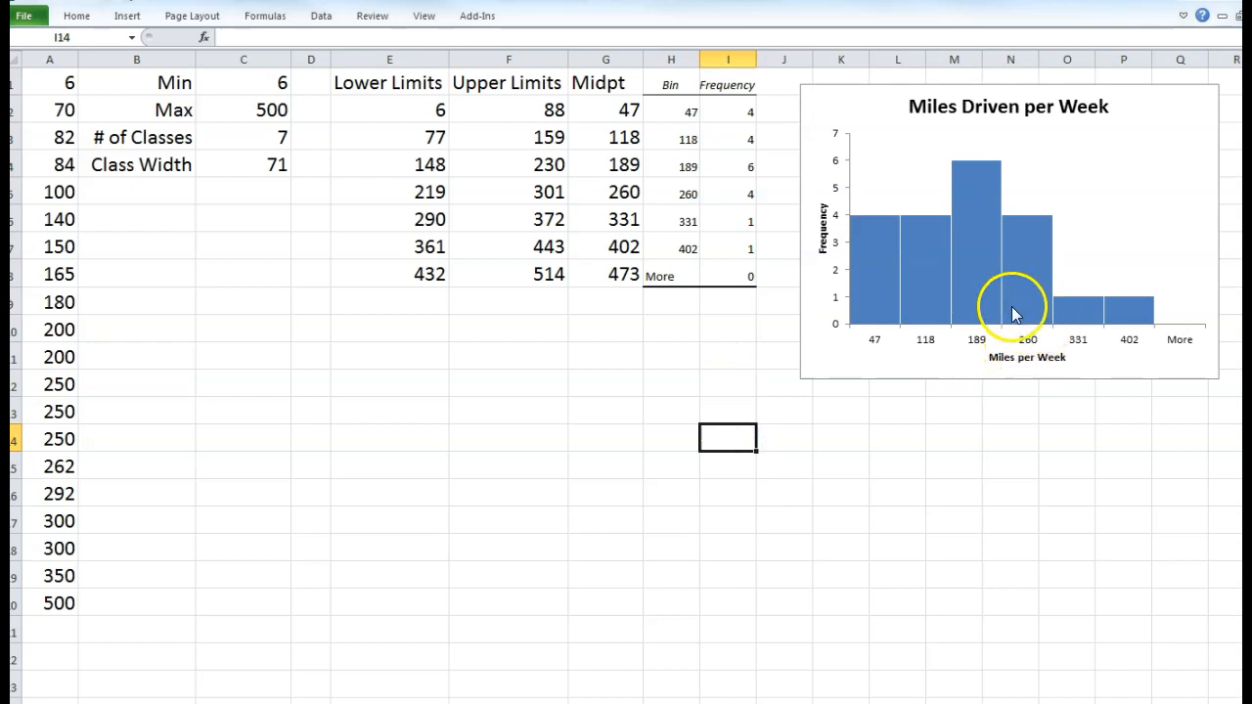
click(560, 368)
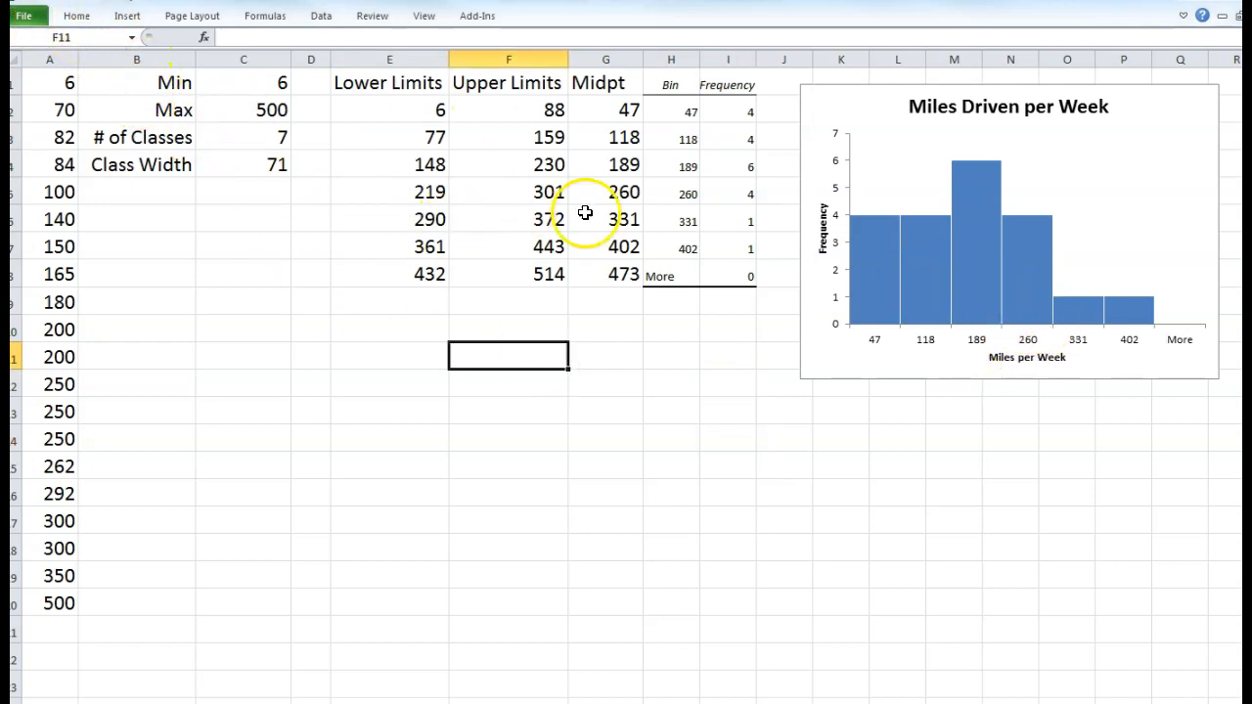
click(321, 15)
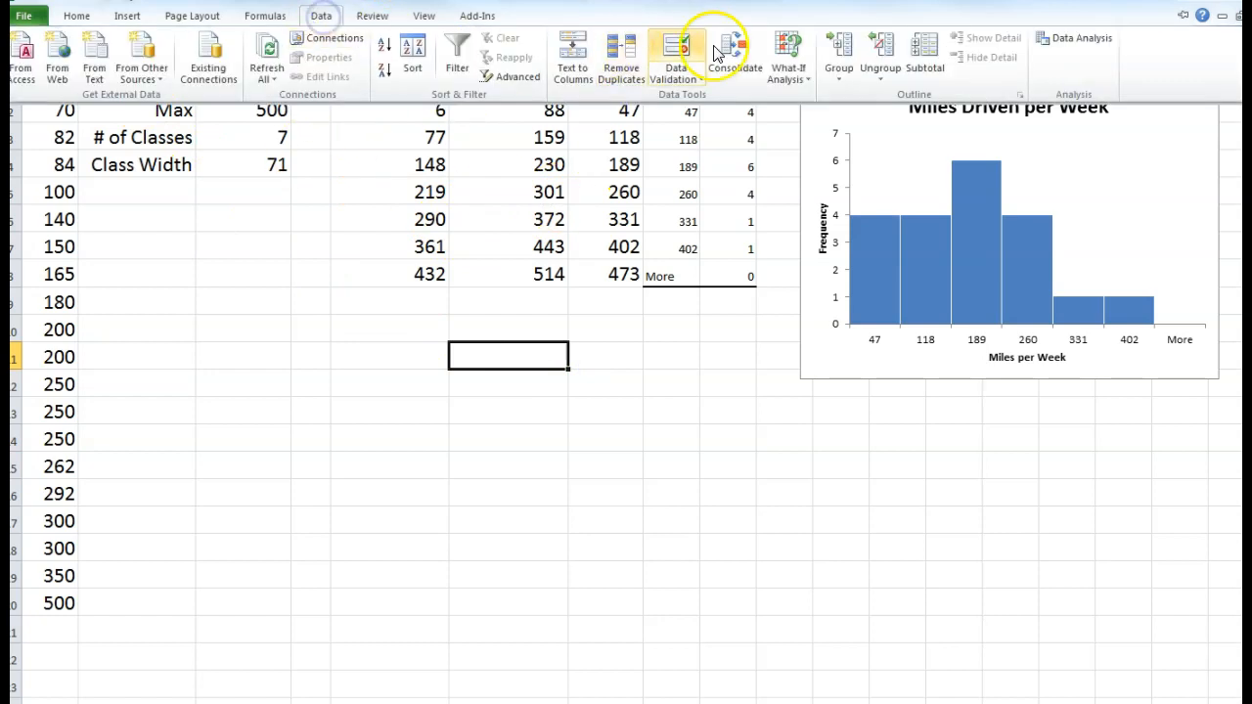
- Run a Histogram analysis on A1:A20 with bin range F2:F8, output to H13
click(1078, 41)
click(753, 345)
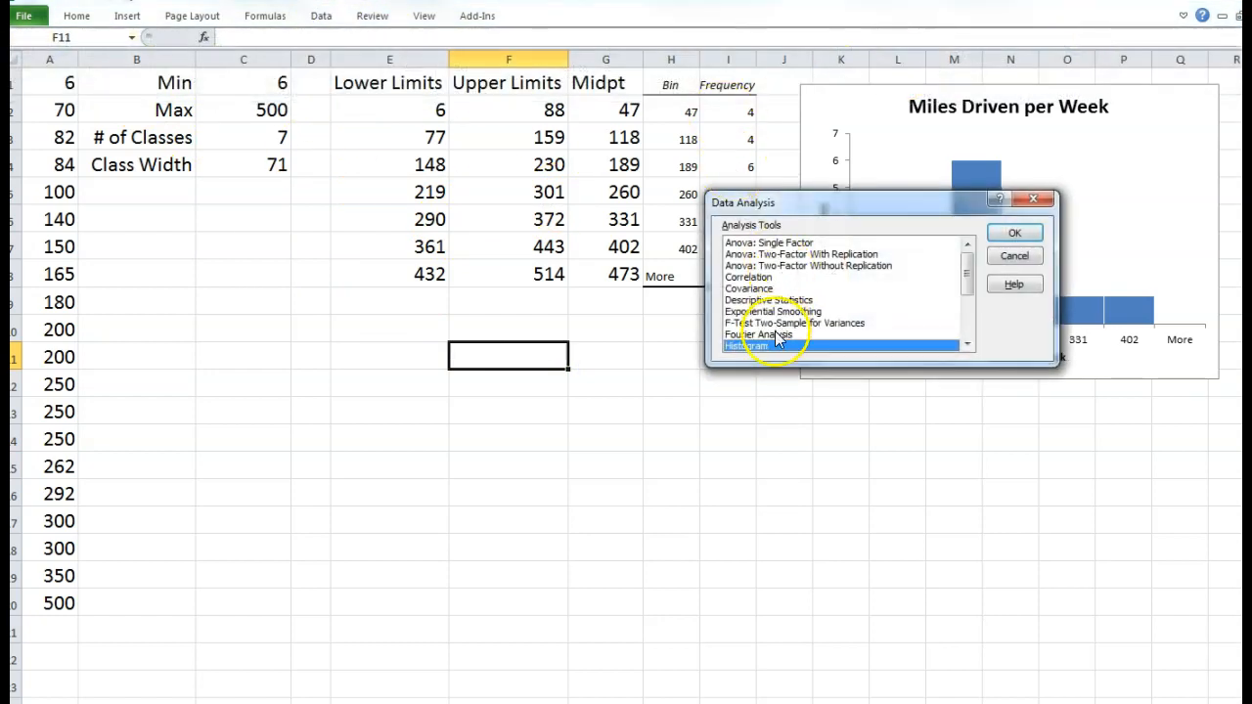
click(1016, 237)
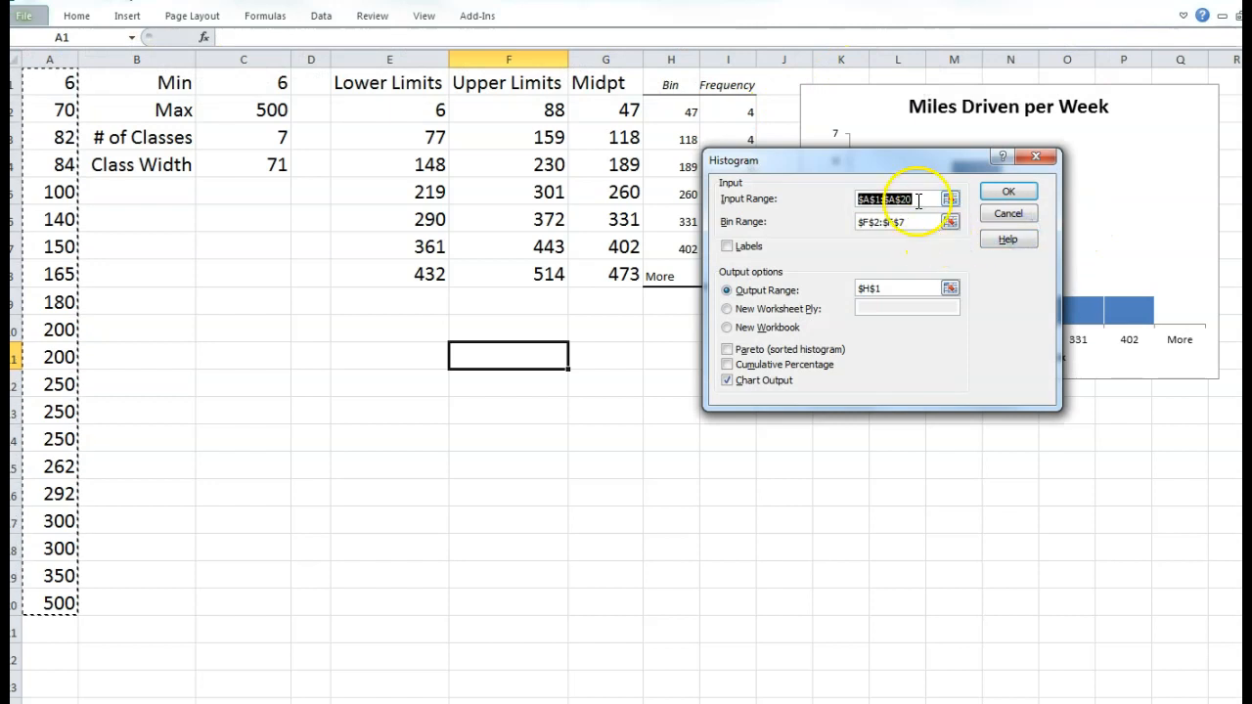
click(910, 223)
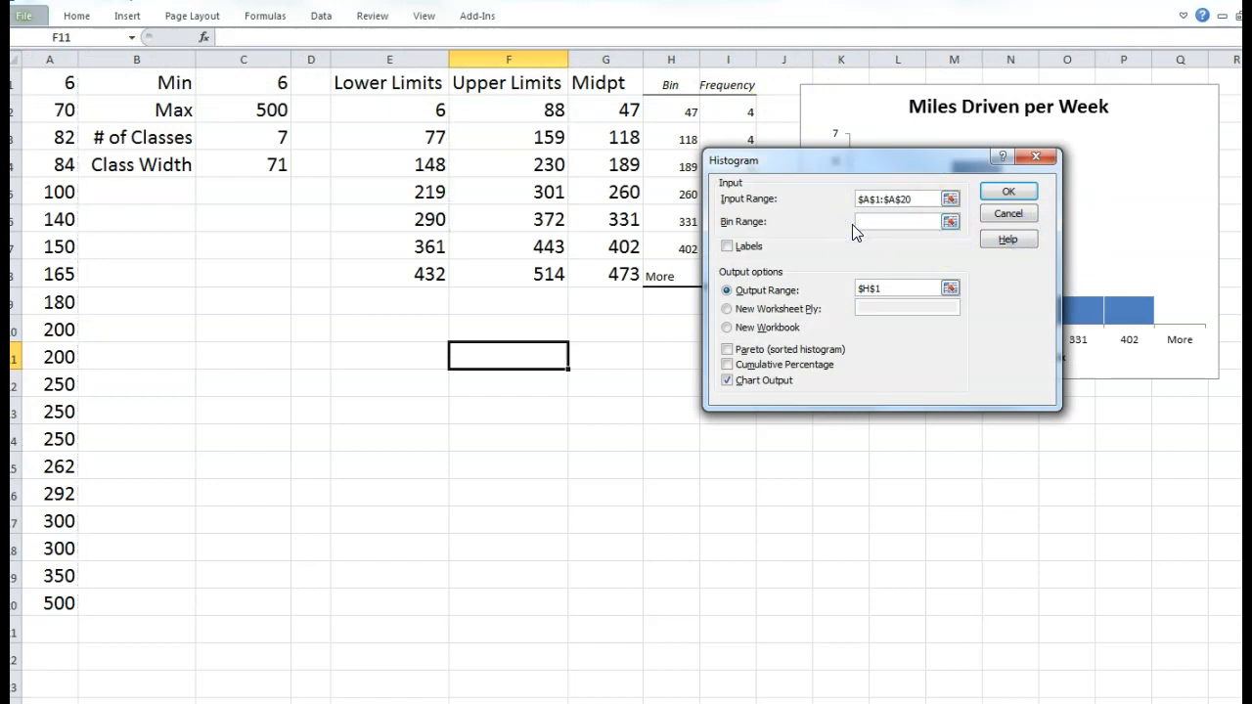
drag(533, 109, 544, 269)
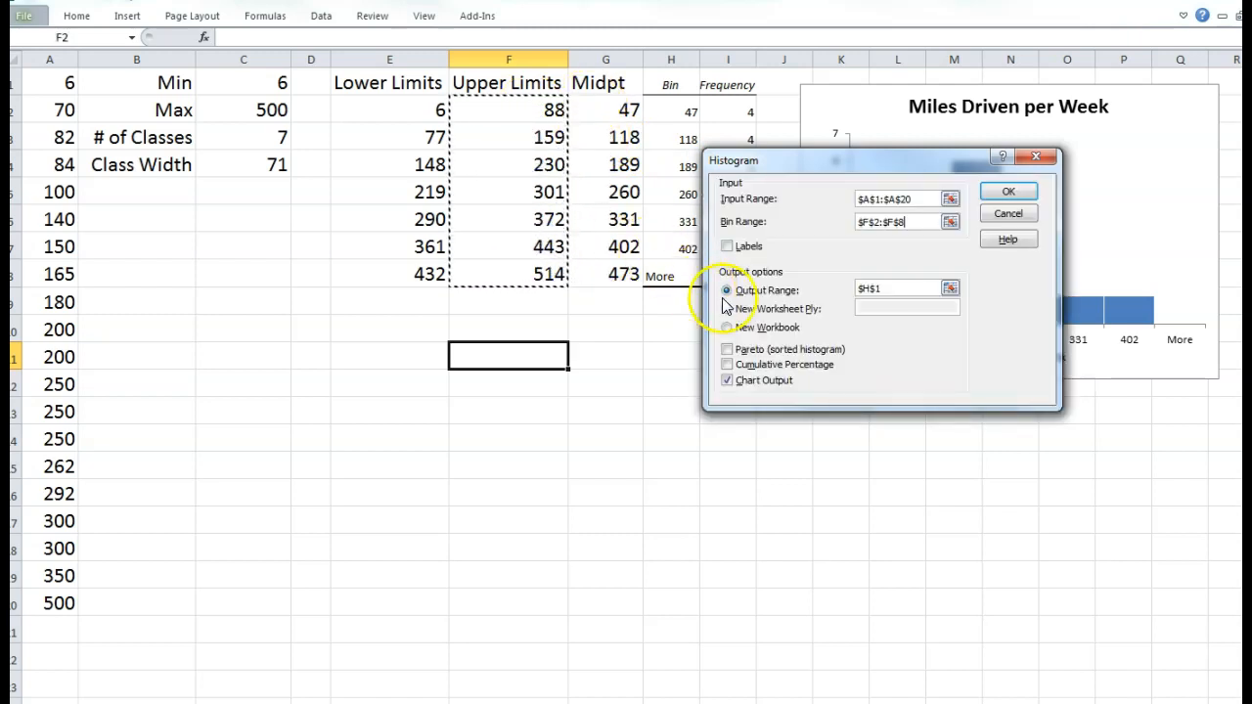
click(827, 290)
key(BackSpace)
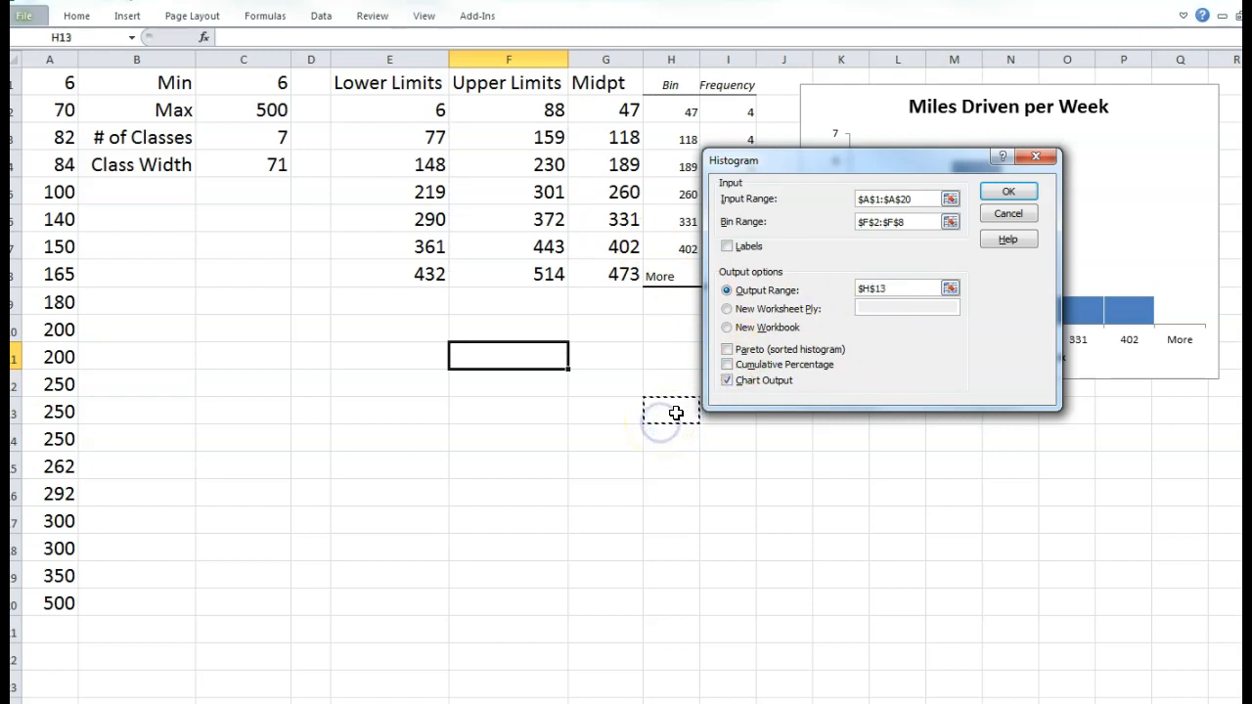
click(1015, 192)
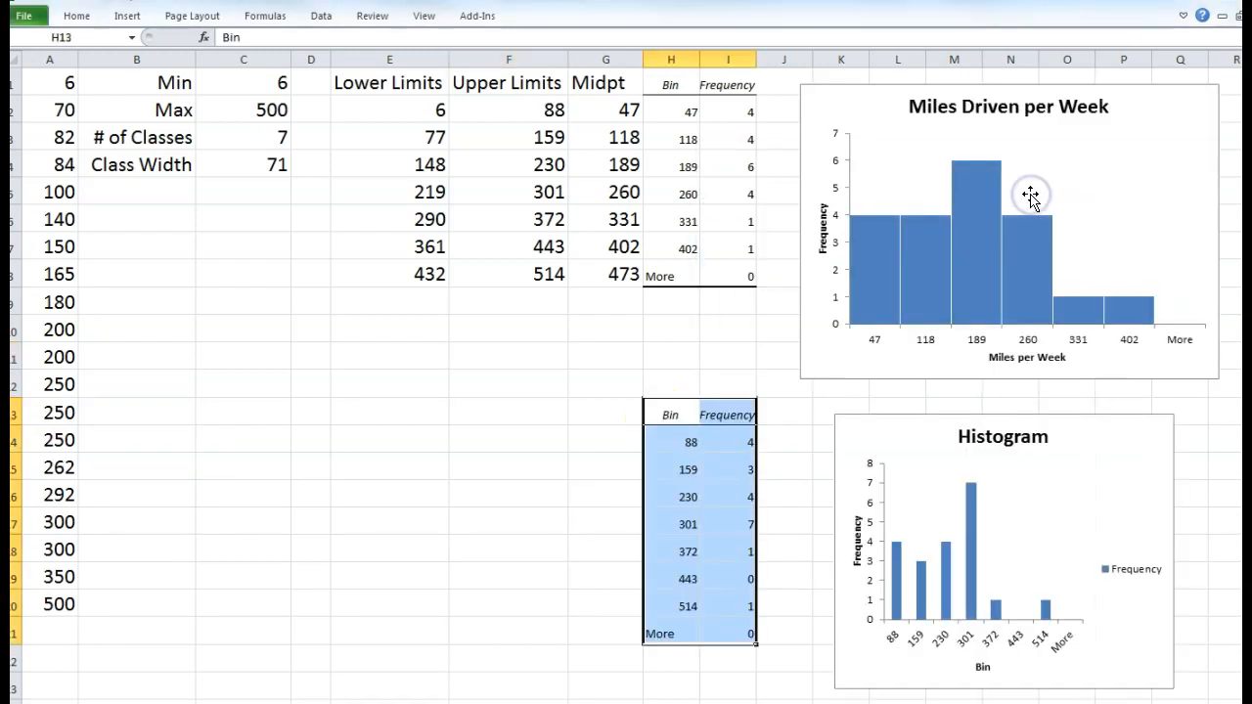
- Delete the new histogram's Frequency legend, narrow its bar gaps, and move the chart left beside its table
click(1145, 577)
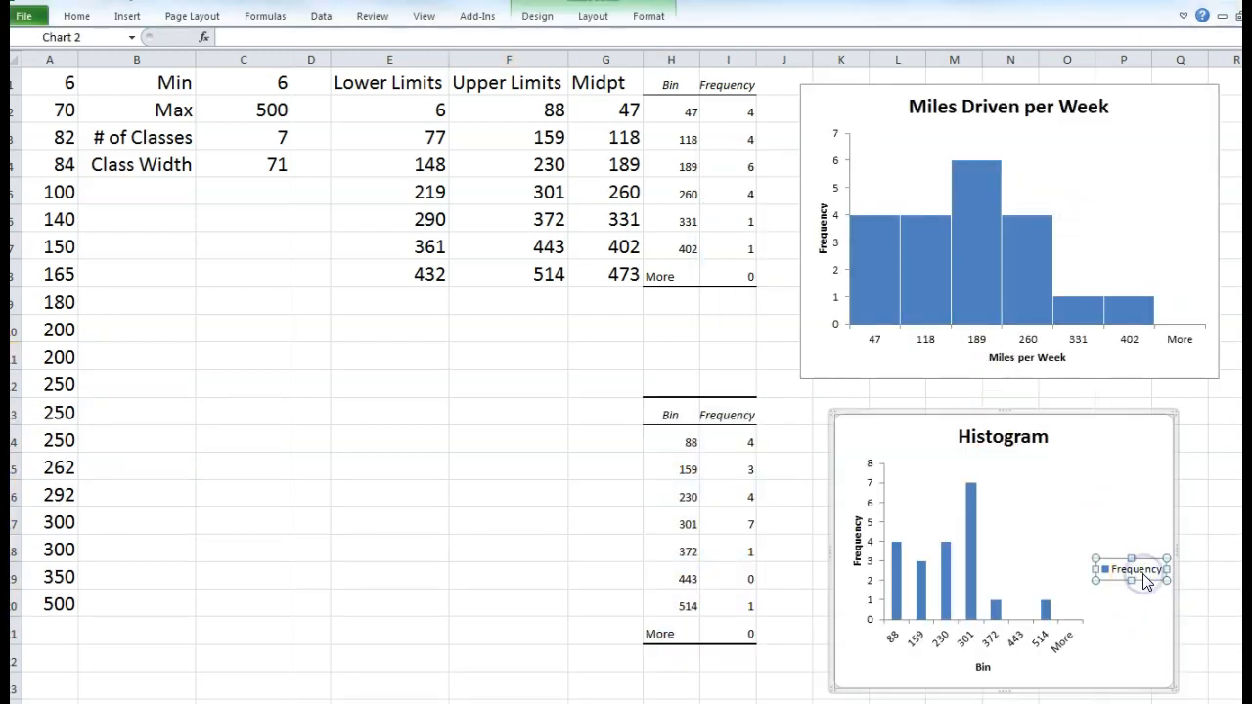
key(Delete)
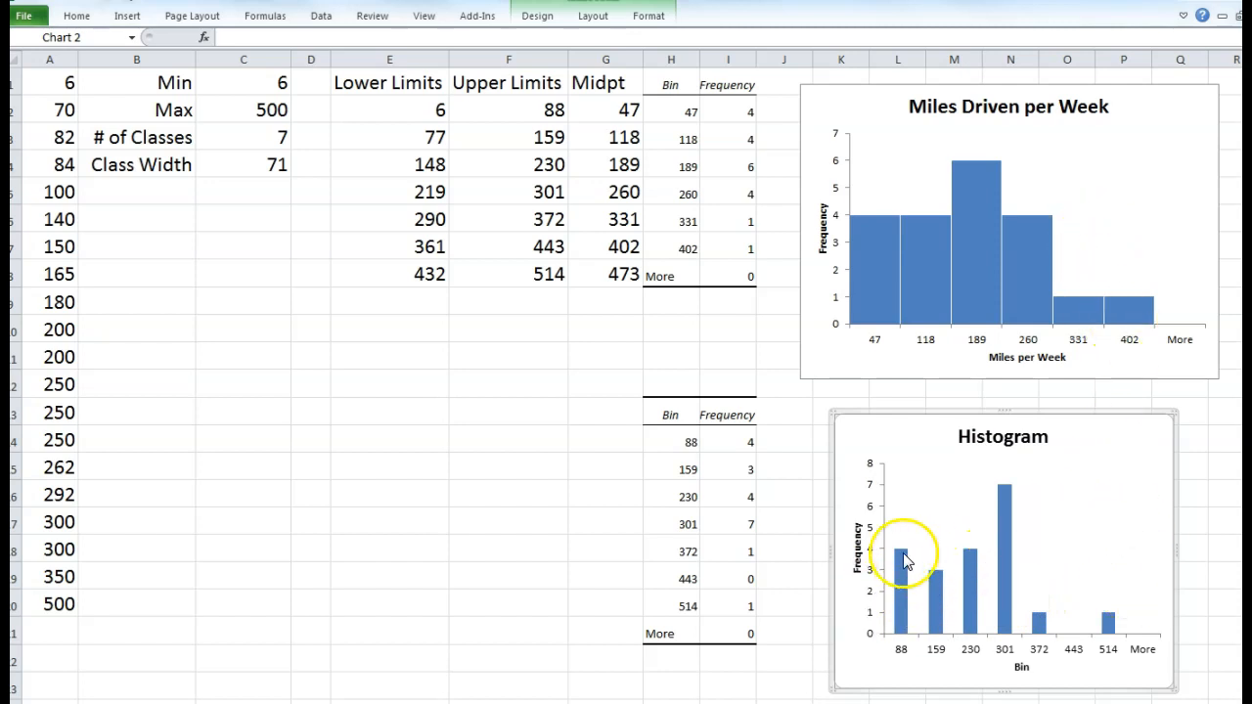
click(901, 609)
click(901, 608)
double_click(901, 608)
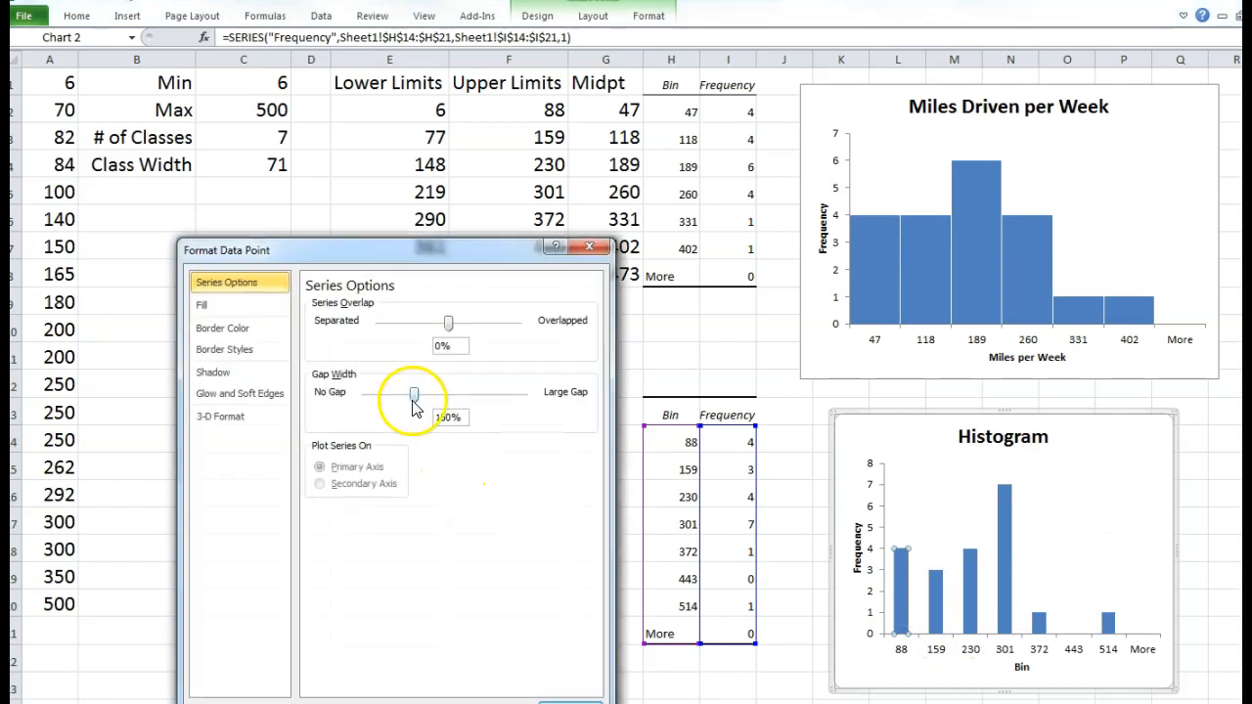
drag(367, 401, 367, 400)
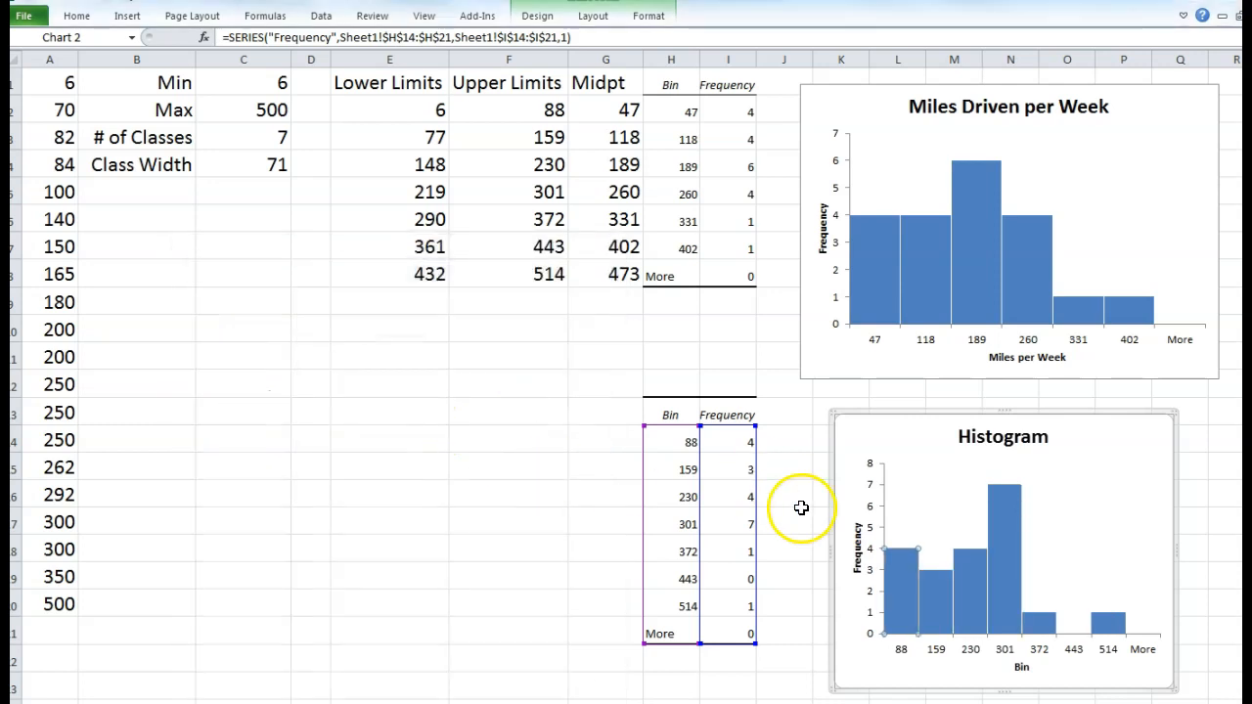
drag(1080, 419, 1032, 422)
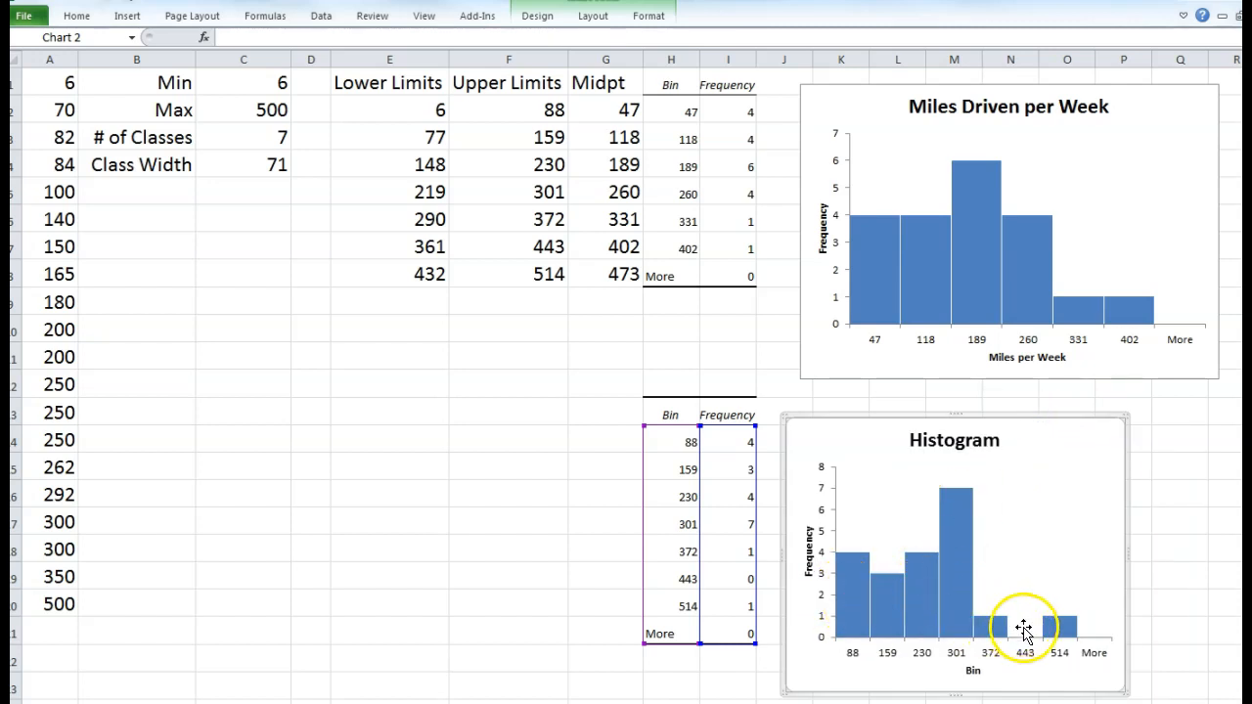
click(1035, 632)
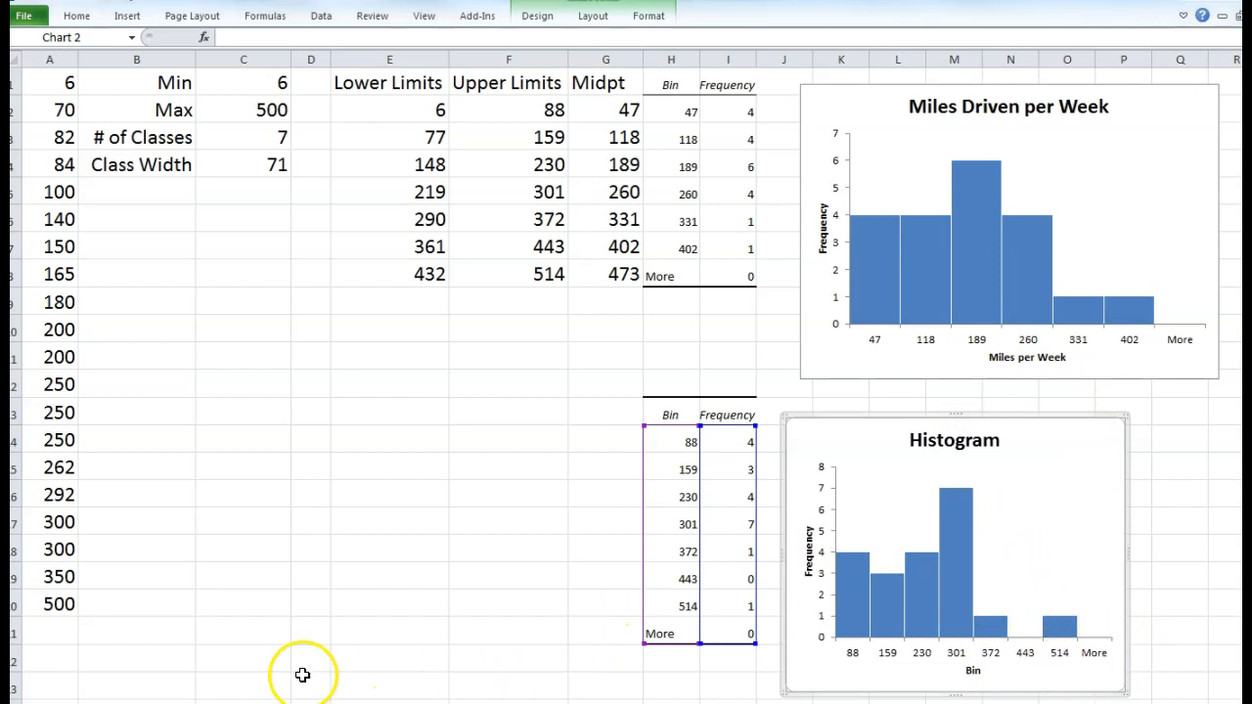
- Move the second Bin/Frequency table to start at C13 and widen column D
drag(662, 420, 723, 619)
key(ctrl+c)
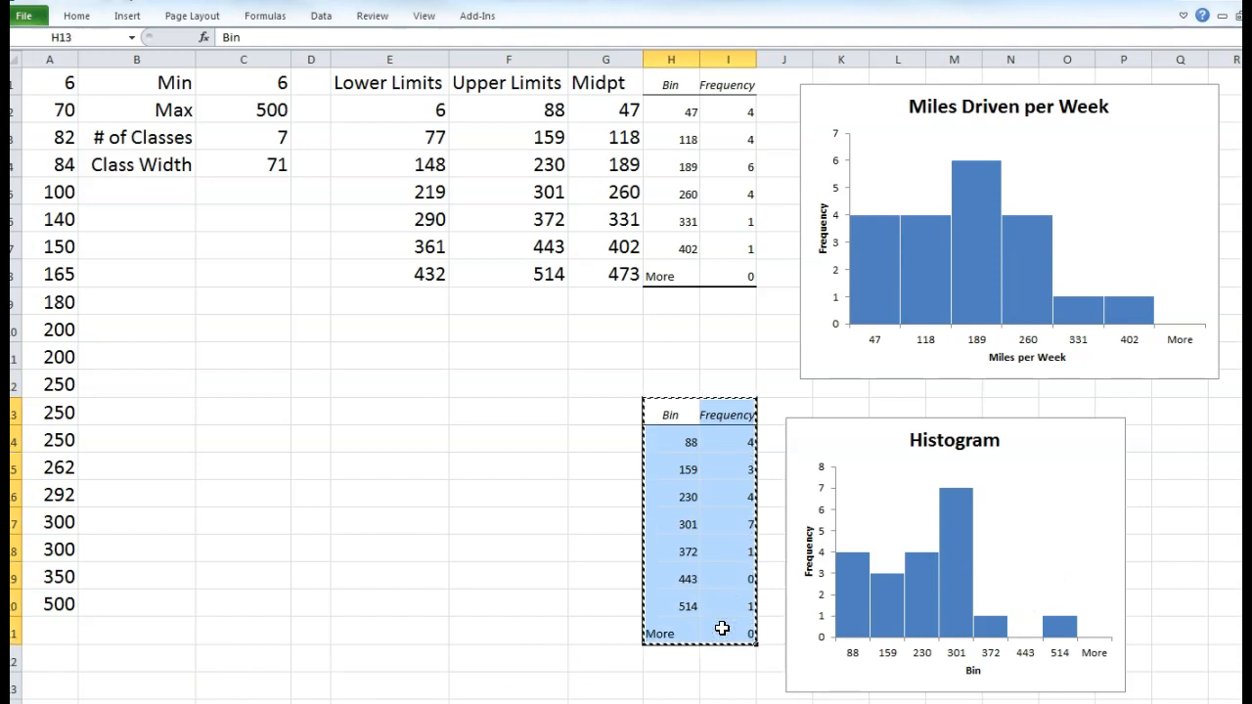
click(254, 416)
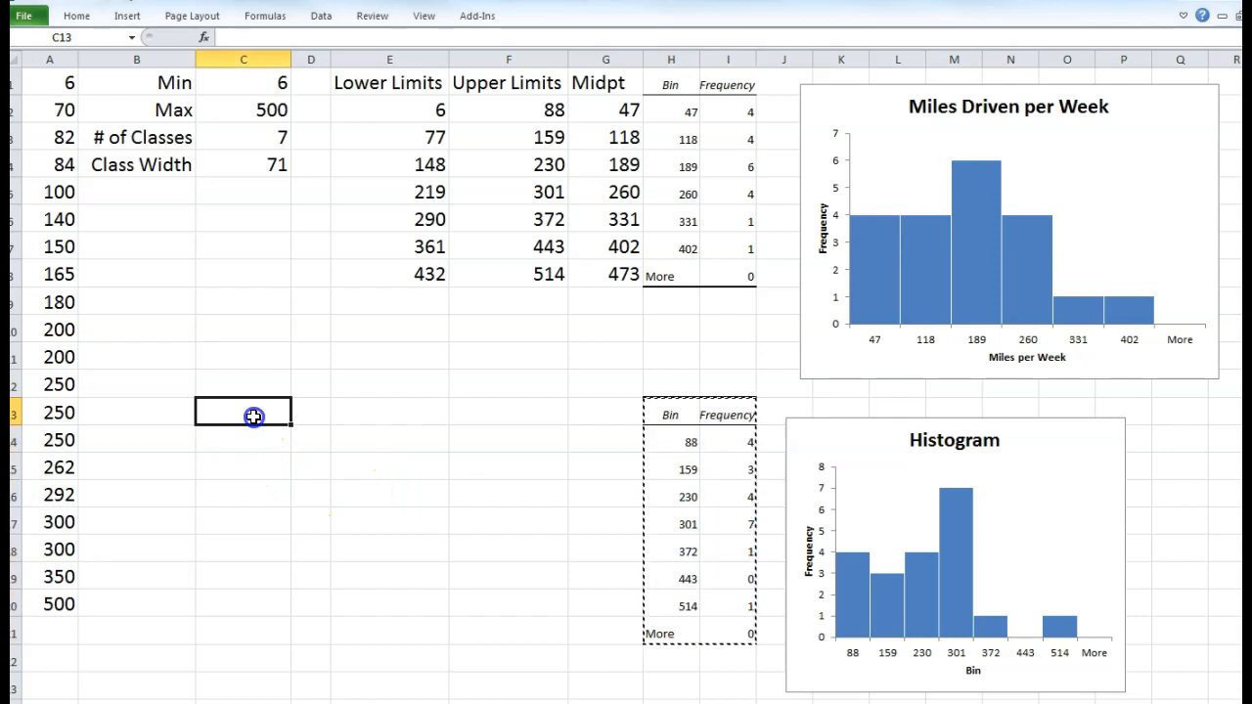
key(ctrl+v)
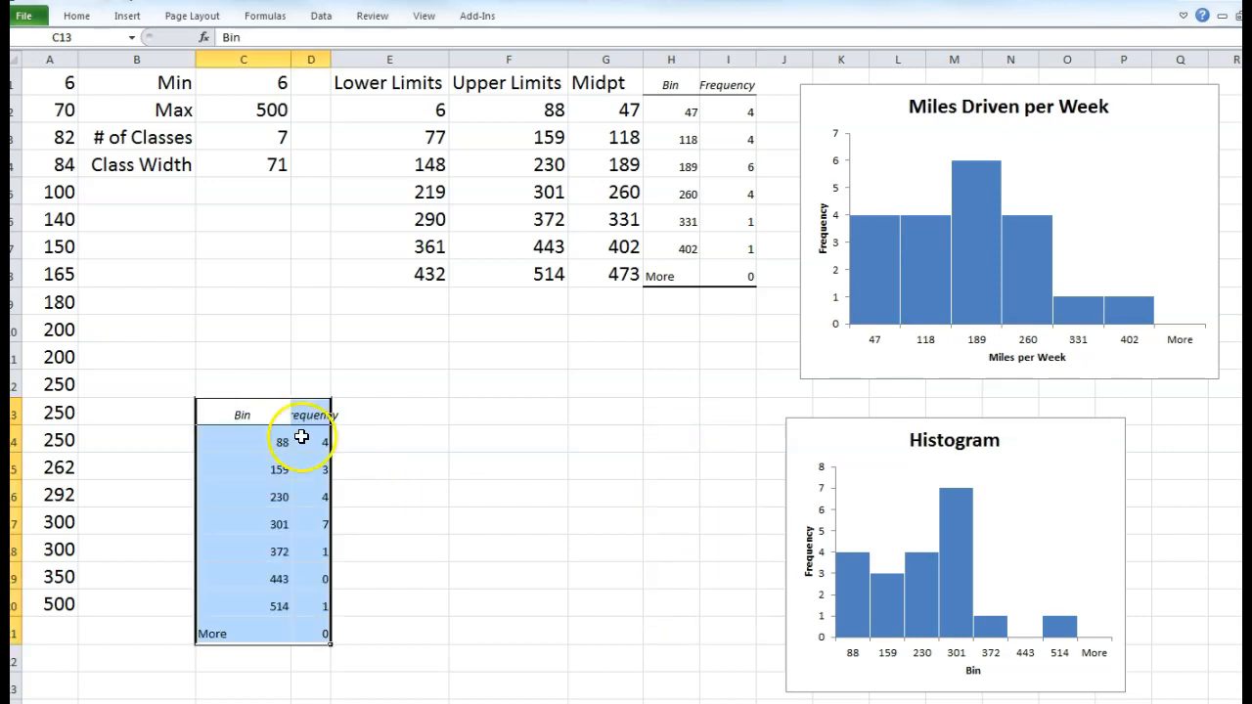
click(374, 456)
drag(333, 64, 369, 65)
click(427, 485)
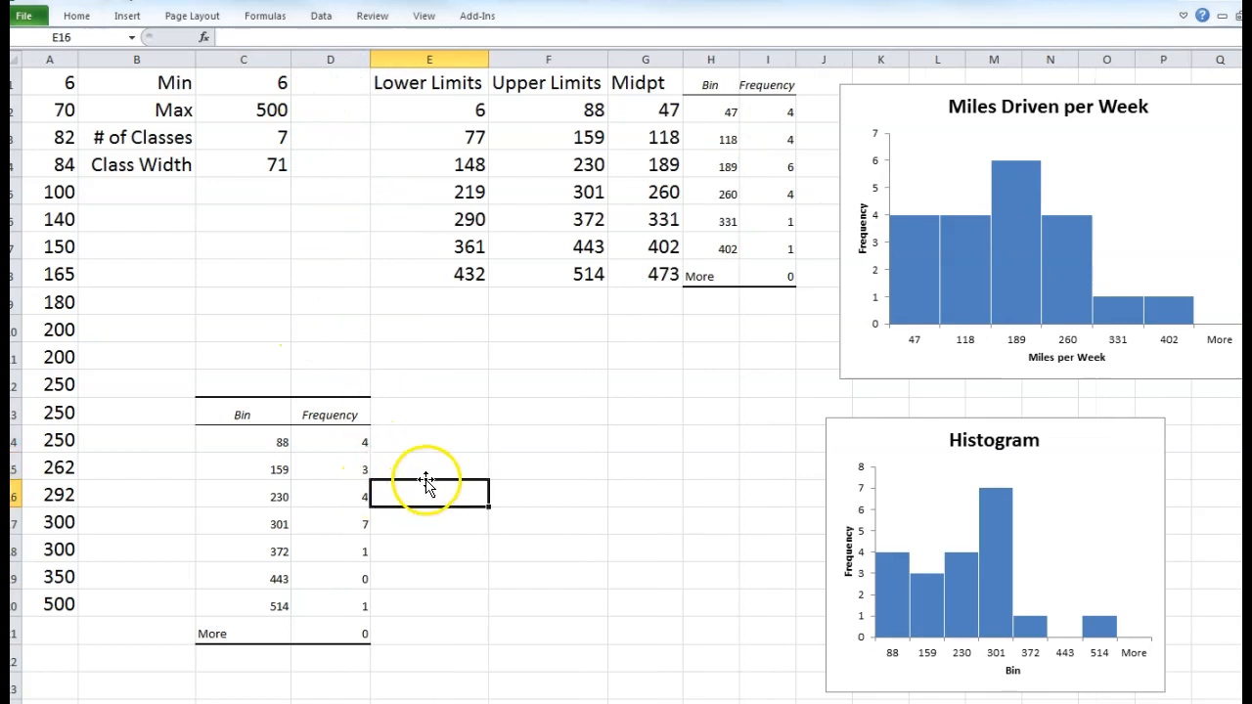
- Head E13 'Rel. Freq' and clear the table's More row in C21:D21
click(404, 415)
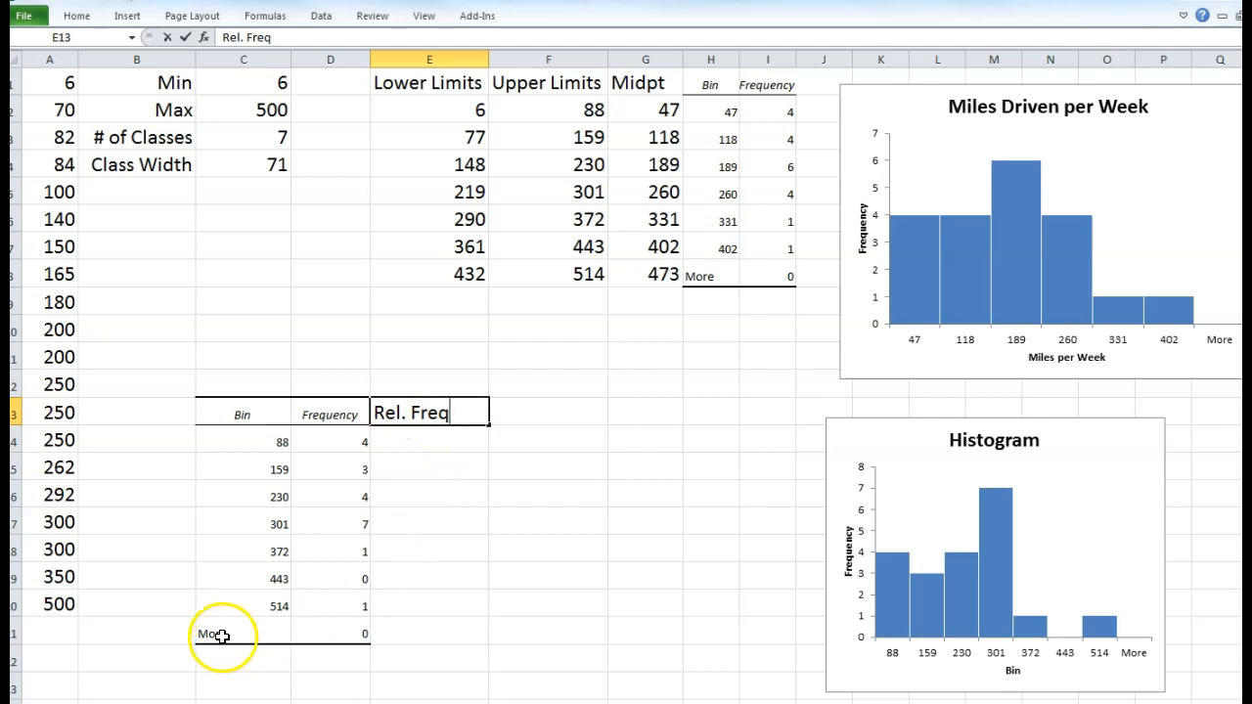
drag(215, 634, 298, 633)
key(Delete)
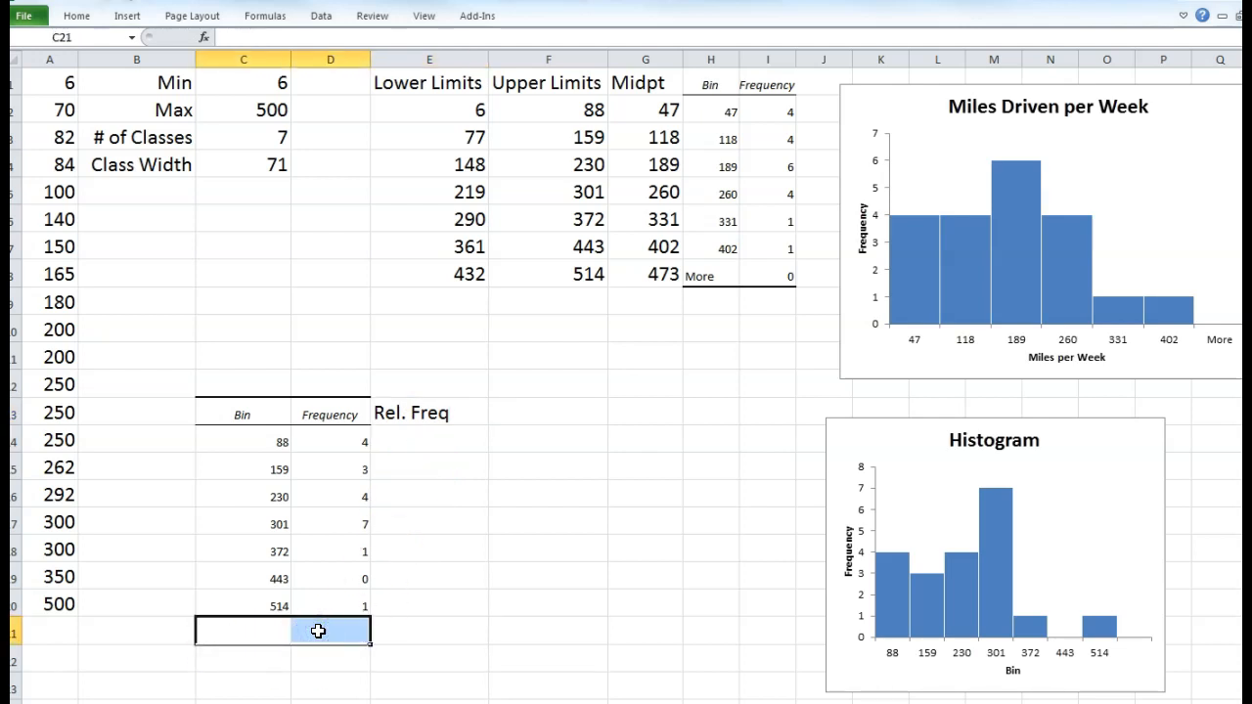
click(526, 653)
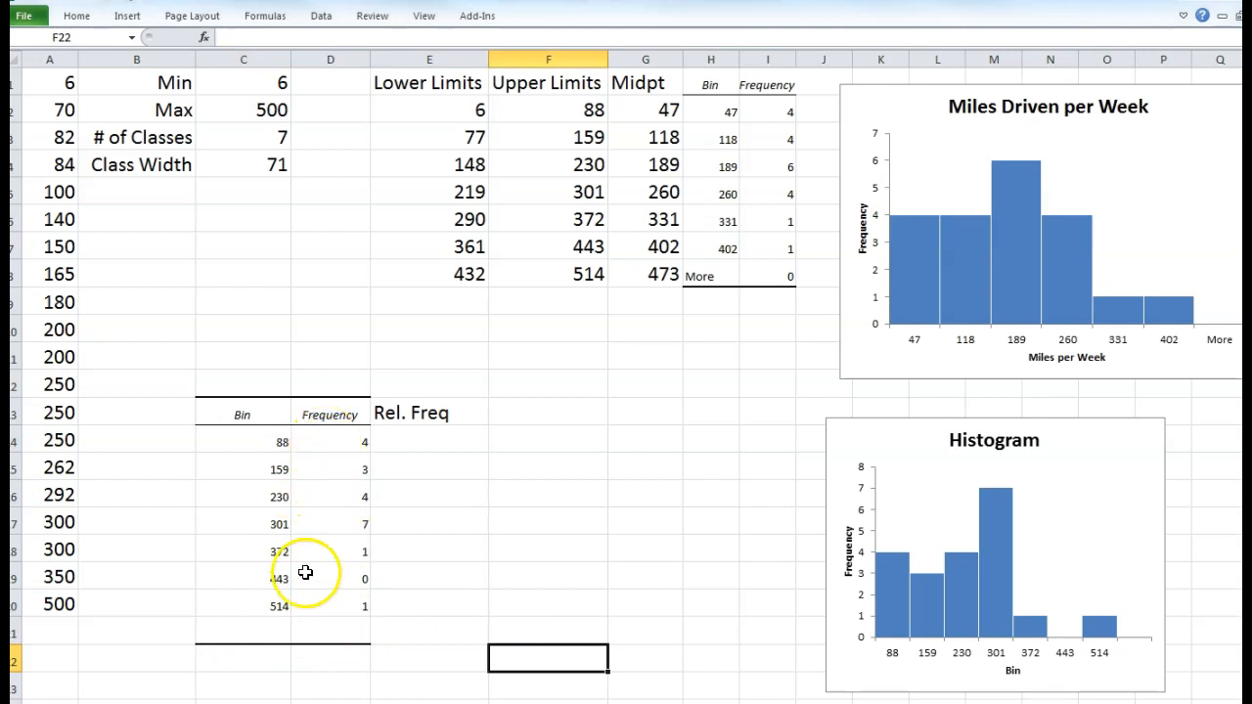
- Label C21 'Total' and enter =SUM(D14:D20) in D21, giving 20
click(269, 633)
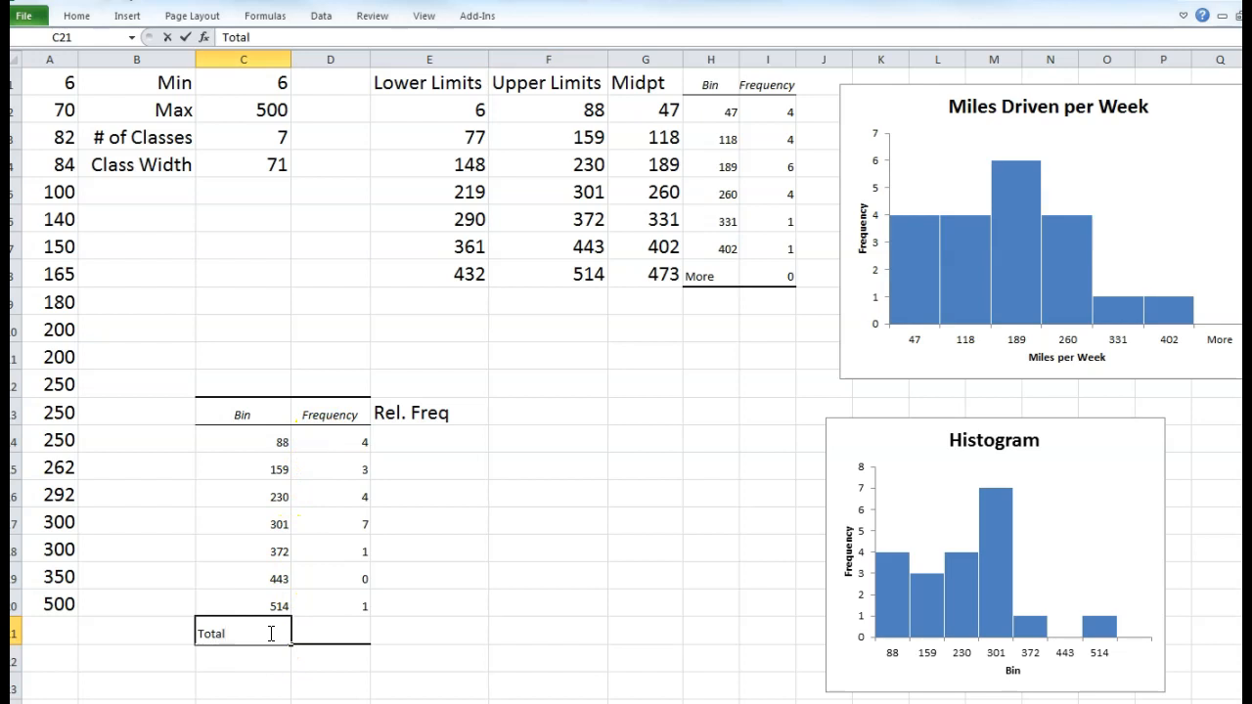
key(Tab)
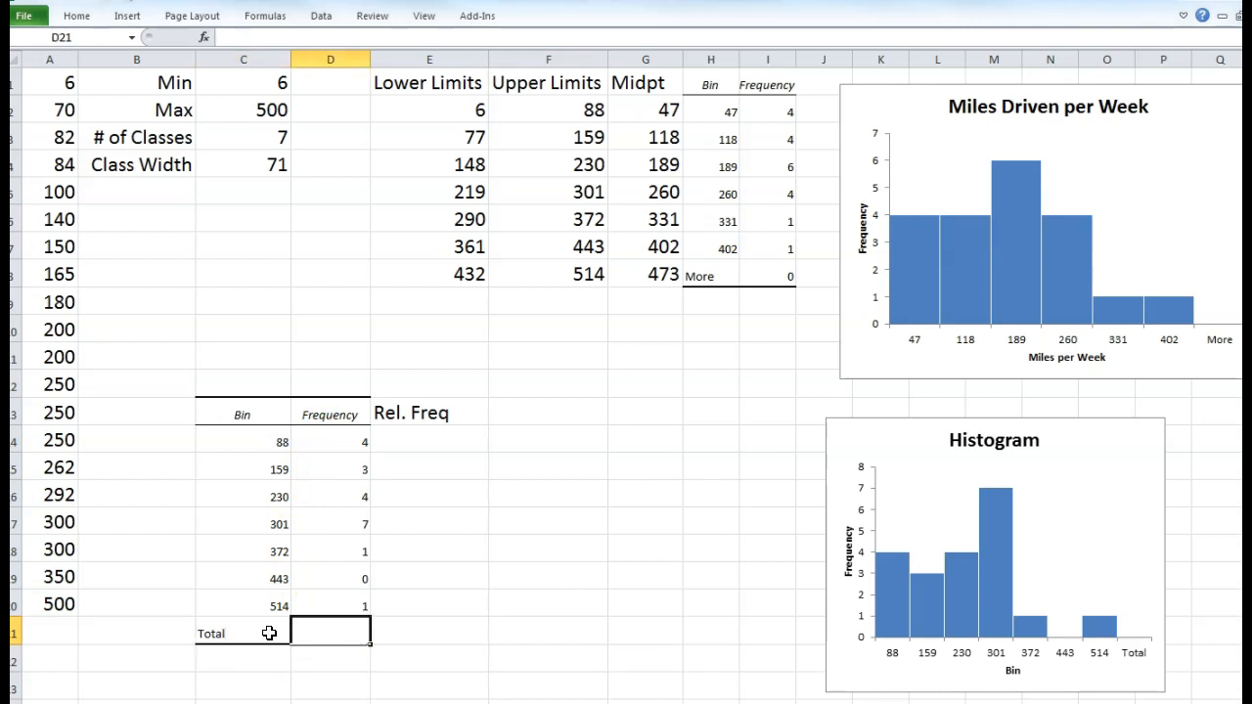
text(=su)
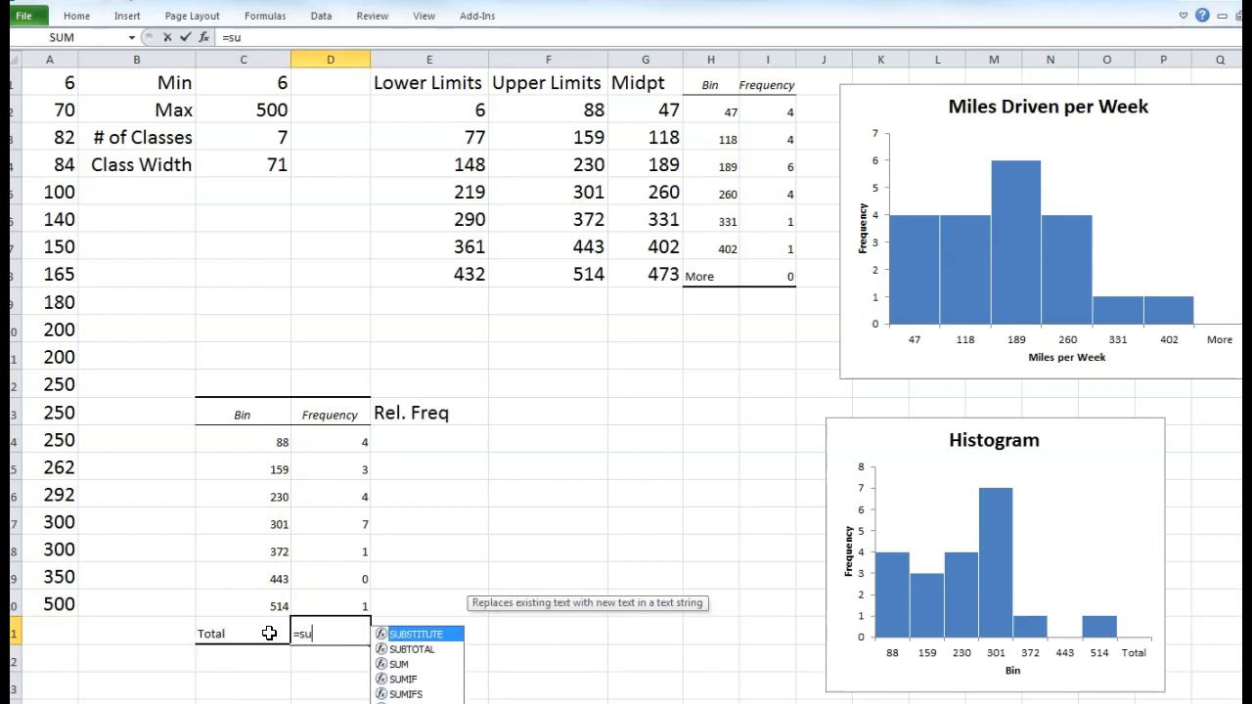
text(m()
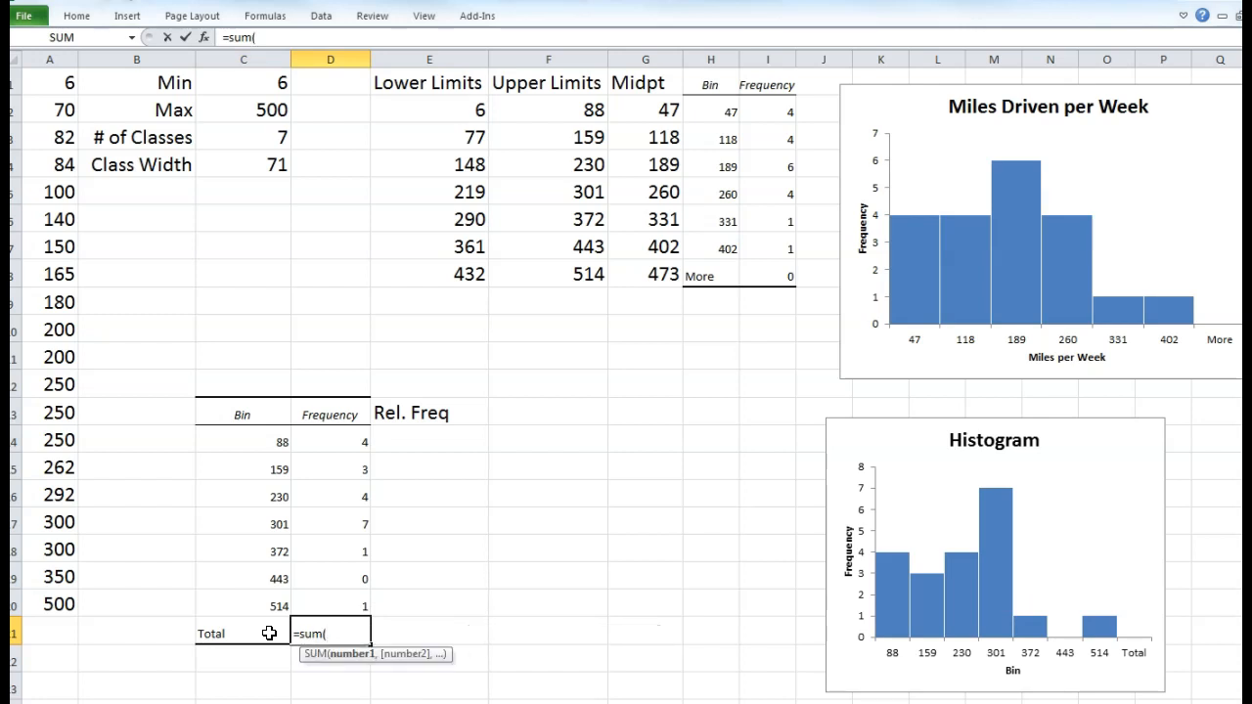
drag(337, 442, 350, 595)
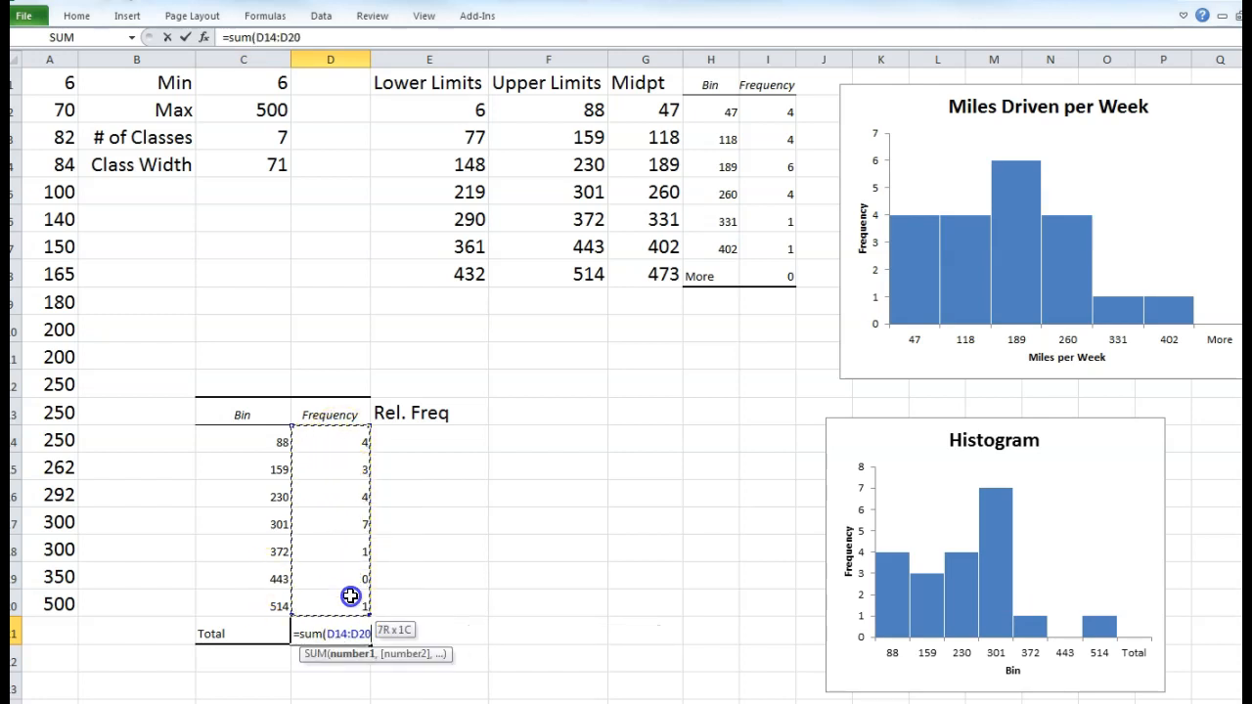
key(Return)
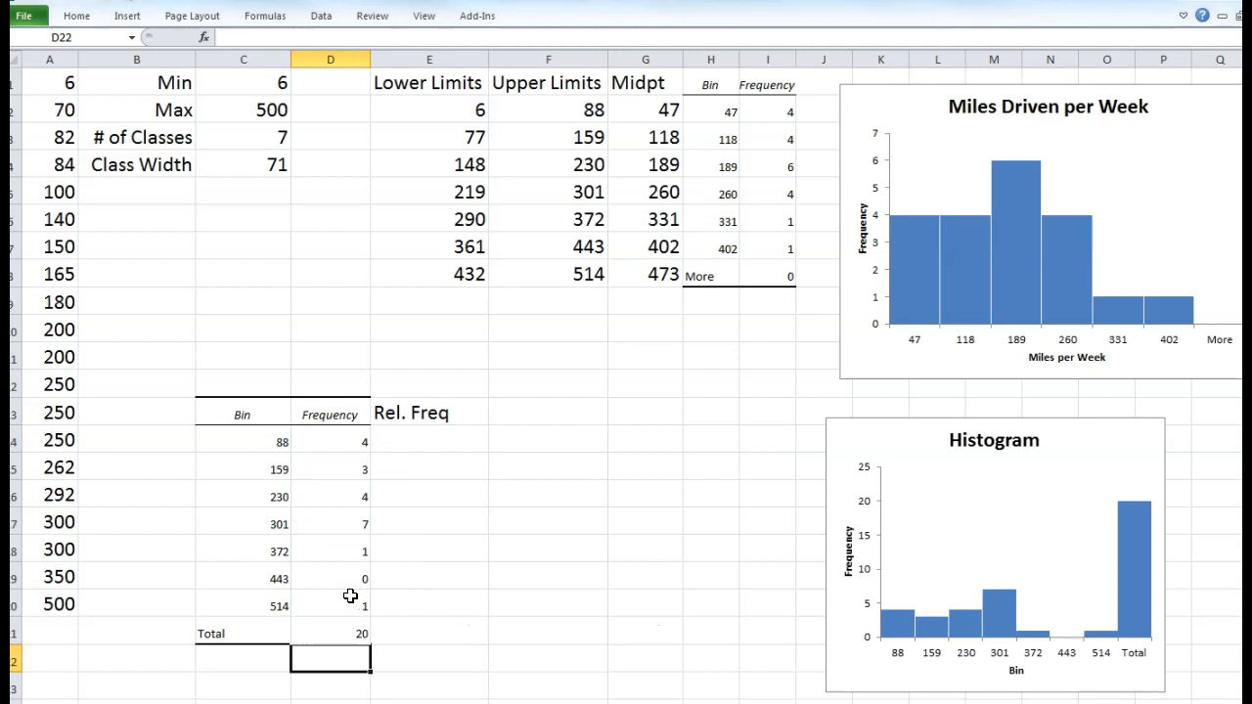
click(348, 631)
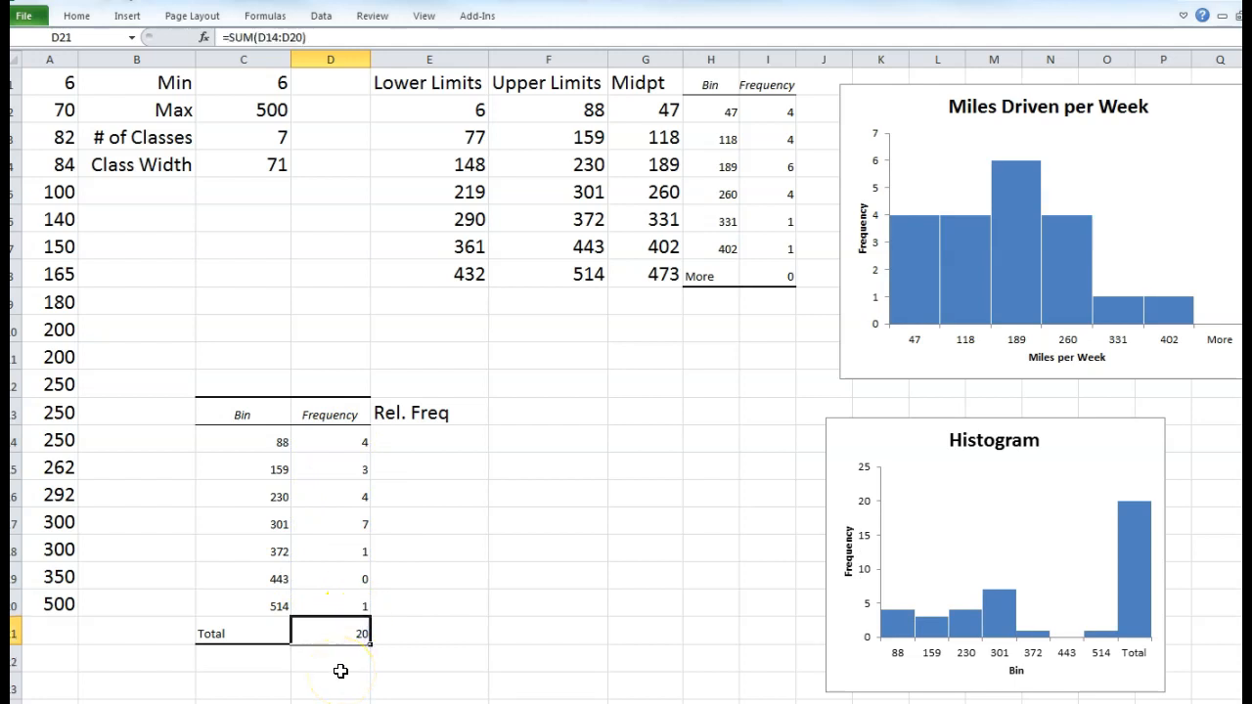
drag(241, 413, 342, 630)
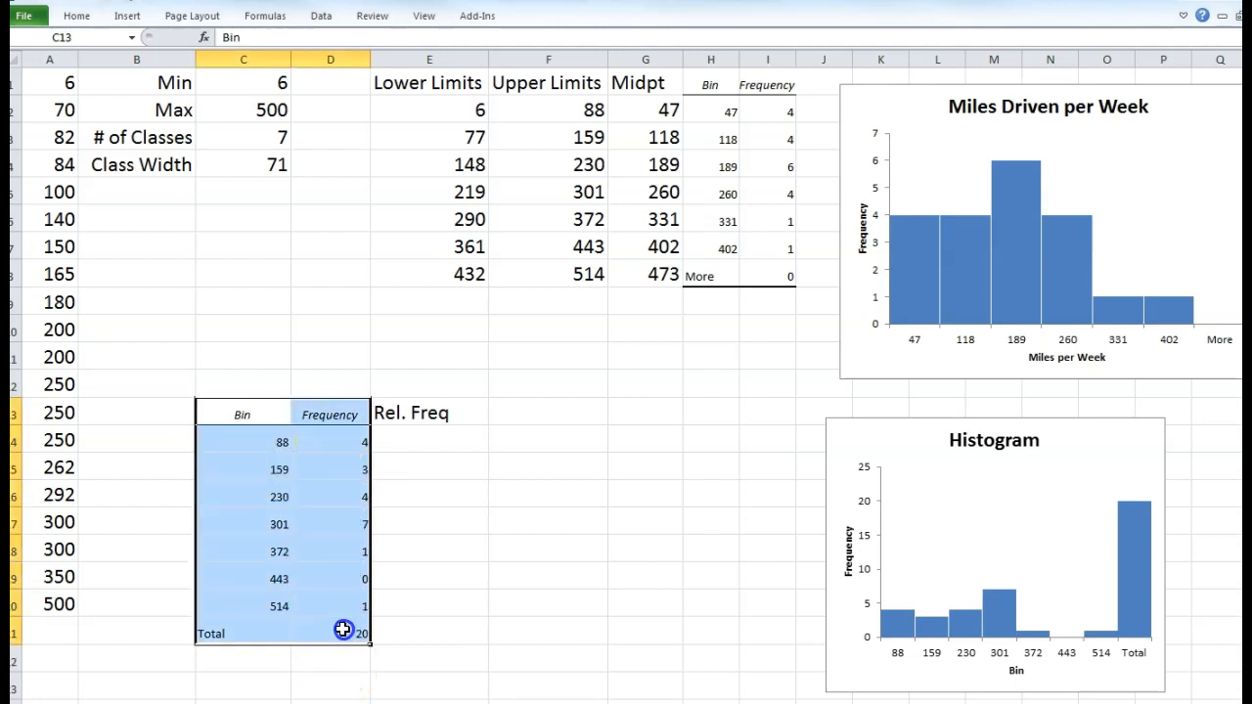
click(76, 16)
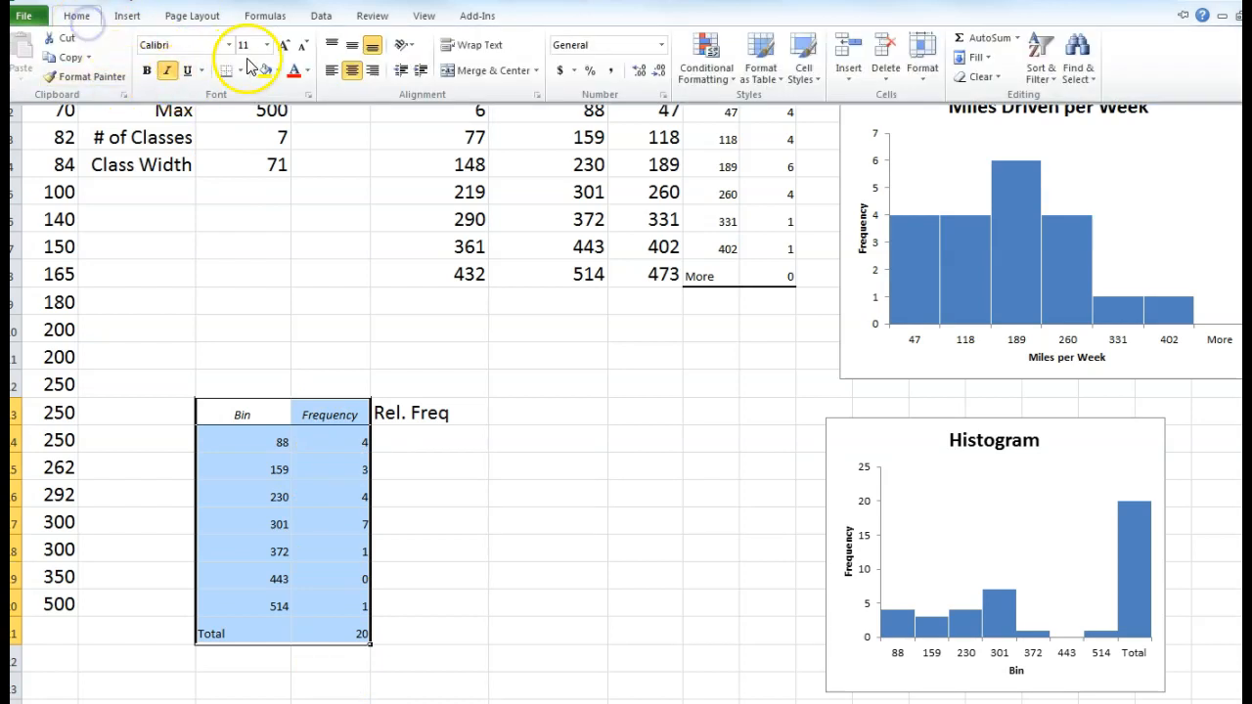
click(279, 39)
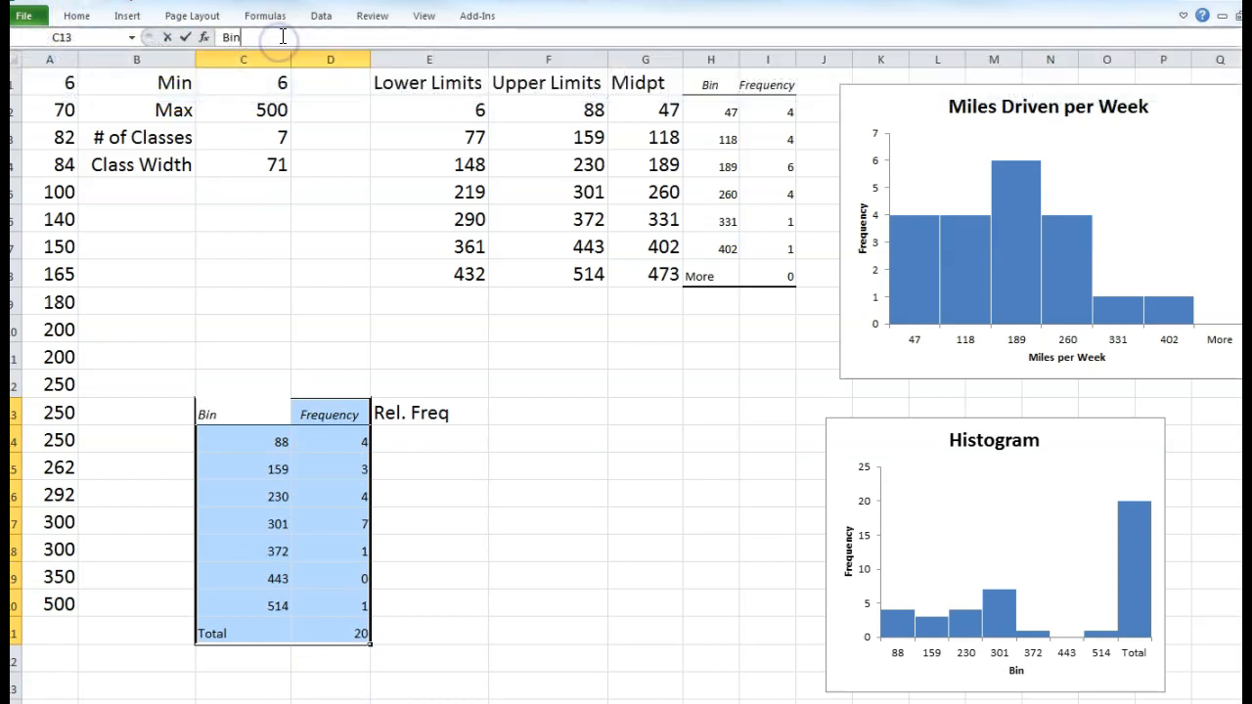
key(Return)
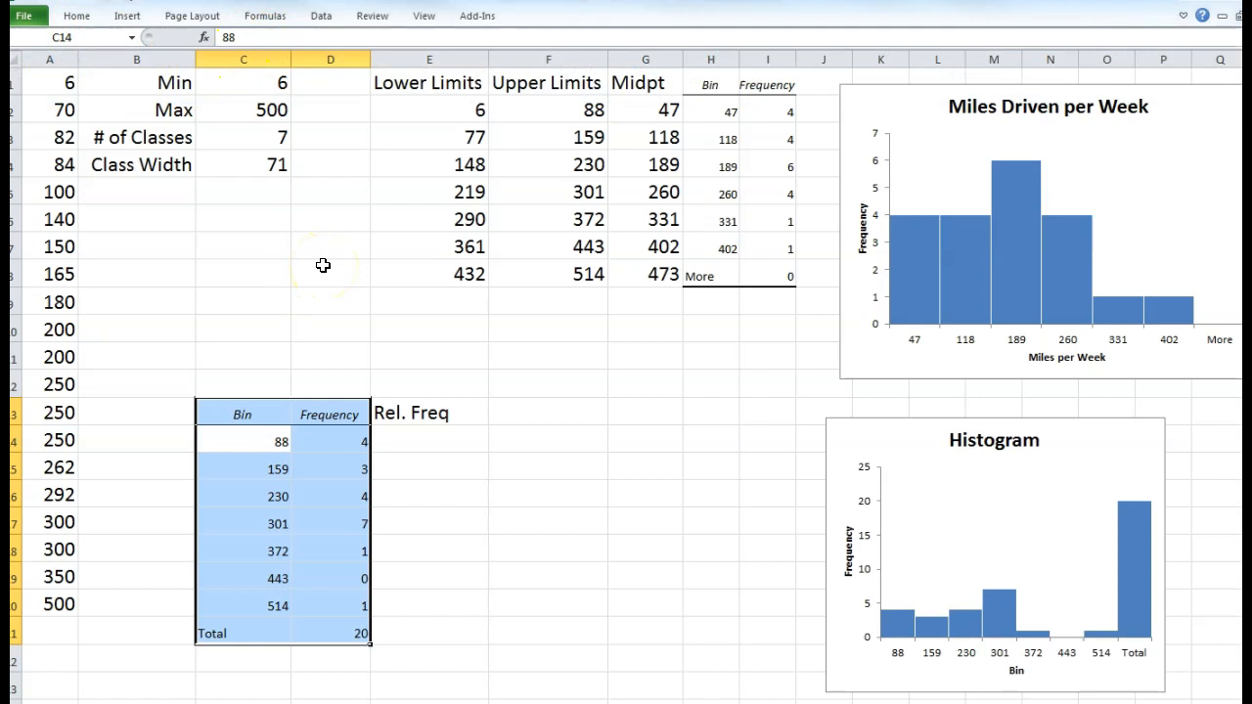
click(419, 540)
click(404, 438)
- Enter =D14/$D$21 in E14 and fill it down to E20, giving 0.2 to 0.05
text(=)
click(350, 441)
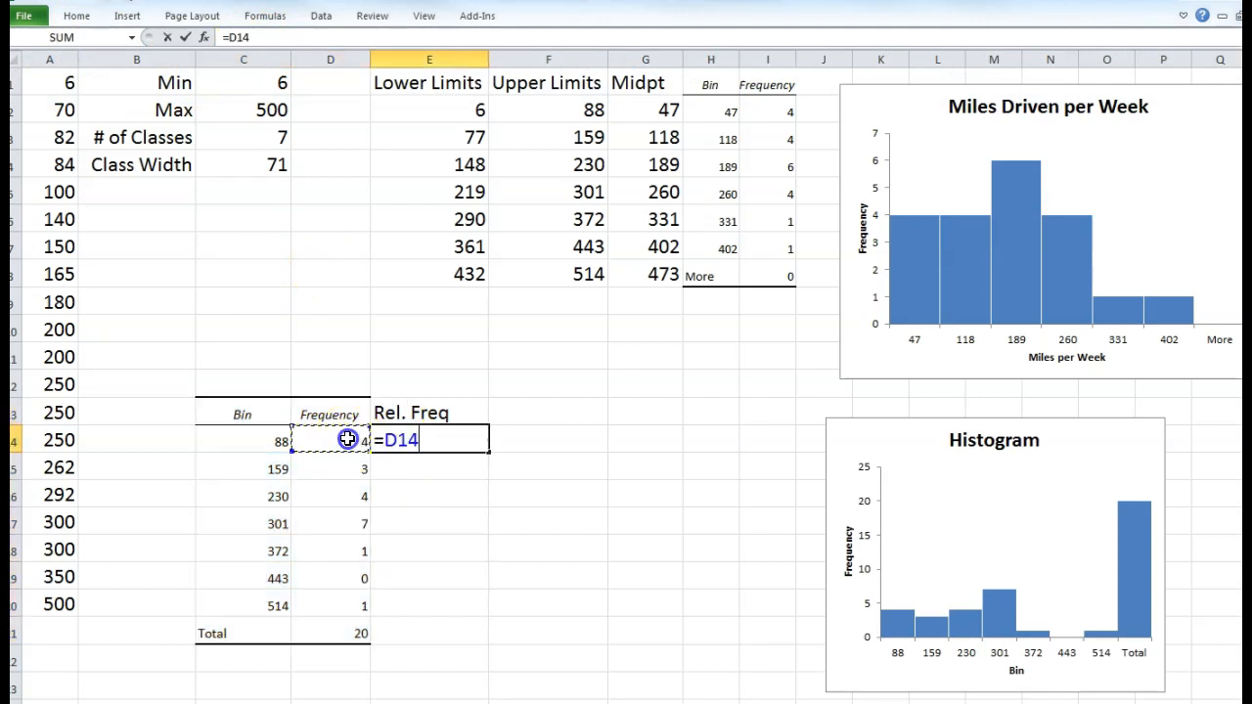
text(/)
click(358, 635)
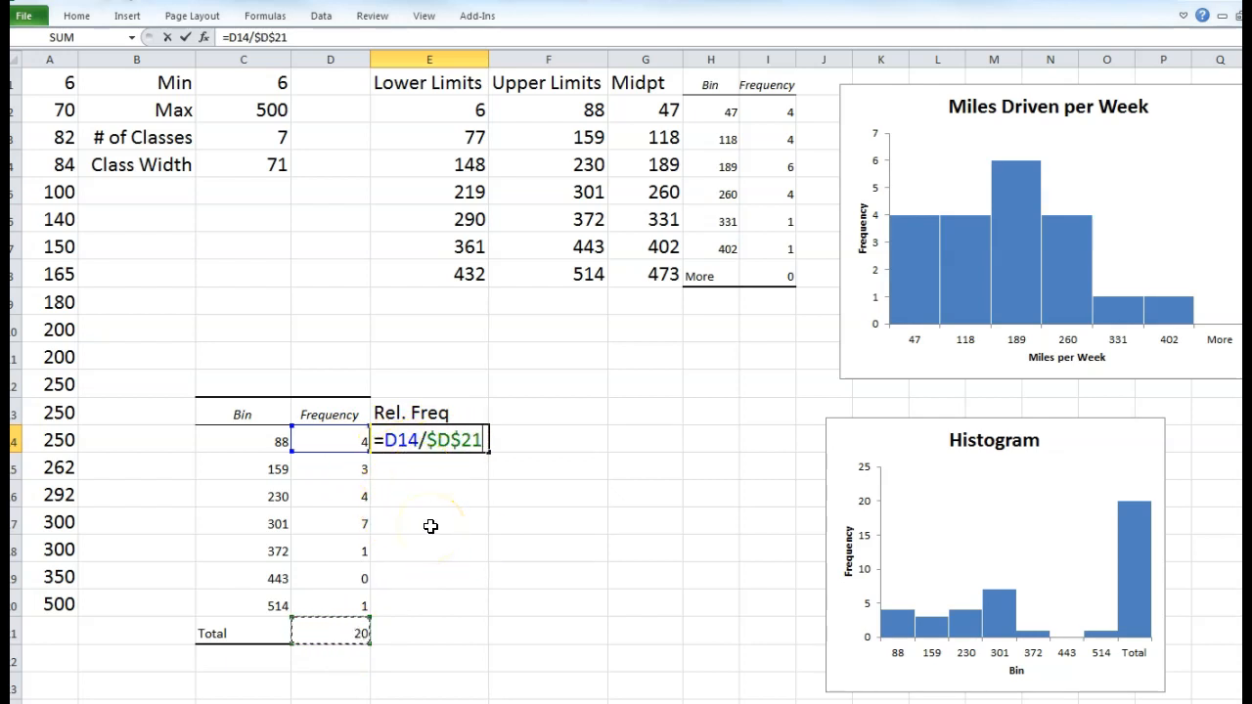
key(Return)
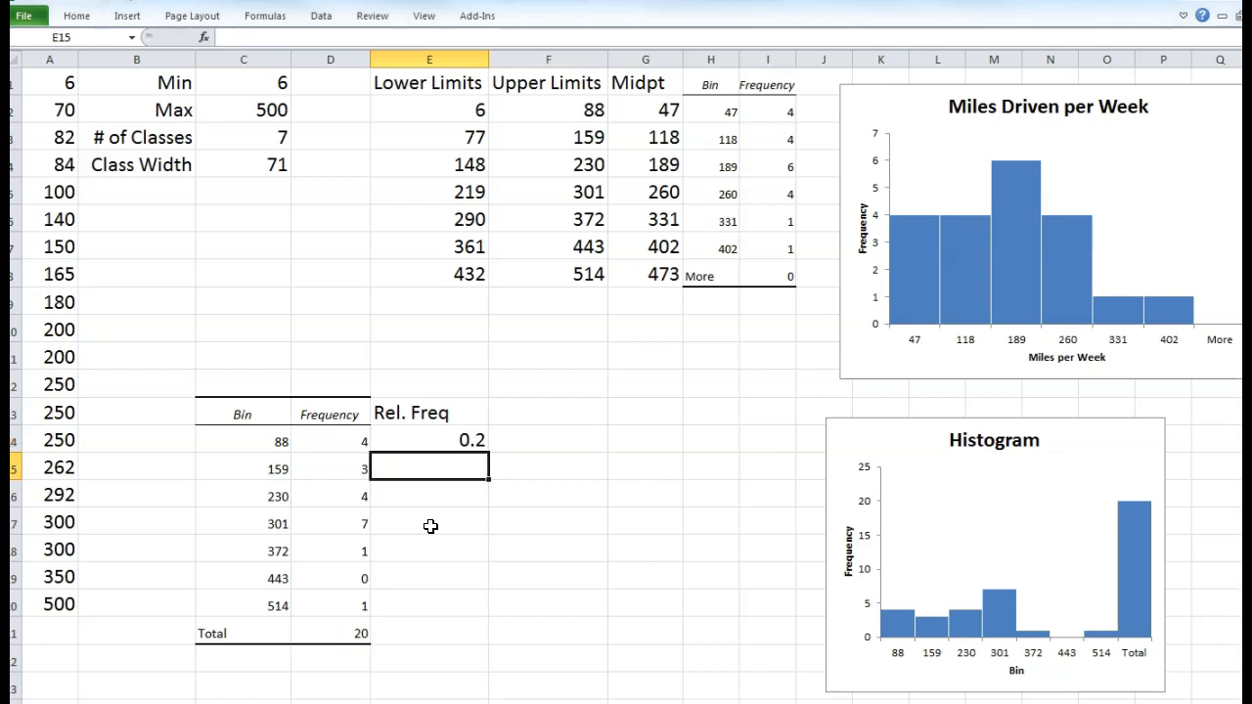
click(432, 440)
drag(487, 451, 491, 608)
click(415, 649)
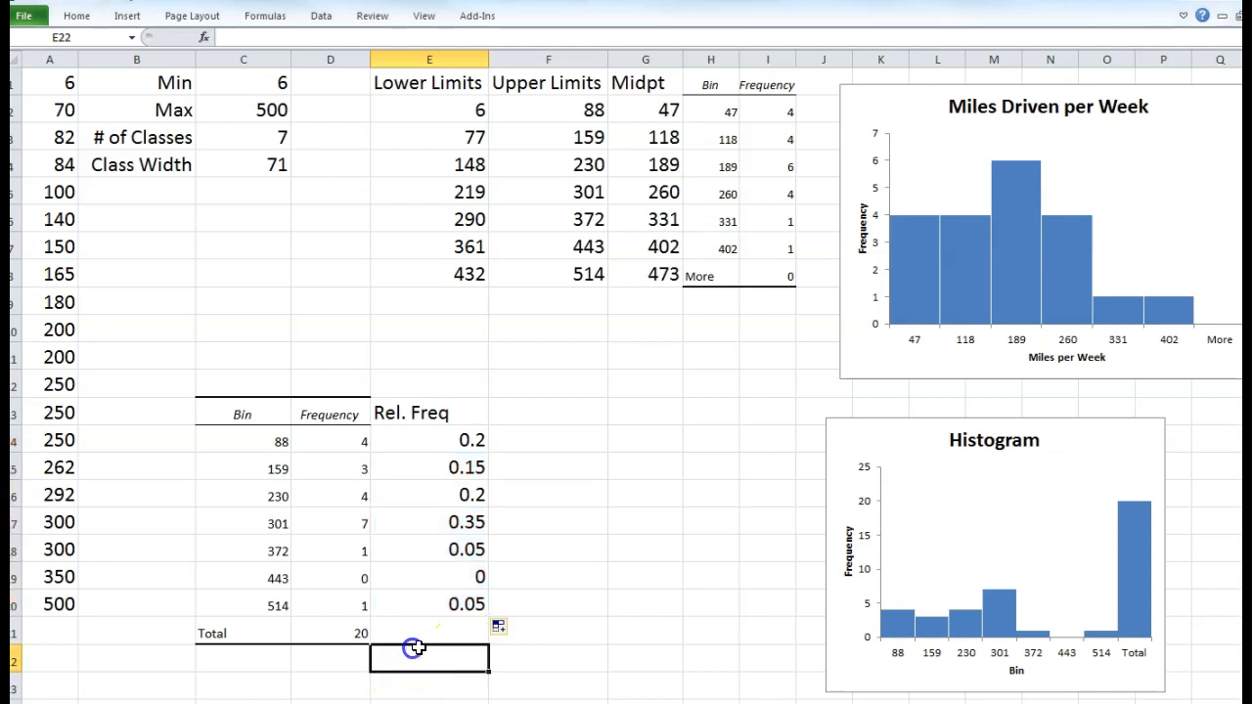
click(436, 441)
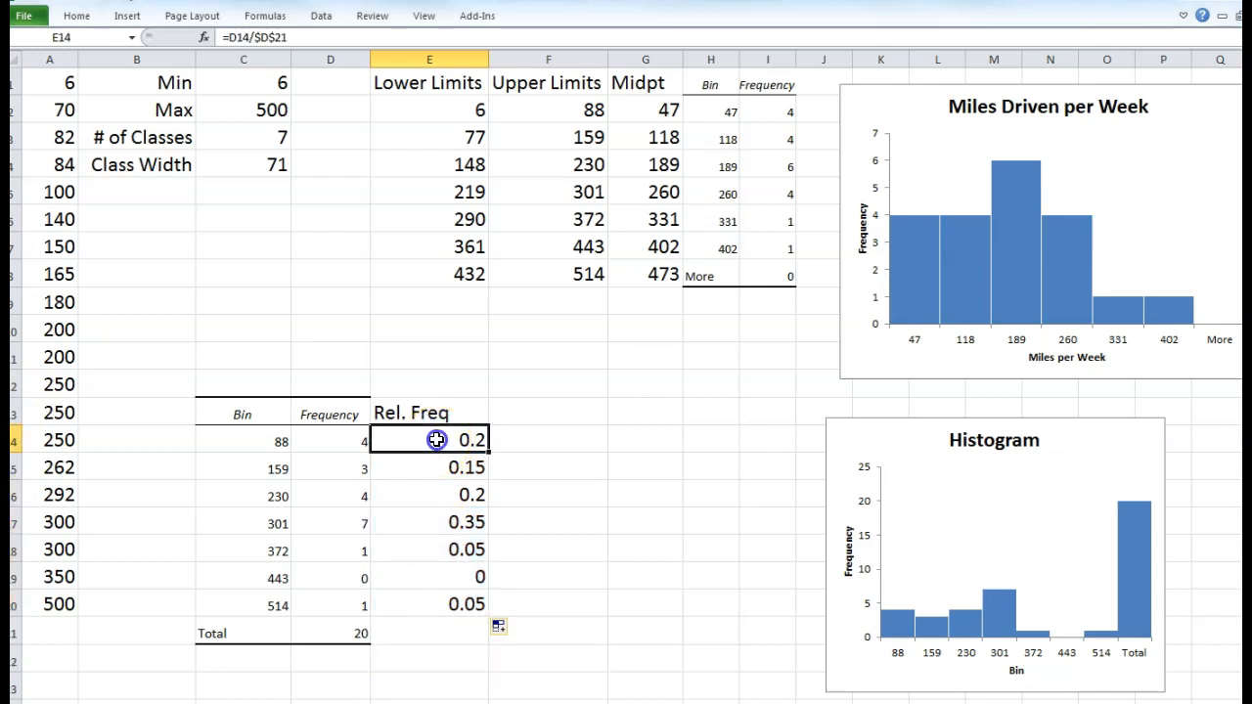
- Append *100 to the E14 formula and refill E14:E20 as percentages 20, 15, 20, 35, 5, 0, 5
click(311, 37)
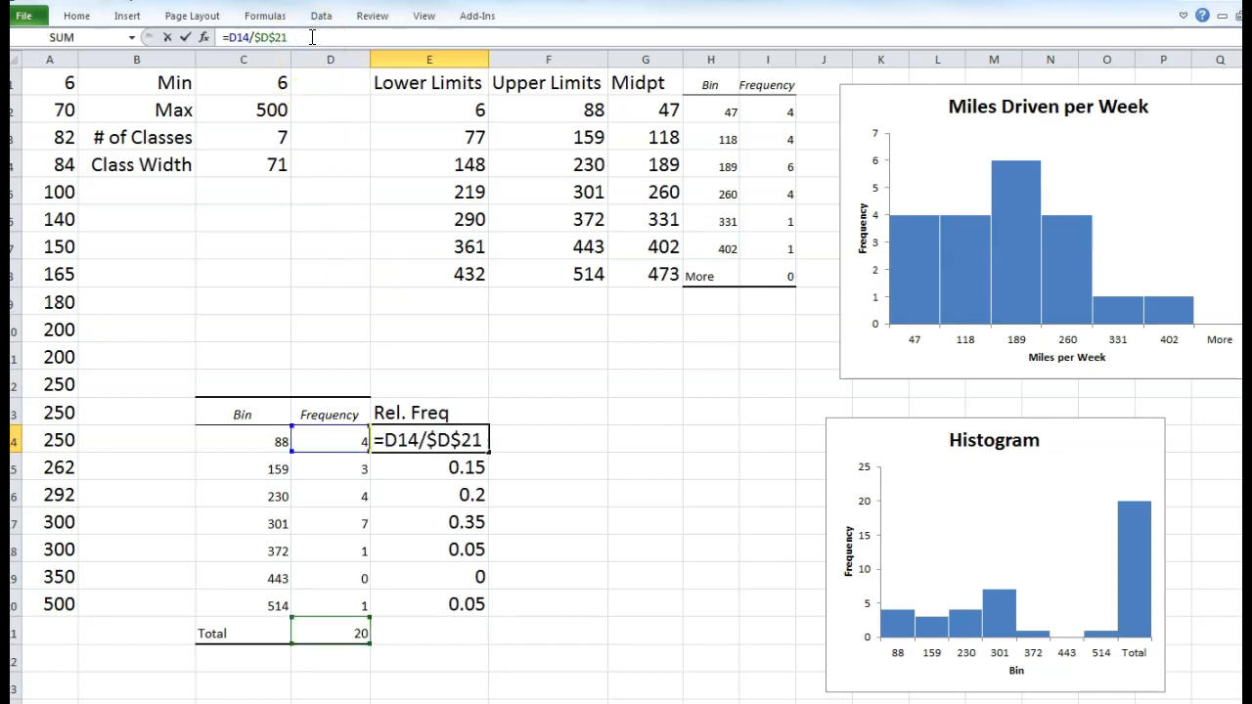
text(*100)
key(Return)
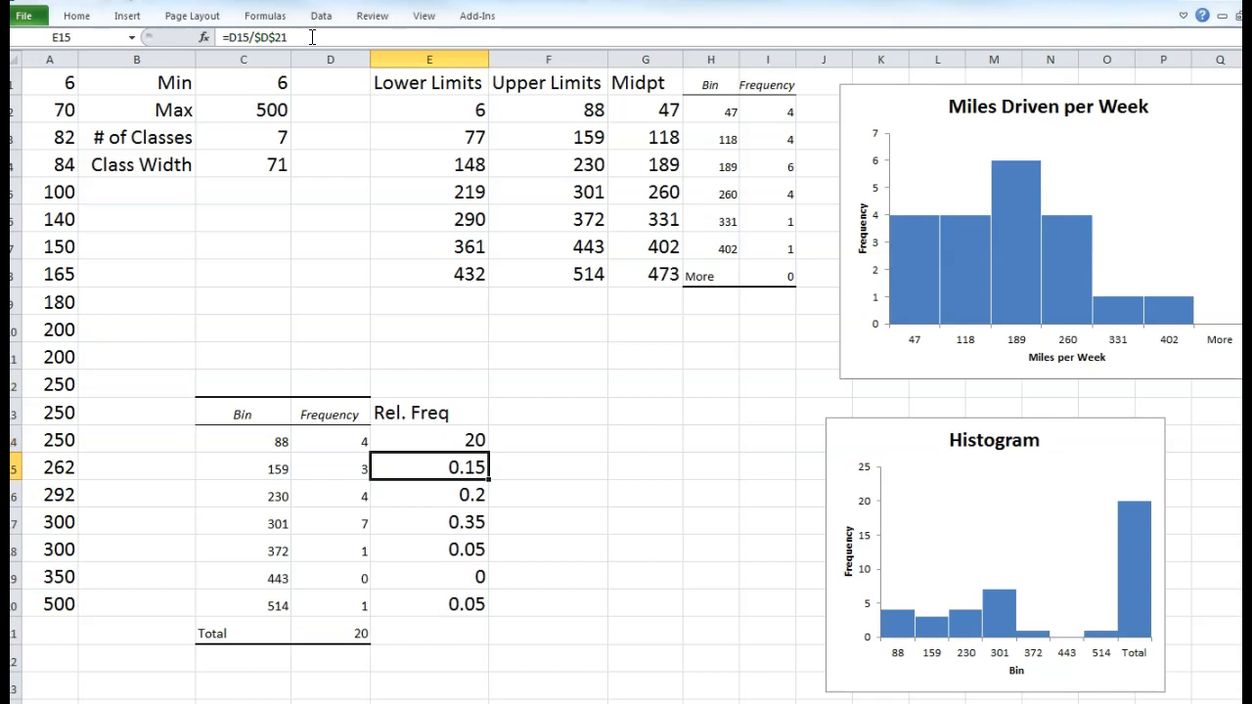
click(449, 433)
drag(487, 452, 473, 610)
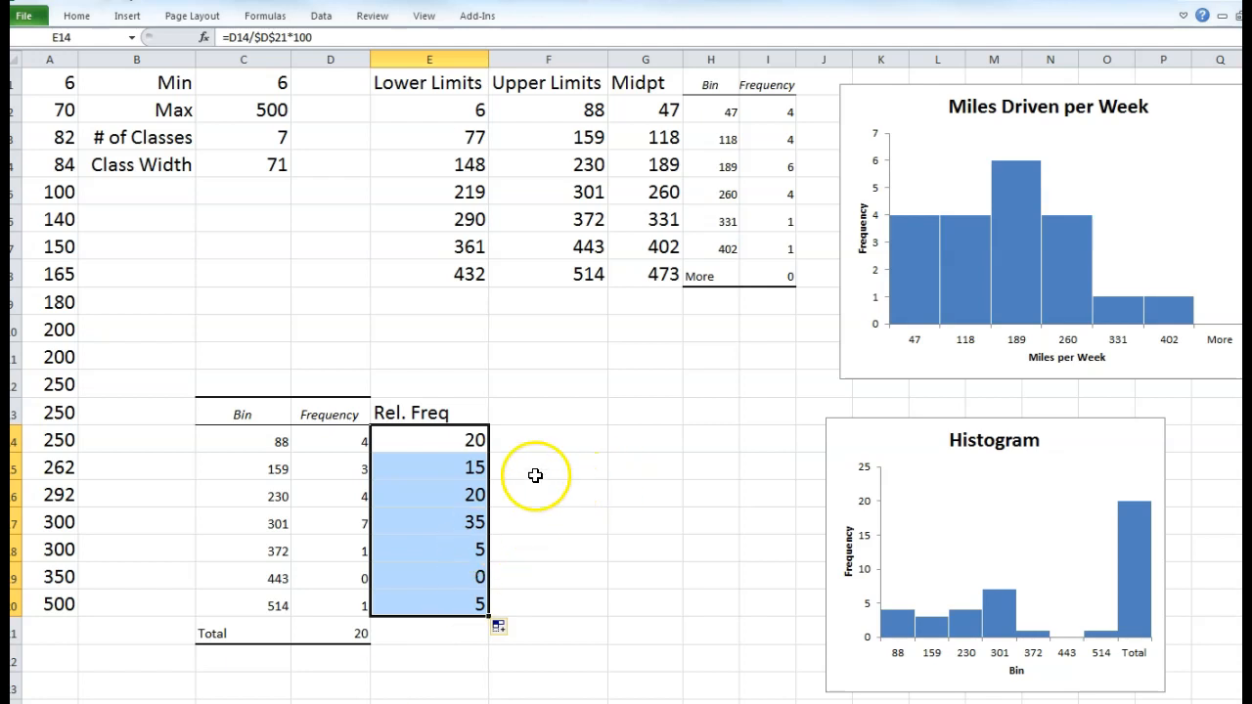
click(527, 413)
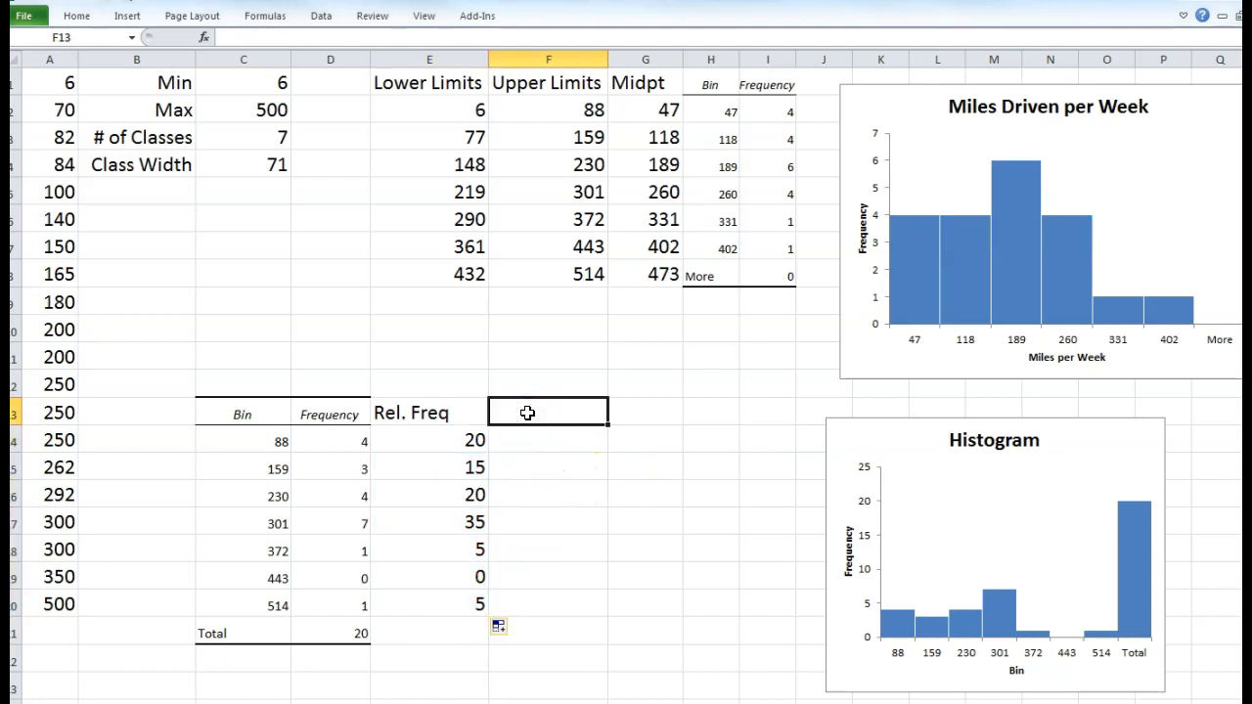
- Head F13 'Cum. Freq' and enter the running total =SUM($D$14:D14) in F14
text(Cum. Freq)
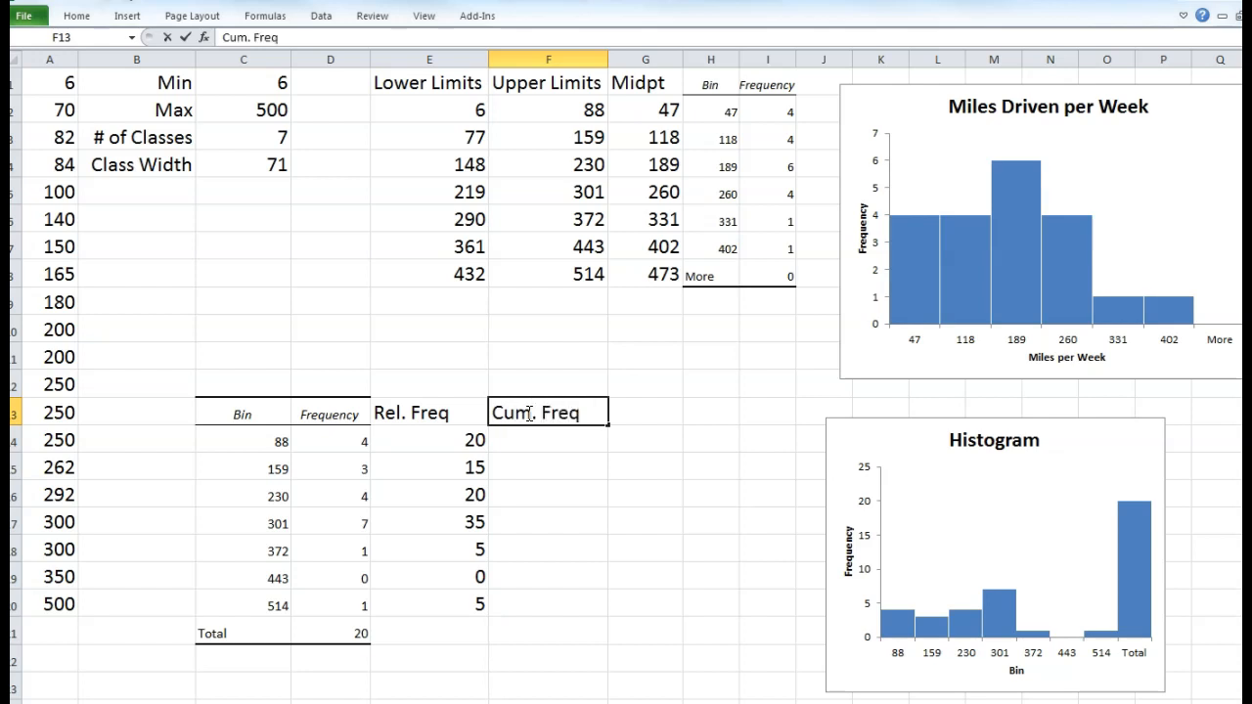
click(544, 595)
click(522, 439)
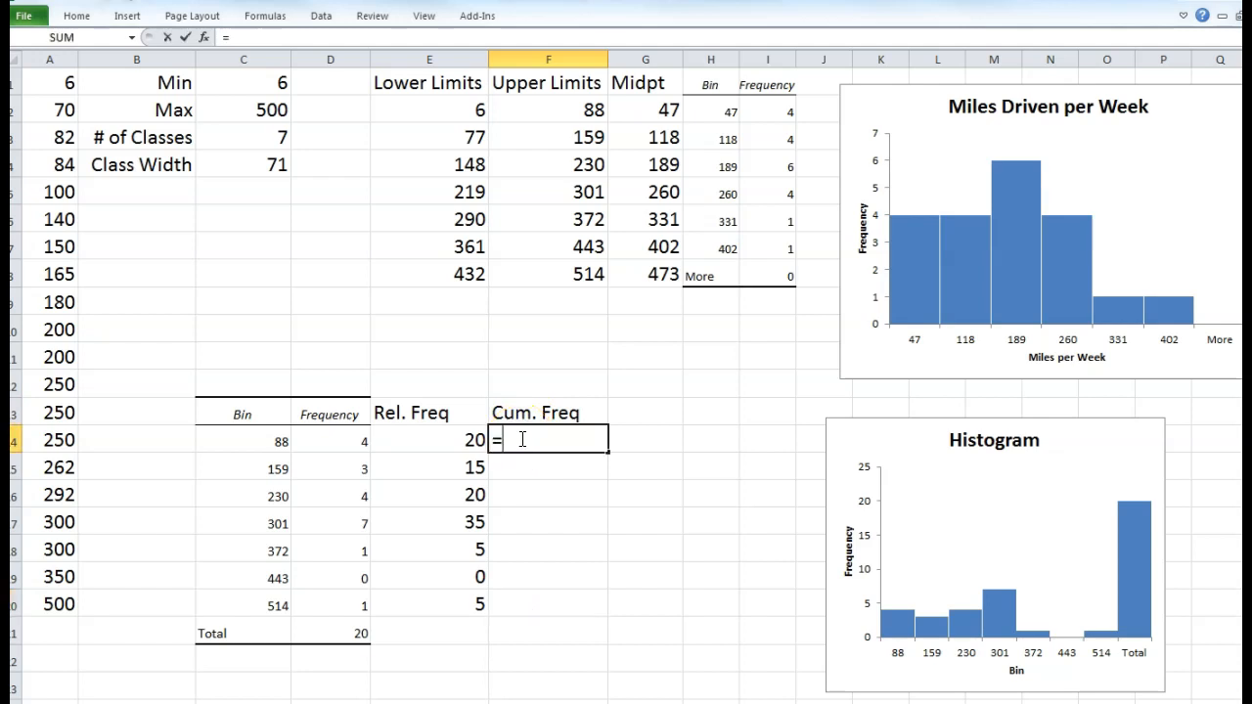
text(=sum()
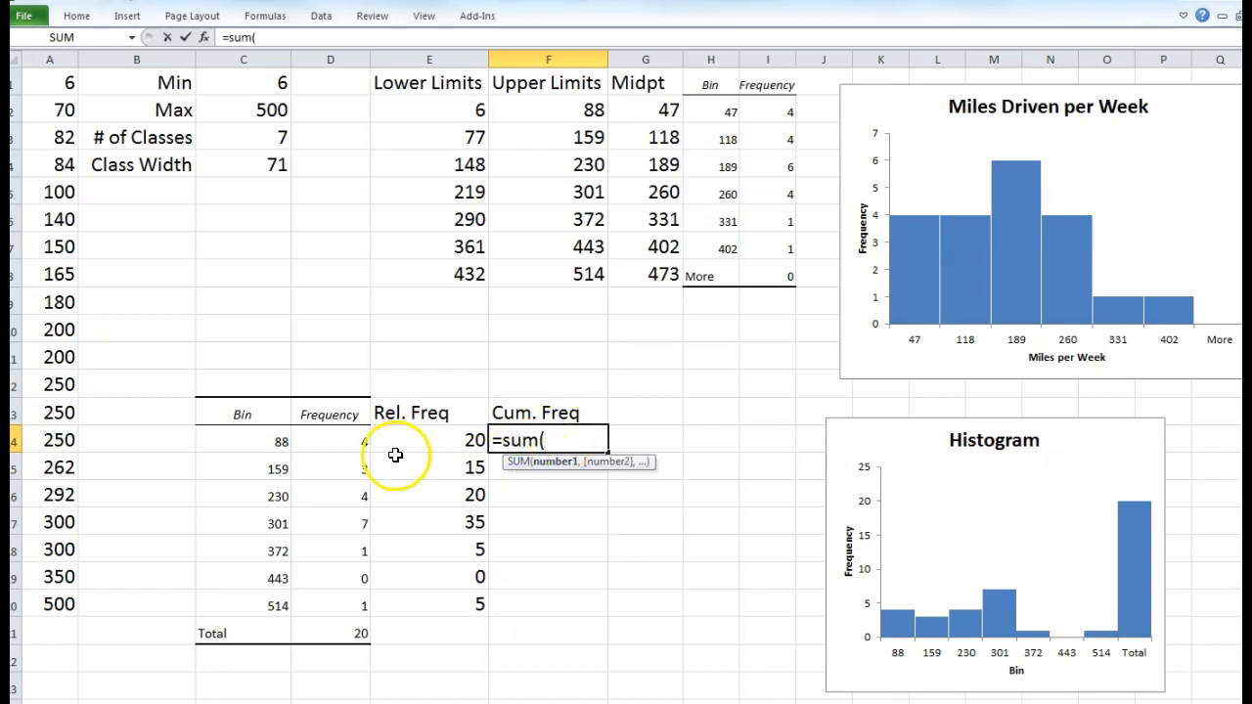
click(334, 442)
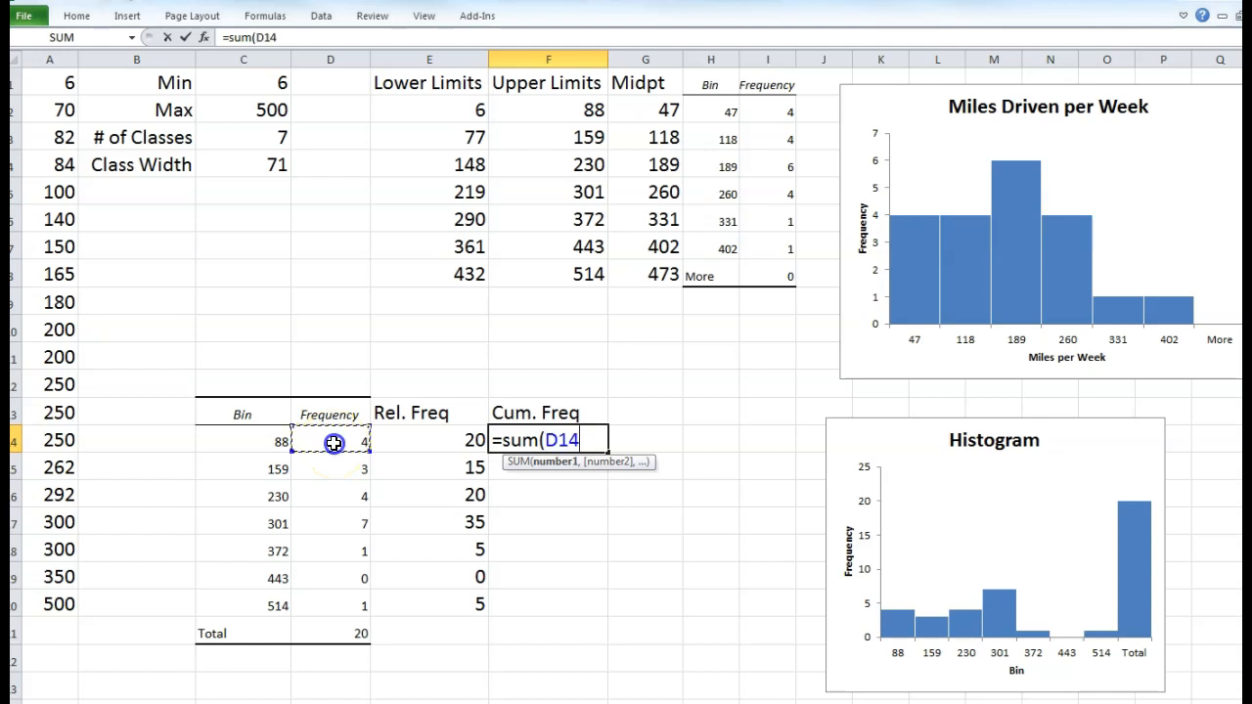
key(F4)
text(,)
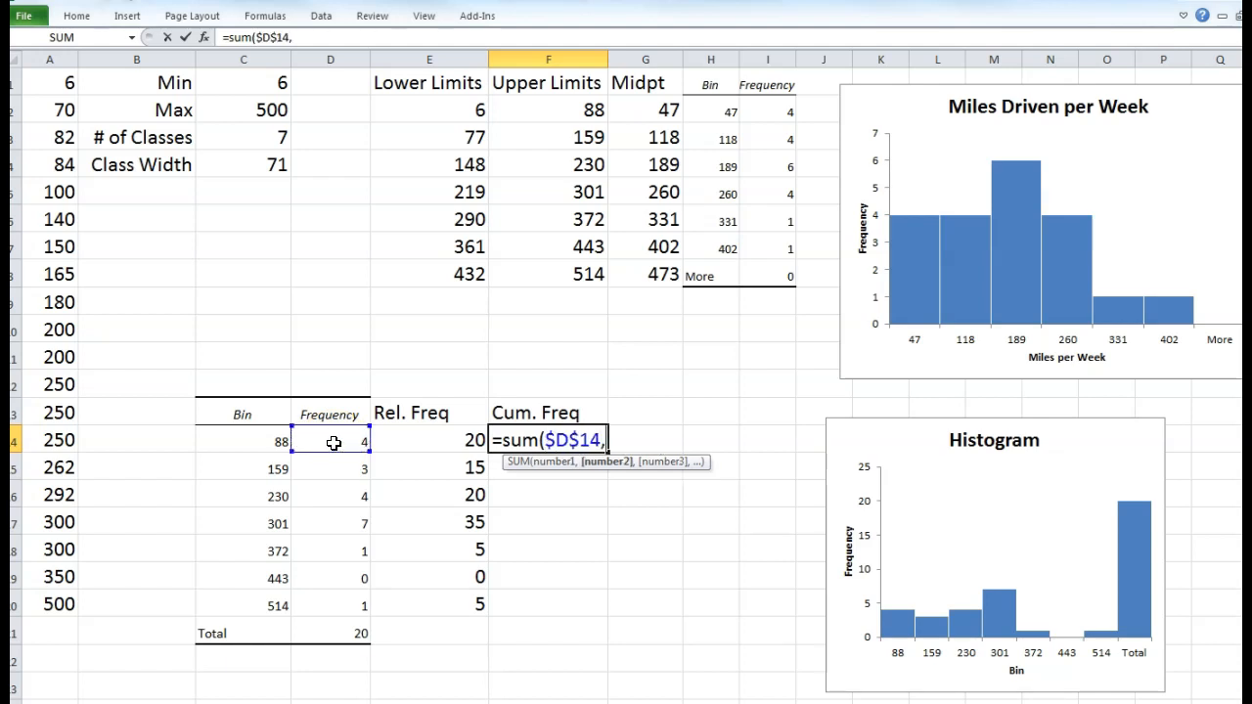
key(BackSpace)
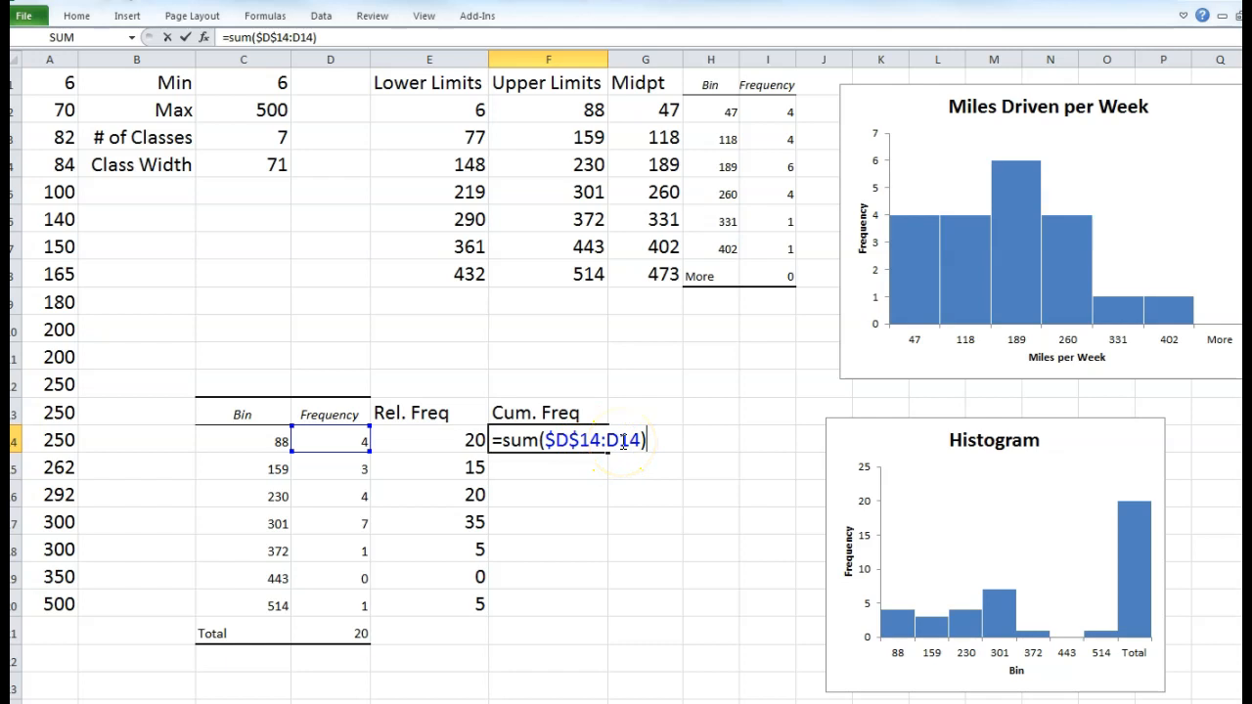
key(Return)
- Fill the cumulative SUM formula from F14 down to F20, giving 4, 7, 11, 18, 19, 19, 20
click(590, 440)
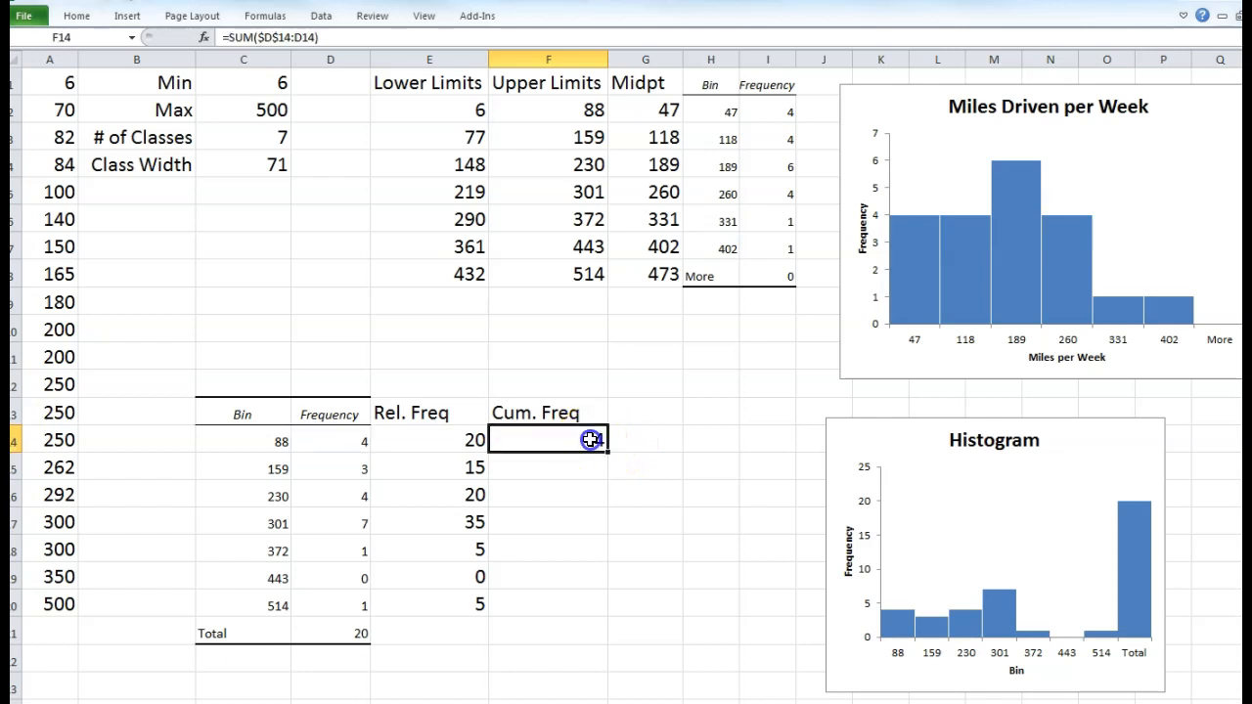
drag(608, 452, 606, 478)
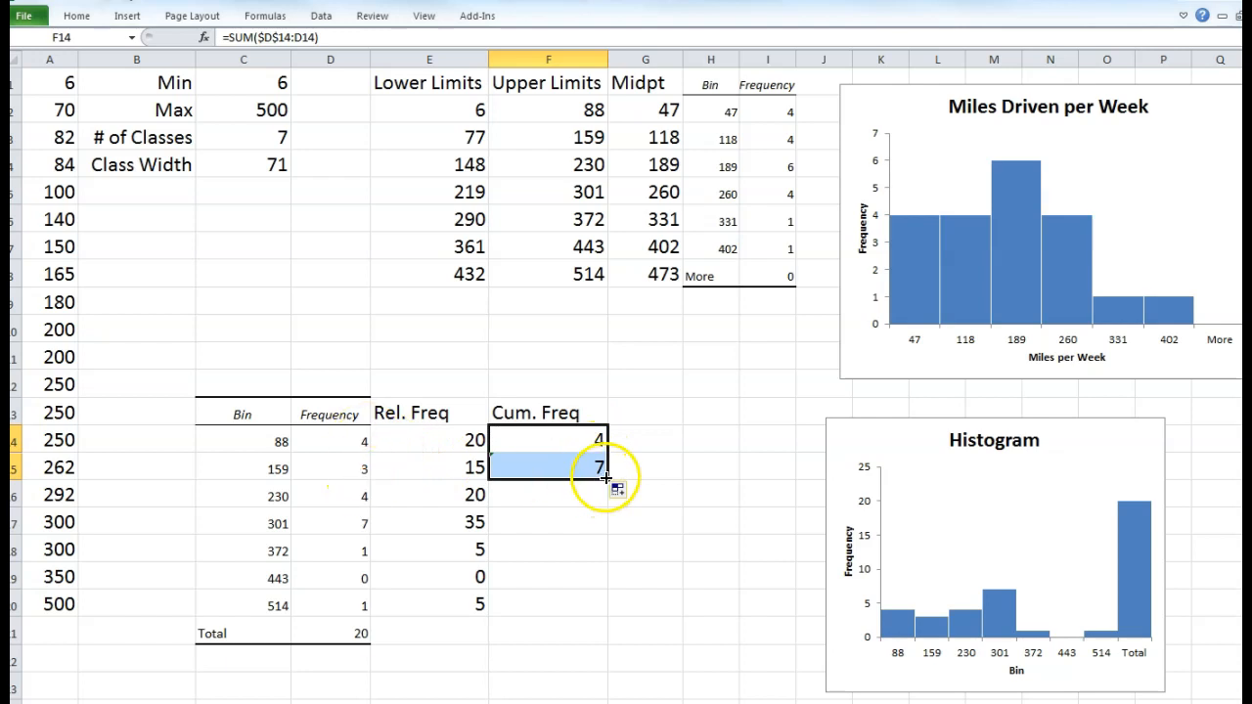
drag(606, 477, 608, 503)
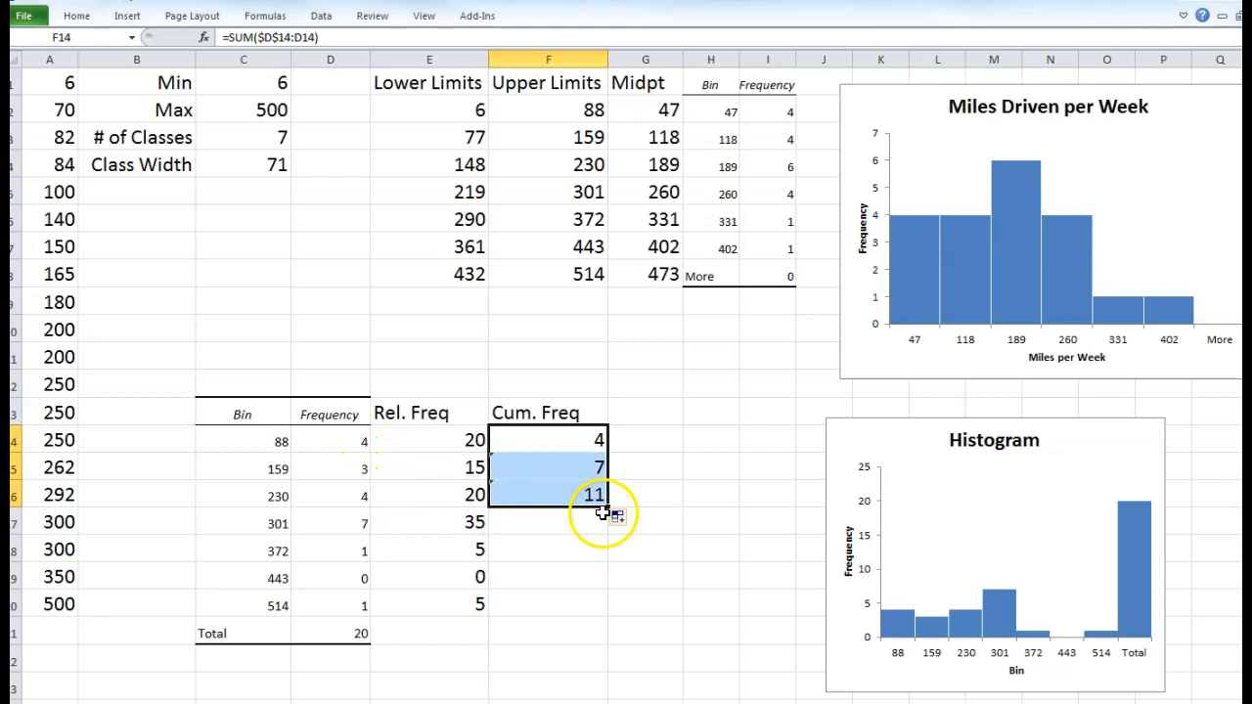
drag(610, 511, 607, 612)
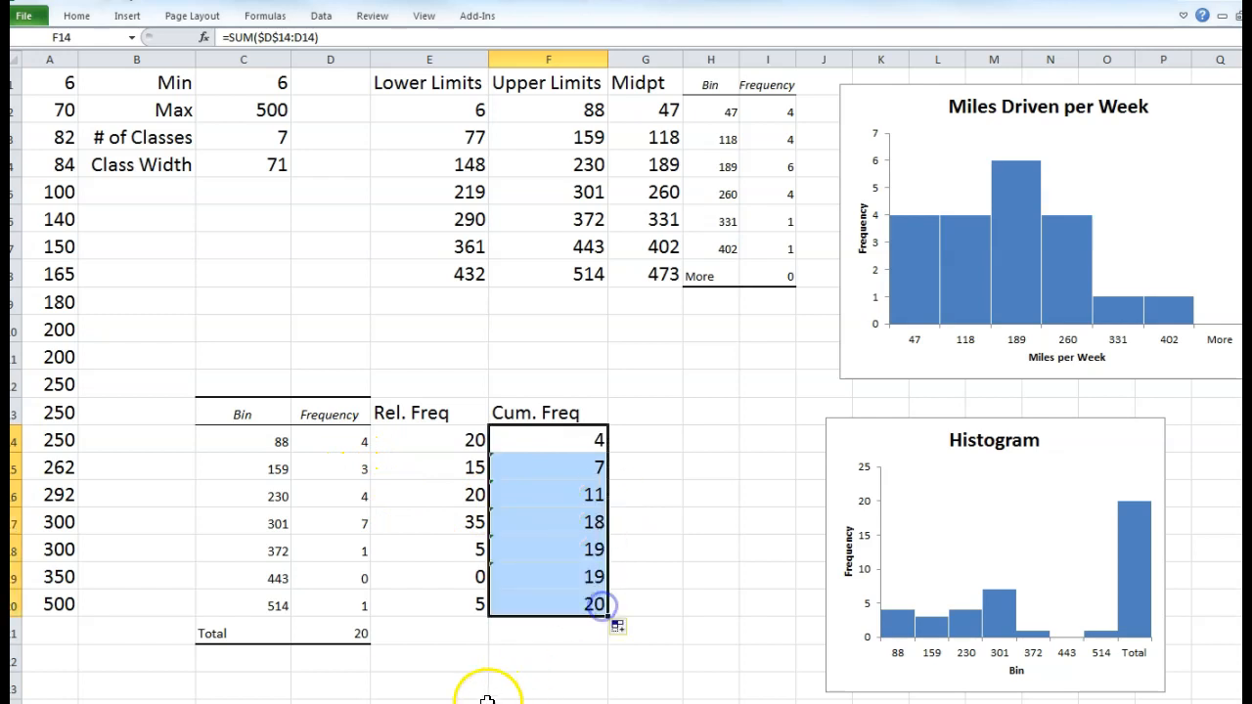
- Verify the last cumulative total equals the Total count of 20 and review the second formula
click(583, 600)
click(364, 634)
click(545, 604)
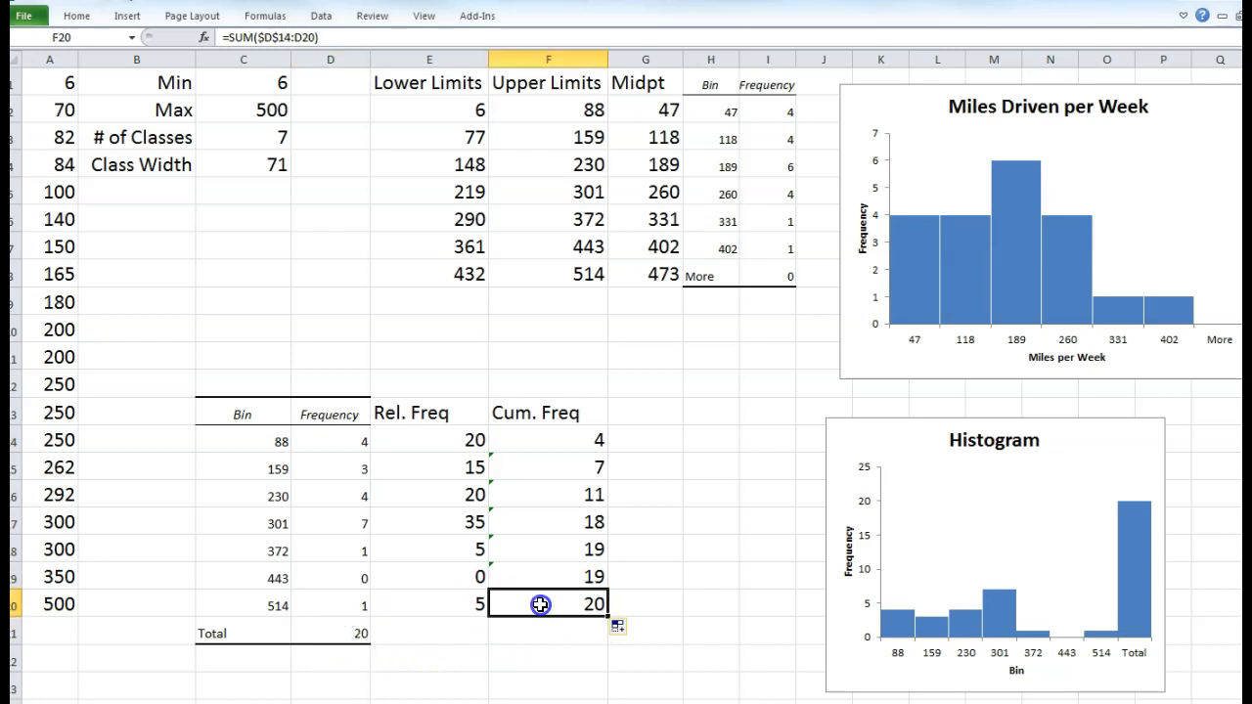
click(360, 652)
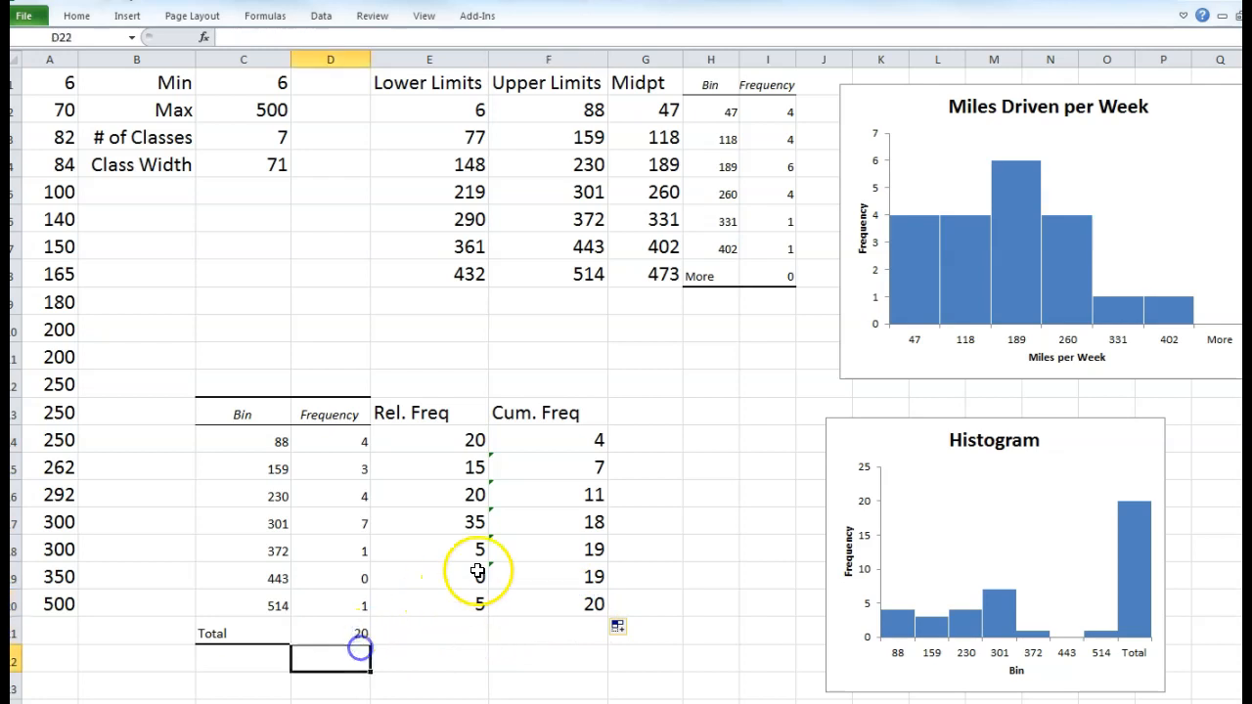
click(496, 461)
- Choose Ignore Error on the omitted-adjacent-cells warnings for E15, E16 and E17
click(473, 462)
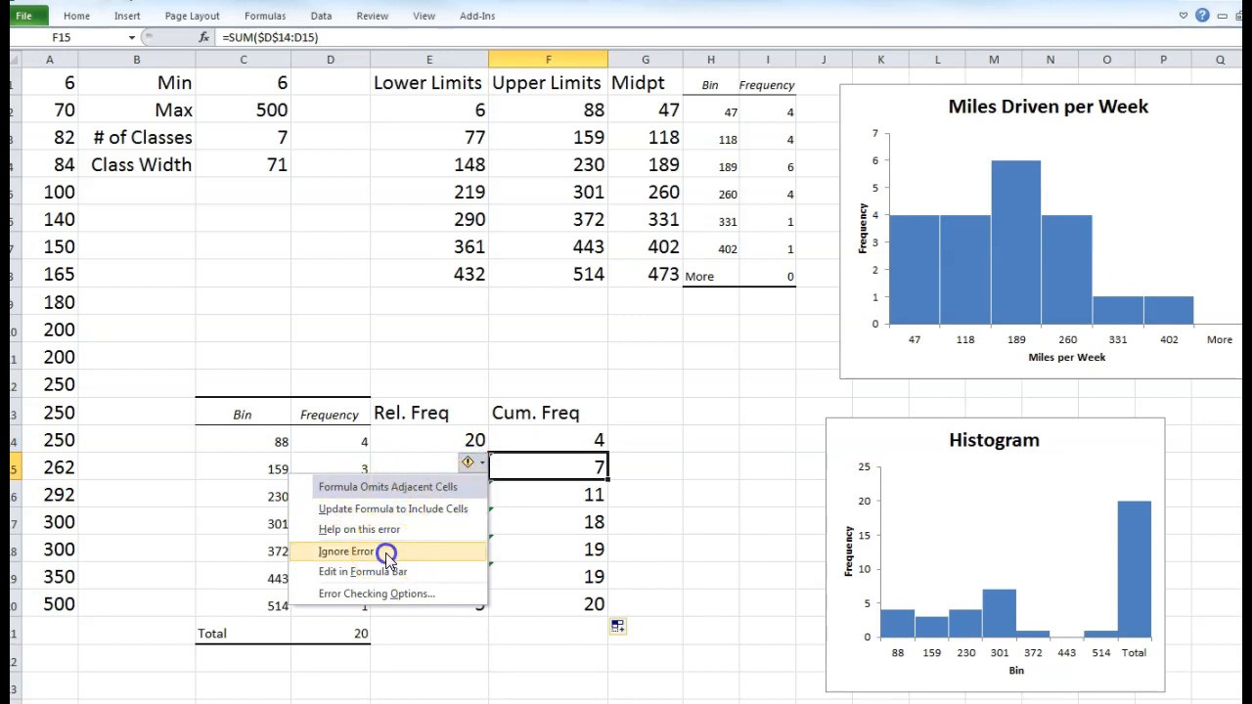
click(388, 553)
click(522, 492)
click(469, 489)
click(413, 577)
click(519, 522)
click(468, 518)
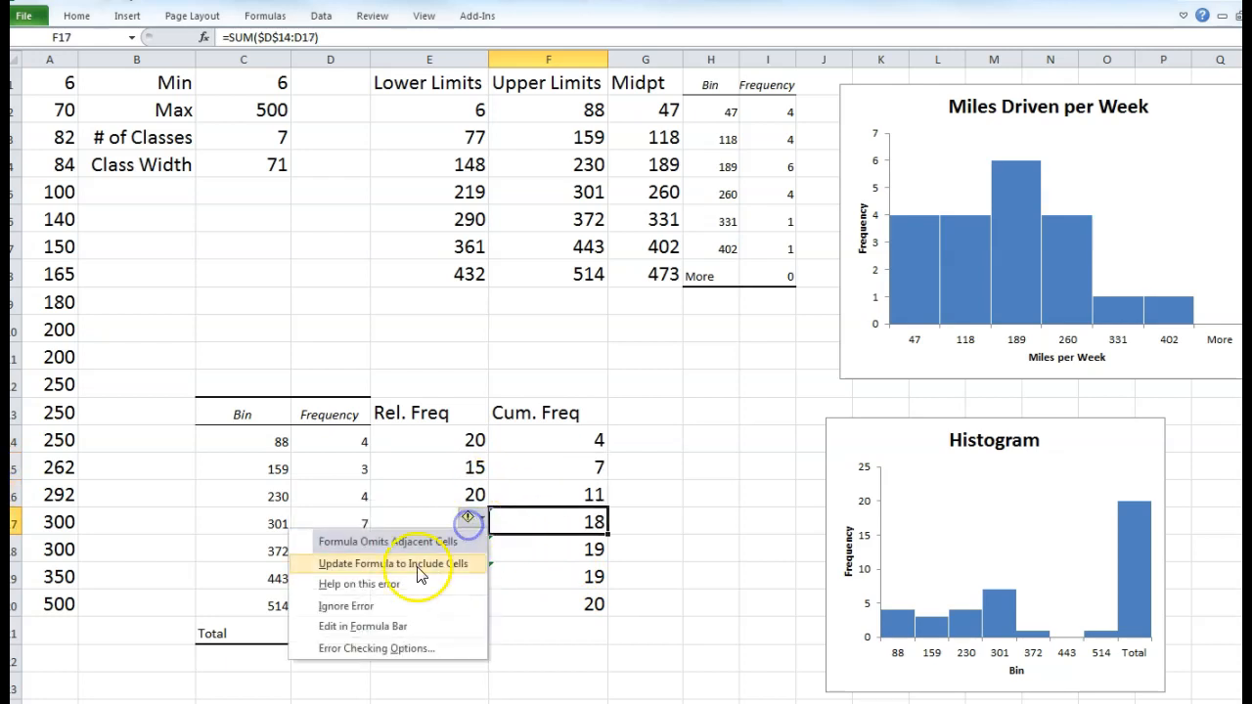
click(346, 605)
click(507, 550)
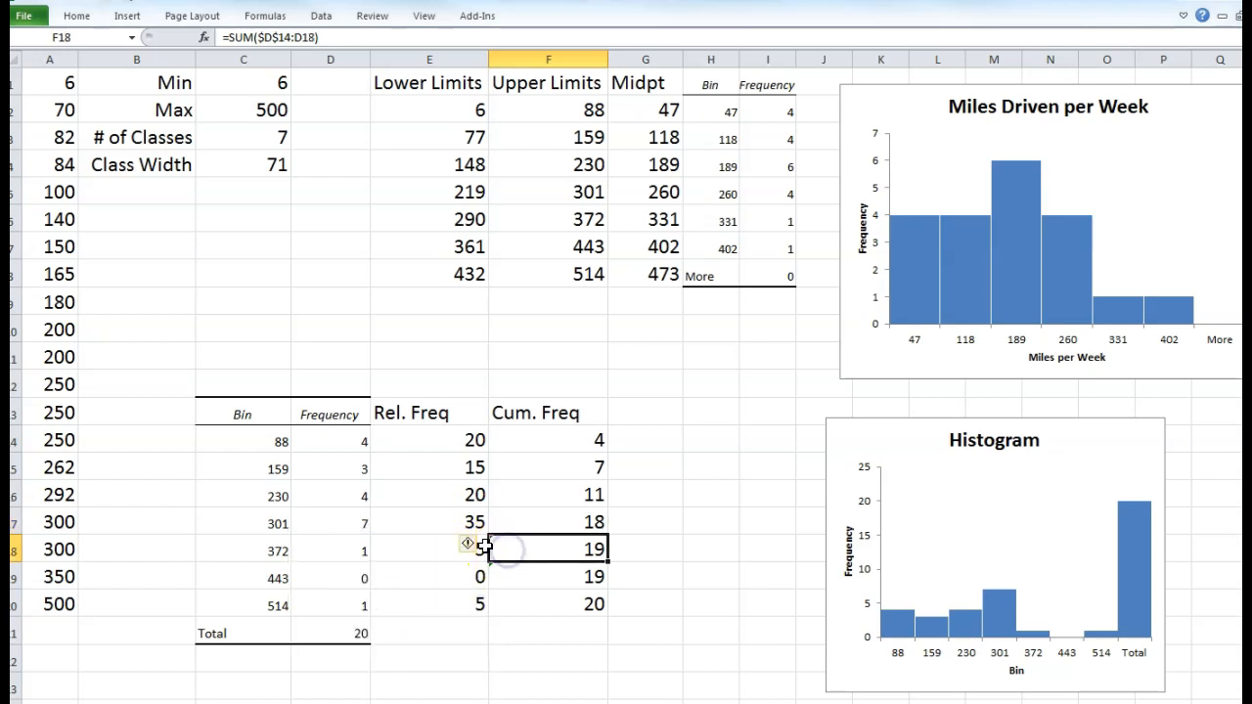
- Choose Ignore Error on the remaining warnings for E18 and E19
click(472, 546)
click(343, 556)
click(509, 578)
click(469, 572)
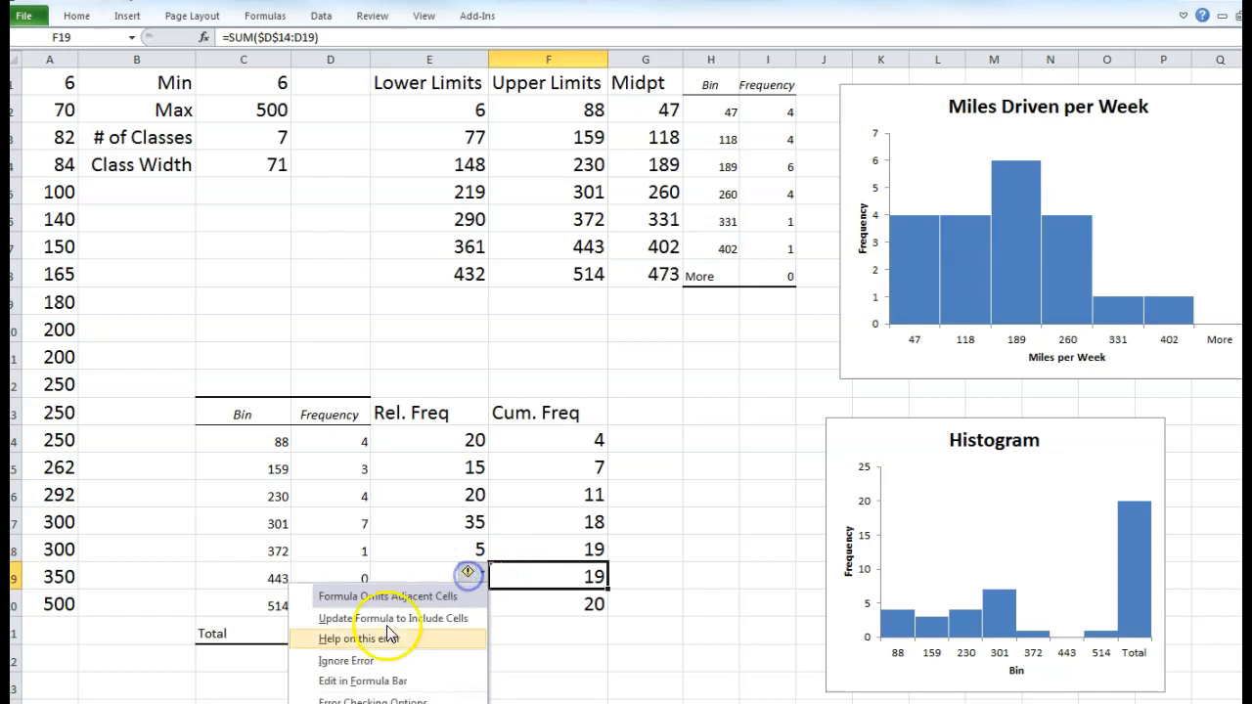
click(362, 663)
click(520, 601)
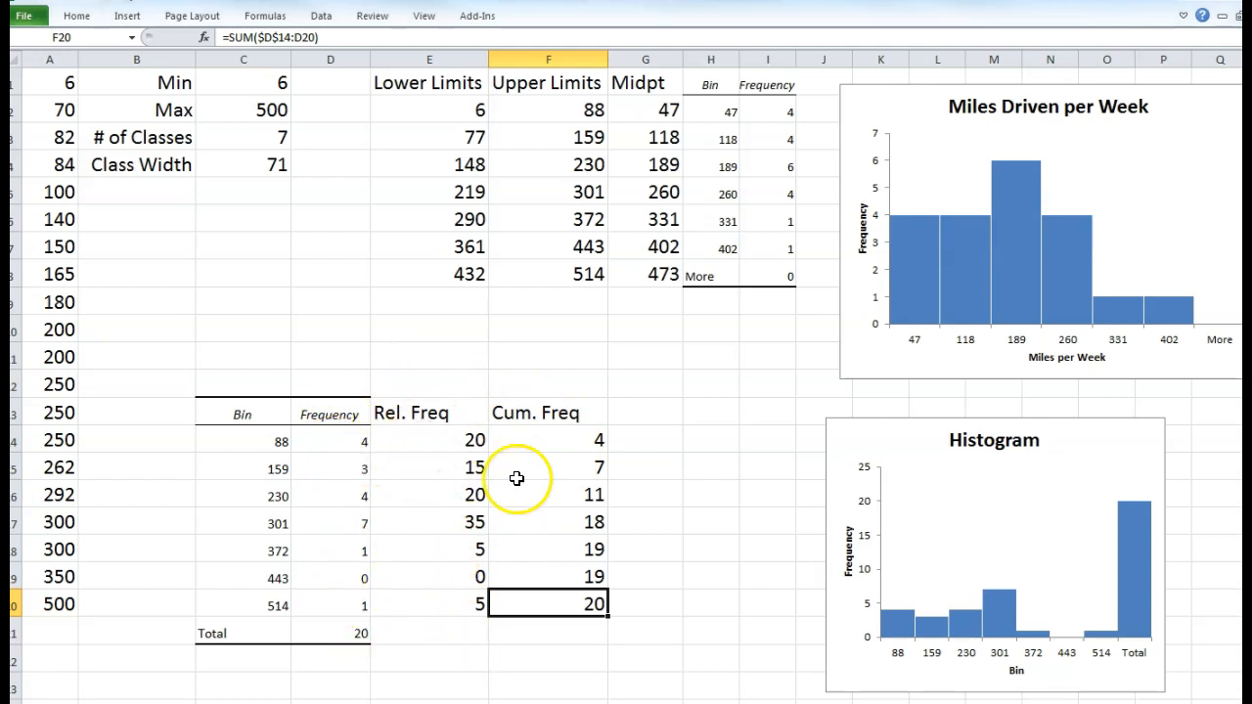
- Highlight the frequencies being accumulated, then select G13 for the Cum. Rel. Freq heading
click(348, 444)
drag(348, 444, 346, 551)
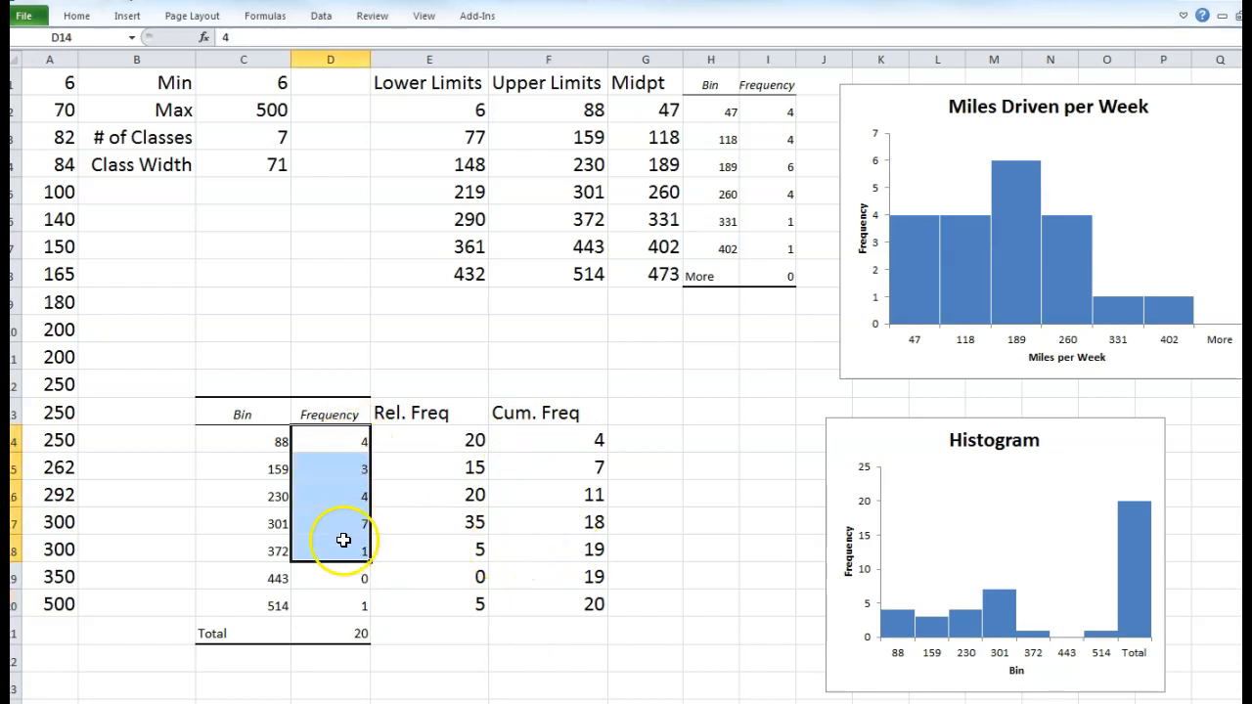
drag(359, 446, 350, 464)
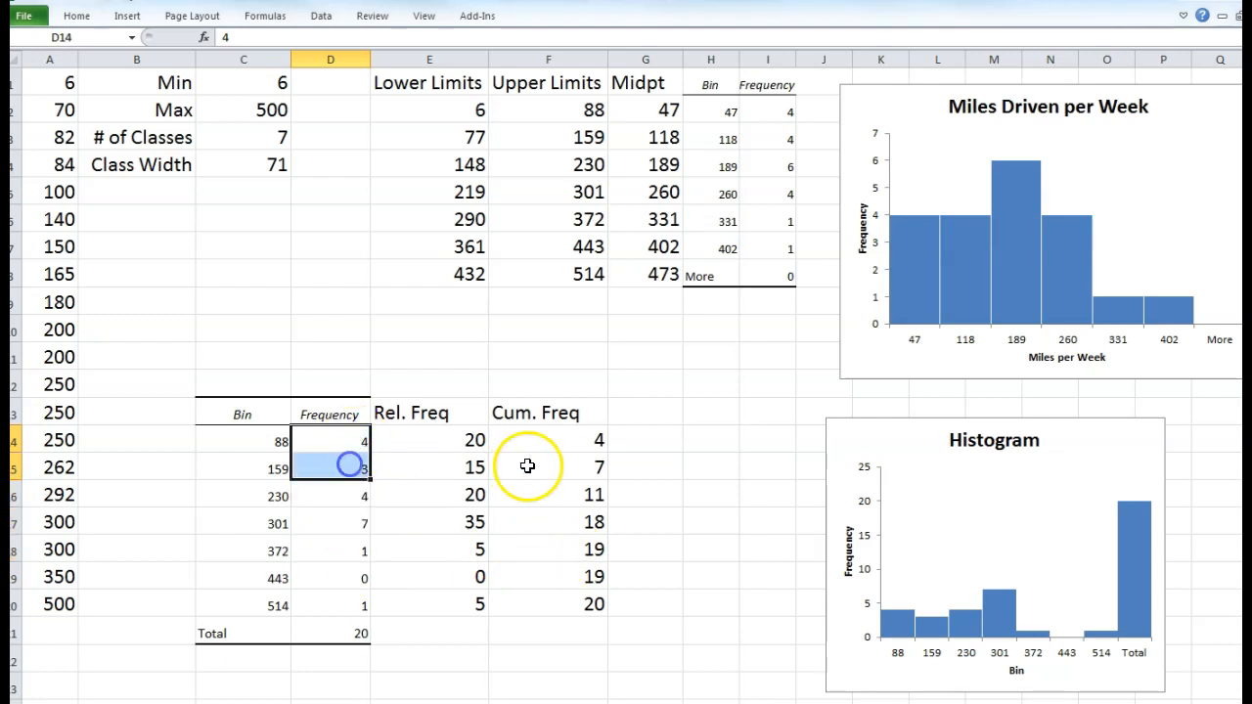
click(431, 573)
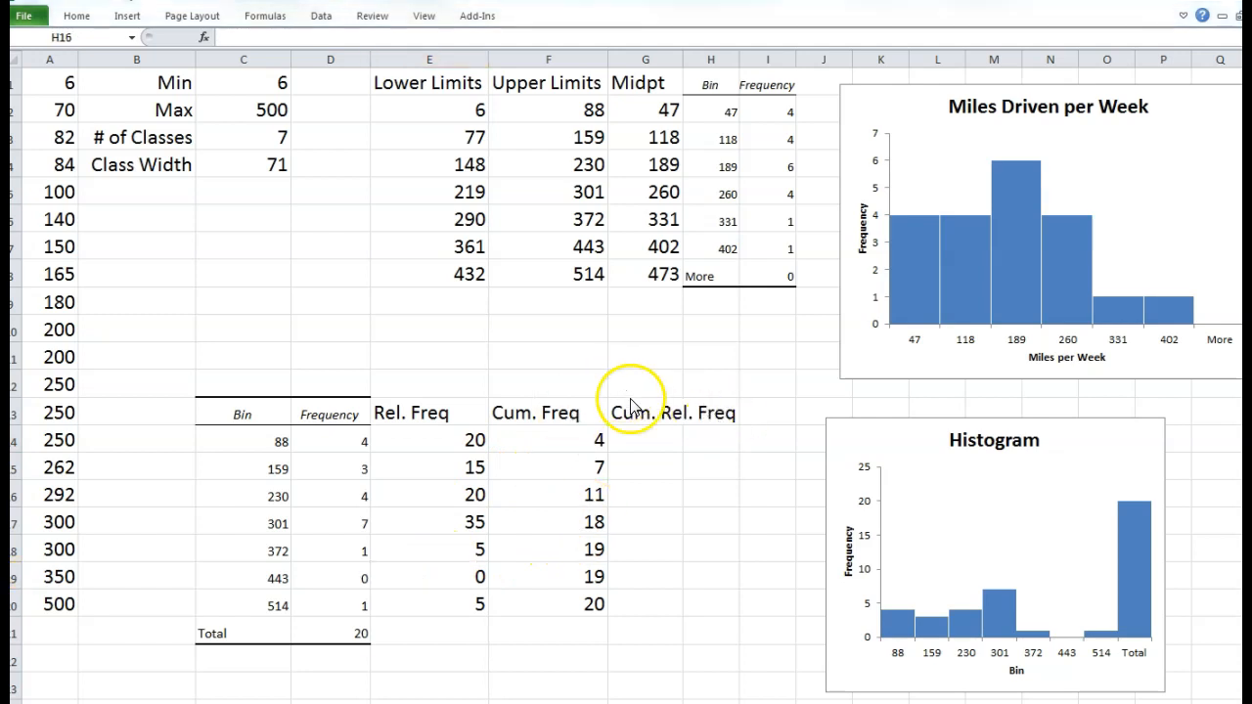
click(627, 405)
- Start a =SUM( formula in G14 that references the first relative frequency E14
click(650, 442)
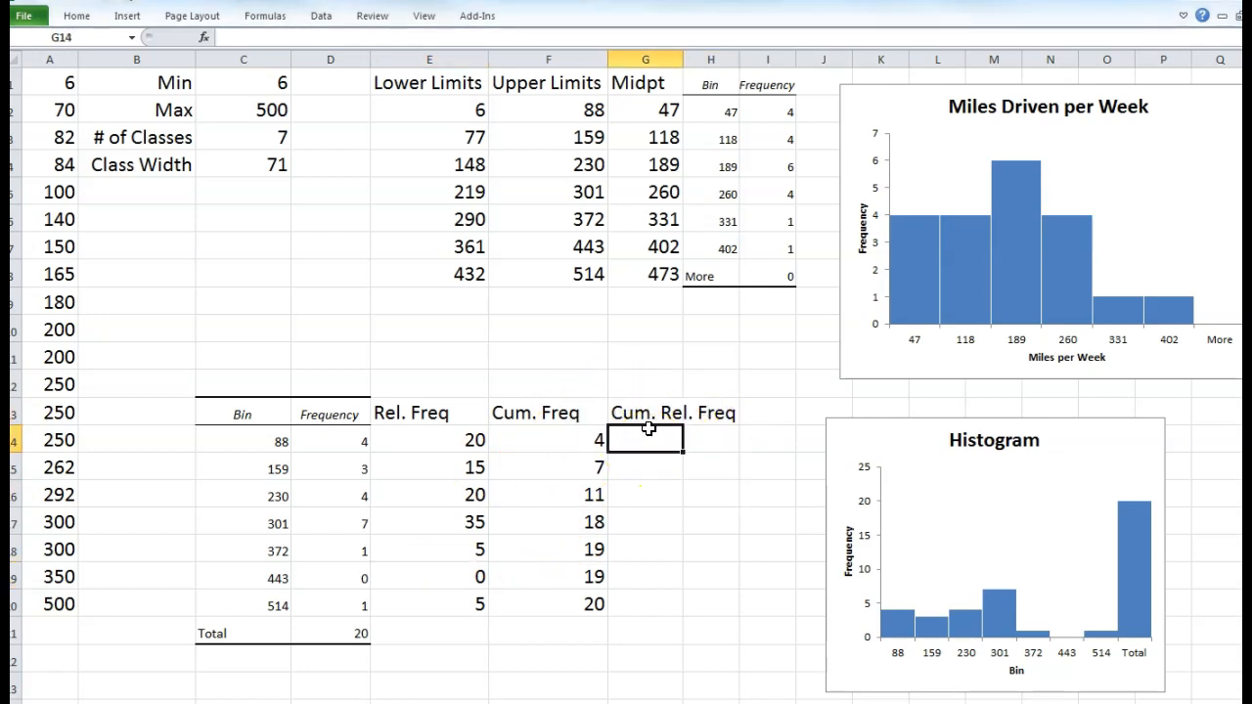
drag(430, 440, 439, 596)
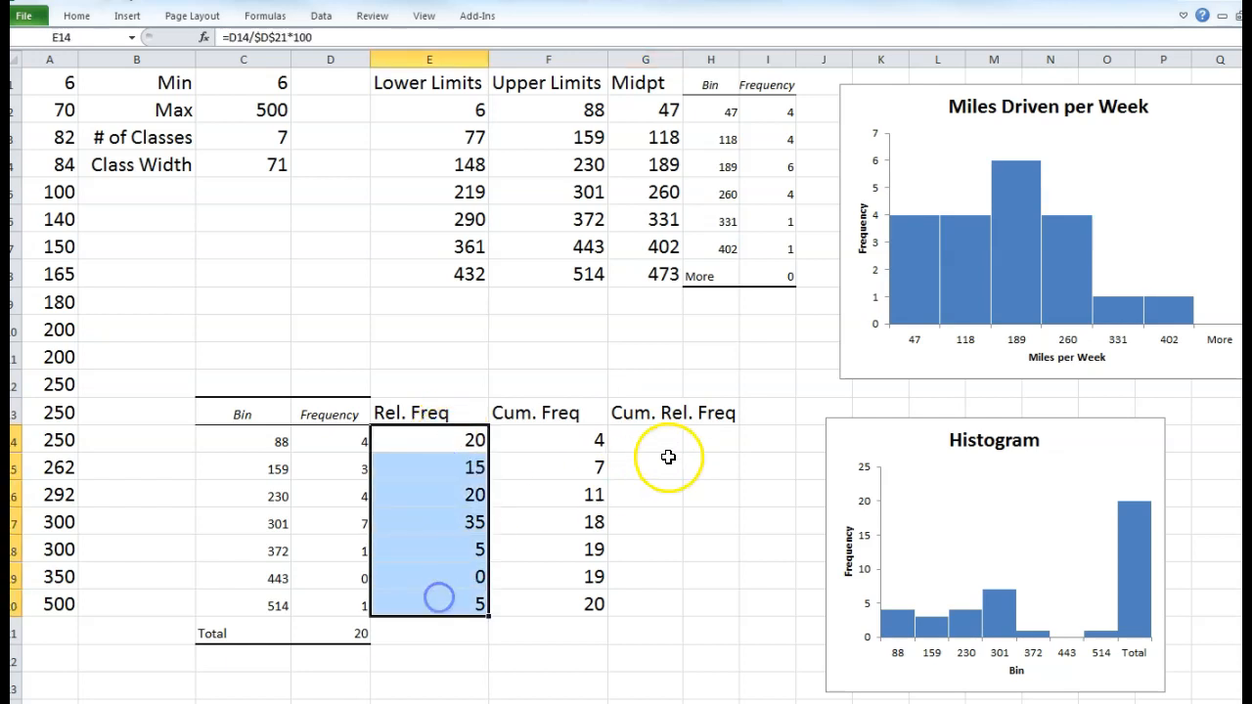
click(653, 441)
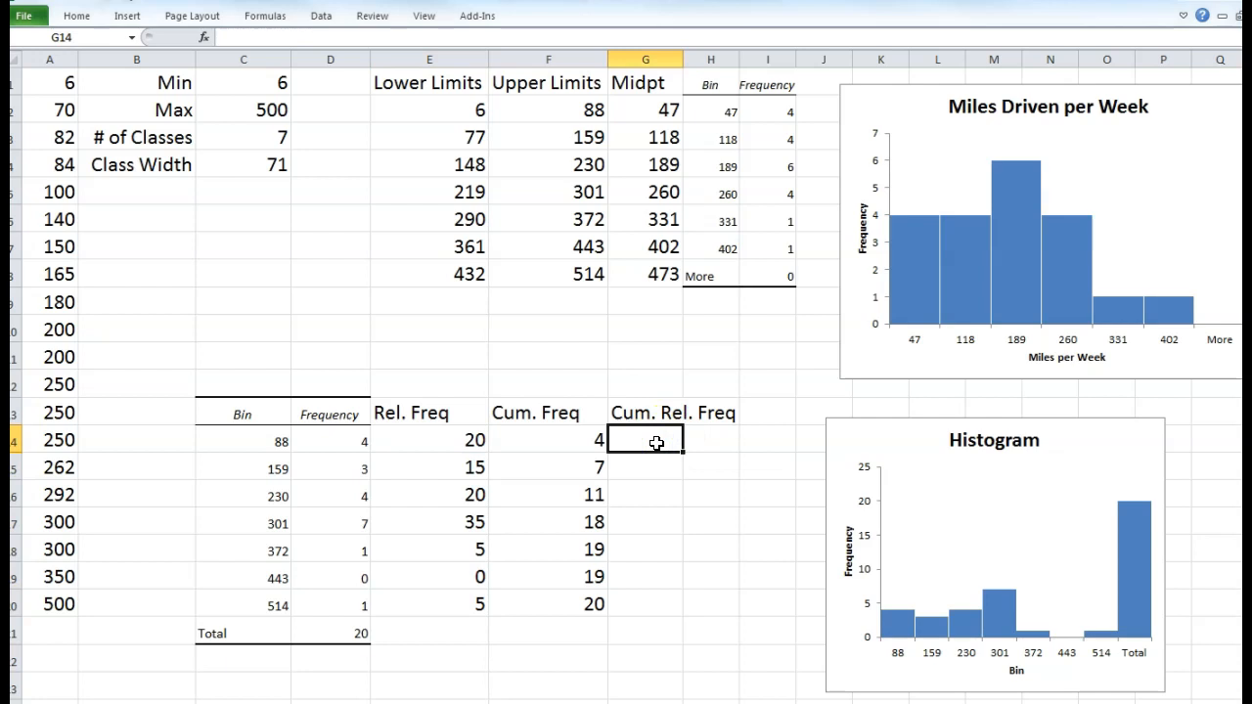
text(=)
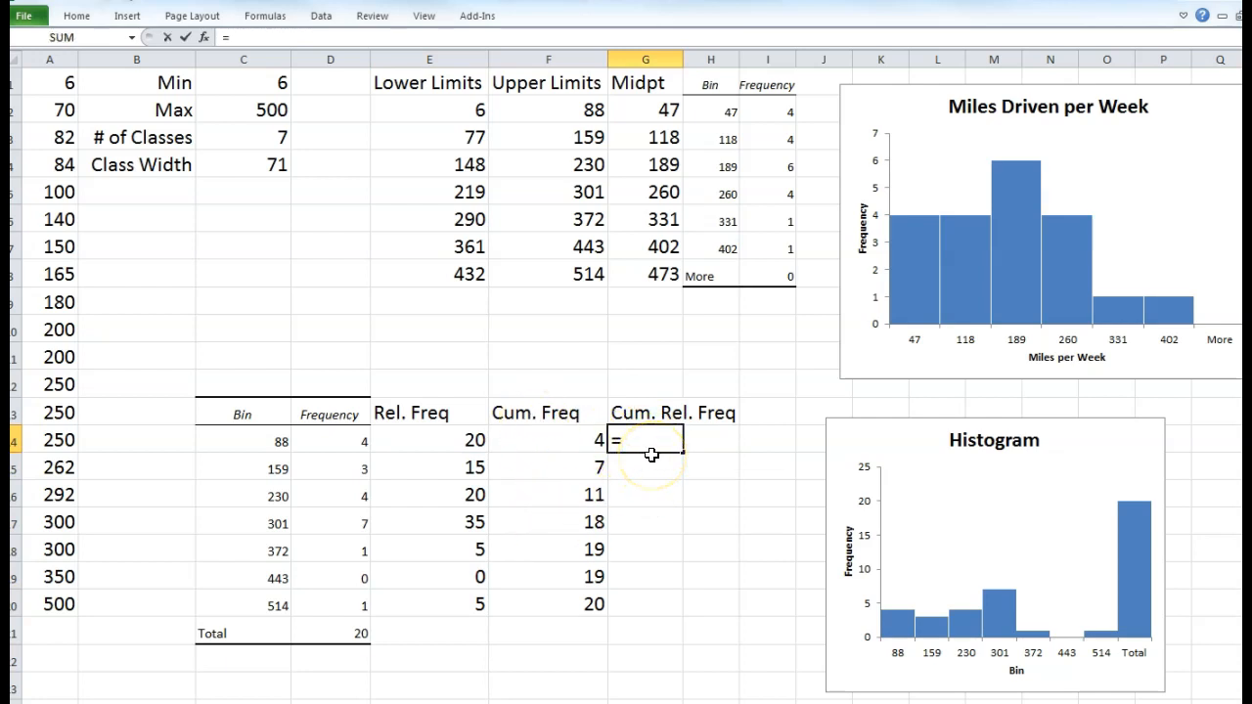
text(sum)
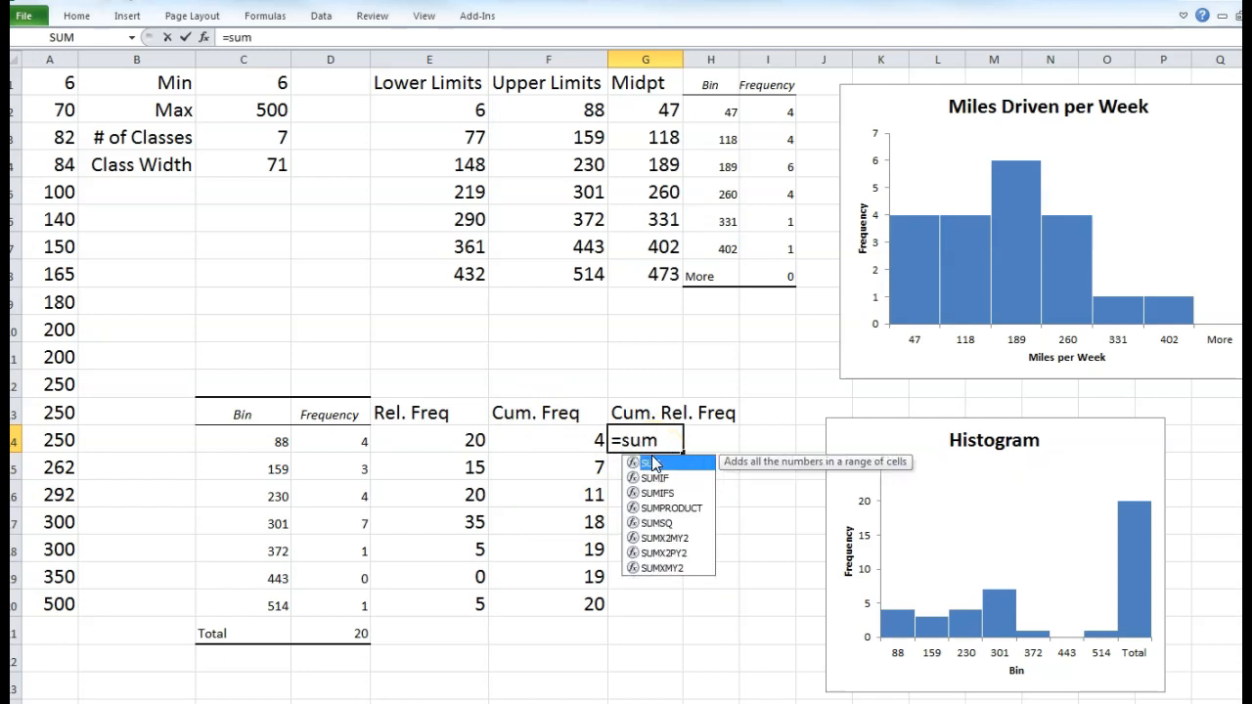
text(()
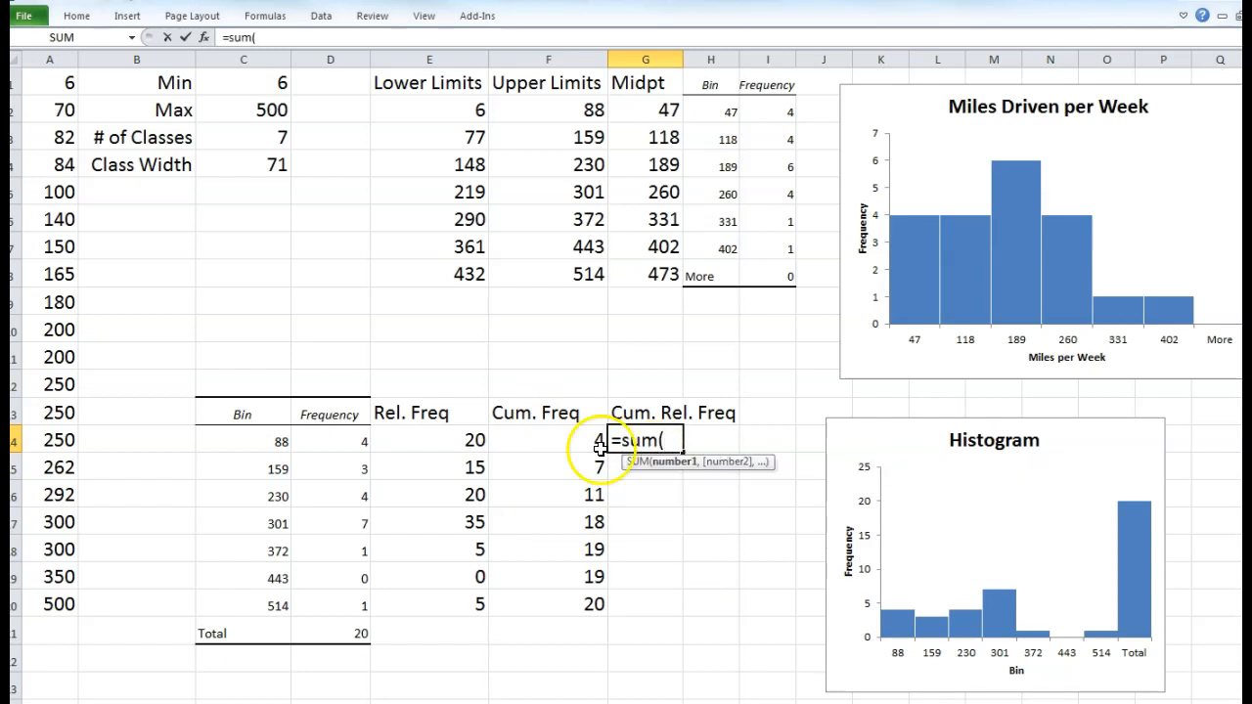
click(459, 439)
key(F4)
text(:)
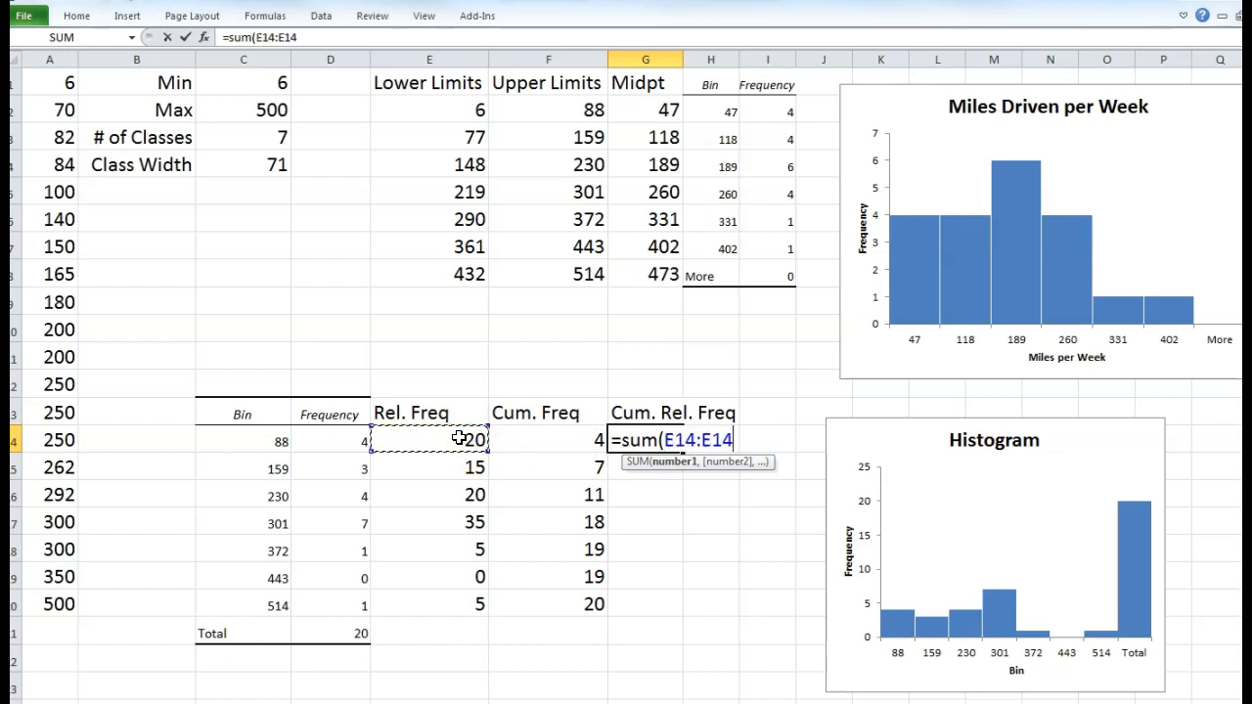
key(BackSpace)
key(BackSpace)
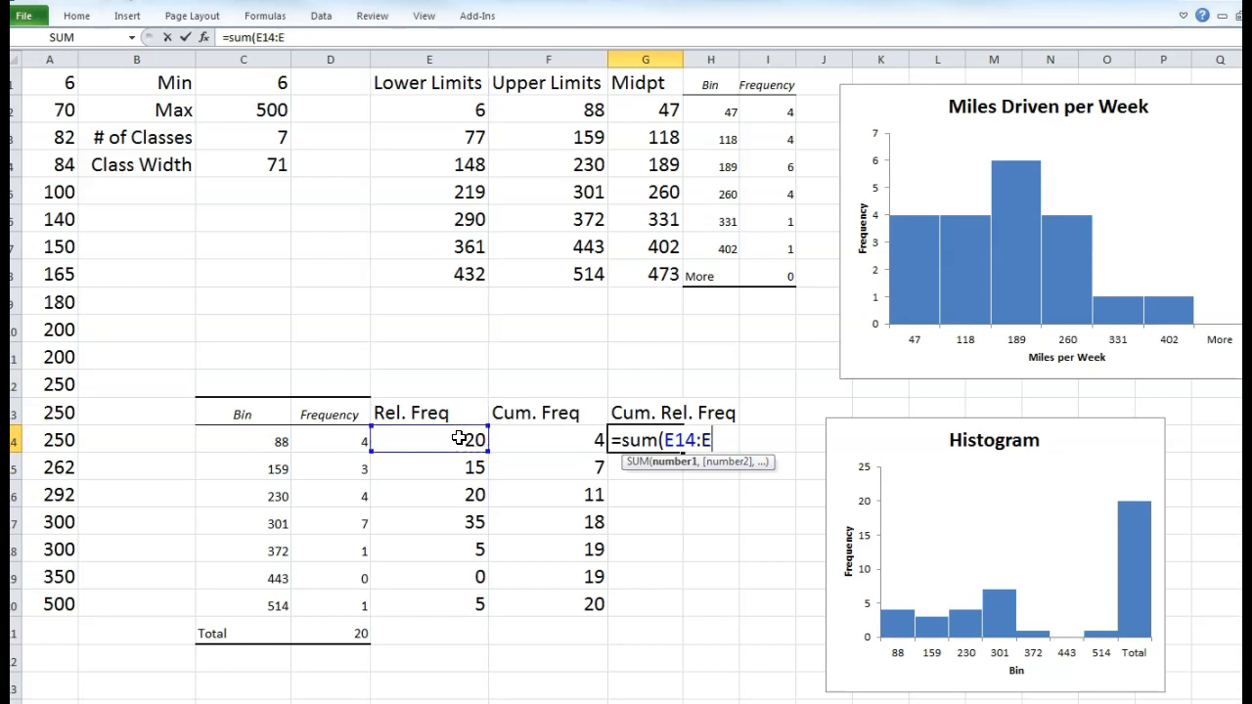
key(BackSpace)
key(BackSpace)
key(BackSpace)
key(BackSpace)
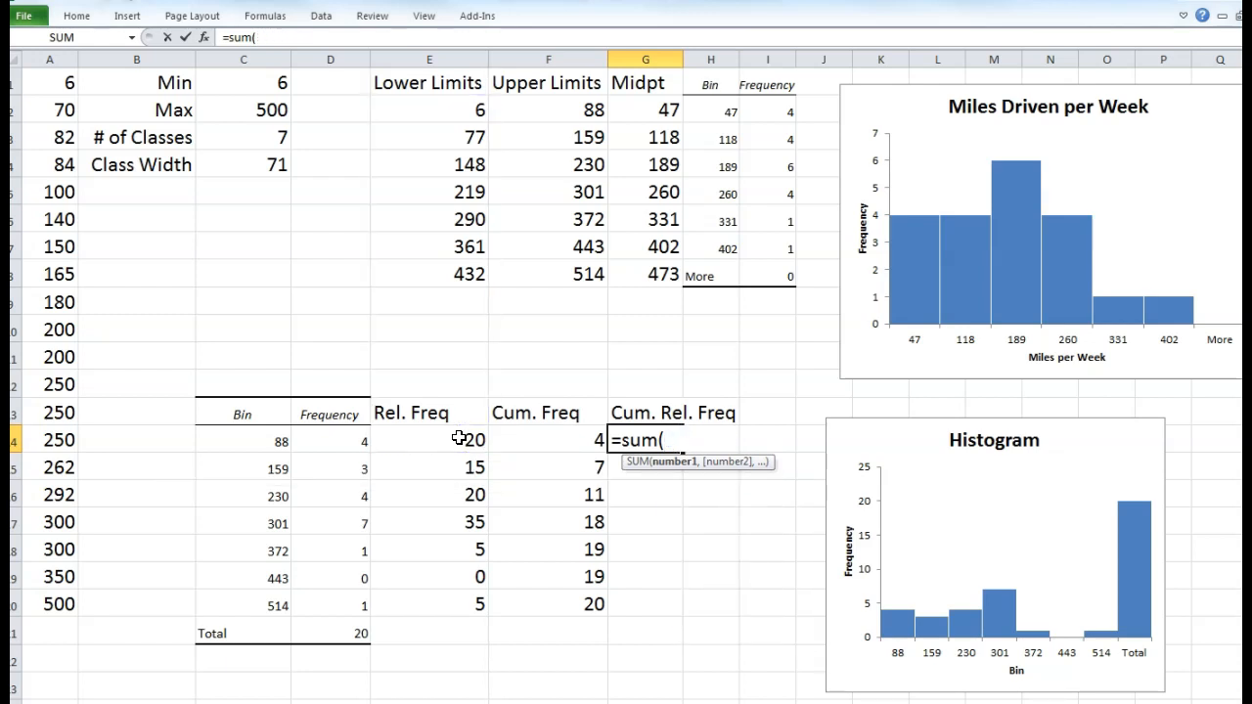
- Complete the G14 formula as =SUM($E$14:E14) with an absolute start and enter it
click(459, 439)
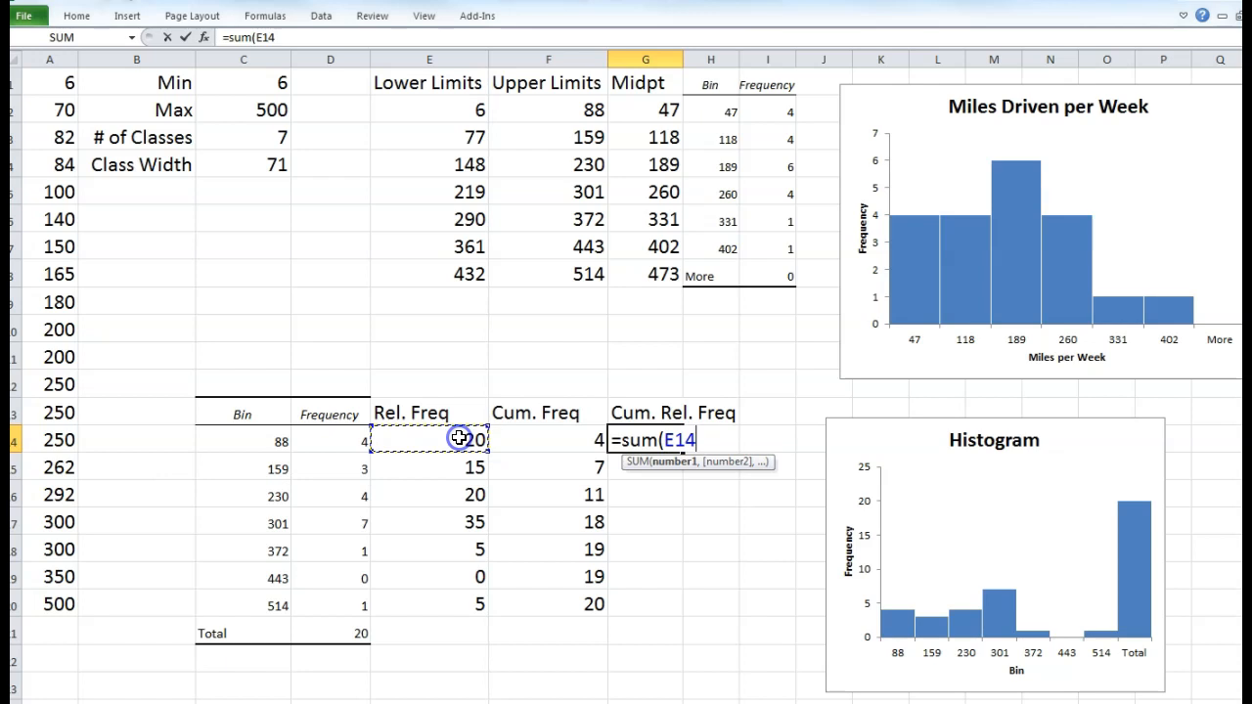
text(4)
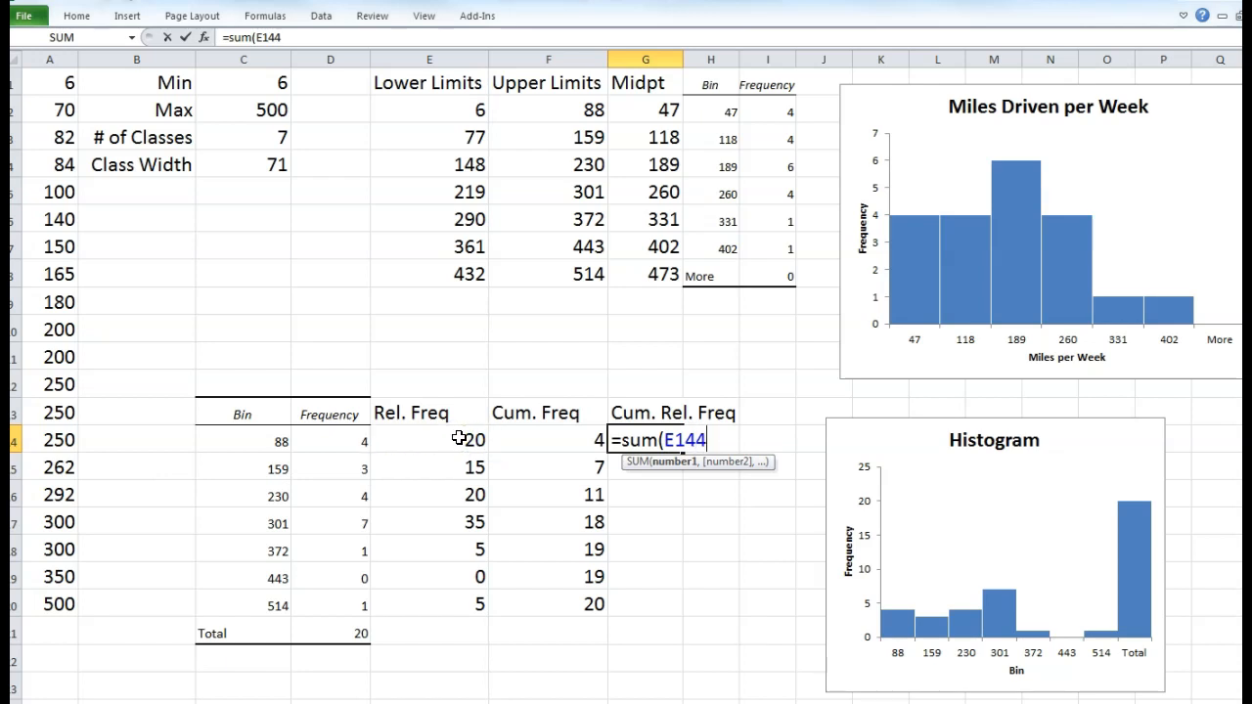
key(BackSpace)
key(BackSpace)
key(BackSpace)
key(BackSpace)
click(459, 438)
key(F4)
key(F4)
key(F4)
key(F4)
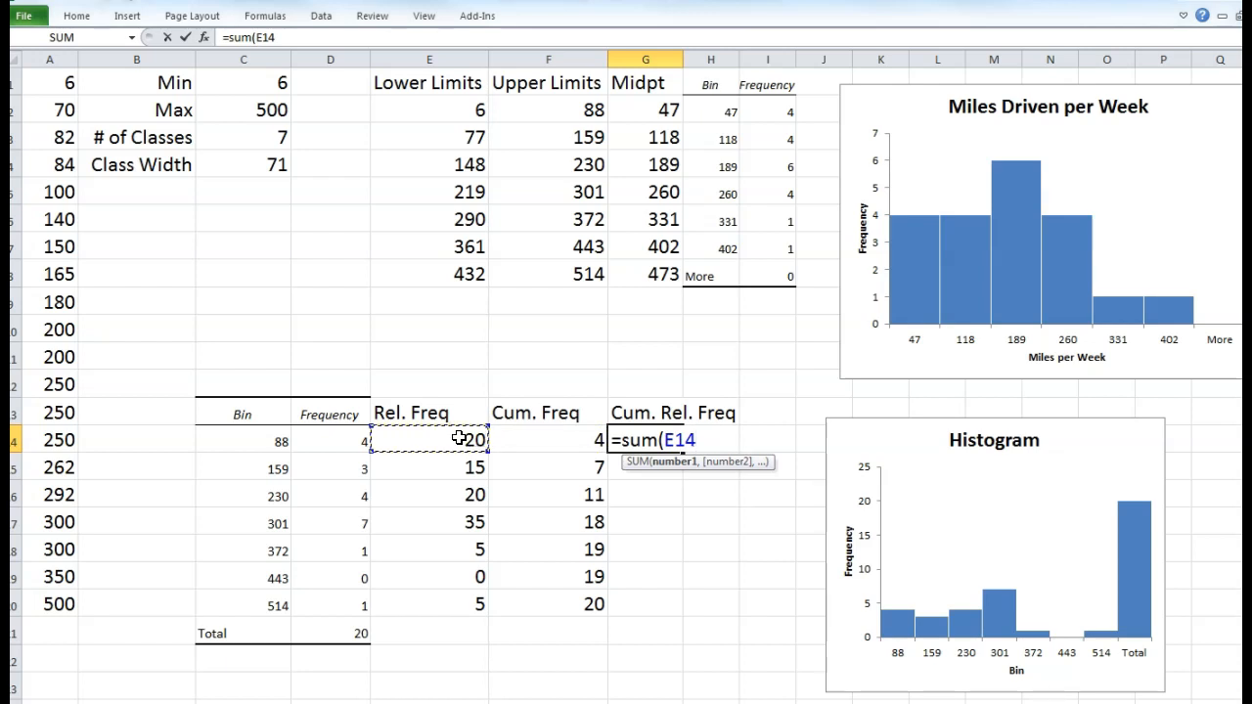
key(F4)
text(:)
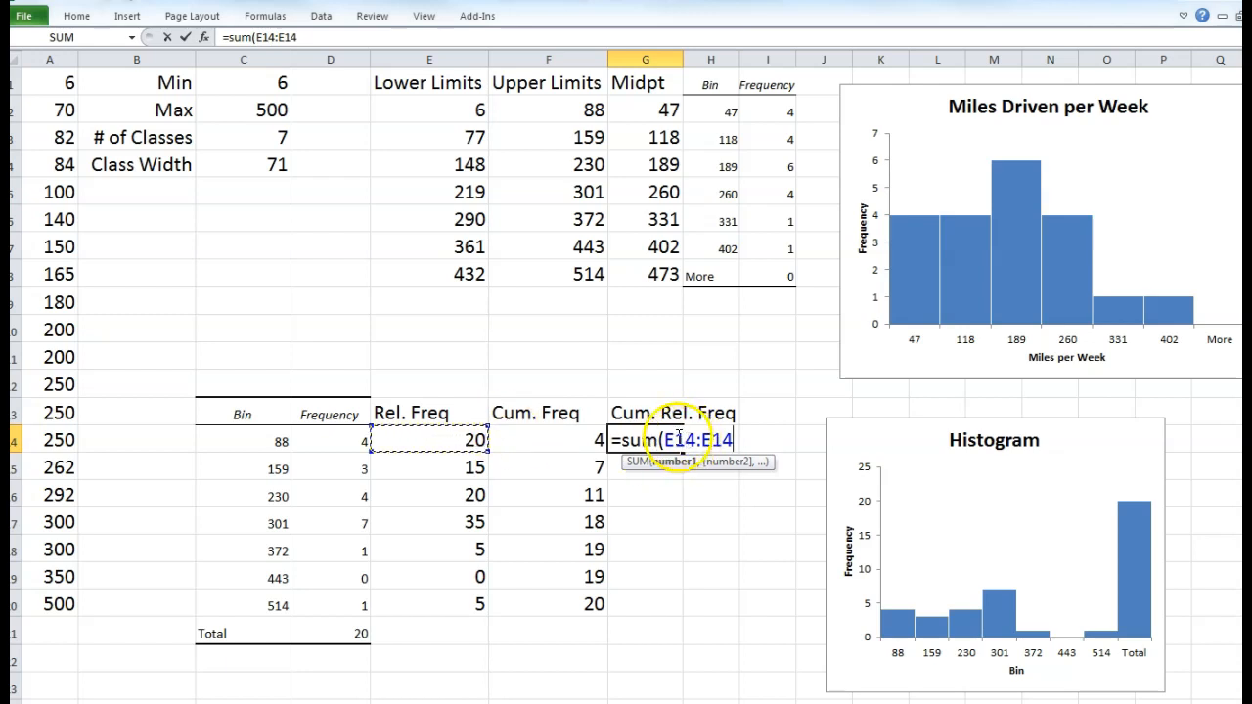
double_click(665, 440)
click(665, 441)
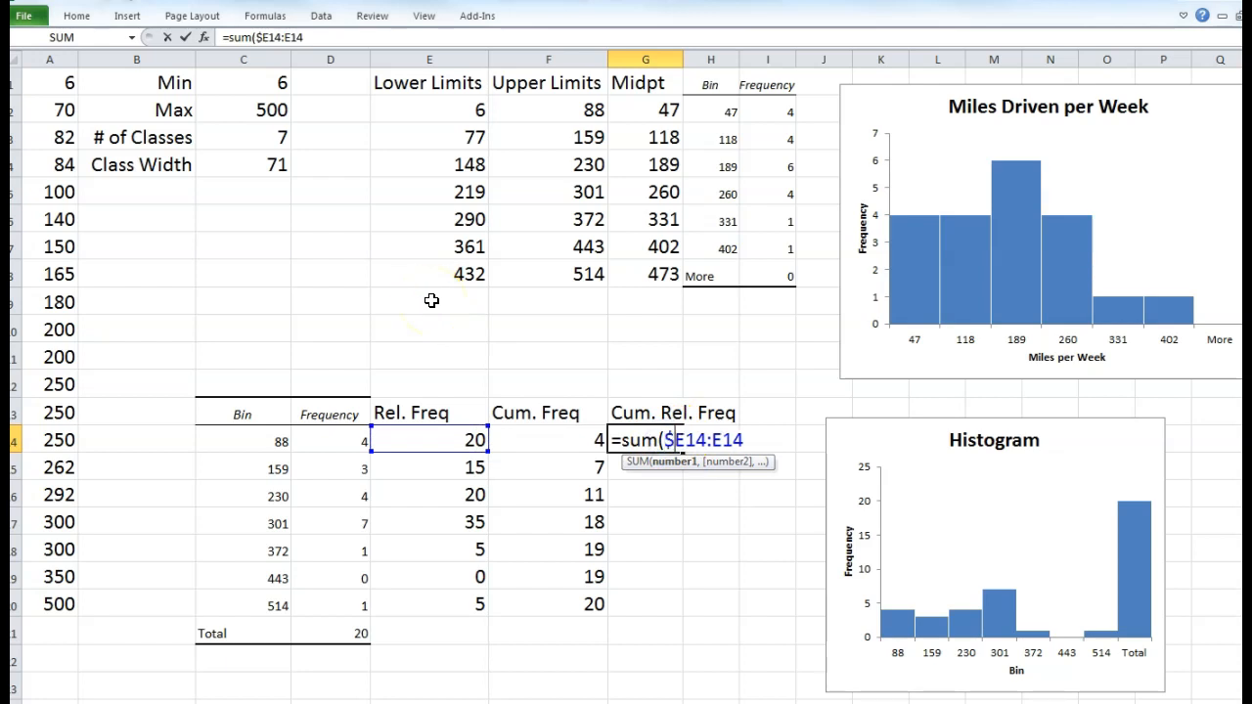
key(shift+Return)
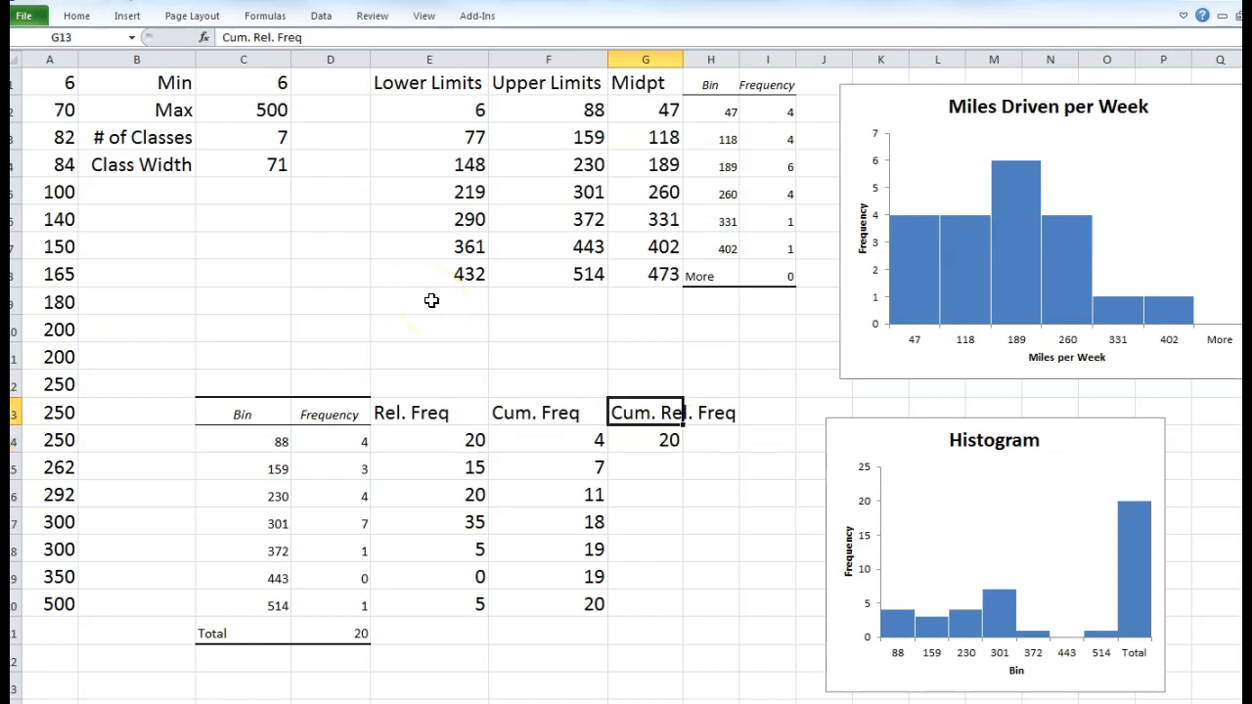
- Add the missing $ anchor to the G14 running-total formula and confirm it
click(656, 440)
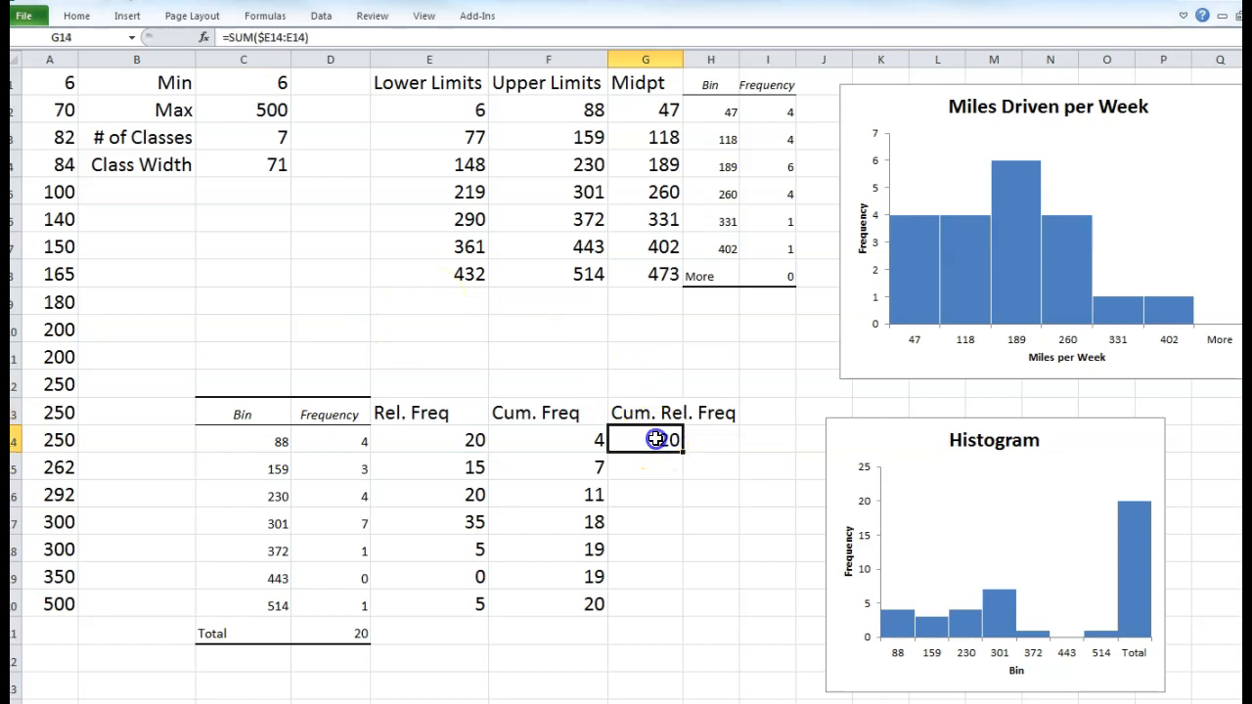
double_click(655, 440)
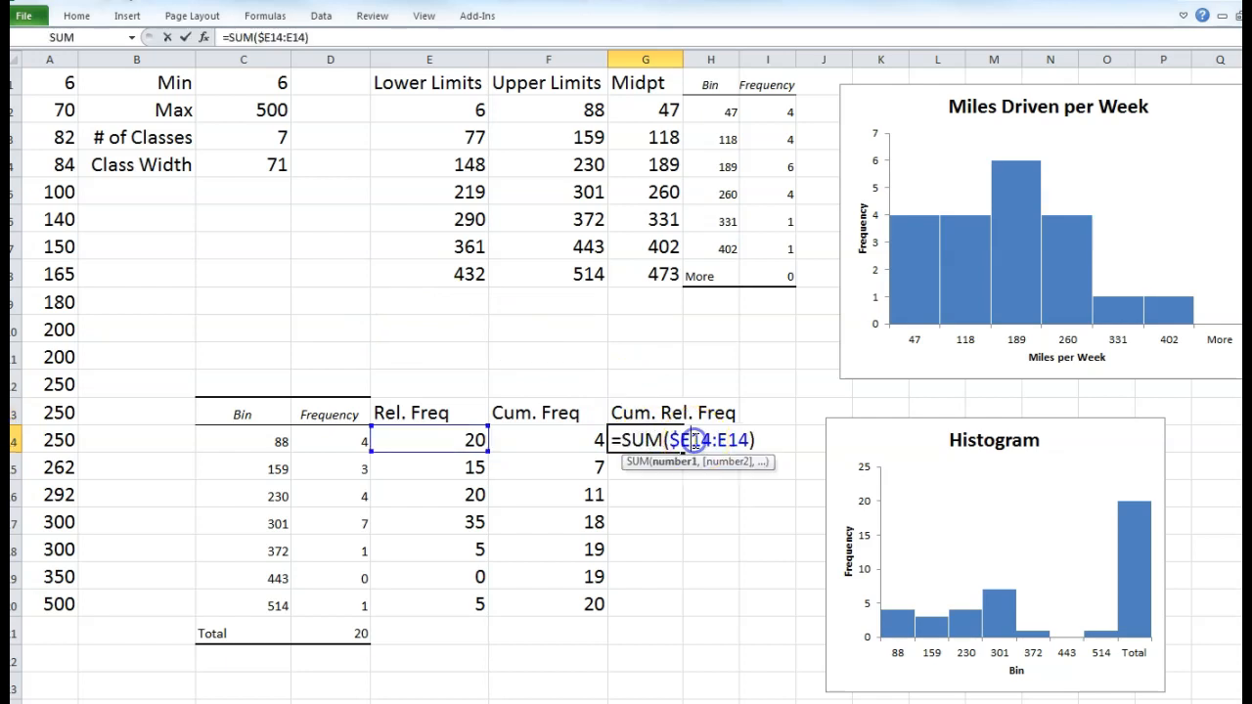
text($)
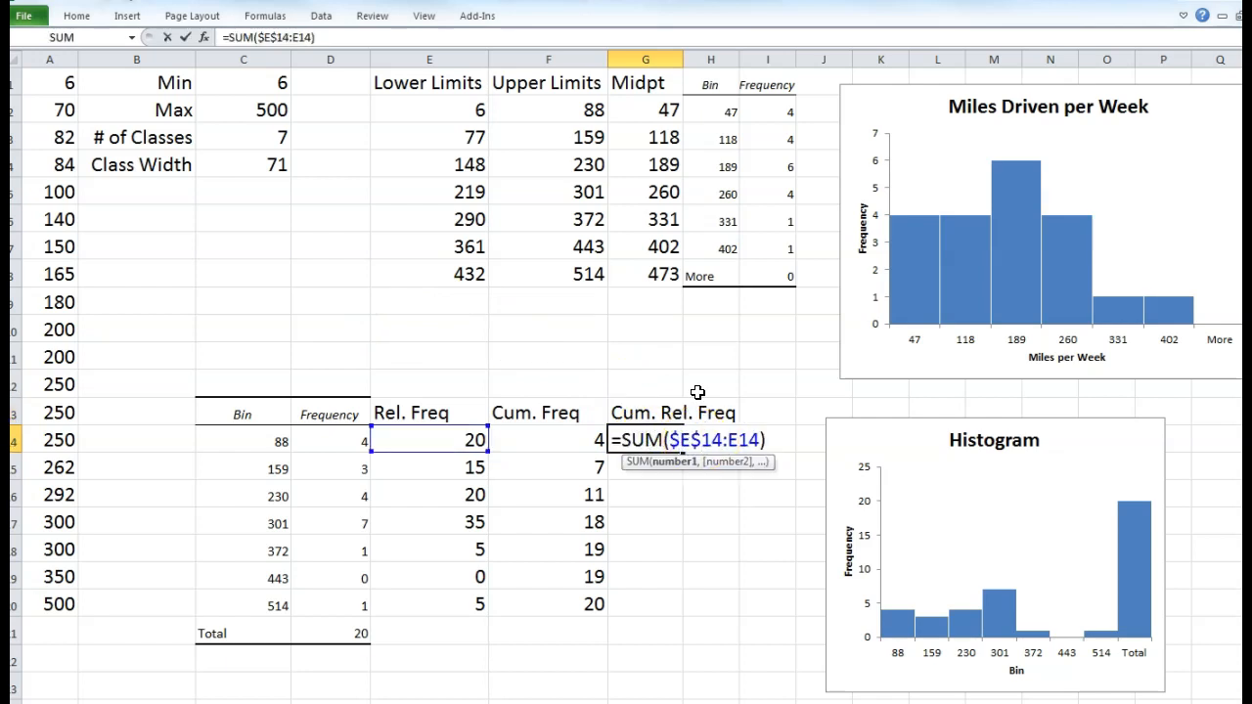
key(Return)
- Fill the running total down G14:G20, reading 20, 35, 55, 90, 95, 95, 100
click(671, 434)
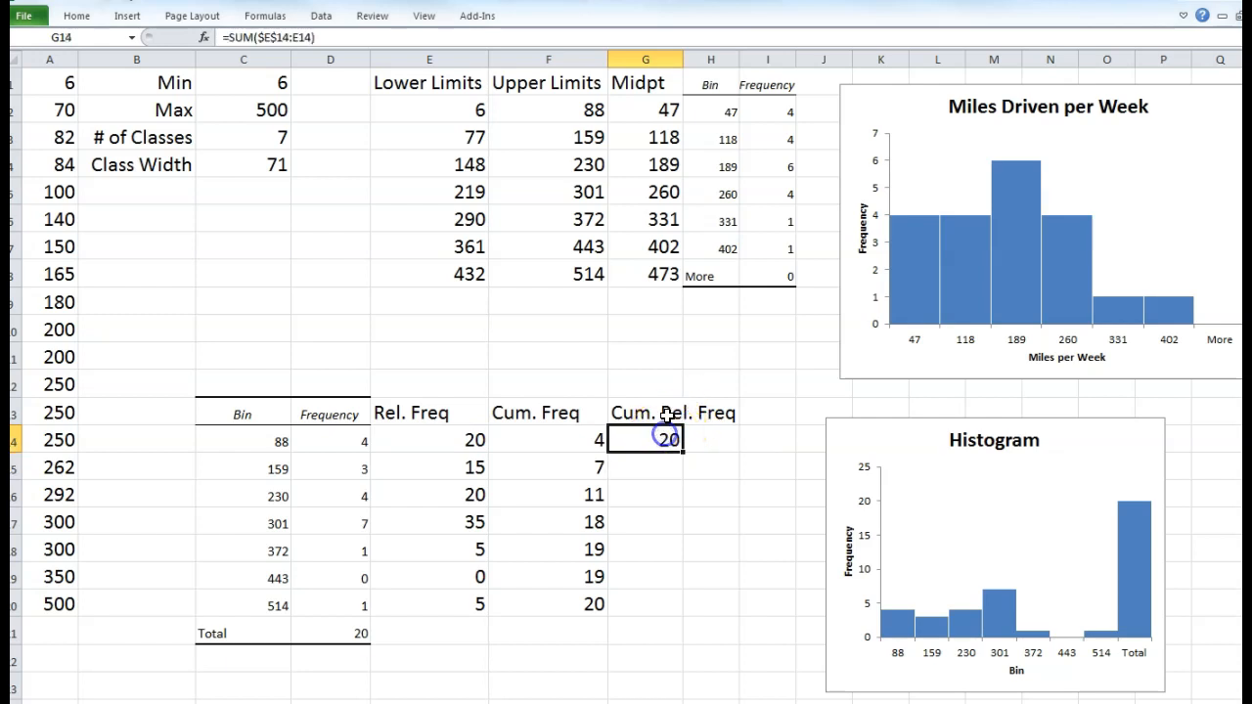
mouse_move(684, 453)
mouse_down()
mouse_move(693, 447)
mouse_move(675, 475)
mouse_up()
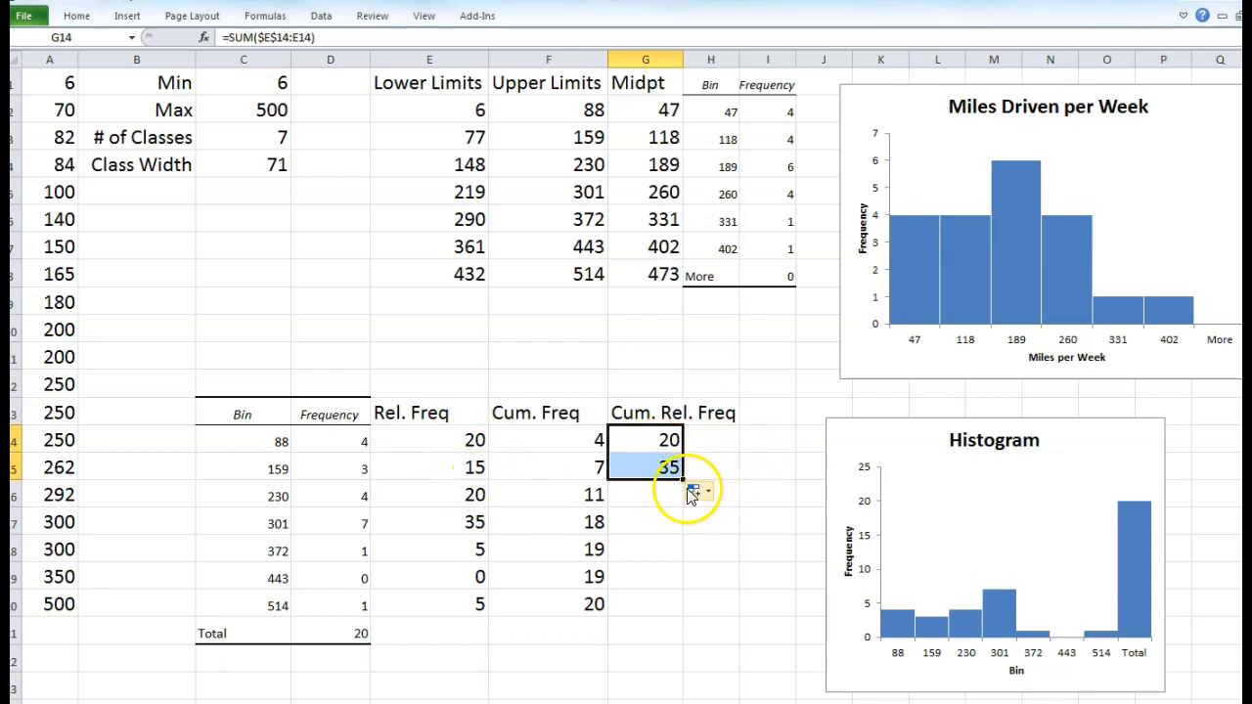
drag(684, 480, 611, 606)
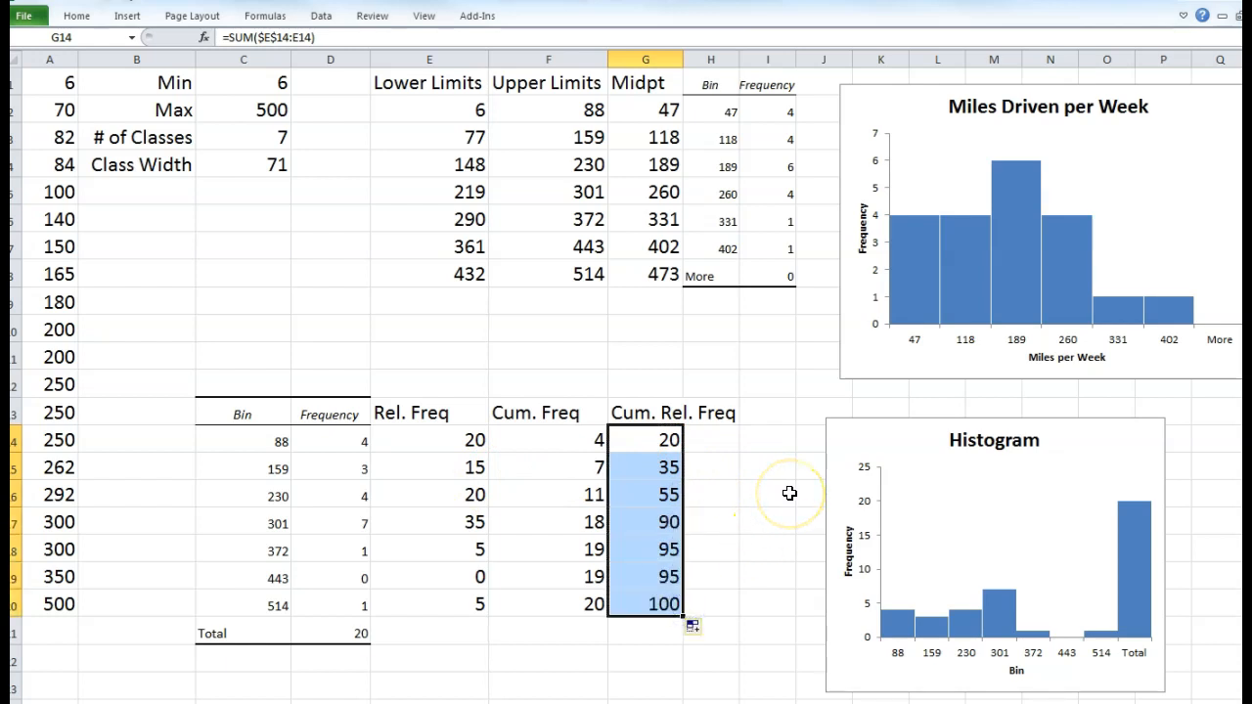
click(657, 547)
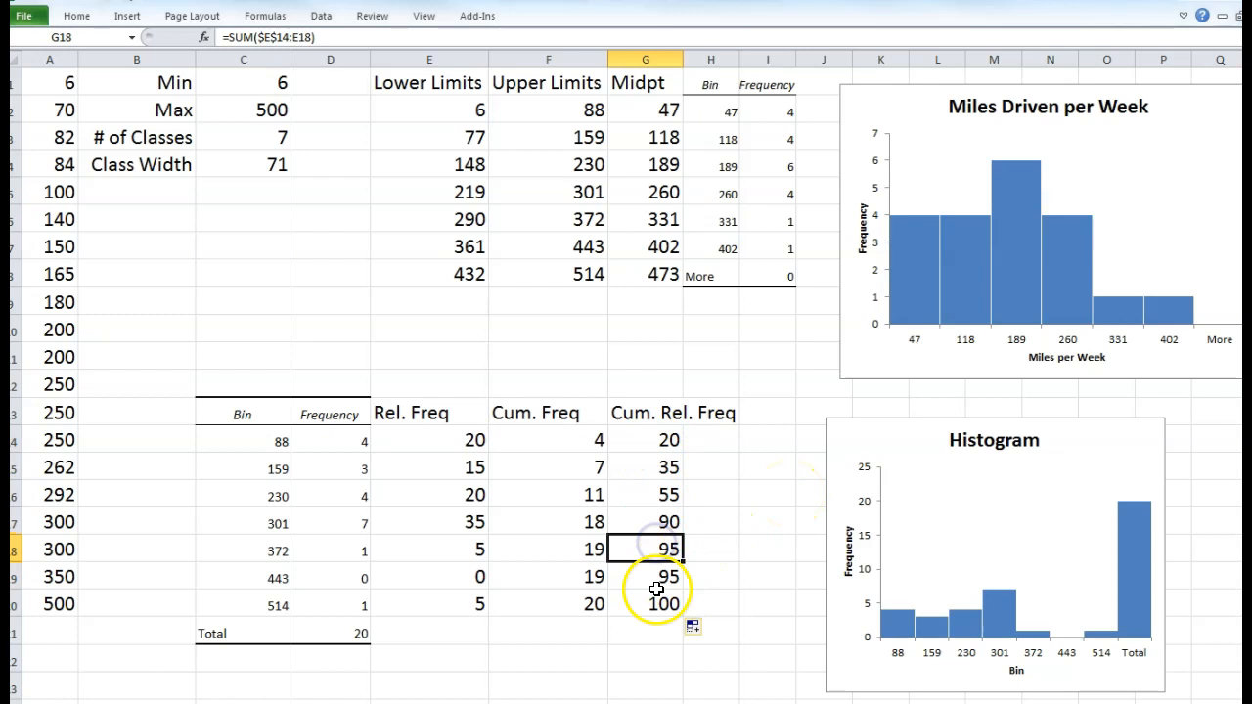
- Change E14 to =D14/$D$21 without *100 and fill it down to E20
click(454, 442)
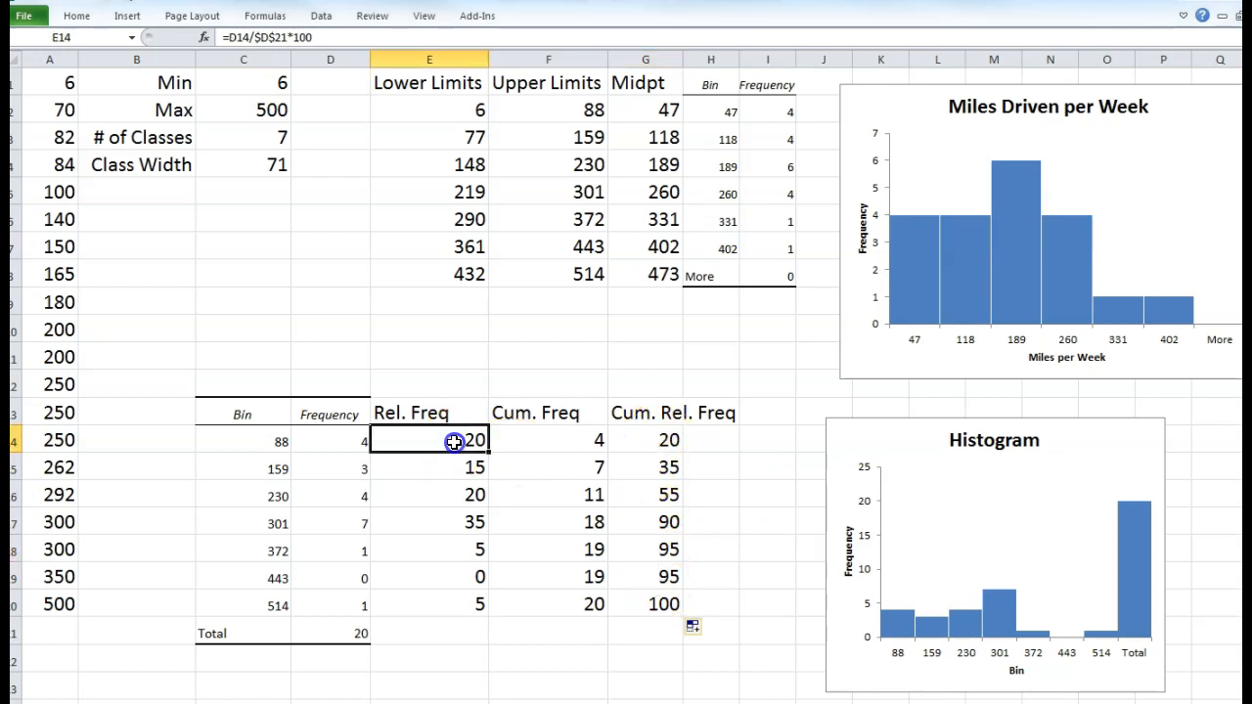
click(330, 37)
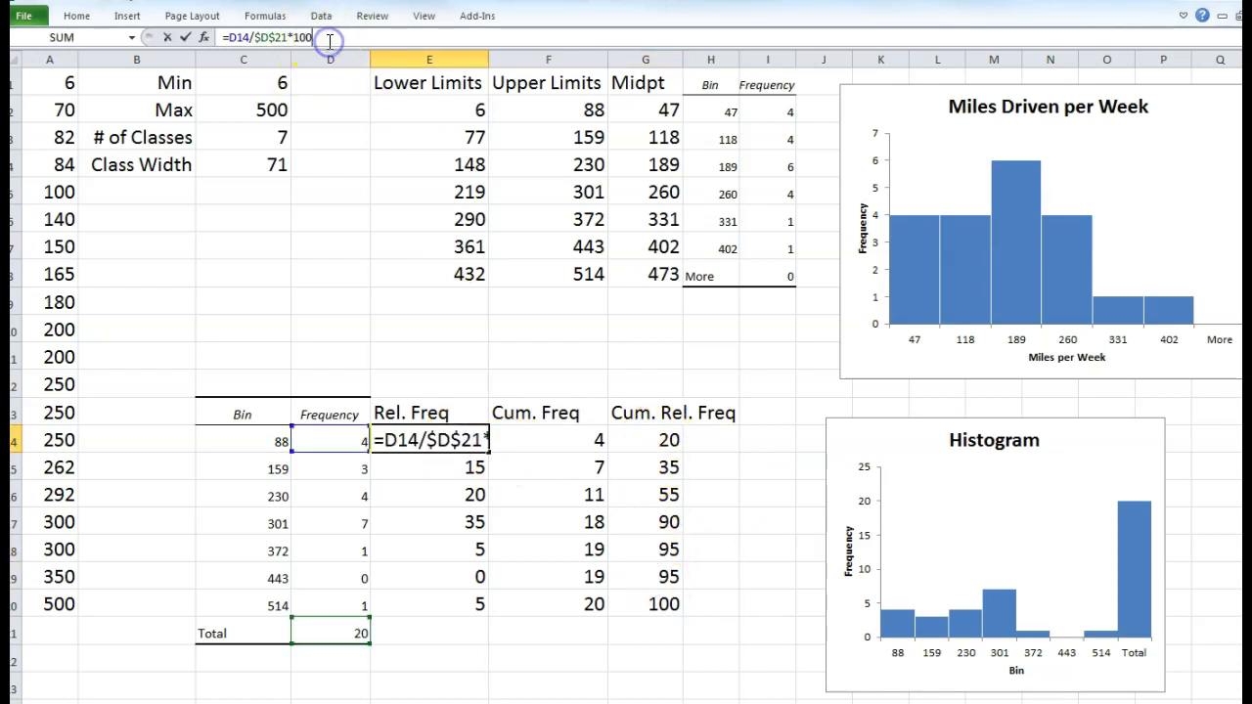
key(BackSpace)
key(BackSpace)
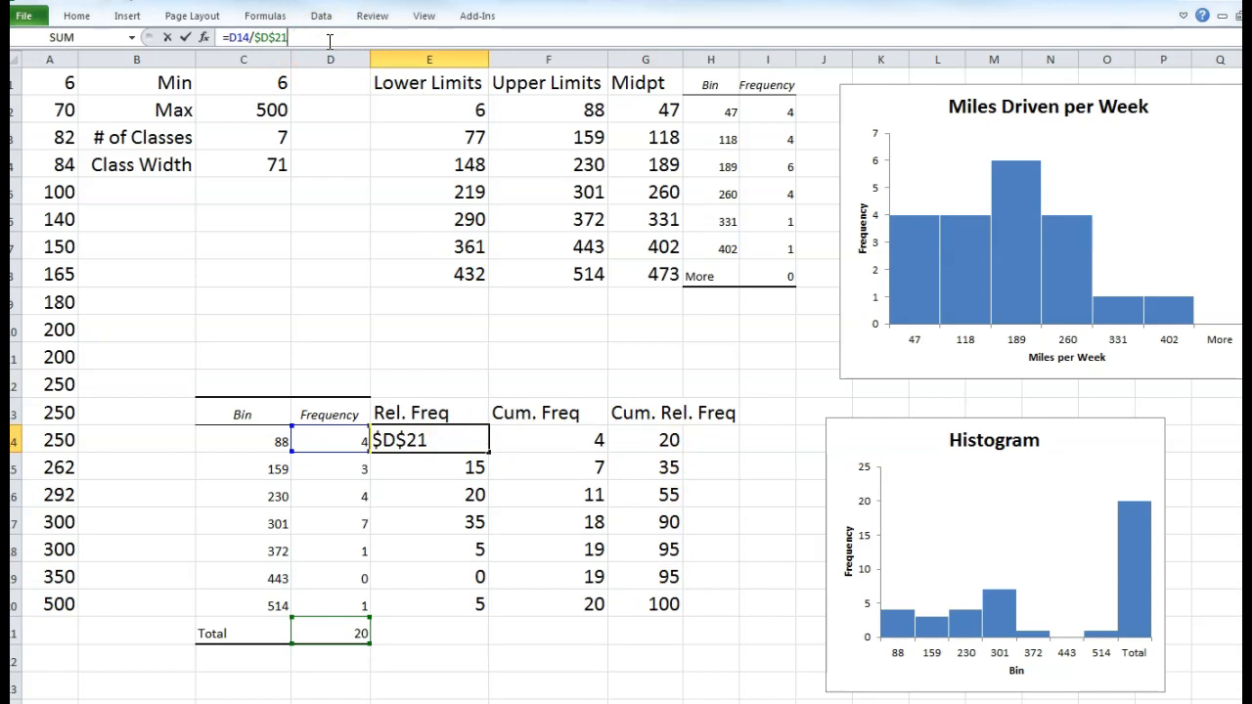
key(Return)
click(473, 446)
drag(490, 452, 492, 612)
- Check the Cum. Rel. Freq values now run 0.2 to 1 and compare the related columns
click(673, 611)
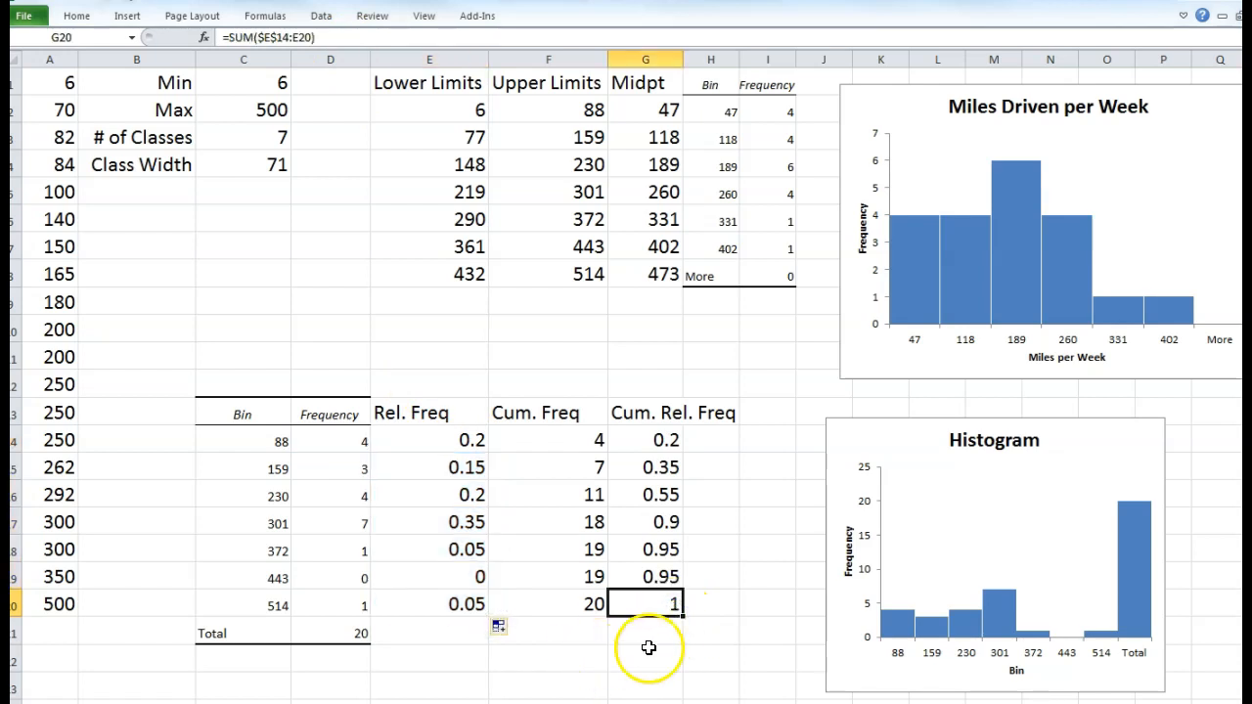
click(657, 467)
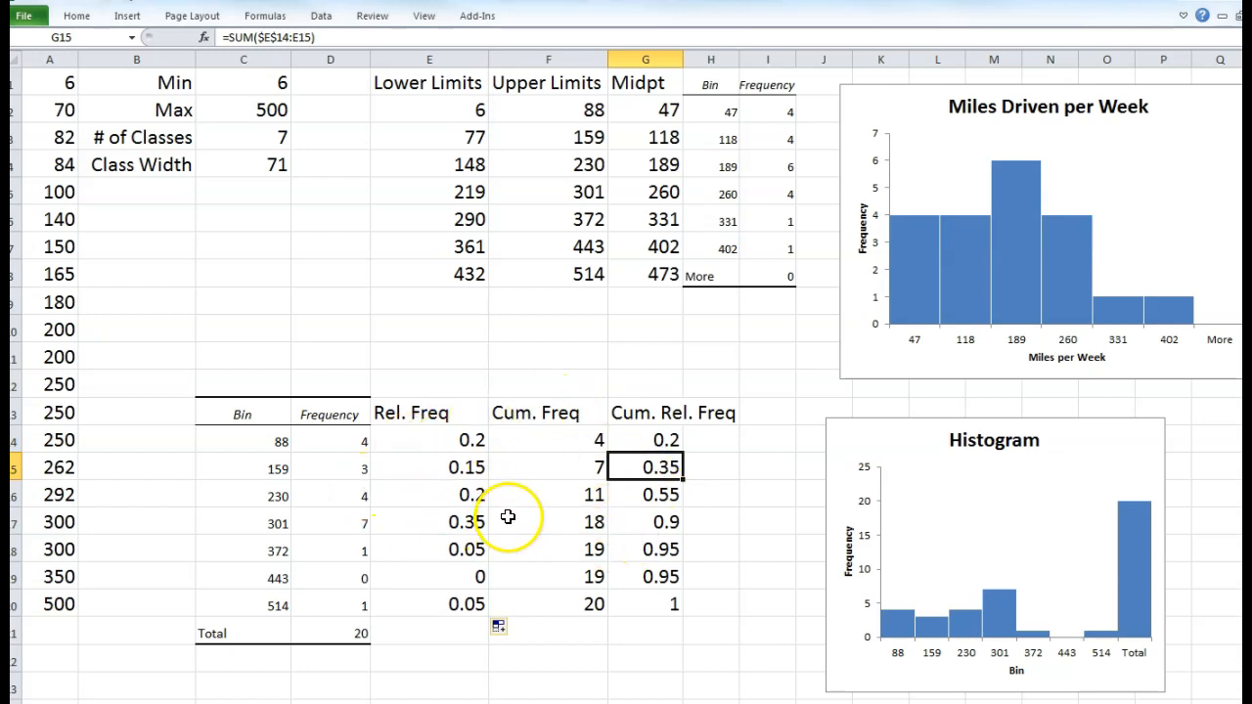
drag(656, 436, 659, 587)
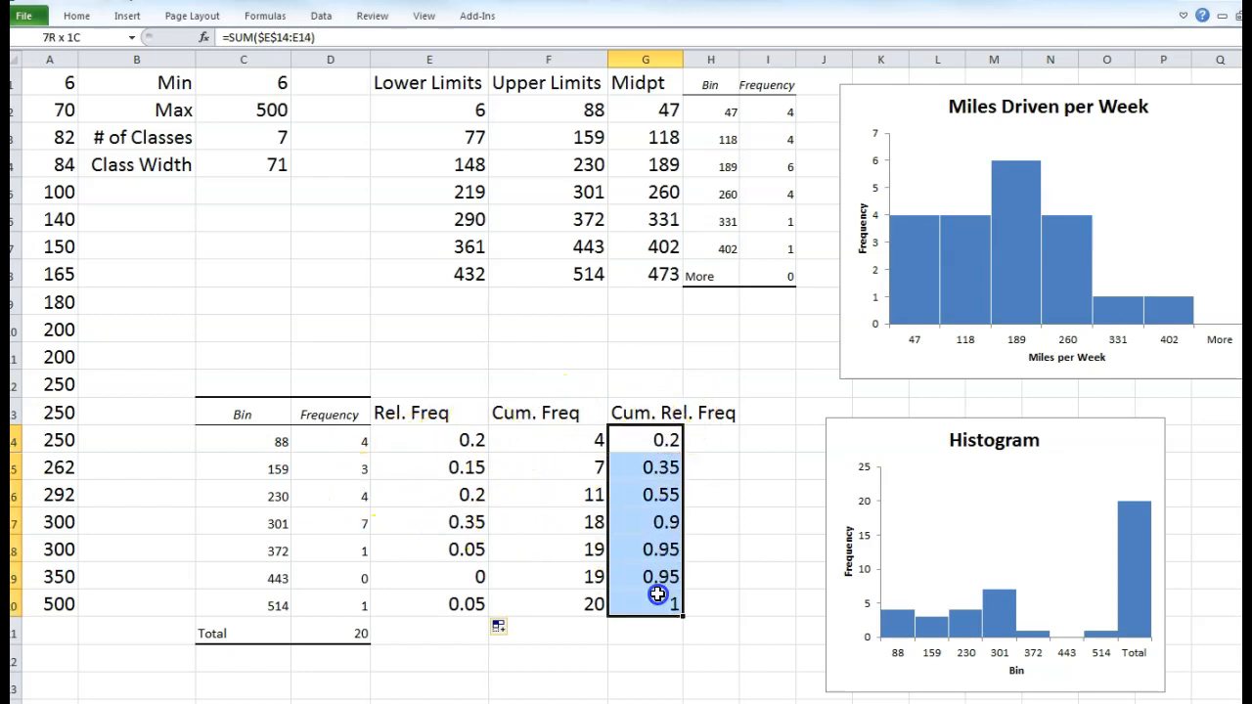
drag(570, 445, 571, 603)
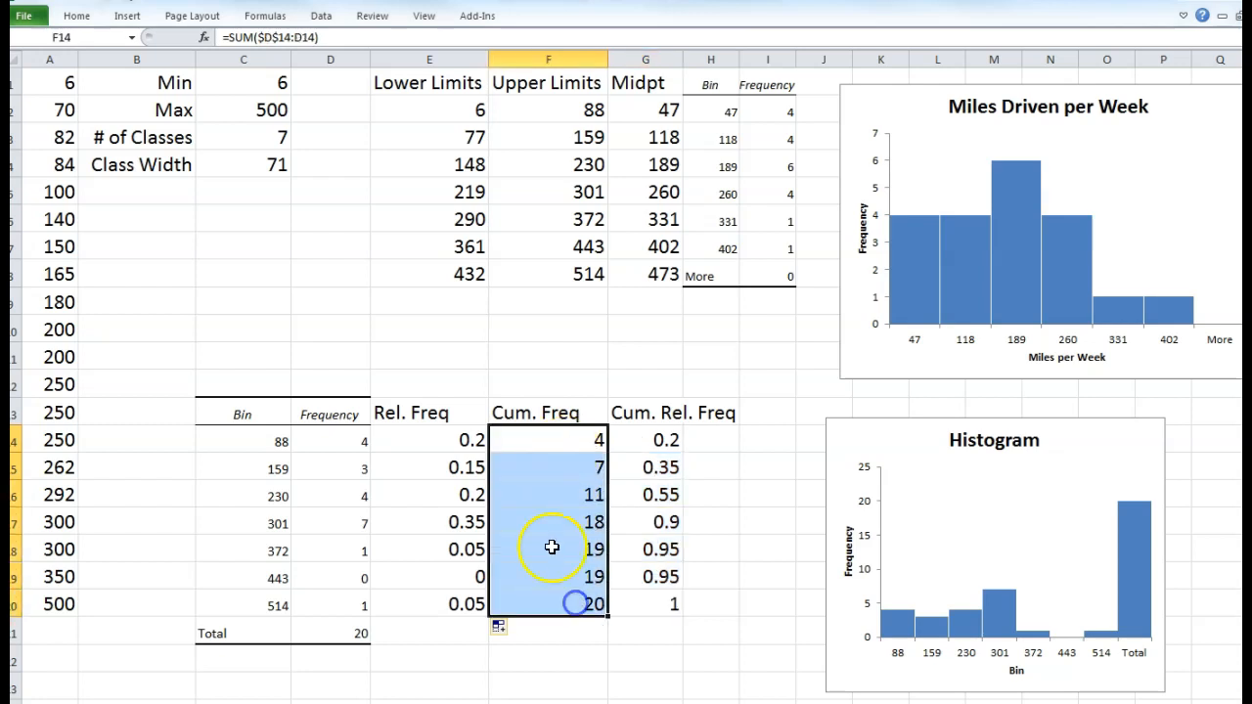
drag(342, 442, 337, 462)
drag(419, 438, 430, 469)
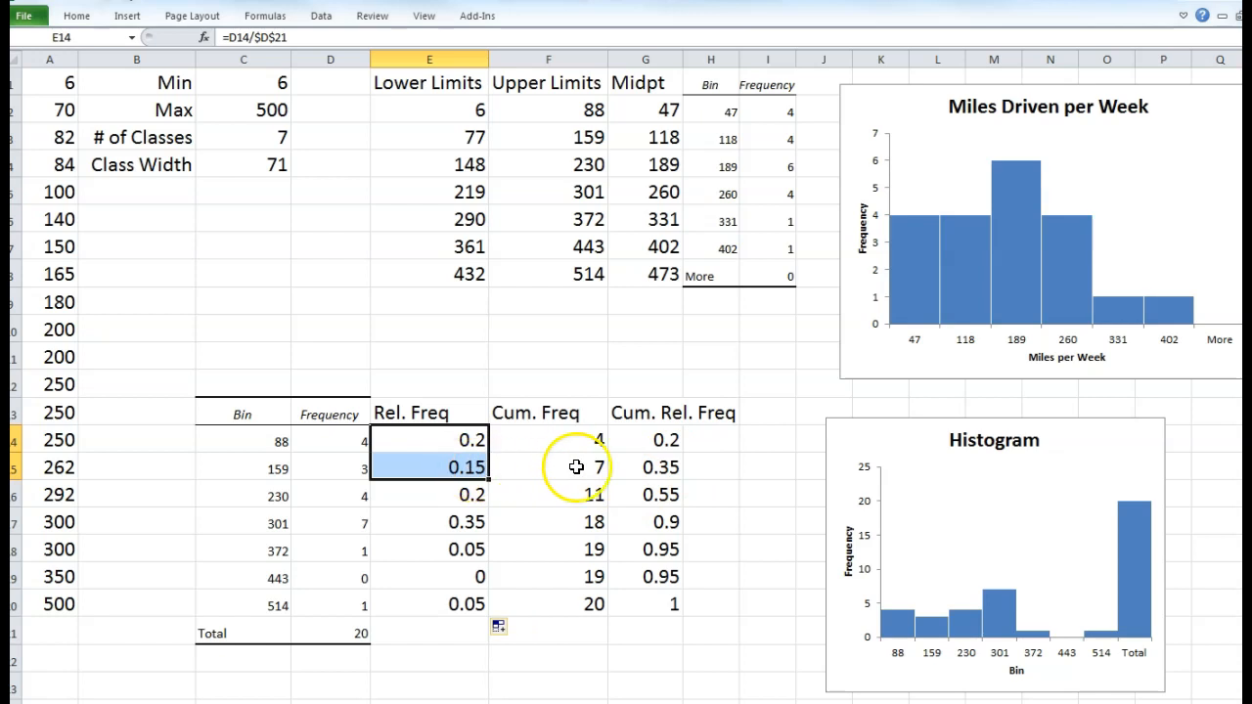